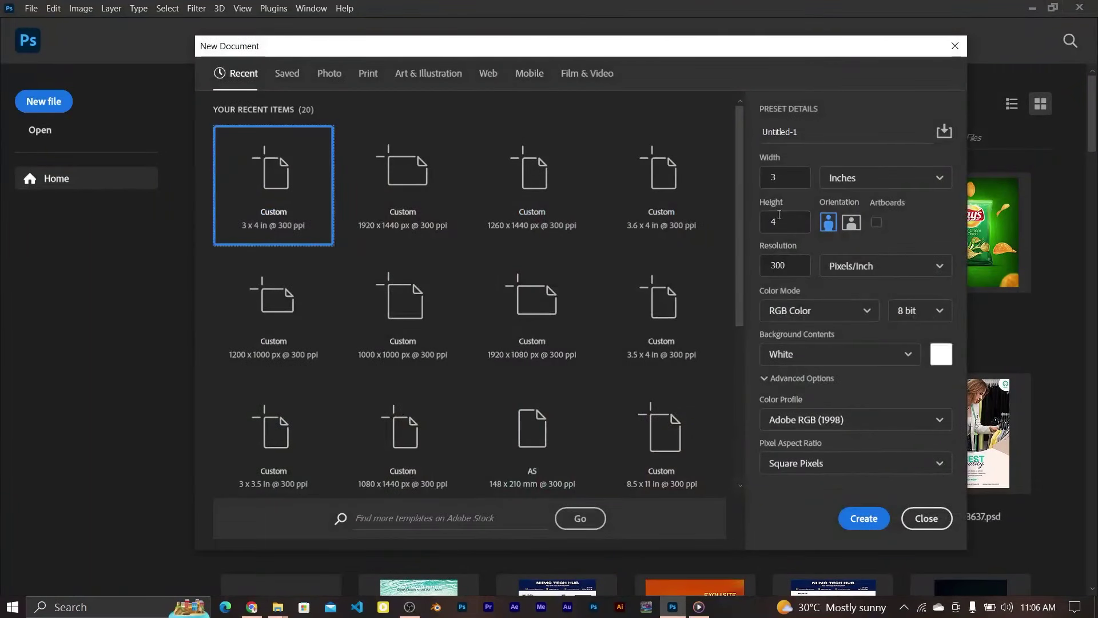
Step: Create a 3 × 3.5 in, 300 ppi document with the sRGB IEC61966-2.1 colour profile
left_click(781, 178)
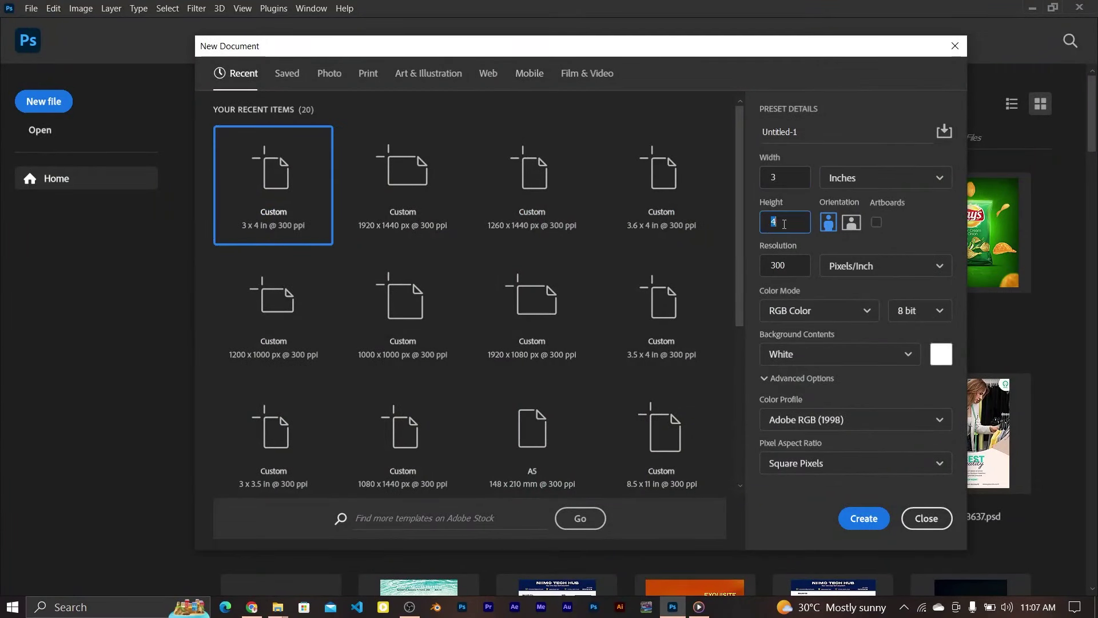
left_click(785, 222)
type("3.5")
left_click(837, 419)
left_click(824, 277)
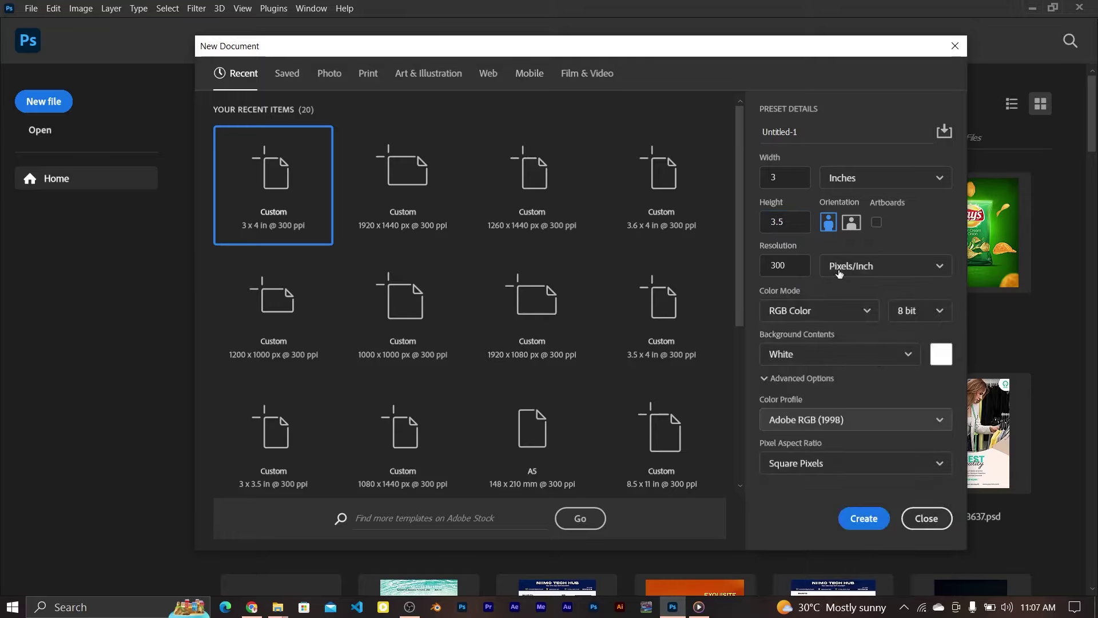
left_click(864, 517)
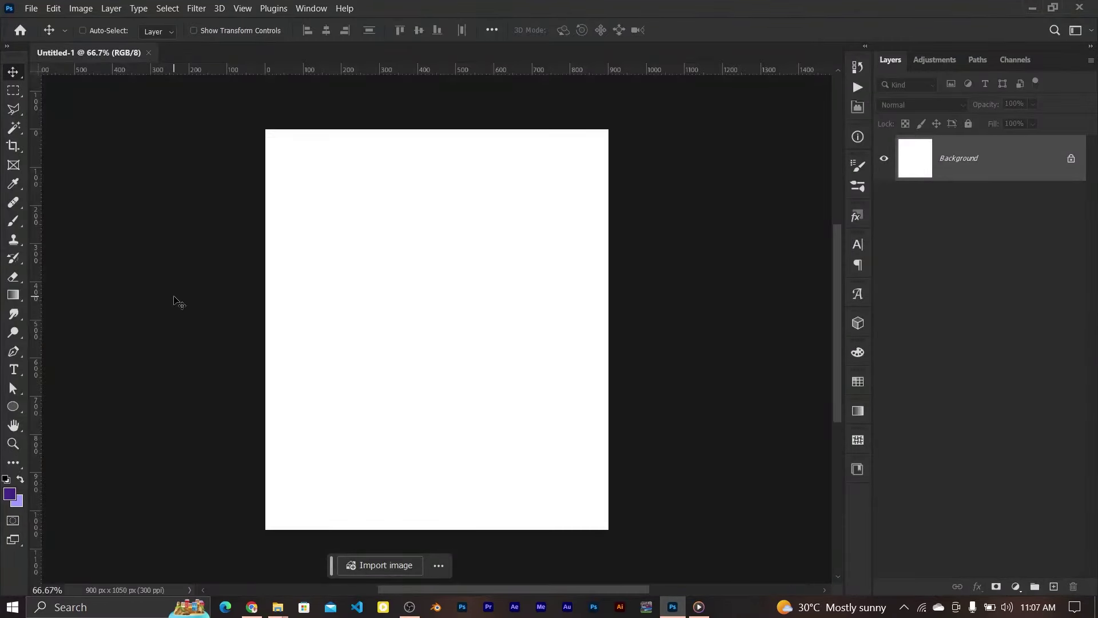
Step: Add a Solid Color fill layer set to hex 082c7d
left_click(1016, 587)
left_click(1015, 338)
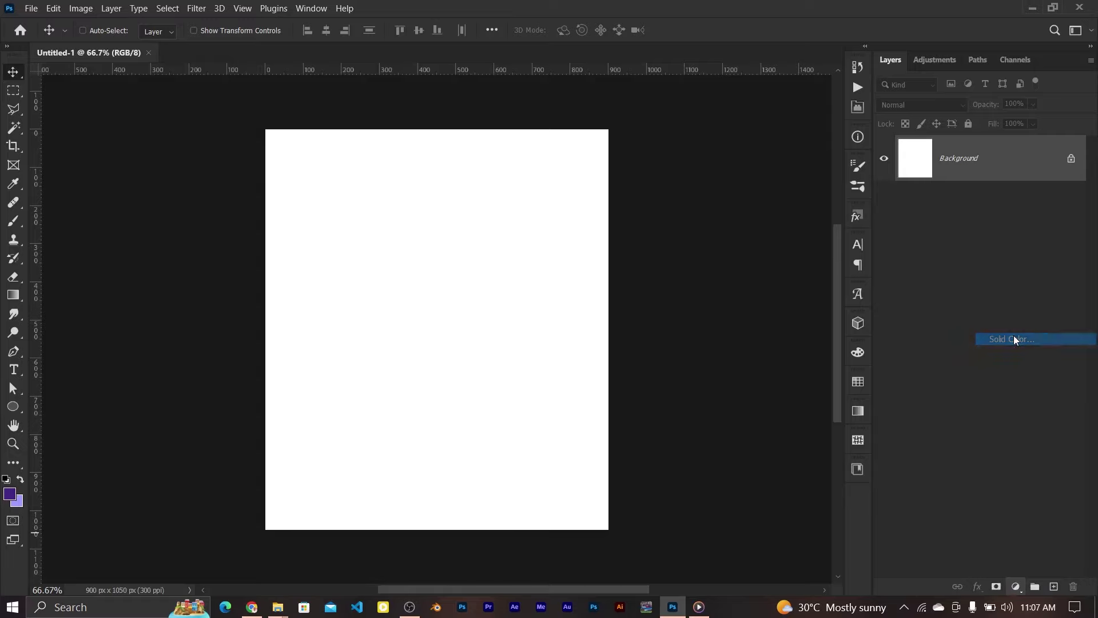
left_click_drag(743, 217, 743, 239)
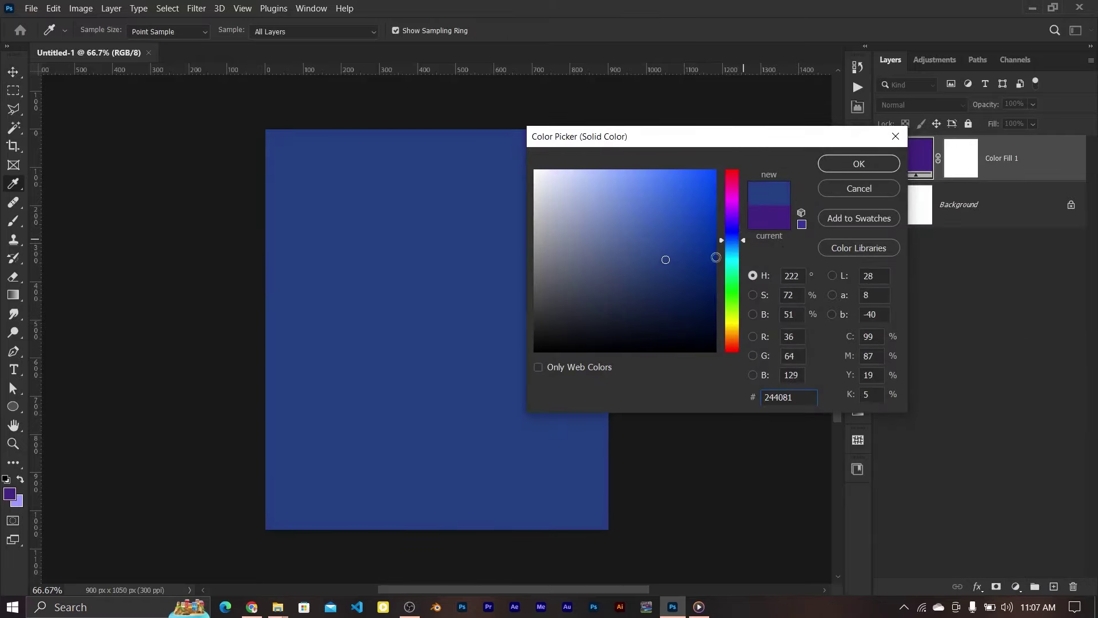
type("082c7d")
left_click(858, 163)
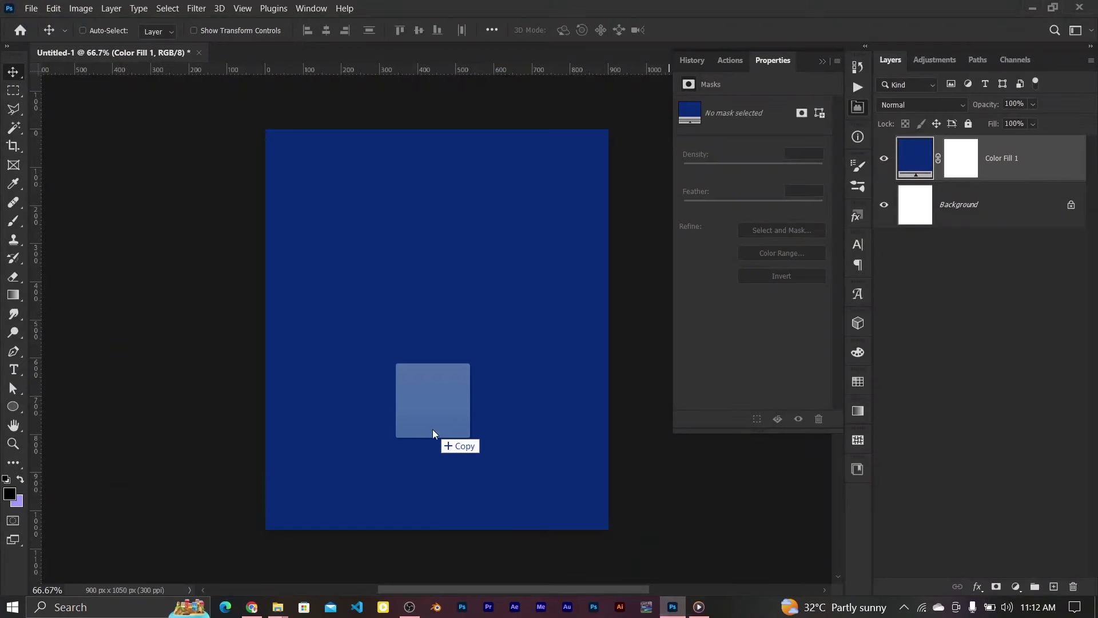
Step: Place pepsi1.png onto the canvas and scale it down proportionally
left_click_drag(693, 615, 436, 382)
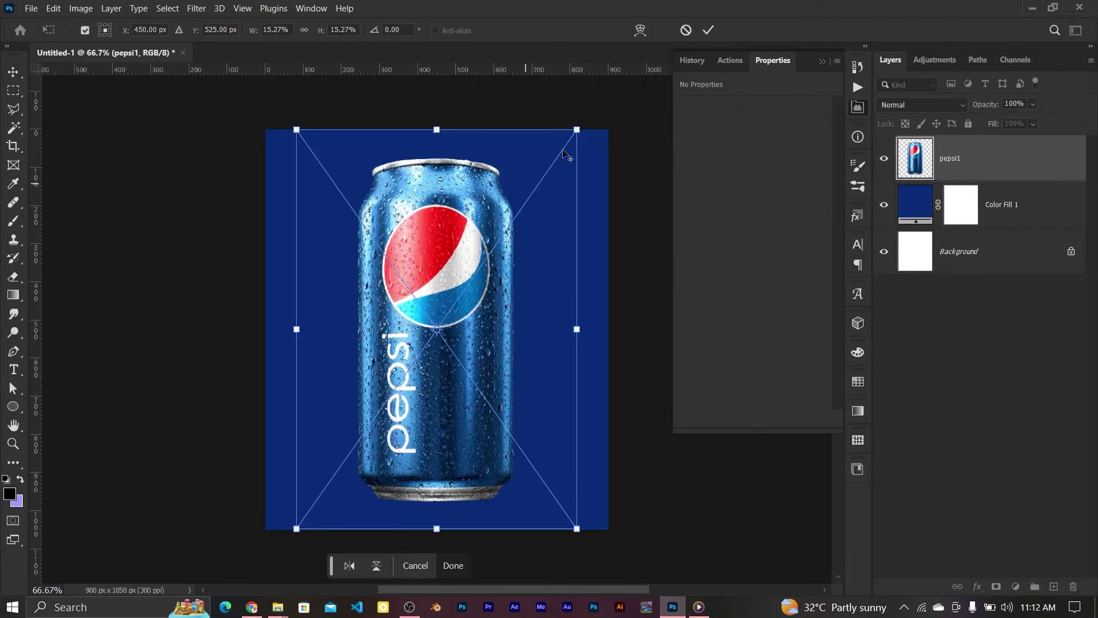
mouse_move(566, 137)
left_mouse_down()
mouse_move(552, 158)
mouse_move(558, 146)
left_mouse_up()
left_click(708, 30)
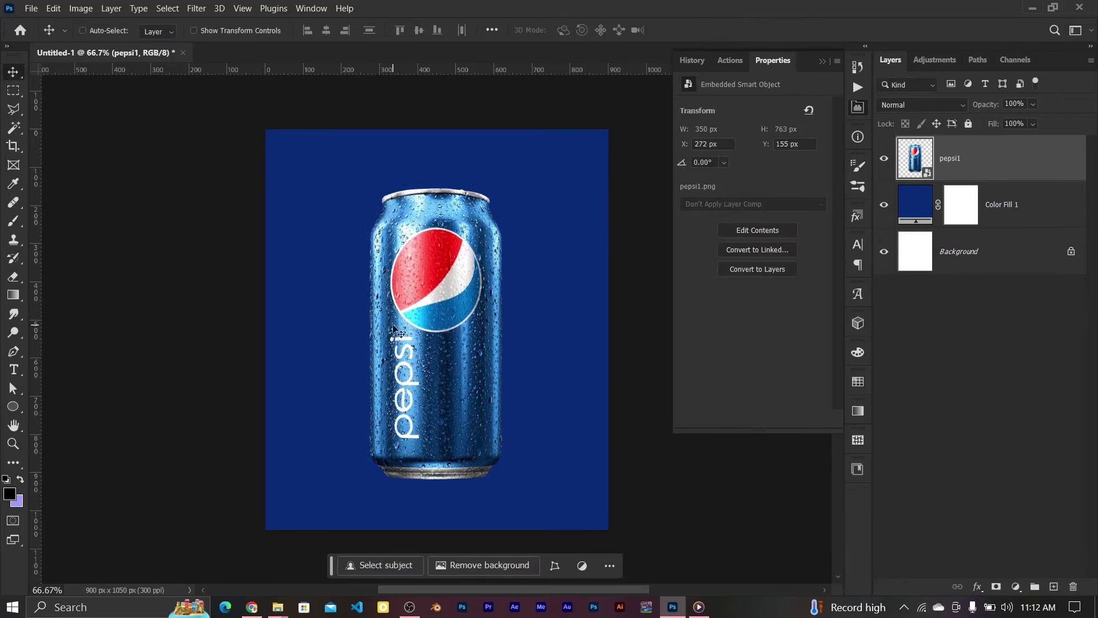
Step: Shorten the can slightly from the top, keeping its base anchored
key("ctrl+t")
left_click_drag(437, 332, 438, 480)
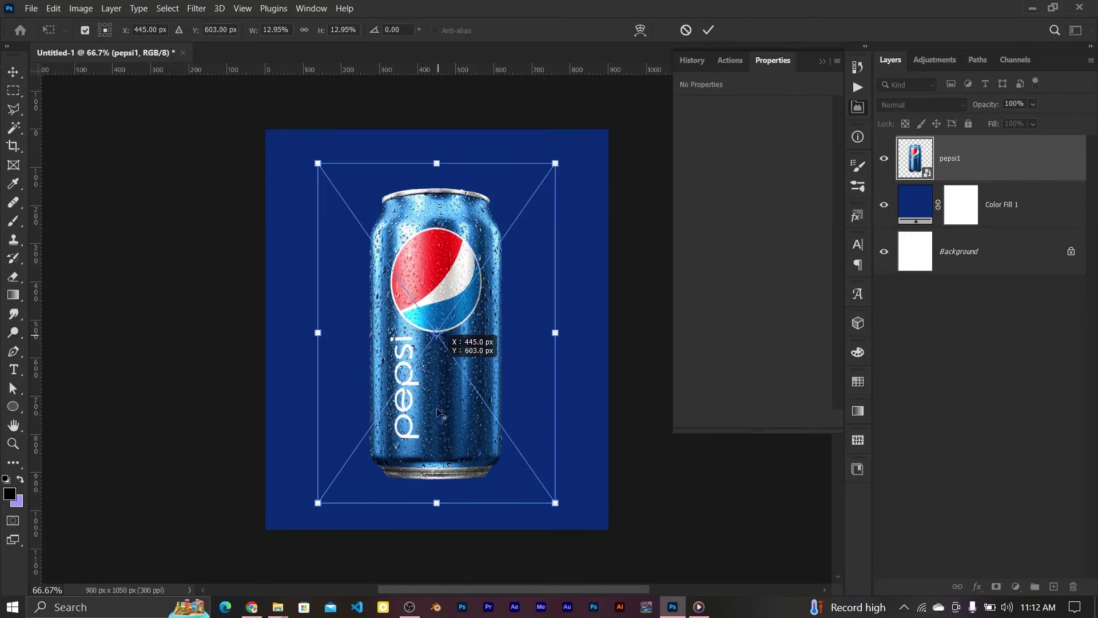
left_click_drag(437, 163, 438, 178)
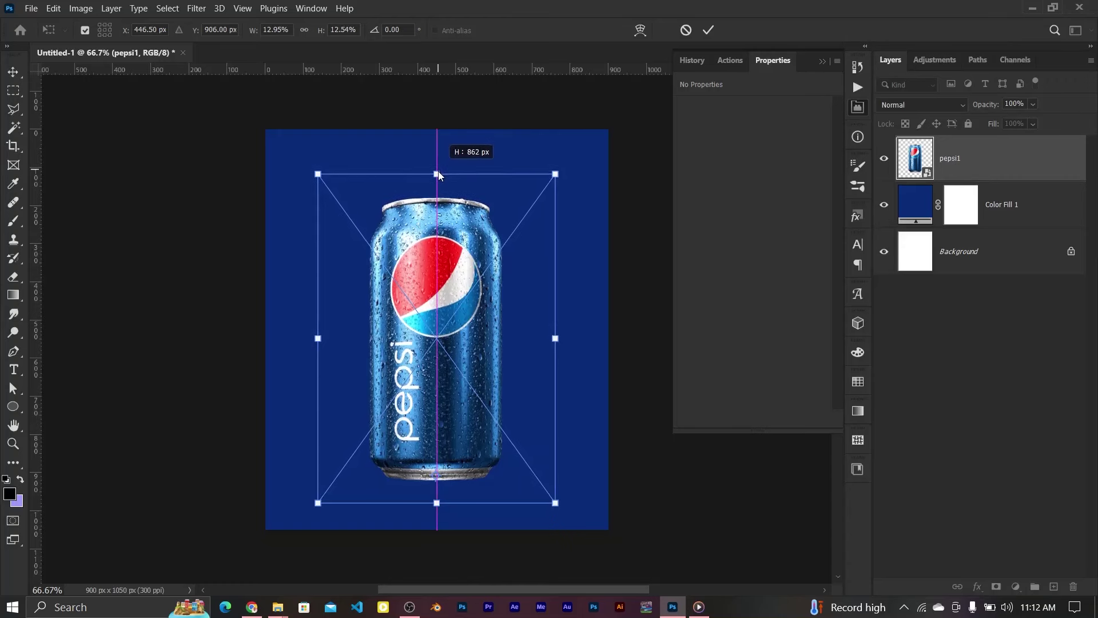
left_click(708, 29)
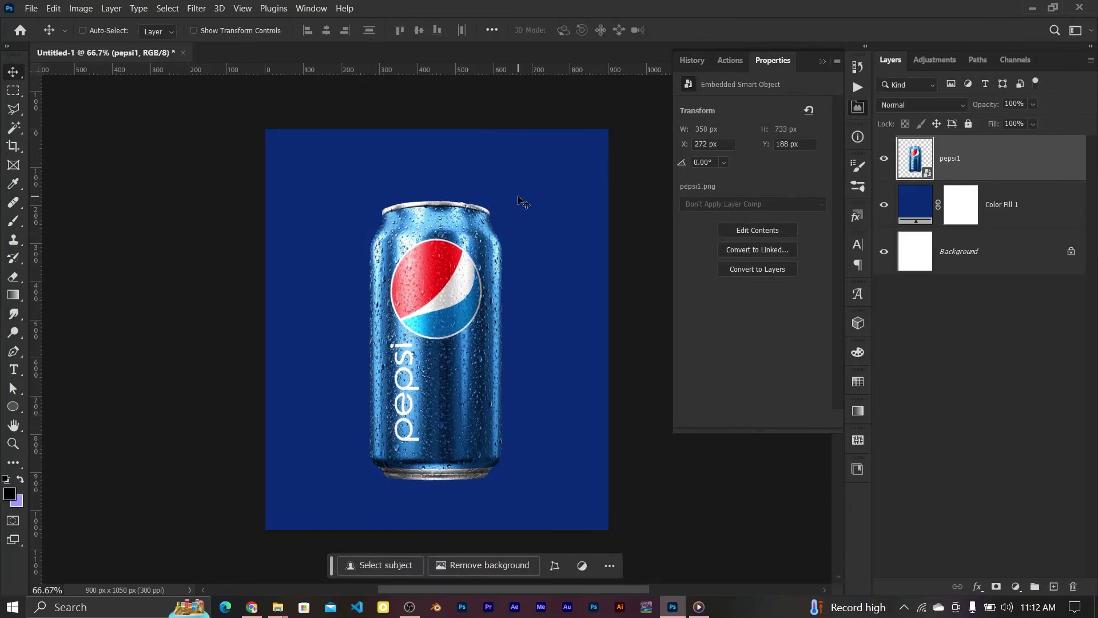
Step: On a new layer above Color Fill 1, paint a soft black shadow under the can
left_click(893, 220)
left_click(1054, 587)
key("b")
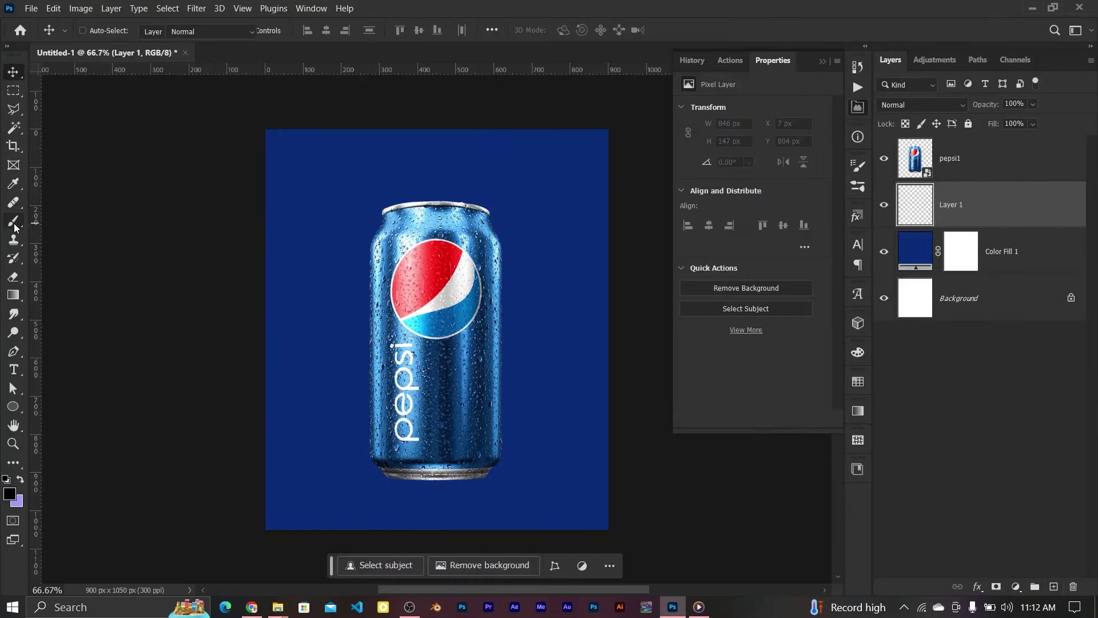
left_click(101, 30)
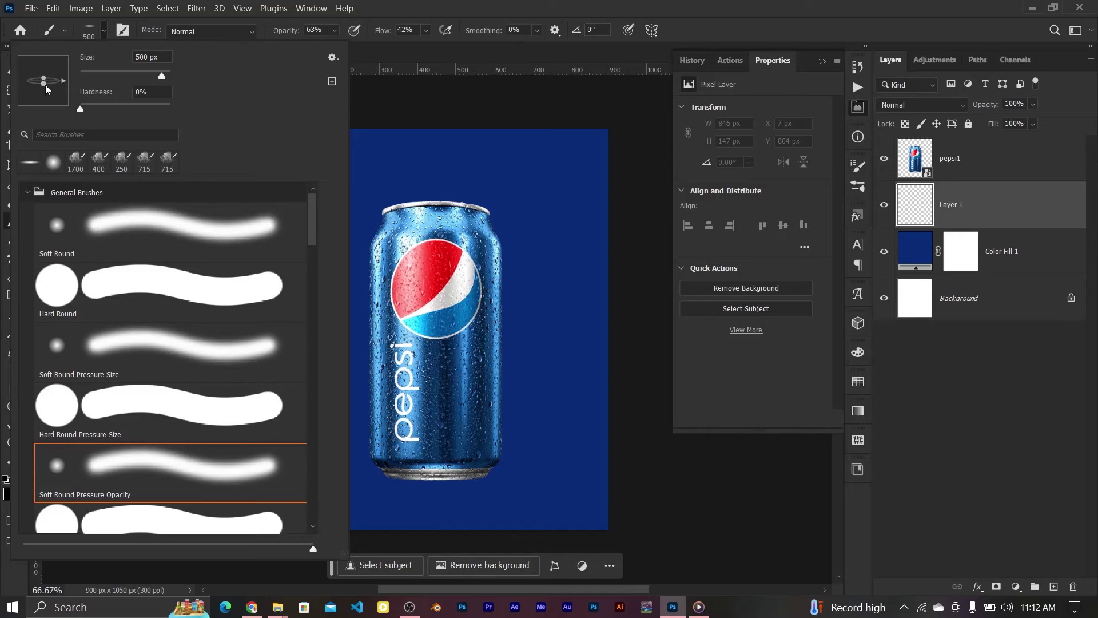
left_click(382, 4)
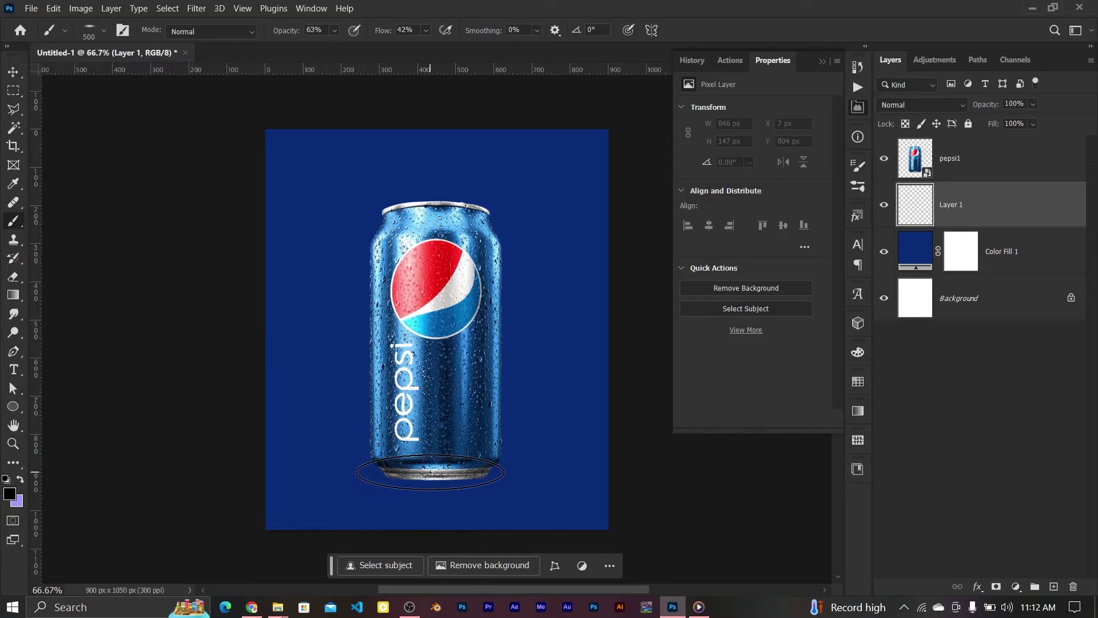
left_click_drag(372, 472, 434, 472)
key("bracketleft")
key("bracketleft")
key("bracketleft")
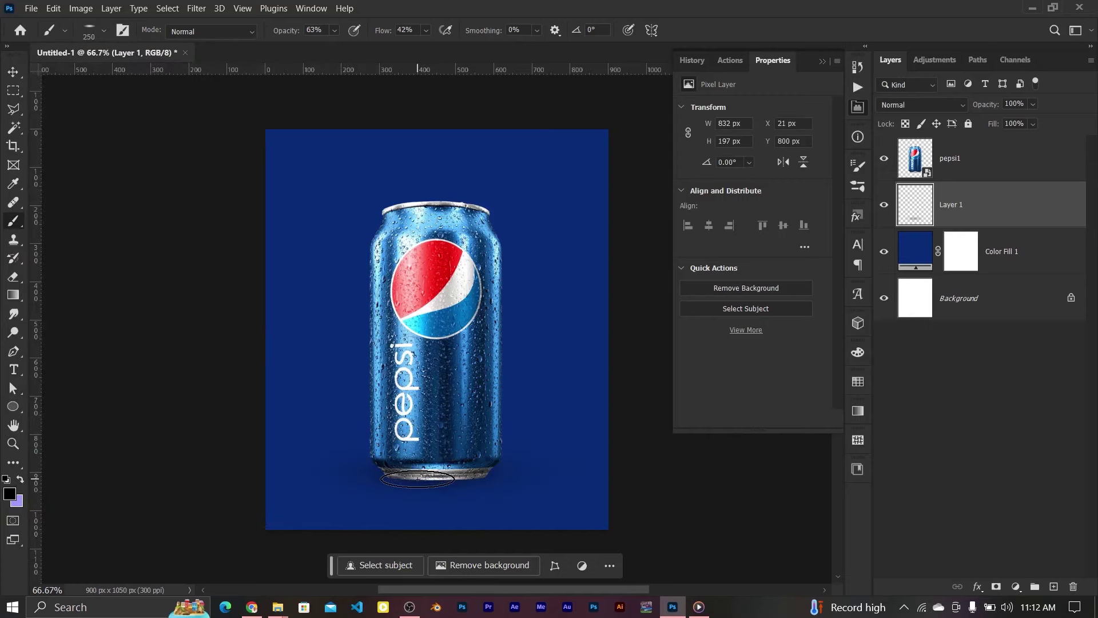
left_click(104, 30)
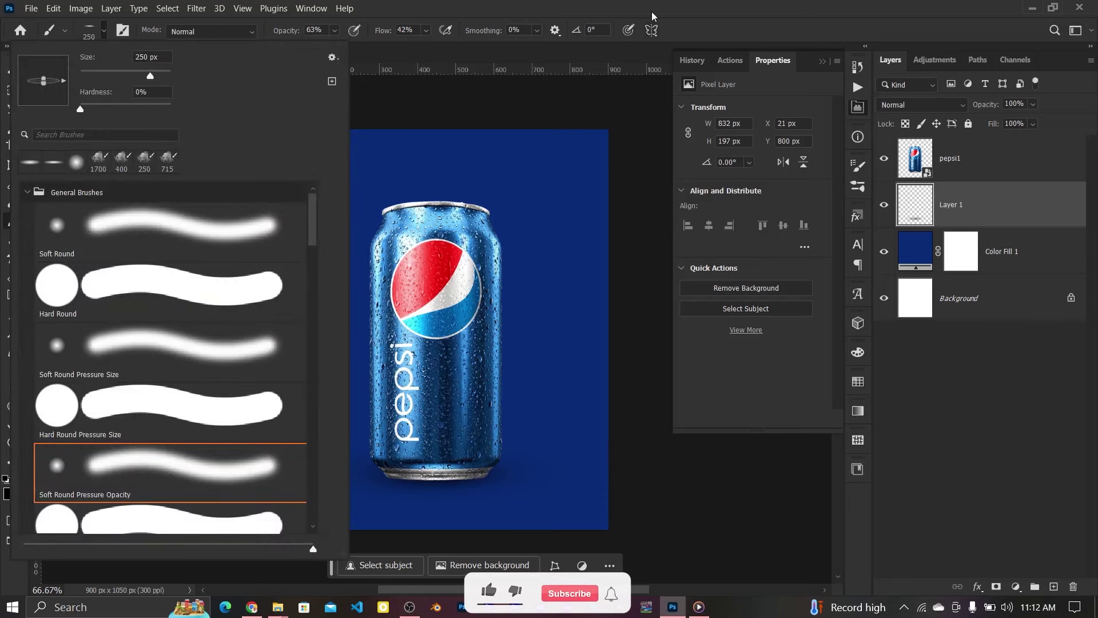
key("Escape")
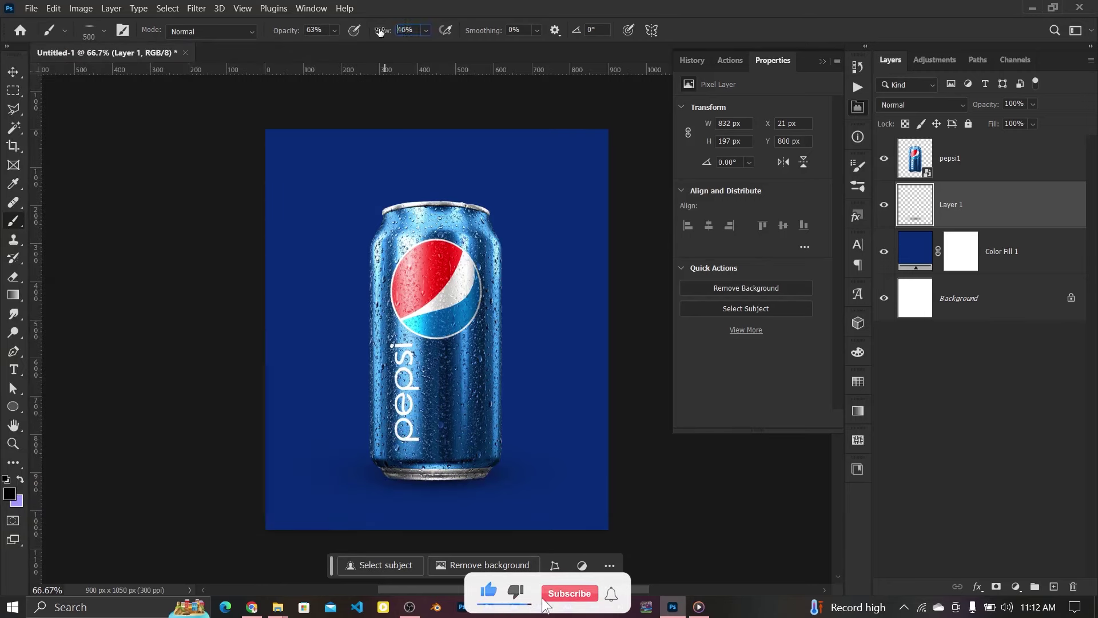
left_click_drag(389, 31, 390, 32)
key("bracketleft")
key("bracketleft")
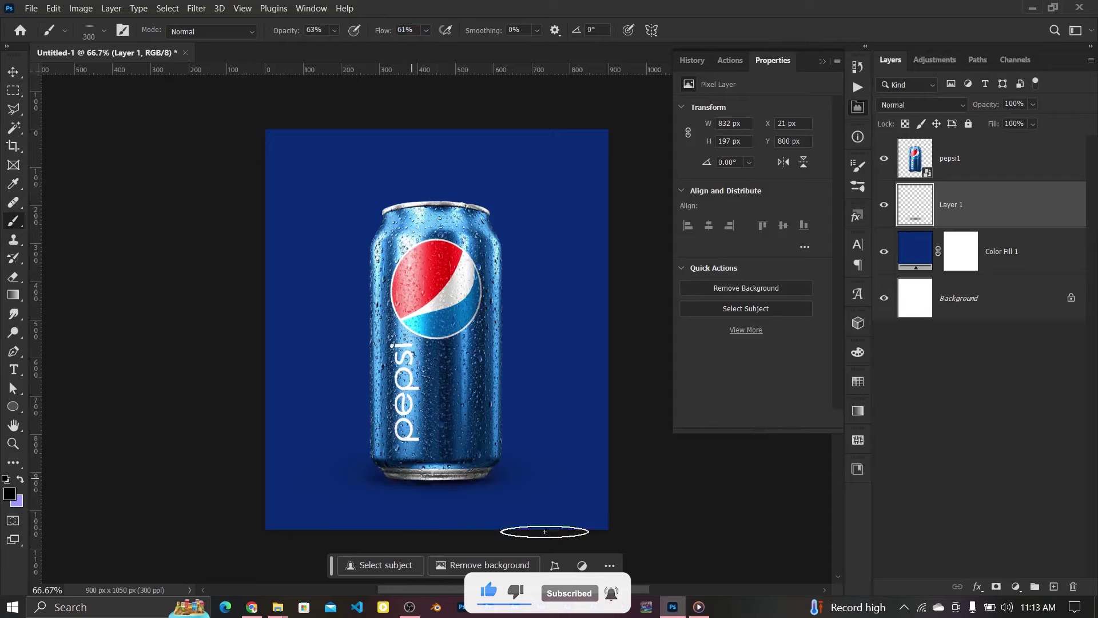
Step: On a second new layer, paint a thinner dark shadow along the can's base
left_click(1053, 587)
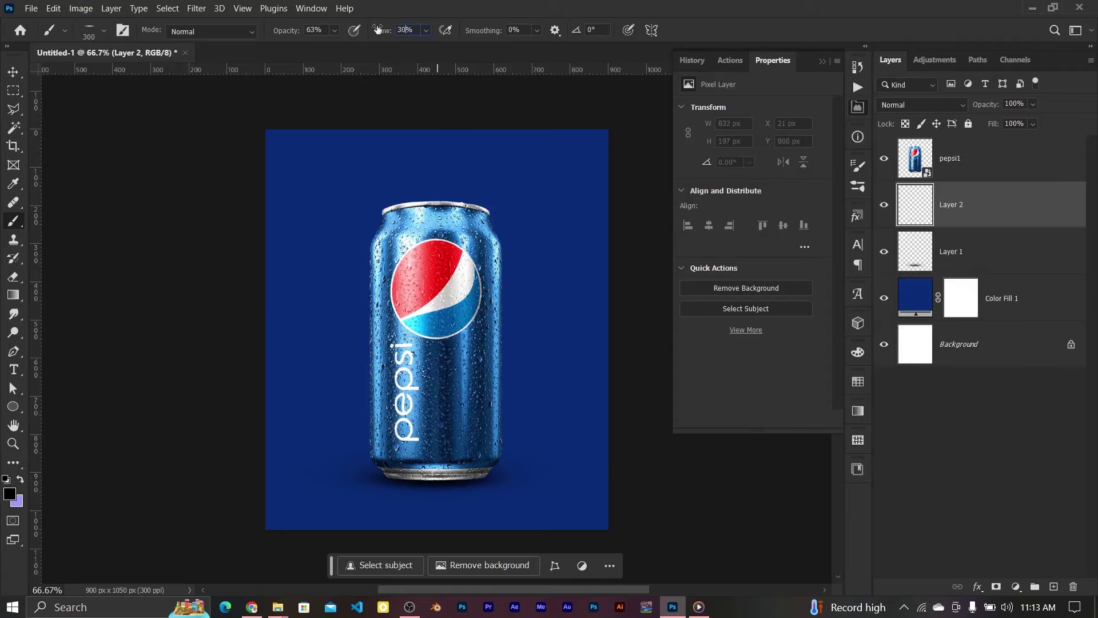
key("bracketleft")
key("bracketleft")
key("bracketleft")
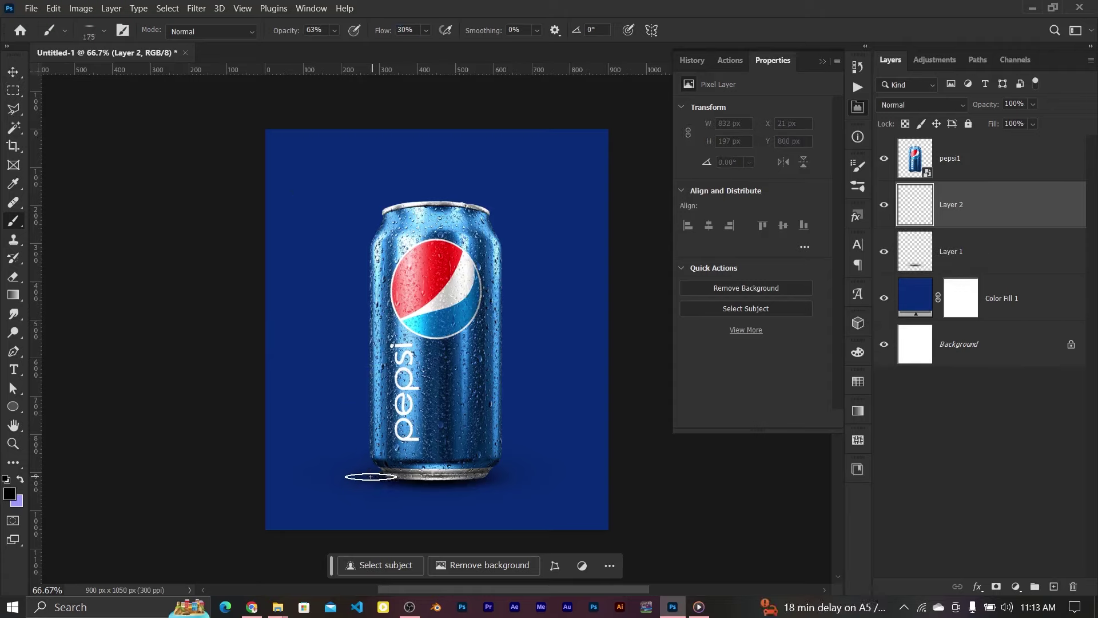
left_click_drag(371, 477, 392, 477)
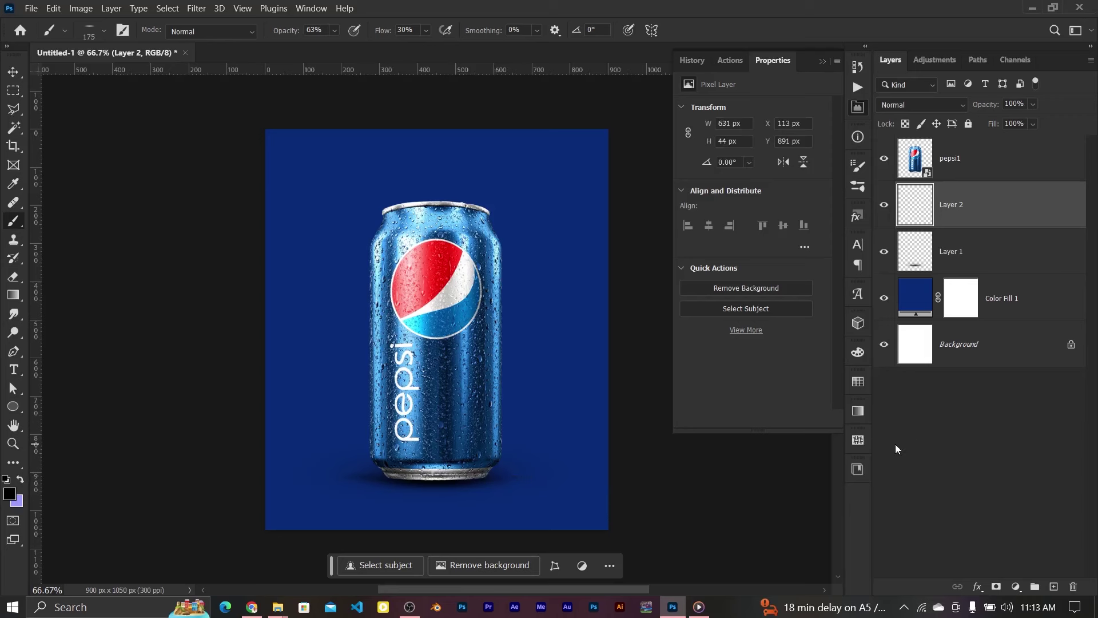
left_click(19, 70)
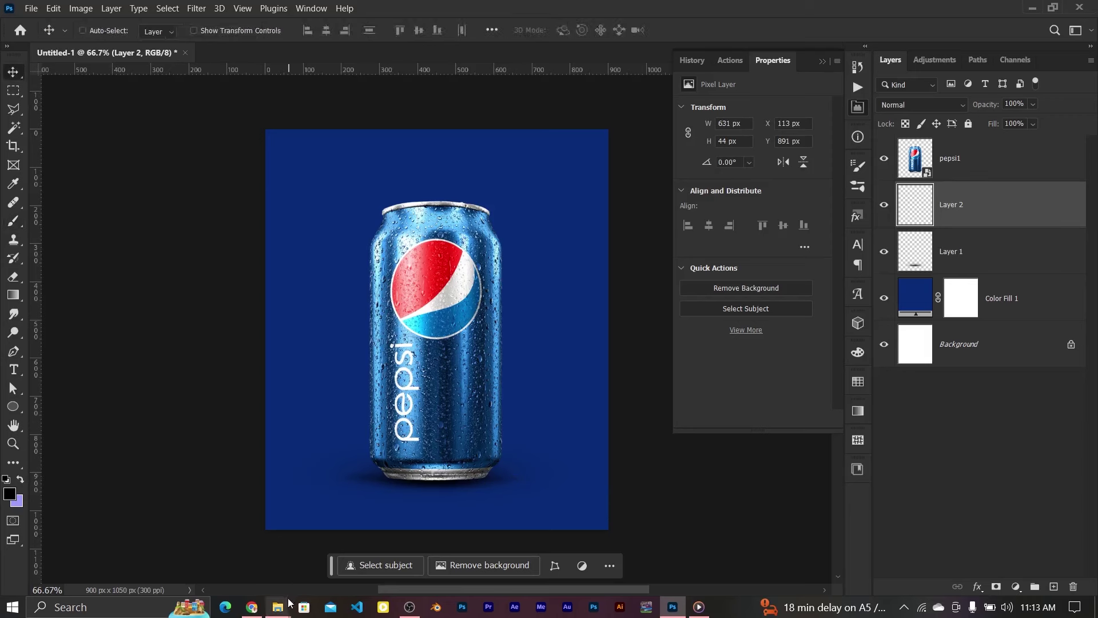
Step: Place the pepsi-logo image, shrunk and moved up behind the can
mouse_move(277, 607)
left_click(352, 555)
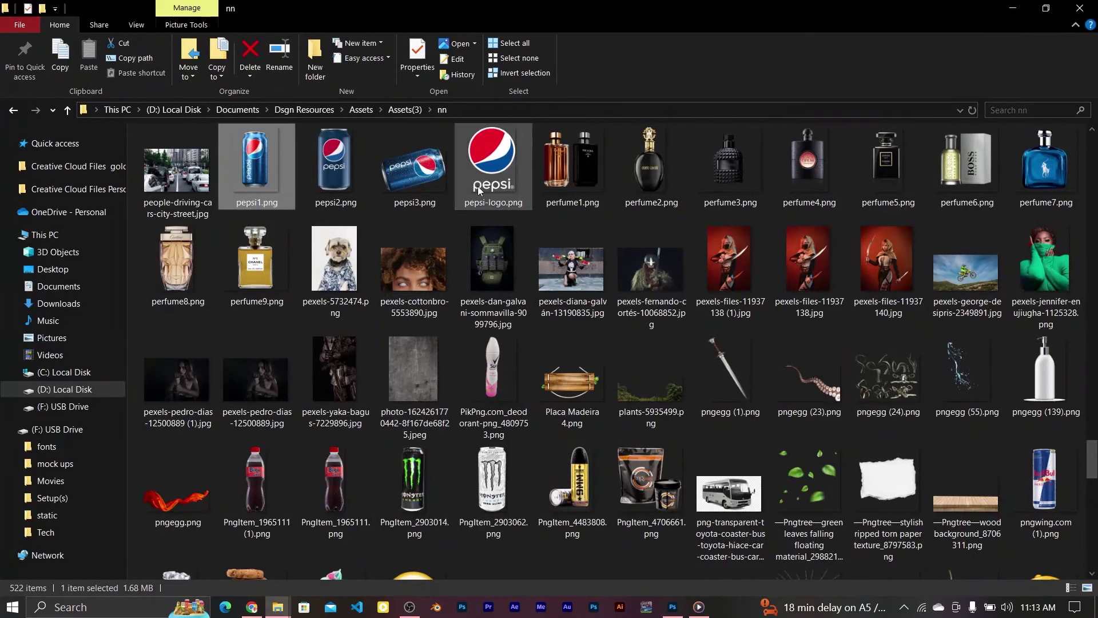
left_click(499, 173)
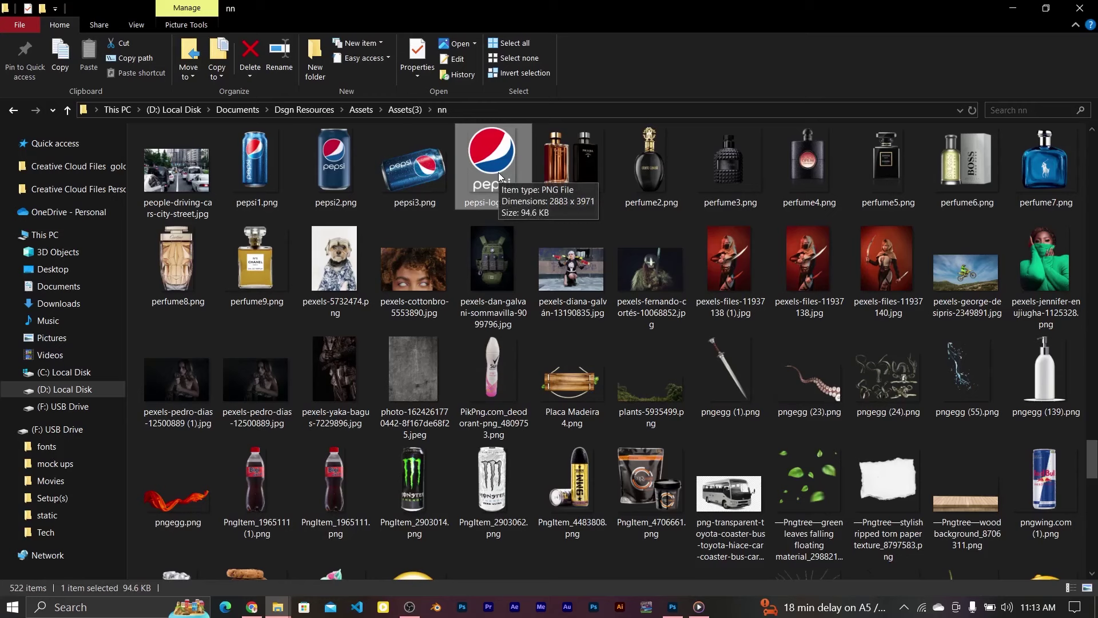
left_click_drag(499, 173, 422, 356)
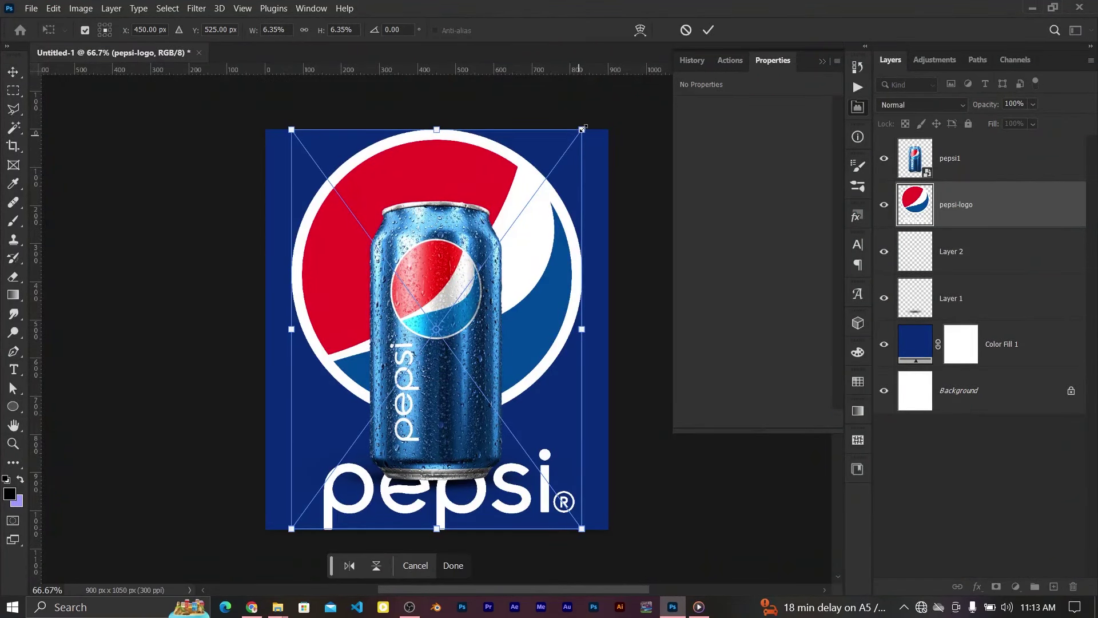
left_click_drag(582, 129, 537, 190)
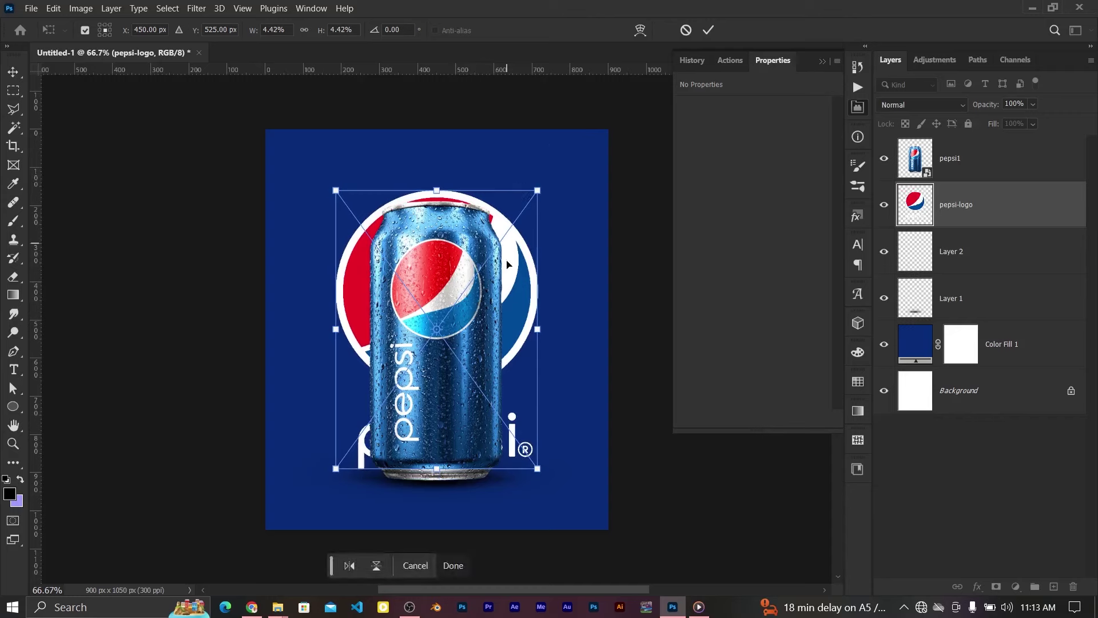
left_click_drag(507, 264, 532, 173)
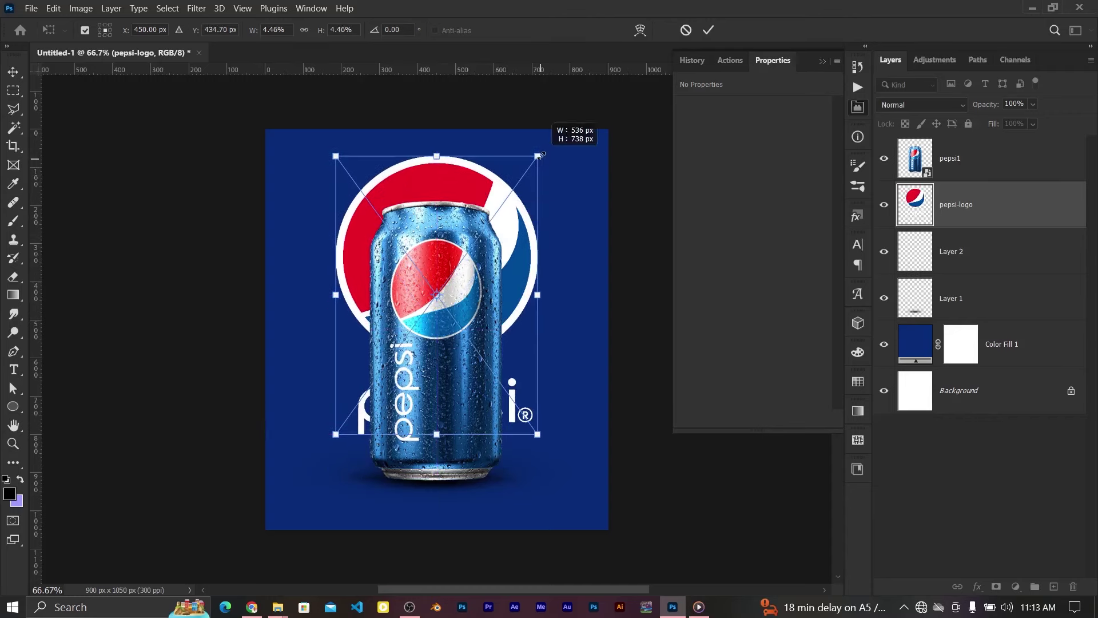
left_click(708, 30)
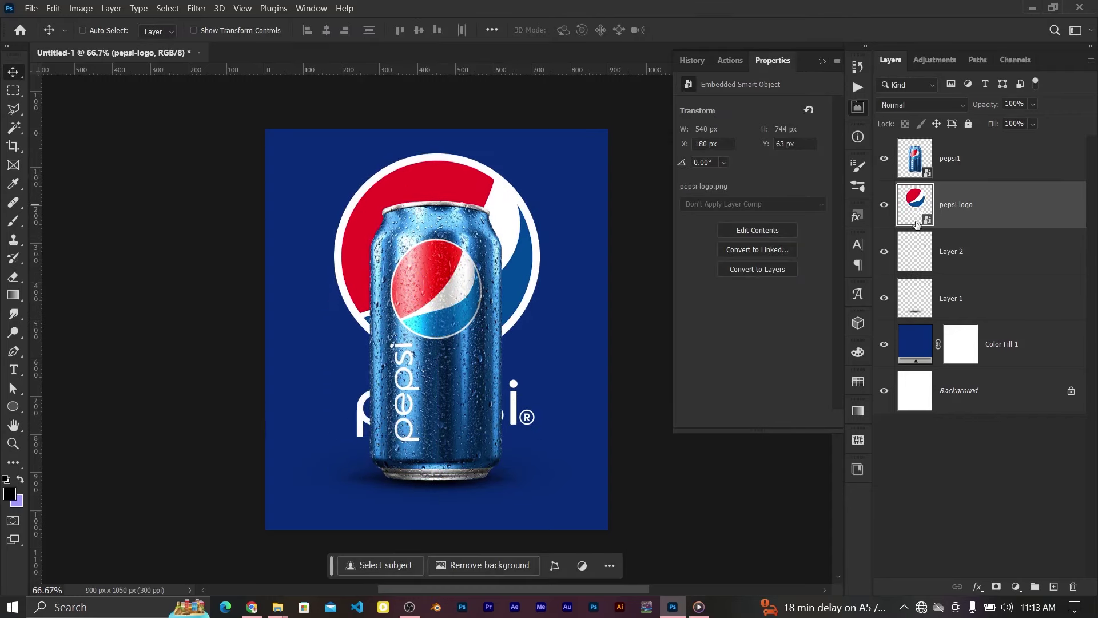
Step: Mask the pepsi wordmark out of the logo layer using an inverted marquee mask
left_click(996, 586)
left_click(13, 93)
left_click_drag(342, 386, 559, 454)
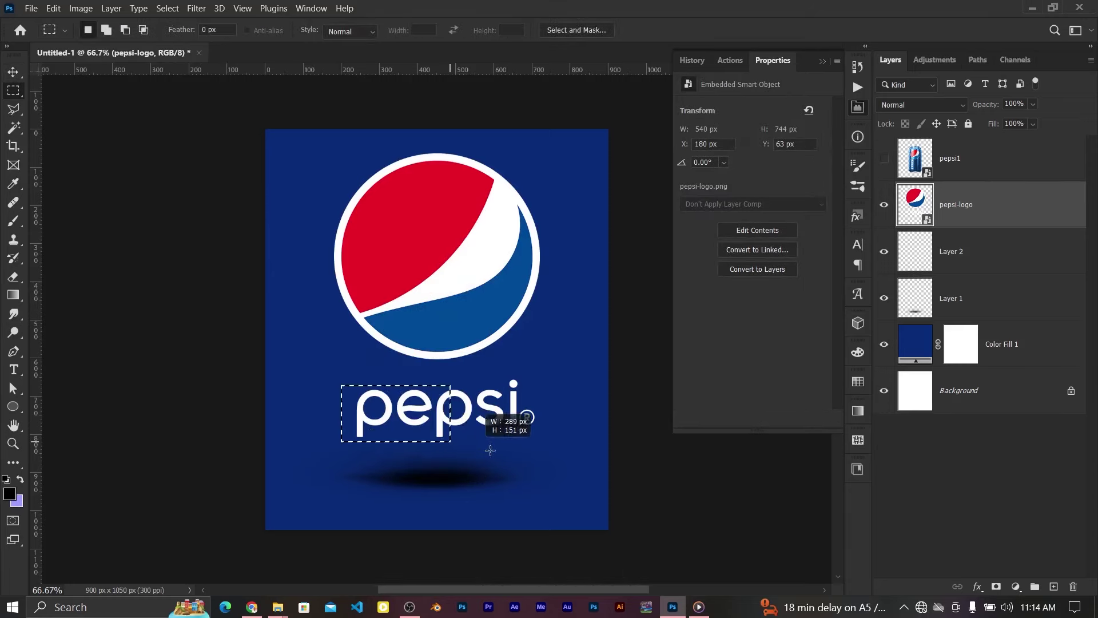
left_click_drag(466, 395, 462, 385)
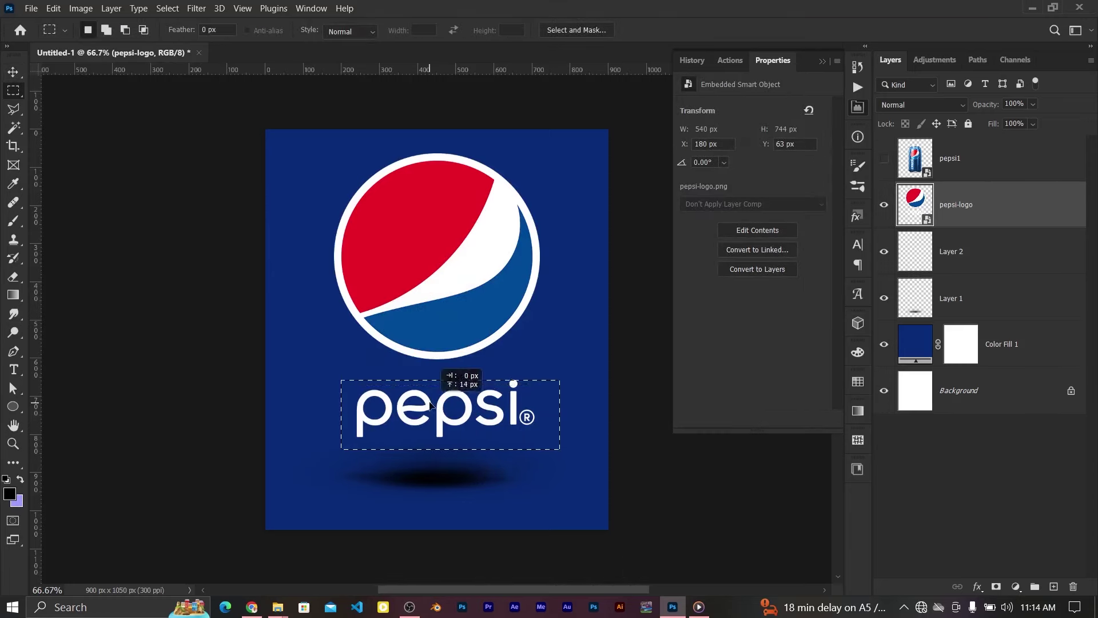
left_click(996, 587)
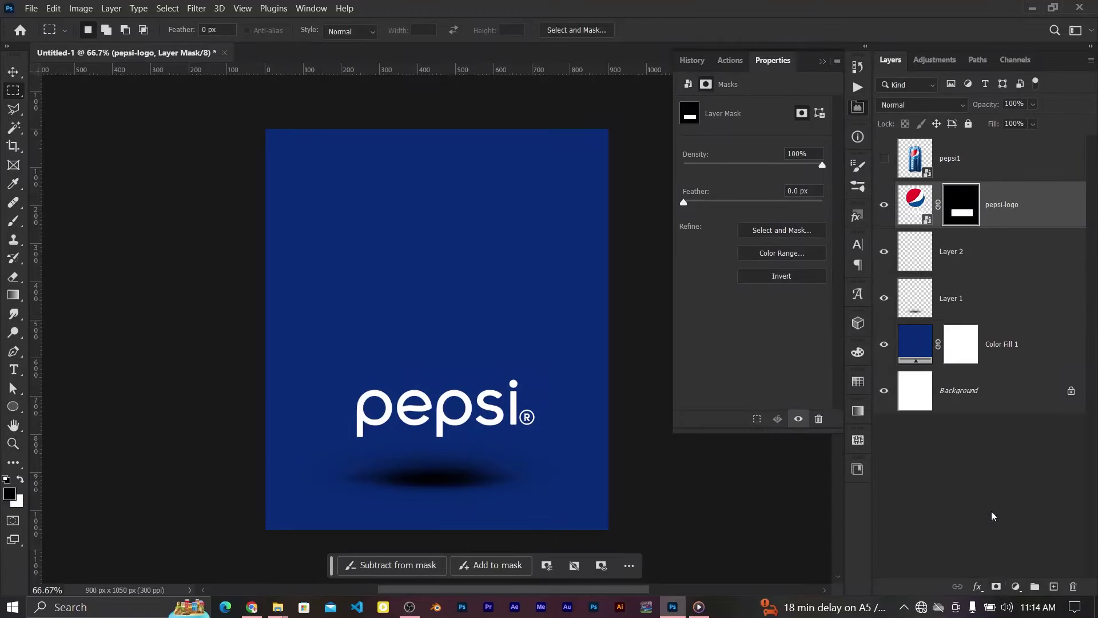
left_click(781, 276)
Step: Show the pepsi1 can layer and hide the pepsi-logo layer
left_click(884, 157)
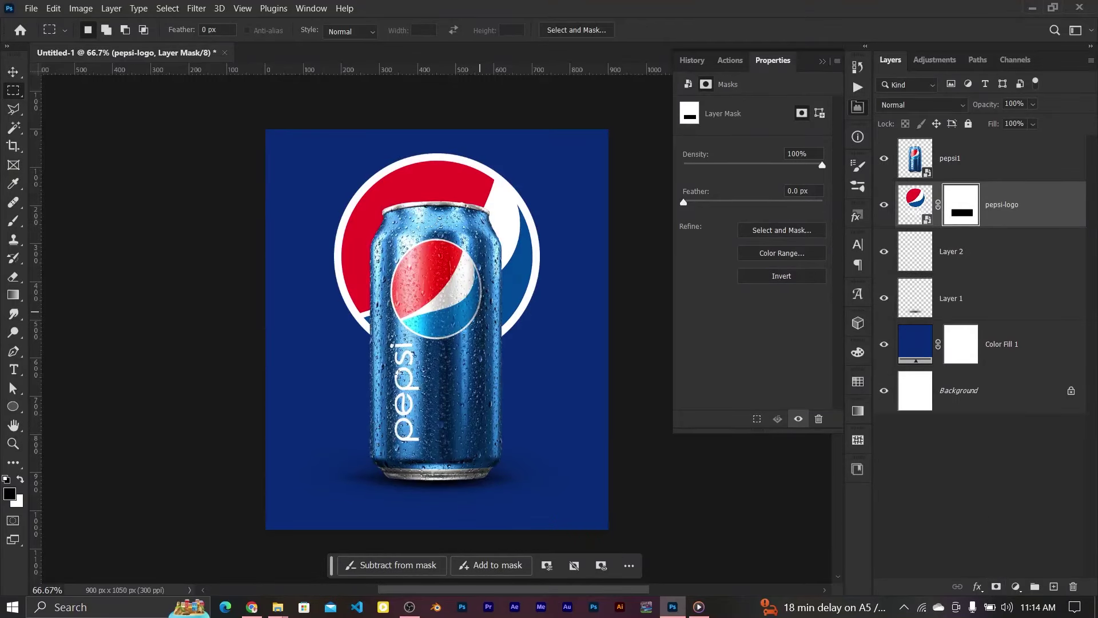
left_click(10, 80)
left_click(884, 205)
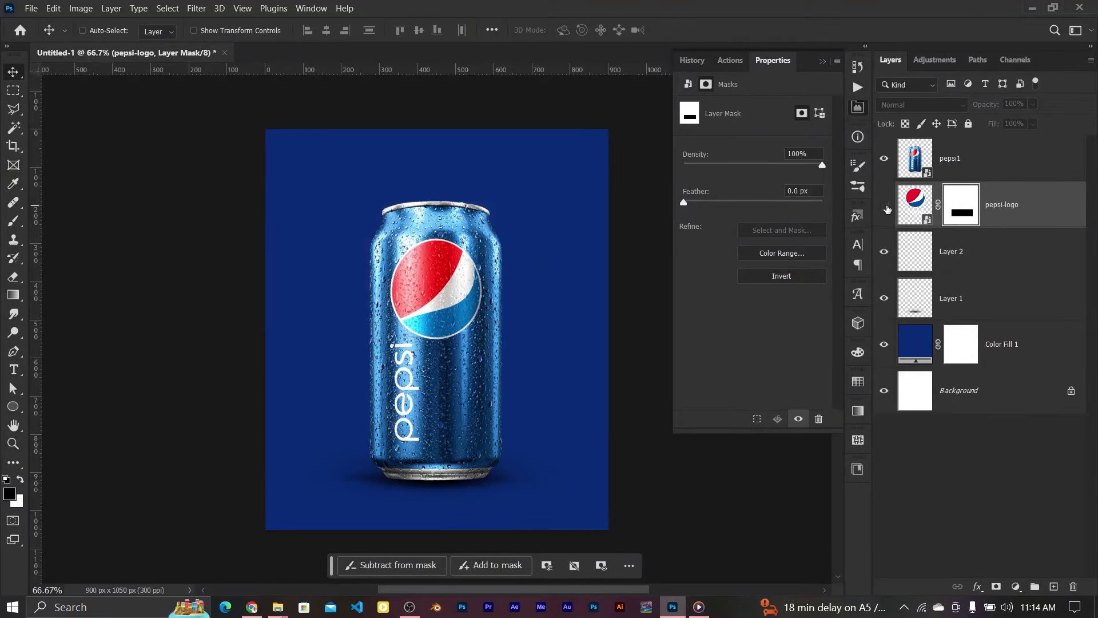
Step: Add a new layer above Layer 2 with a soft round brush and dark blue colour
left_click(904, 257)
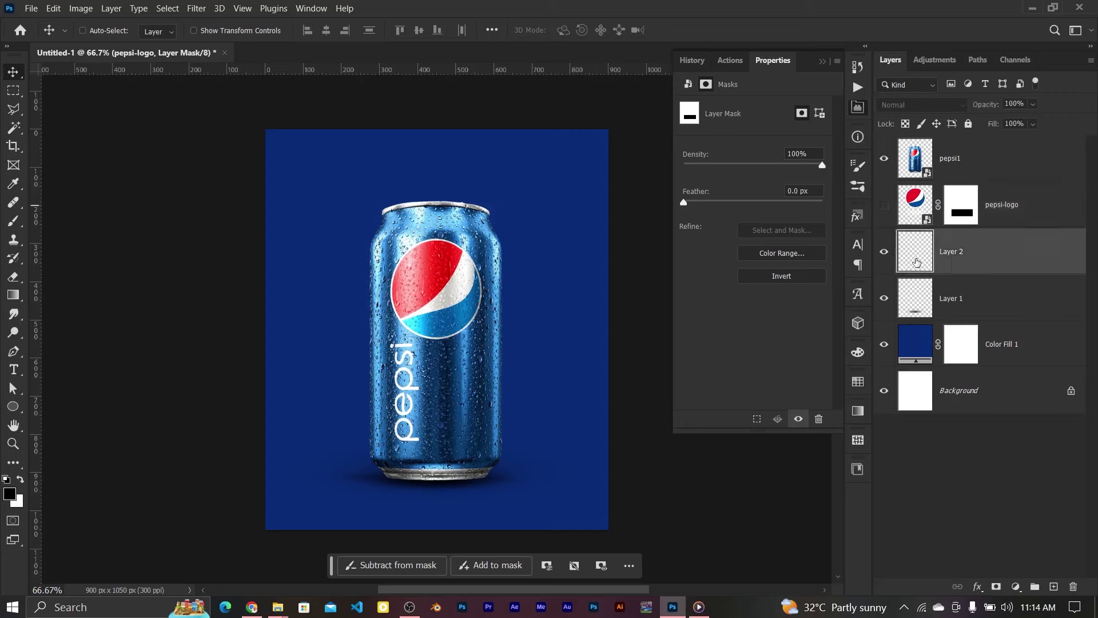
left_click(1054, 587)
left_click(11, 224)
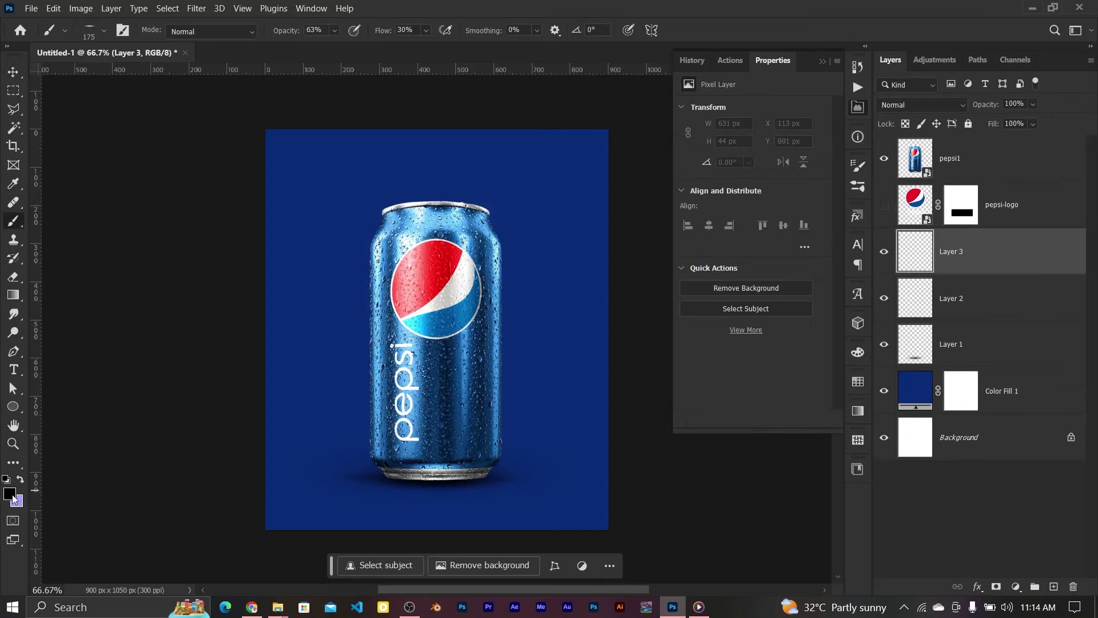
left_click(103, 30)
double_click(34, 452)
left_click(10, 497)
left_click(673, 171)
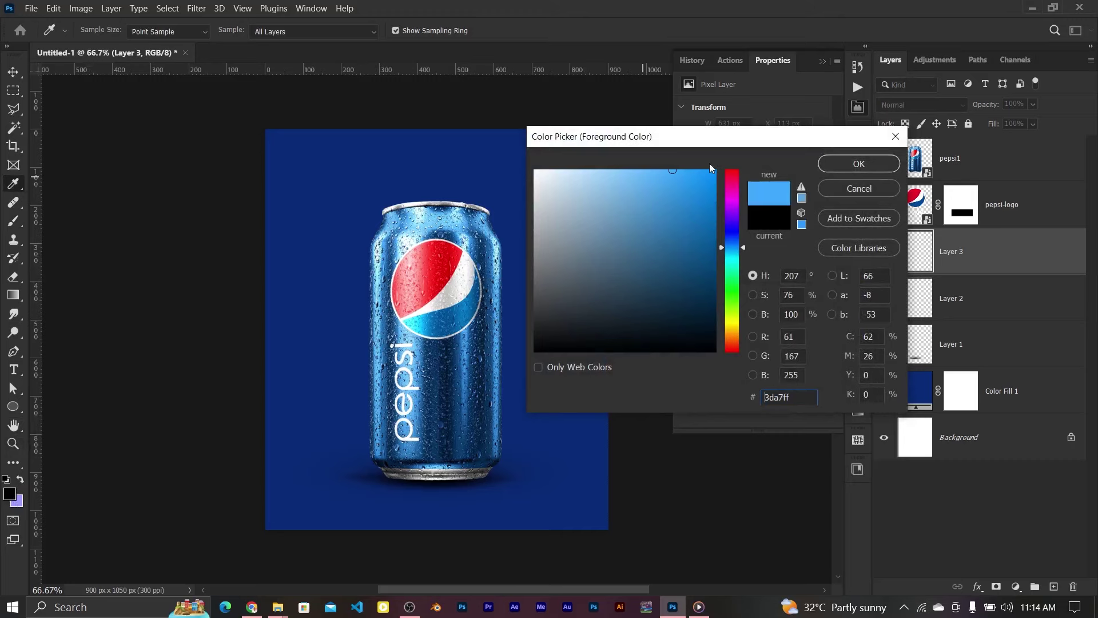
left_click_drag(743, 248, 713, 252)
left_click(859, 164)
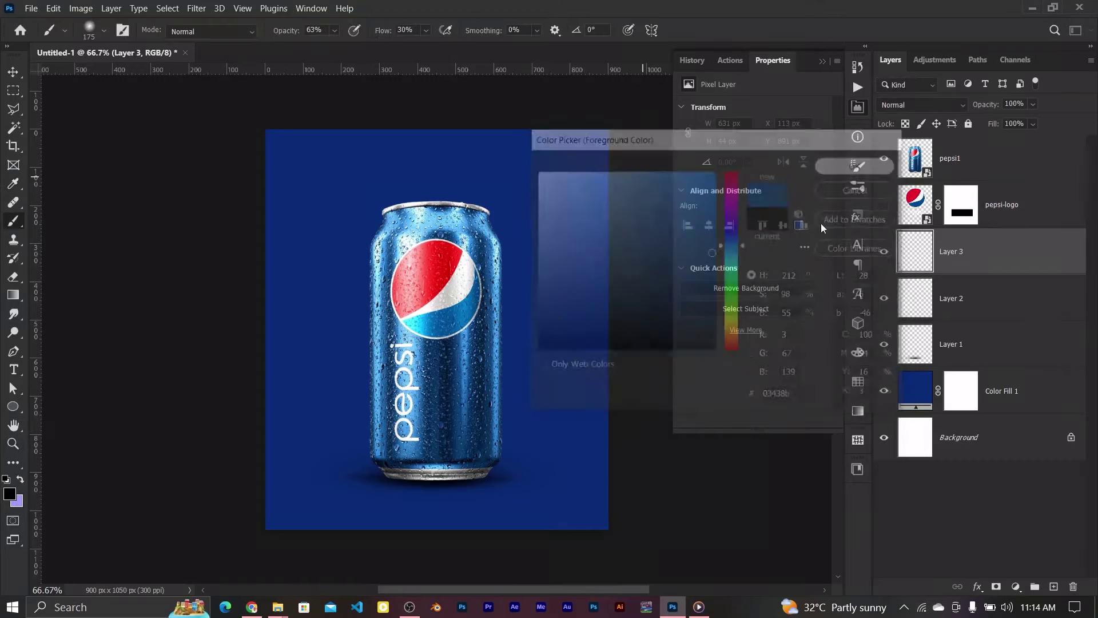
Step: Paint the glow behind the can at full opacity and set Layer 3 to Screen
left_click(436, 329)
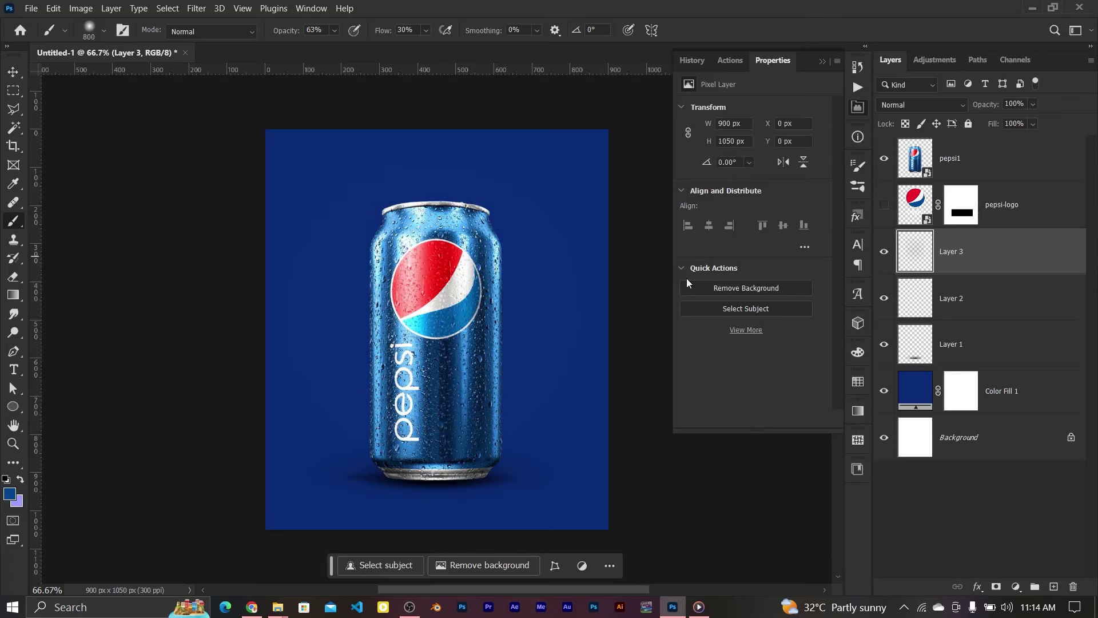
left_click_drag(291, 33, 355, 33)
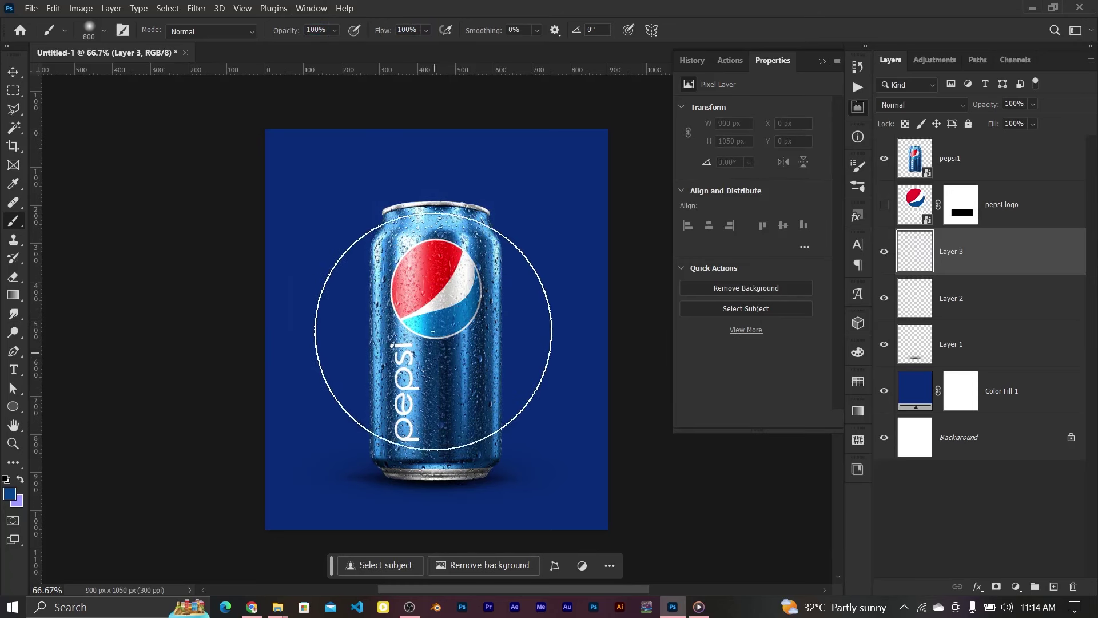
left_click(437, 321)
left_click(936, 109)
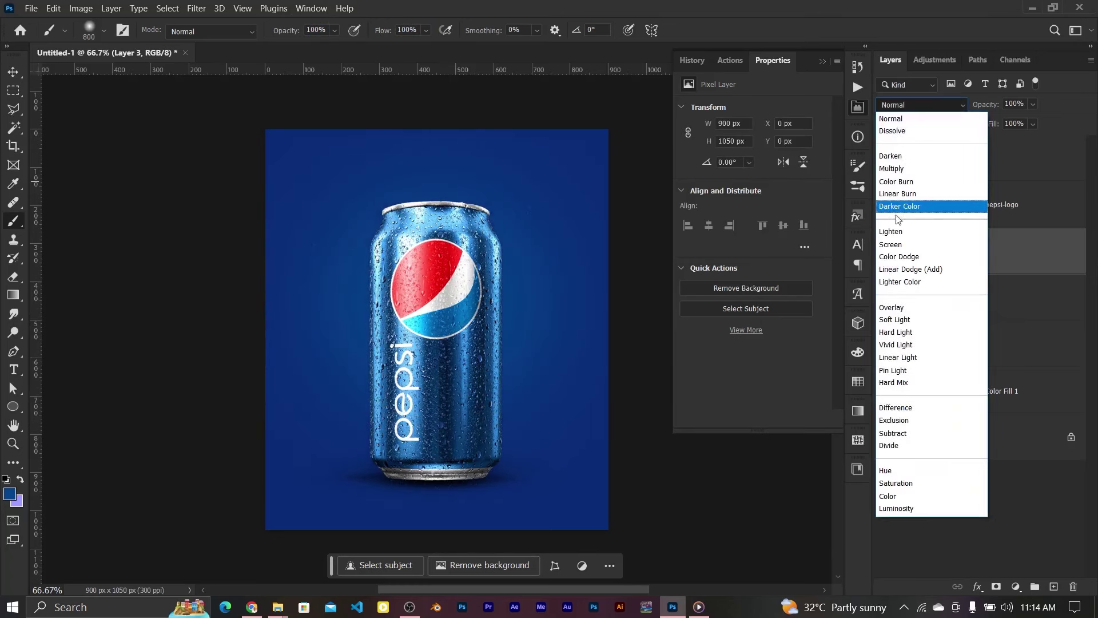
left_click(901, 227)
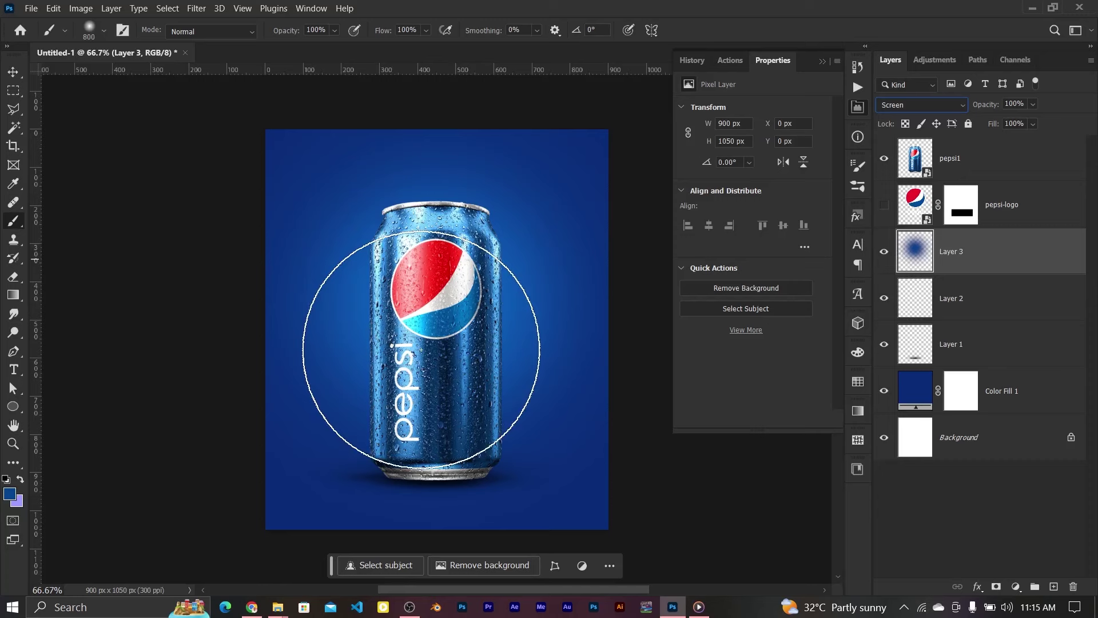
Step: Paint darkness along the poster's edges on a new Multiply layer with a 500 px brush
left_click(1055, 587)
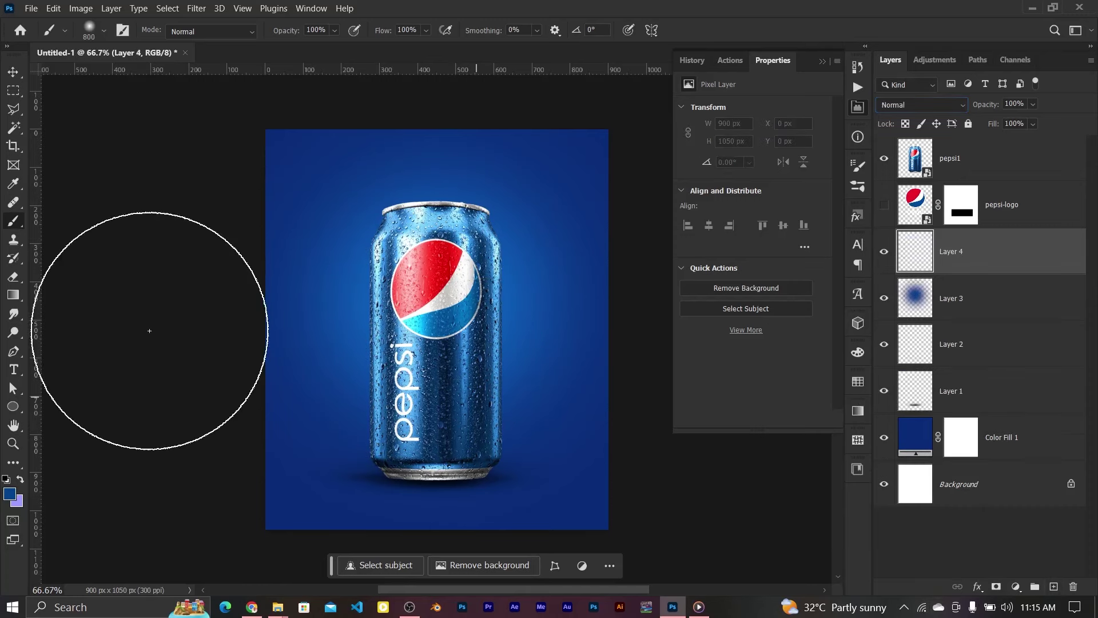
key("bracketleft")
key("bracketleft")
key("bracketleft")
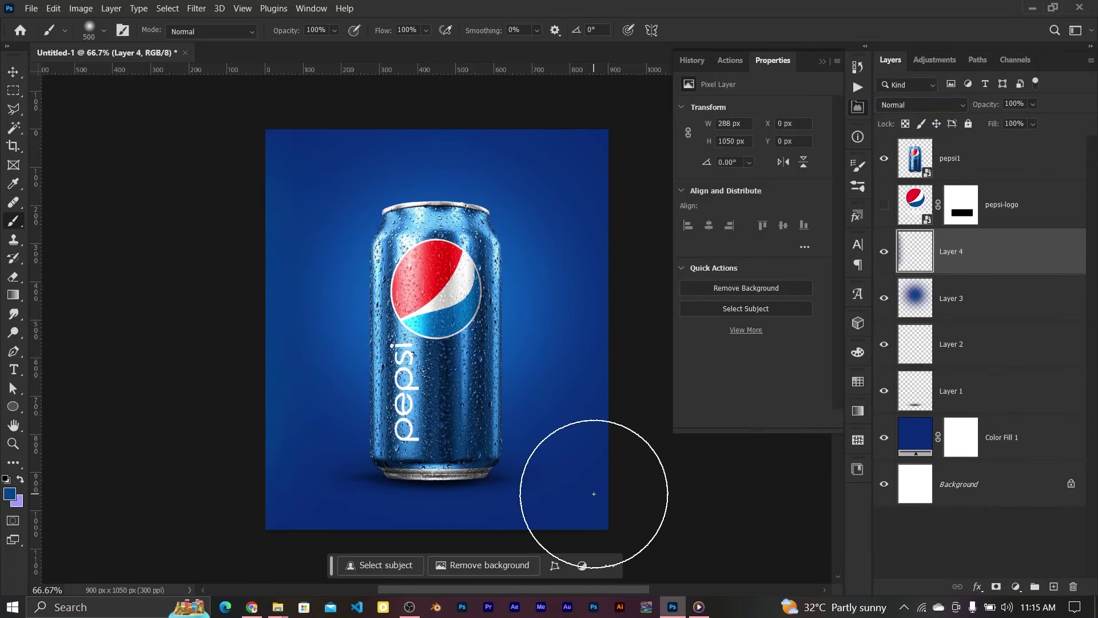
scroll(595, 469, "right", 3)
scroll(400, 177, "up", 1)
scroll(286, 160, "up", 1)
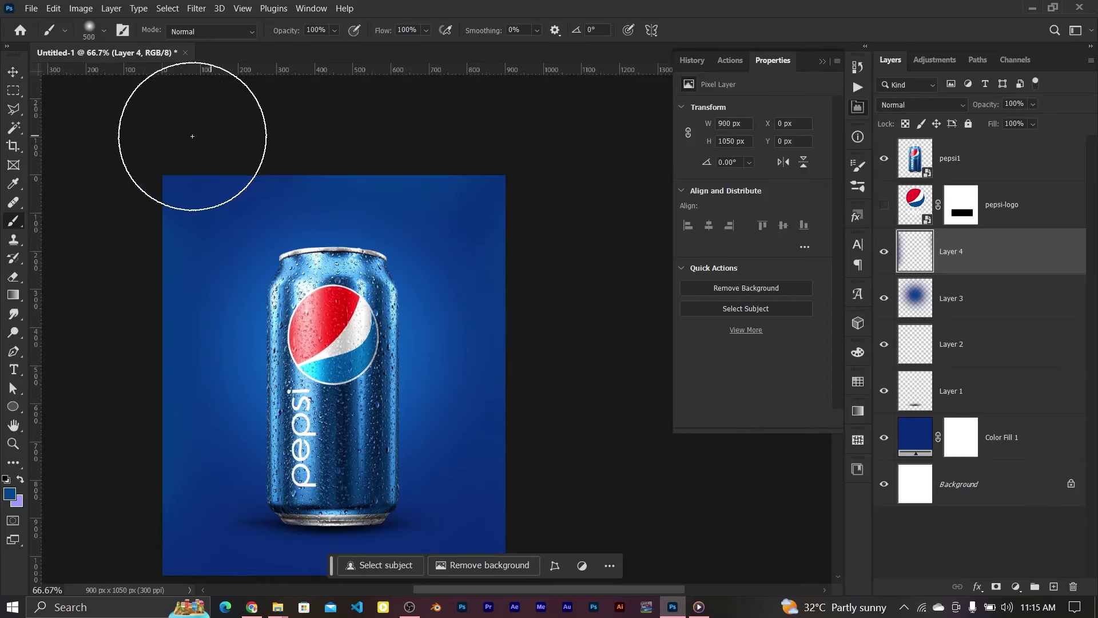
left_click_drag(192, 136, 585, 135)
left_click(921, 104)
left_click(915, 169)
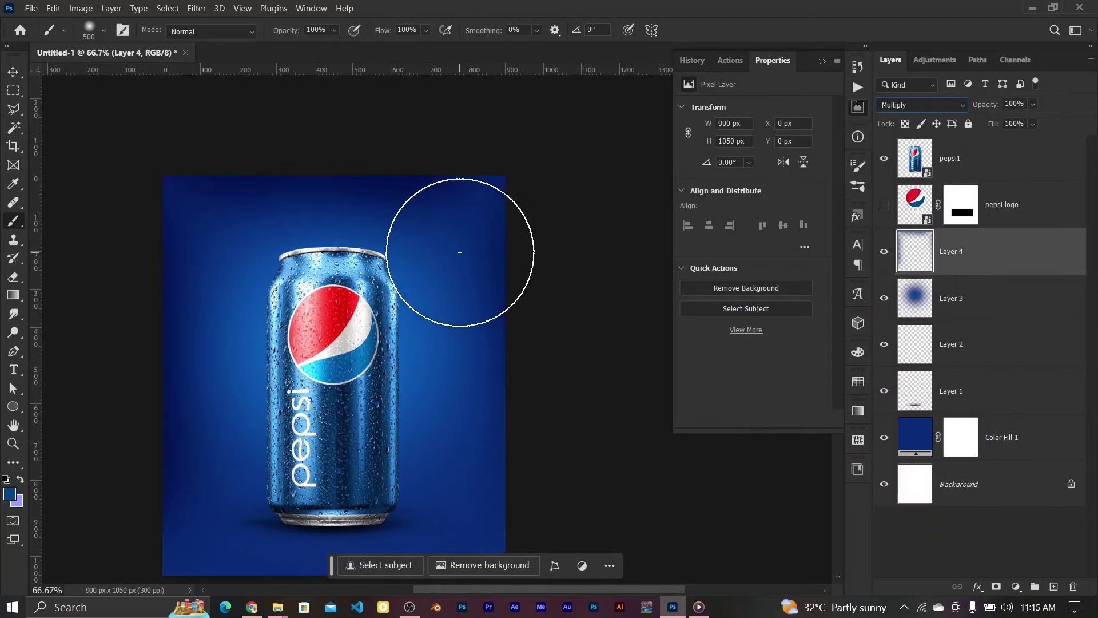
Step: Set the brush flow to 40% and opacity to 74%
scroll(460, 252, "down", 3)
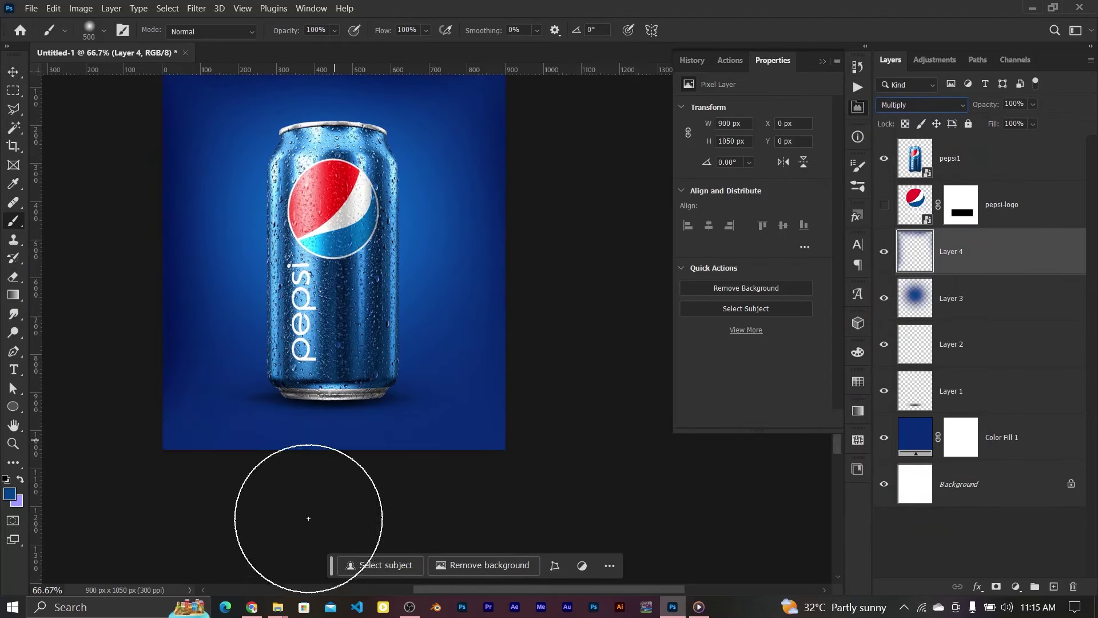
scroll(180, 524, "left", 3)
scroll(179, 523, "up", 1)
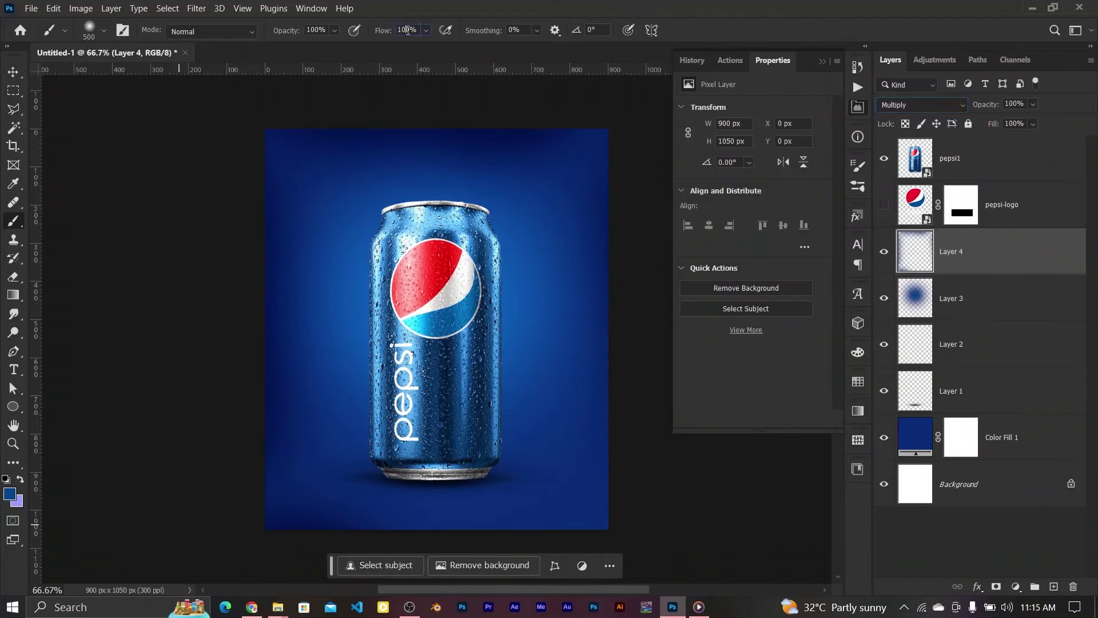
type("40")
key("Return")
key("7")
key("4")
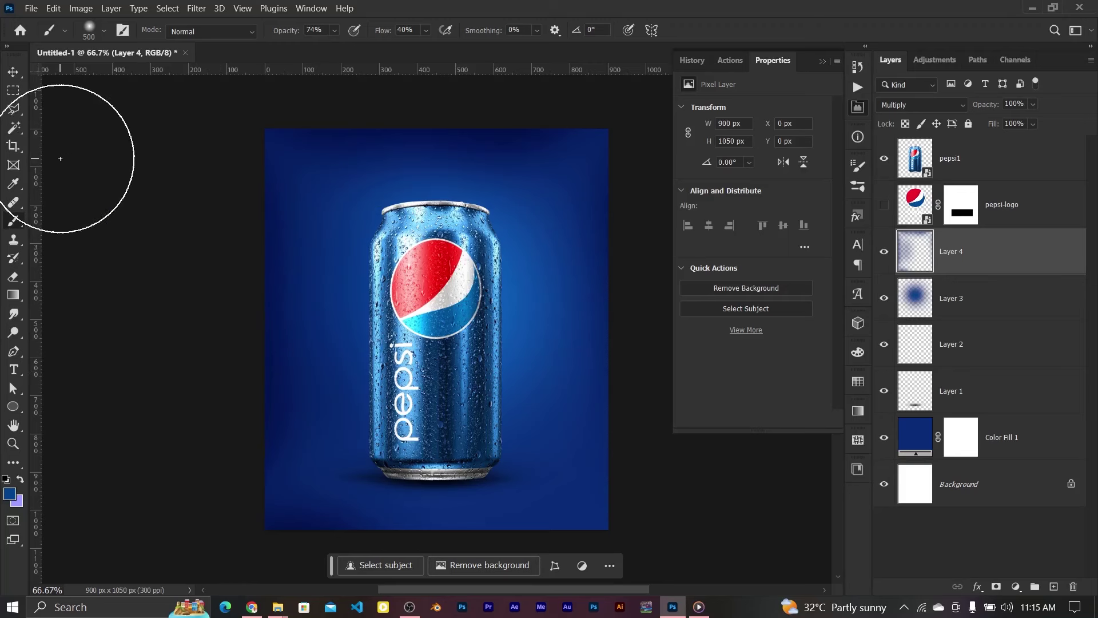
left_click(13, 72)
key("ctrl+minus")
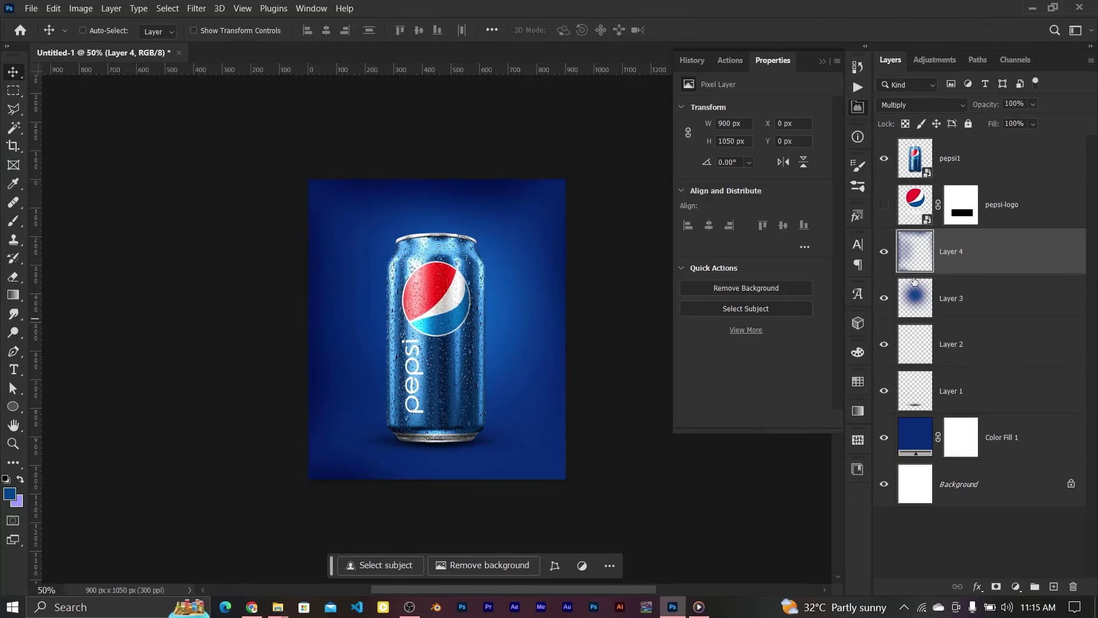
Step: Duplicate the Layer 3 blue glow layer
left_click(884, 205)
left_click(915, 215)
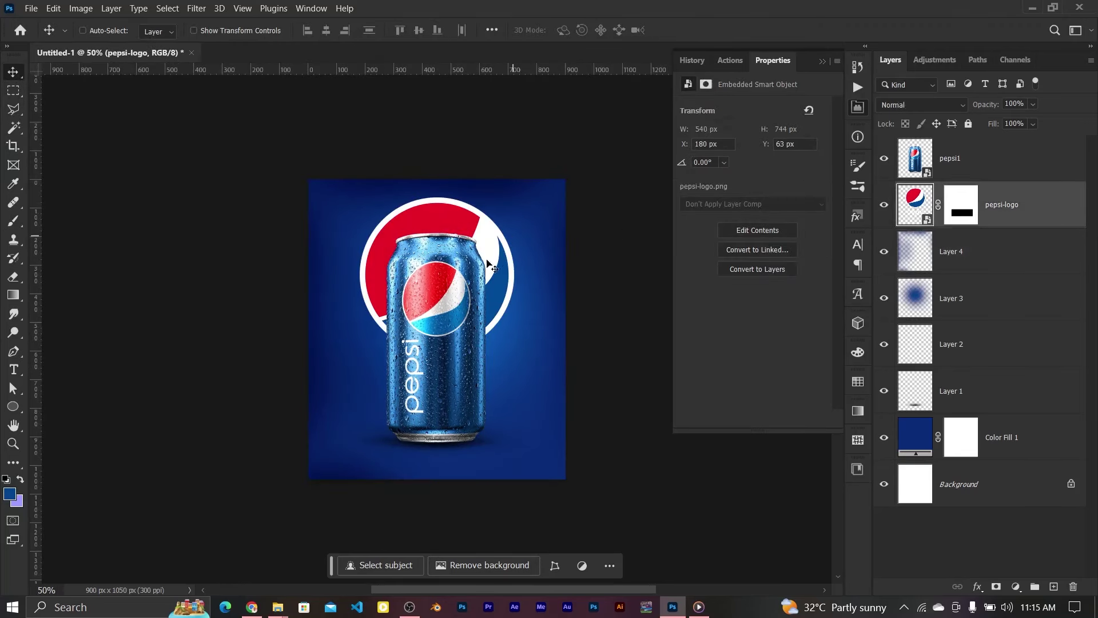
scroll(487, 266, "up", 3)
scroll(486, 266, "down", 2)
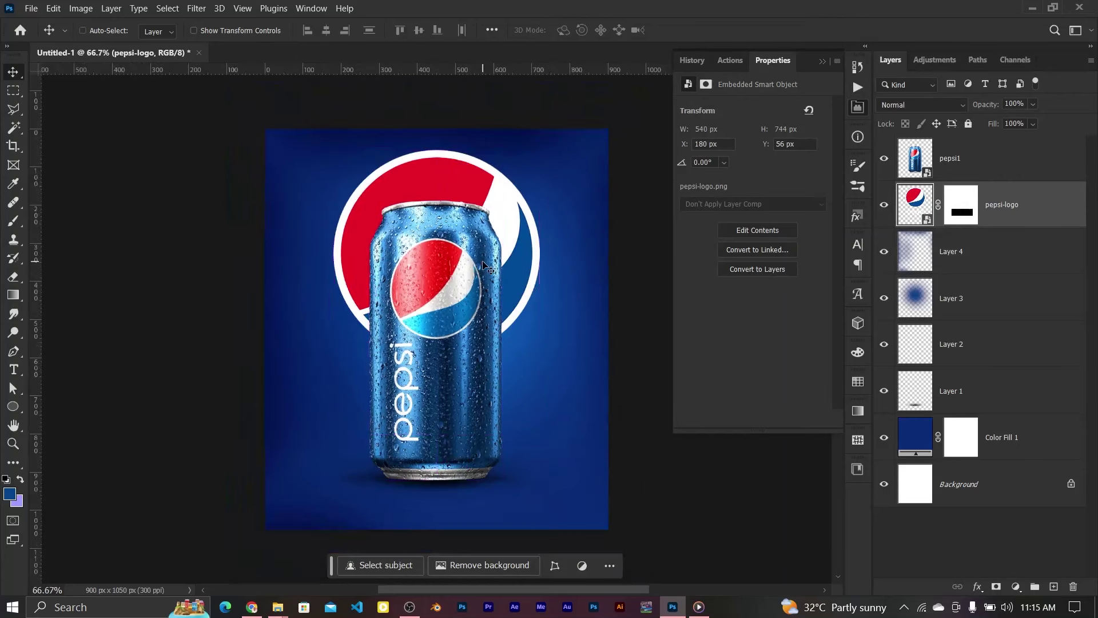
left_click(916, 303)
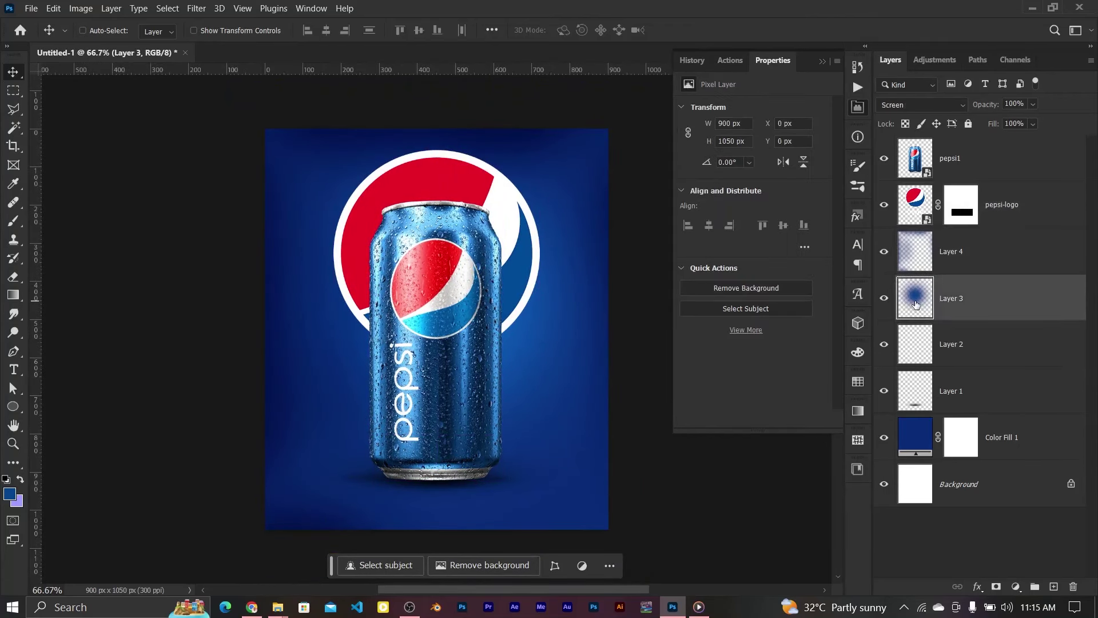
left_click_drag(950, 300, 973, 248, "alt")
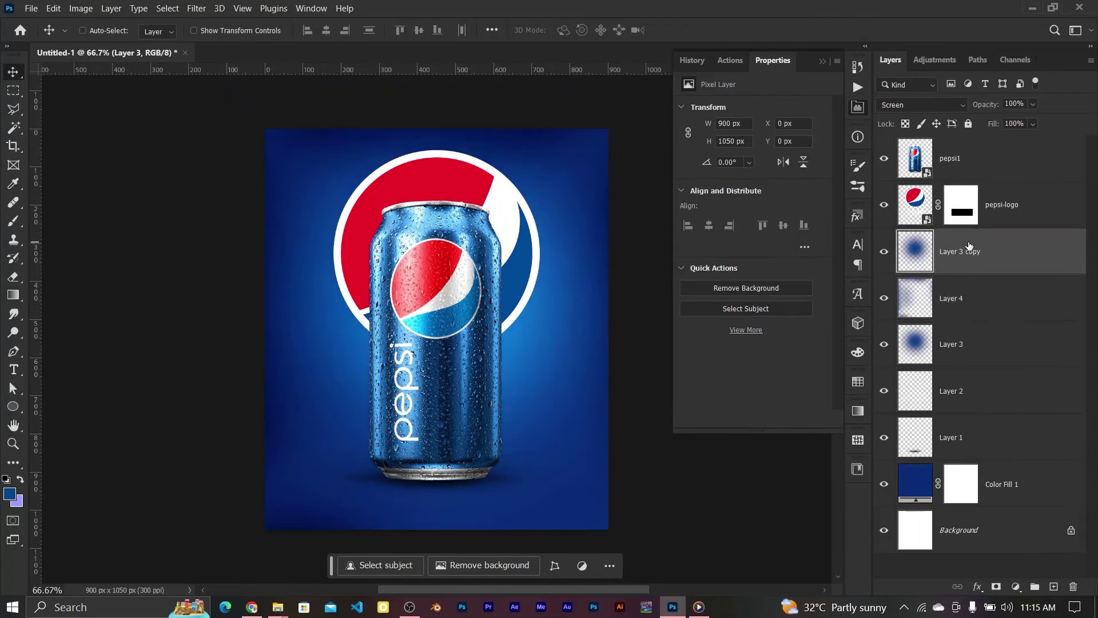
Step: Mask away the glow copy's left and right sides and hide the logo circle
left_click(996, 587)
key("b")
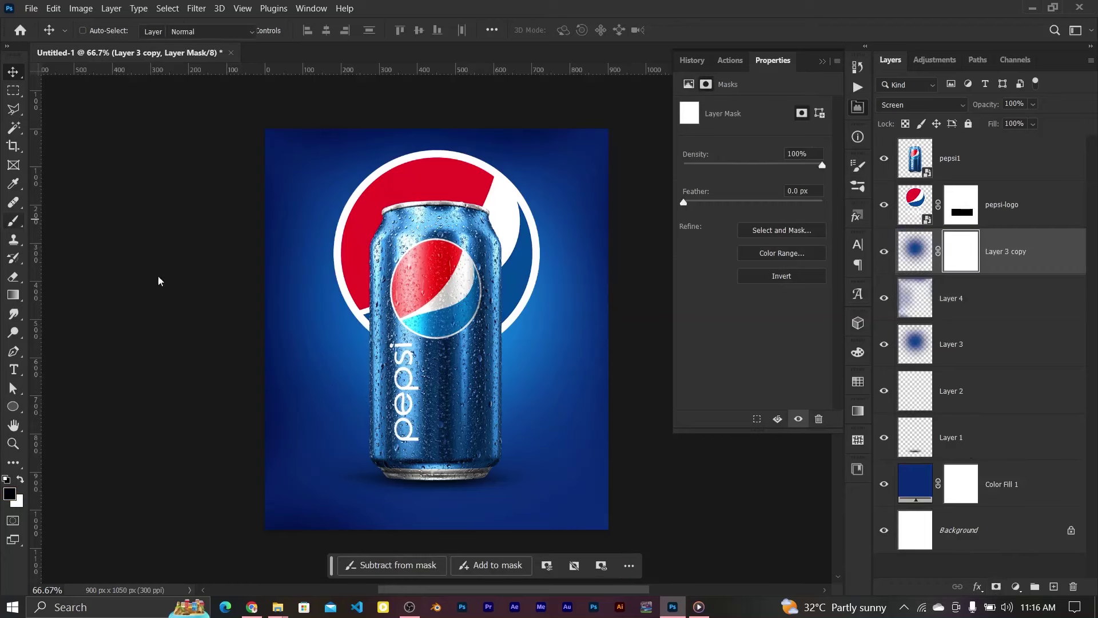
left_click_drag(295, 312, 368, 466)
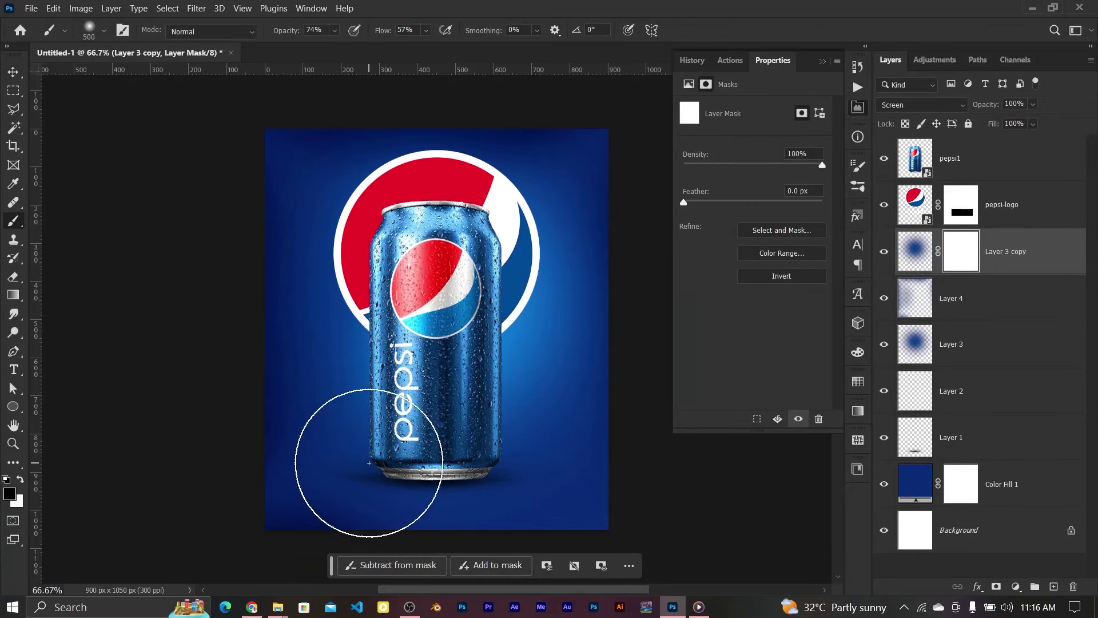
left_click_drag(596, 321, 589, 331)
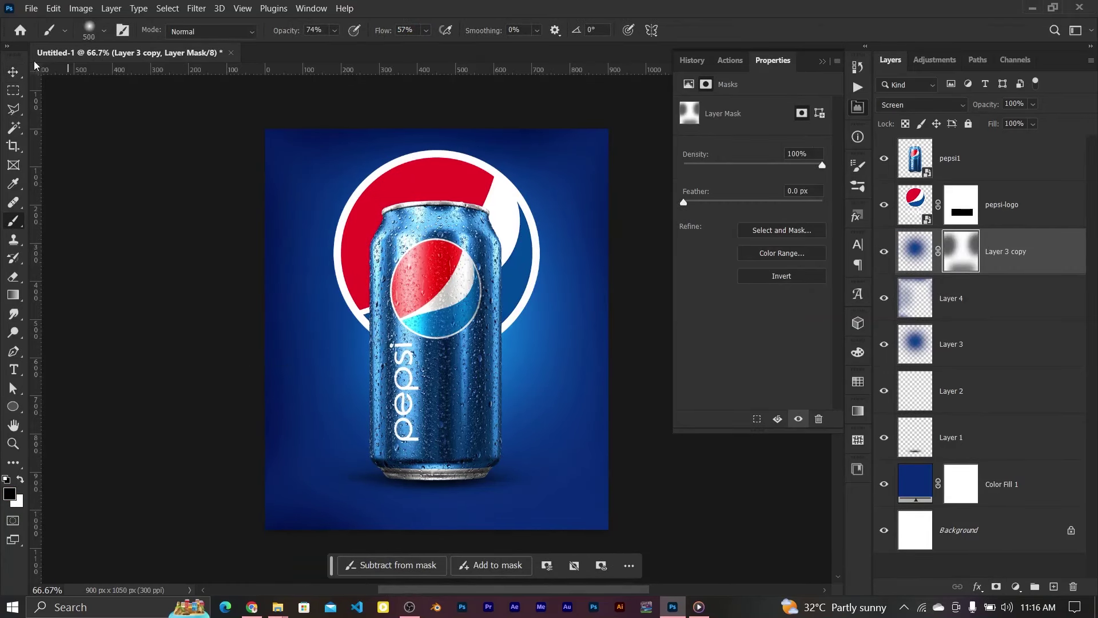
key("v")
left_click(884, 205)
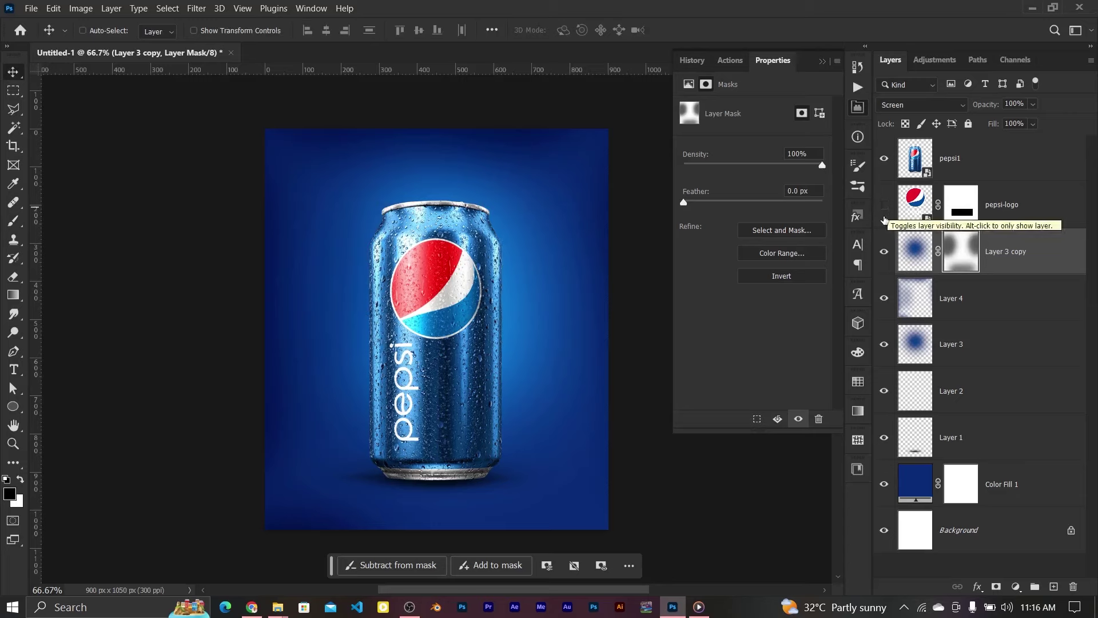
Step: Group Layer 3 copy down to Layer 1 into a group named Glow & Shadow
left_click(966, 163)
left_click(983, 259)
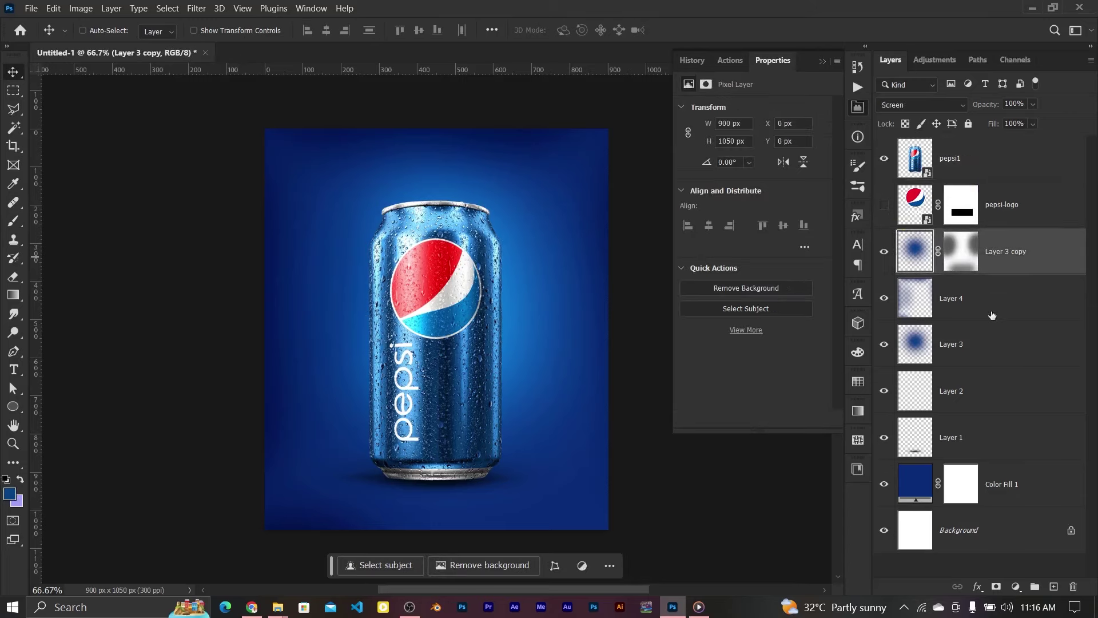
left_click(975, 446, "shift")
key("ctrl+g")
type("Glow & Shadow")
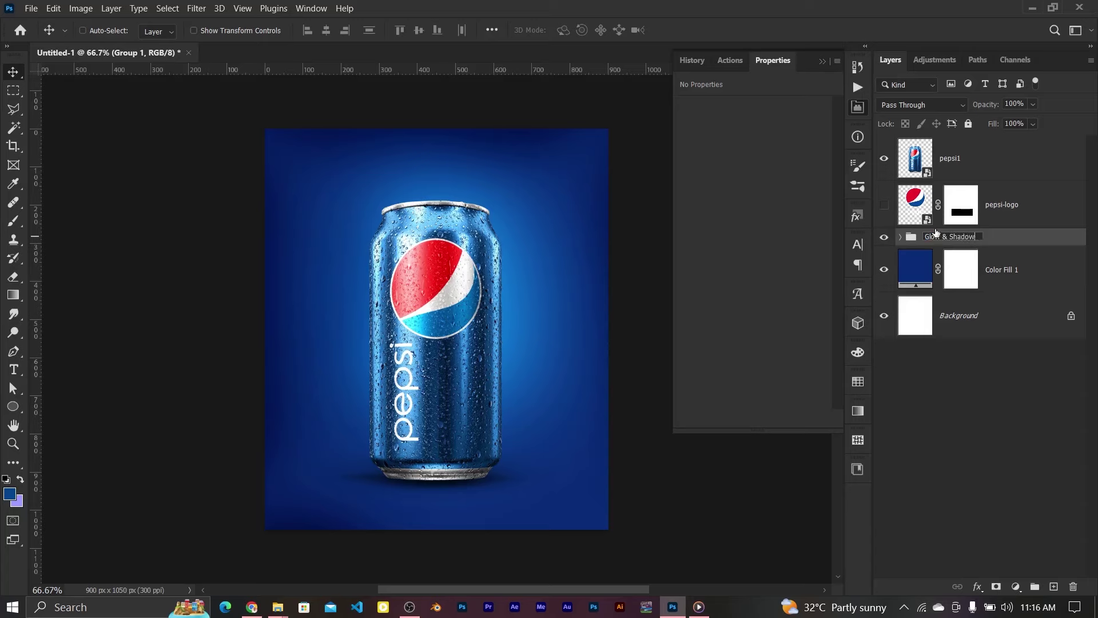
key("Return")
Step: Add a Curves layer clipped to pepsi1, lower its midpoint, and delete its mask
left_click(982, 173)
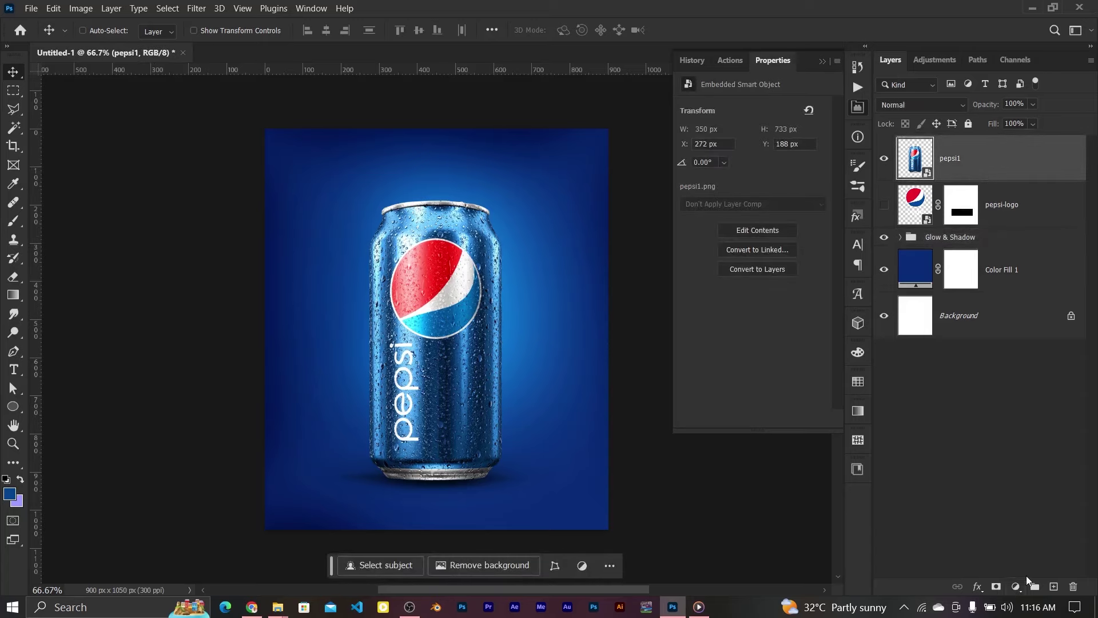
left_click(1016, 586)
left_click(1010, 408)
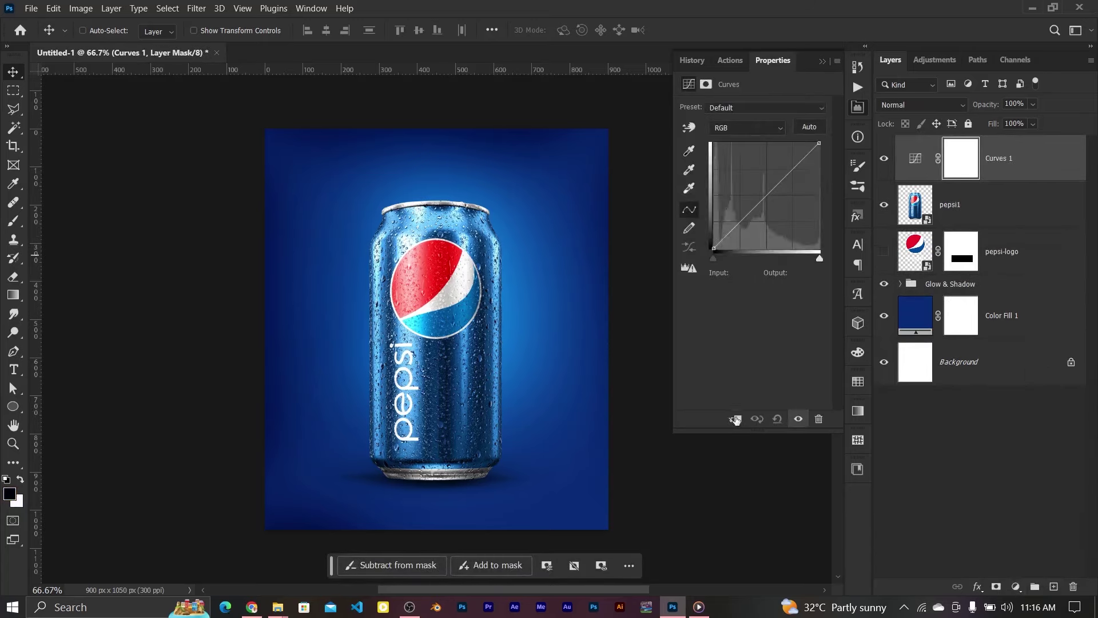
left_click(736, 419)
left_click_drag(768, 196, 769, 202)
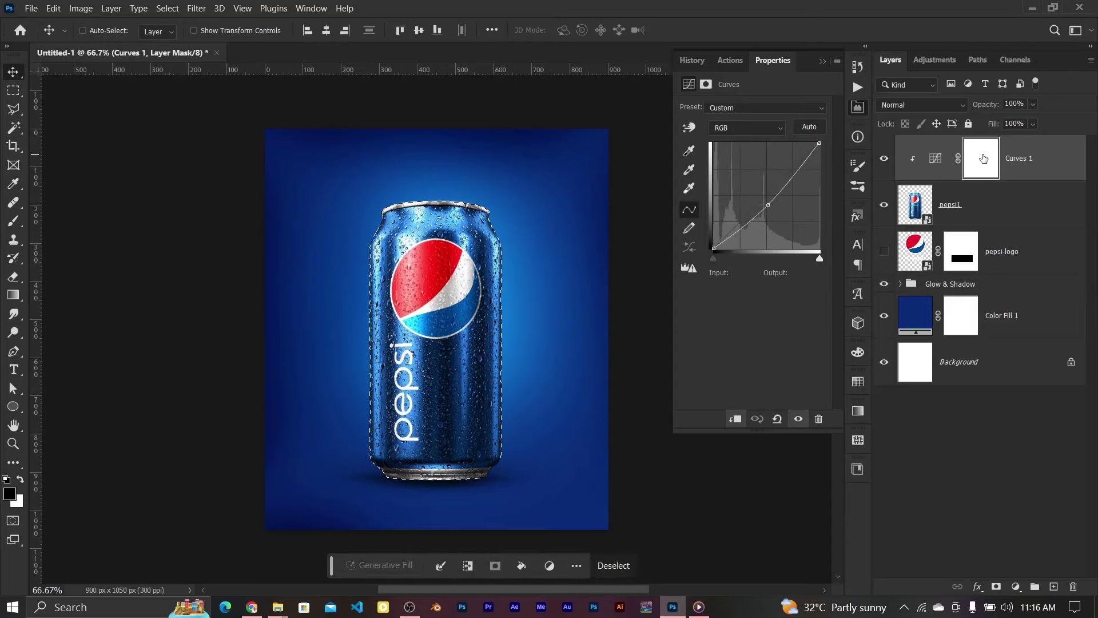
key("Delete")
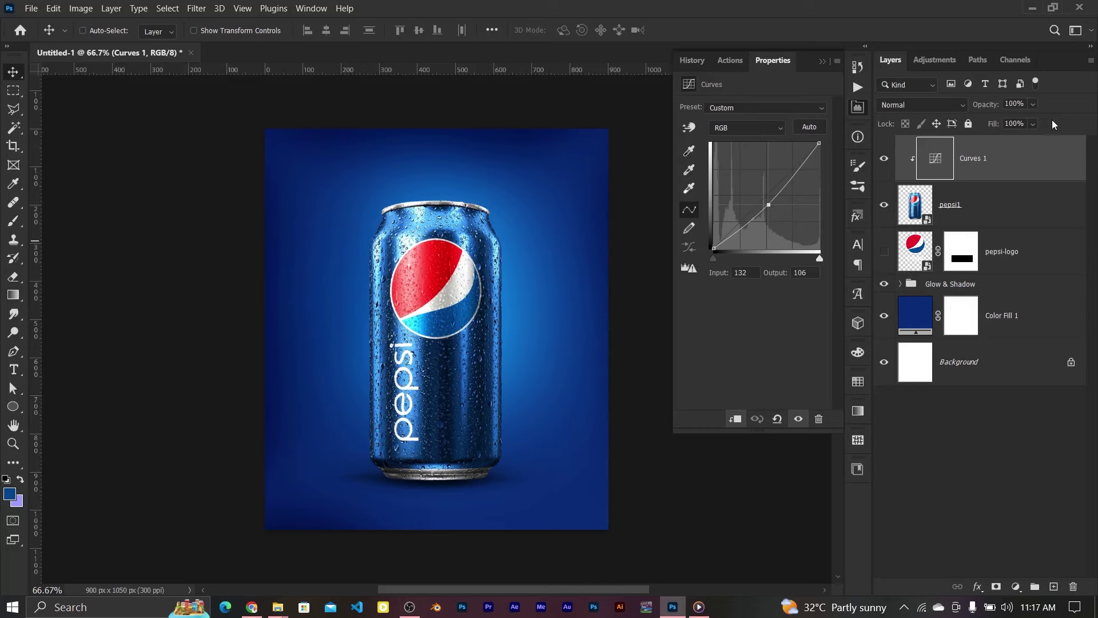
Step: Mask Curves 1 with a gradient from the can's top down to the logo's lower edge
left_click(996, 586)
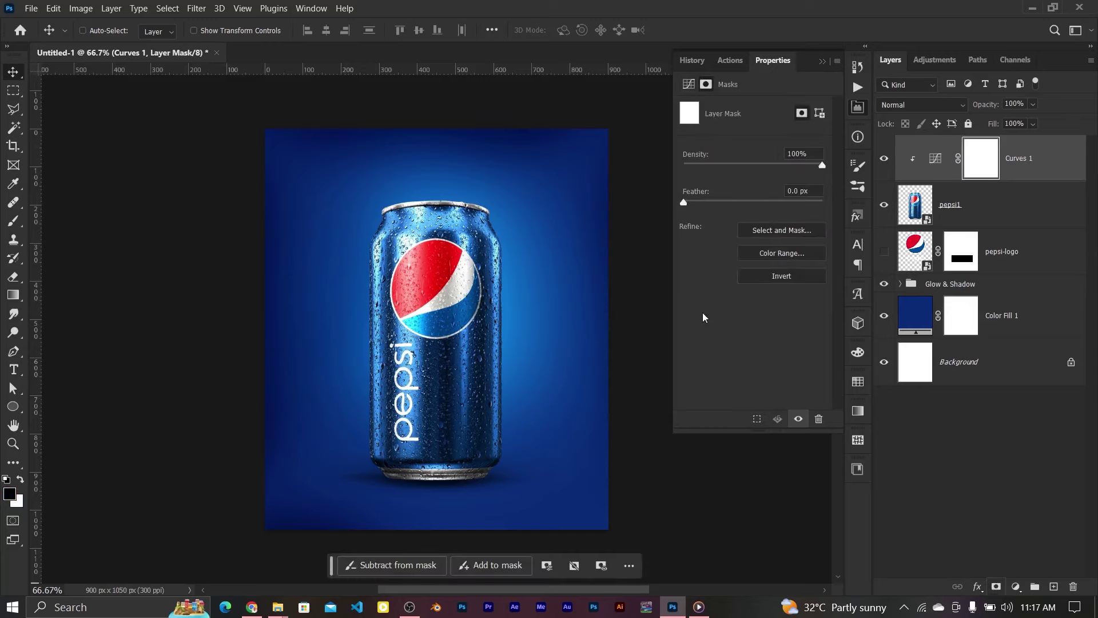
left_click(13, 298)
left_click_drag(579, 263, 430, 315)
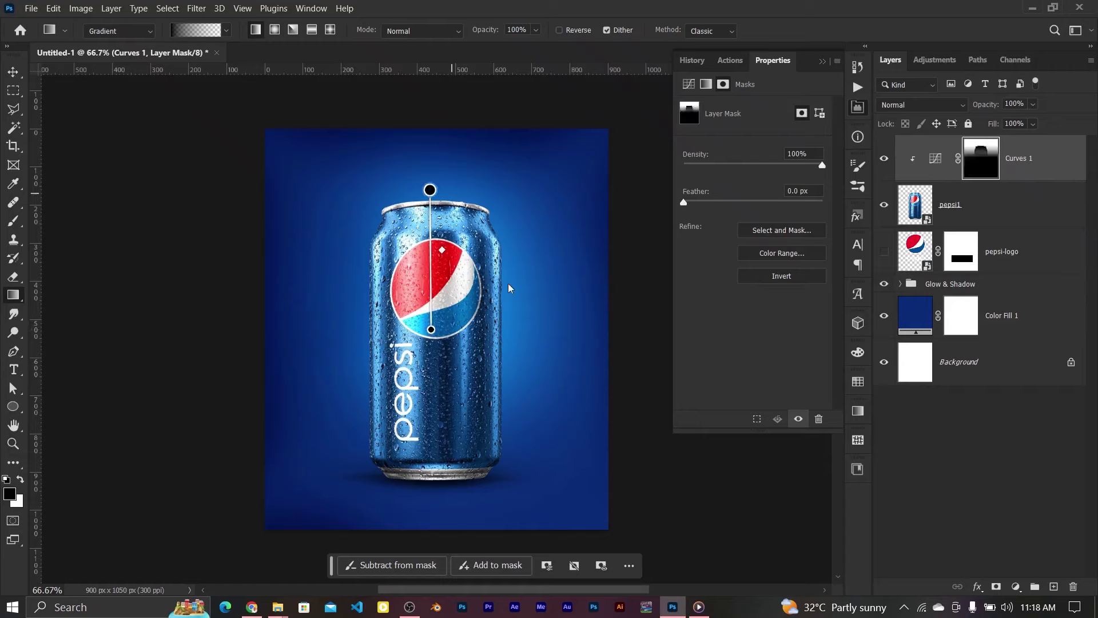
left_click_drag(430, 190, 425, 436)
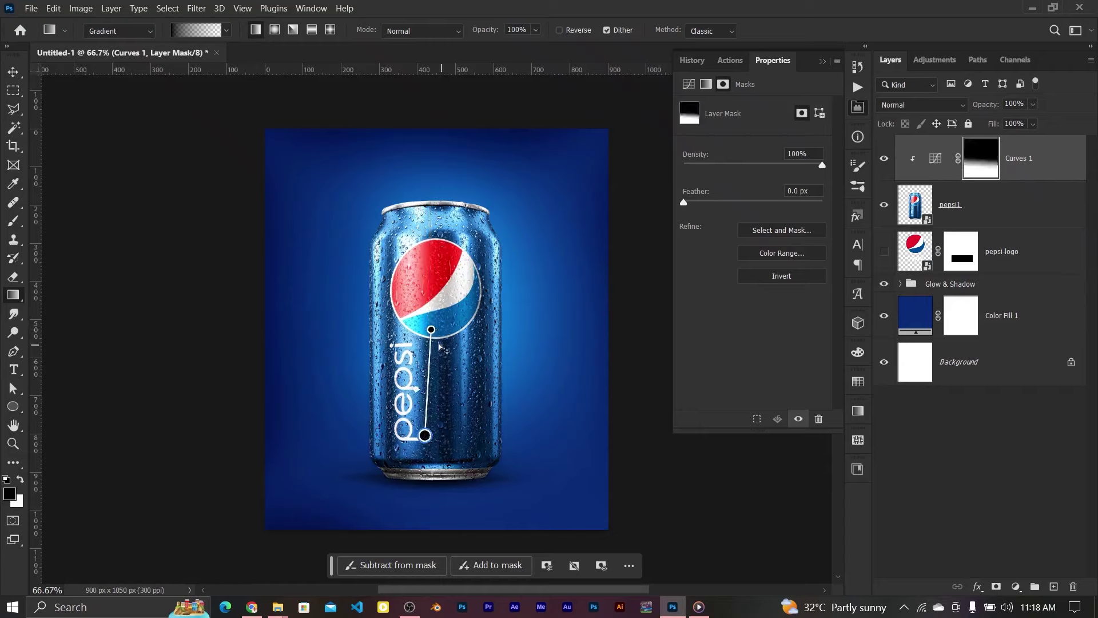
left_click_drag(432, 330, 433, 213)
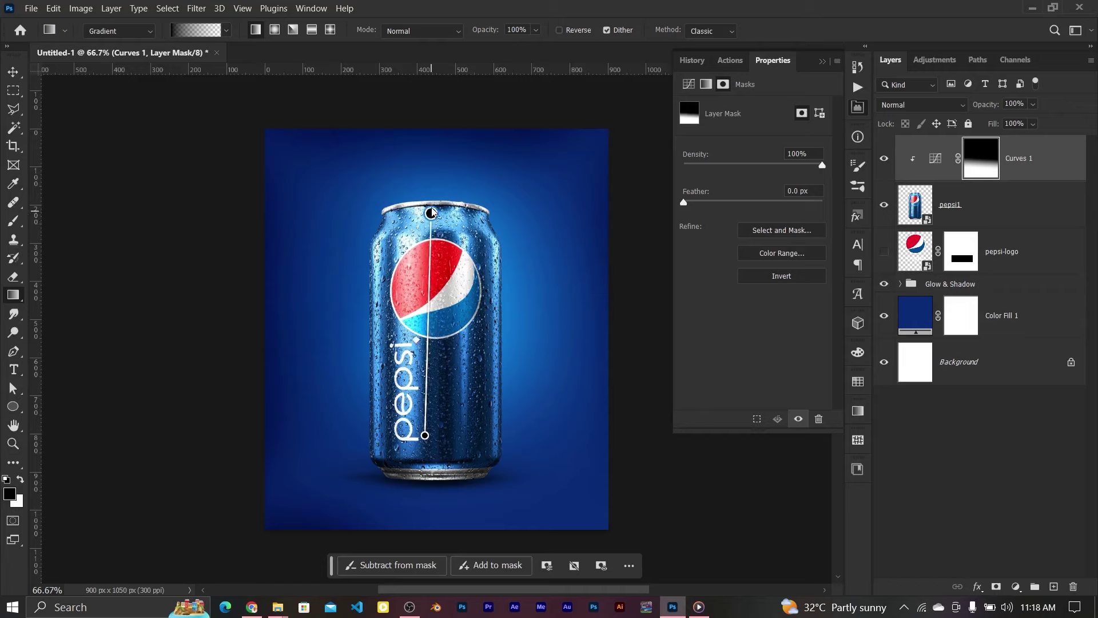
mouse_move(425, 436)
left_mouse_down()
mouse_move(437, 316)
mouse_move(436, 330)
left_mouse_up()
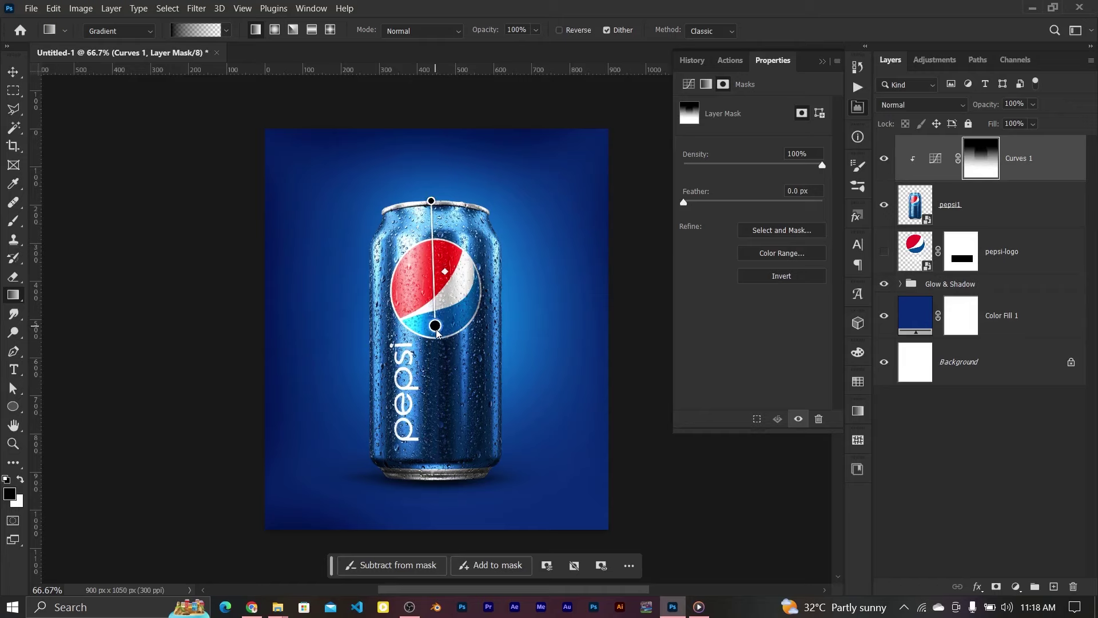
left_click(13, 72)
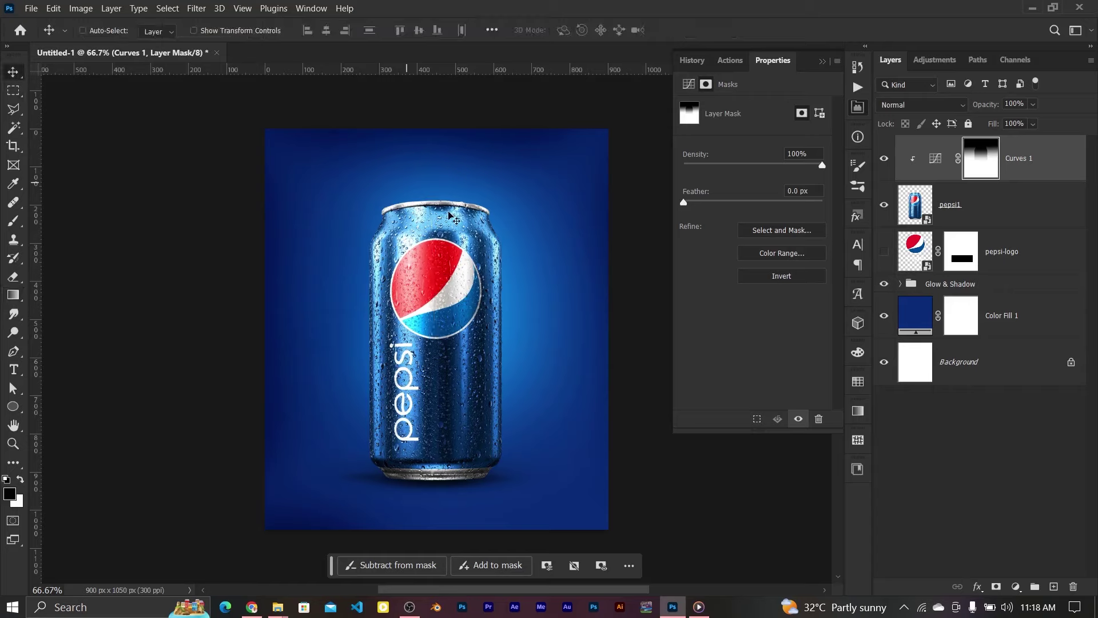
key("b")
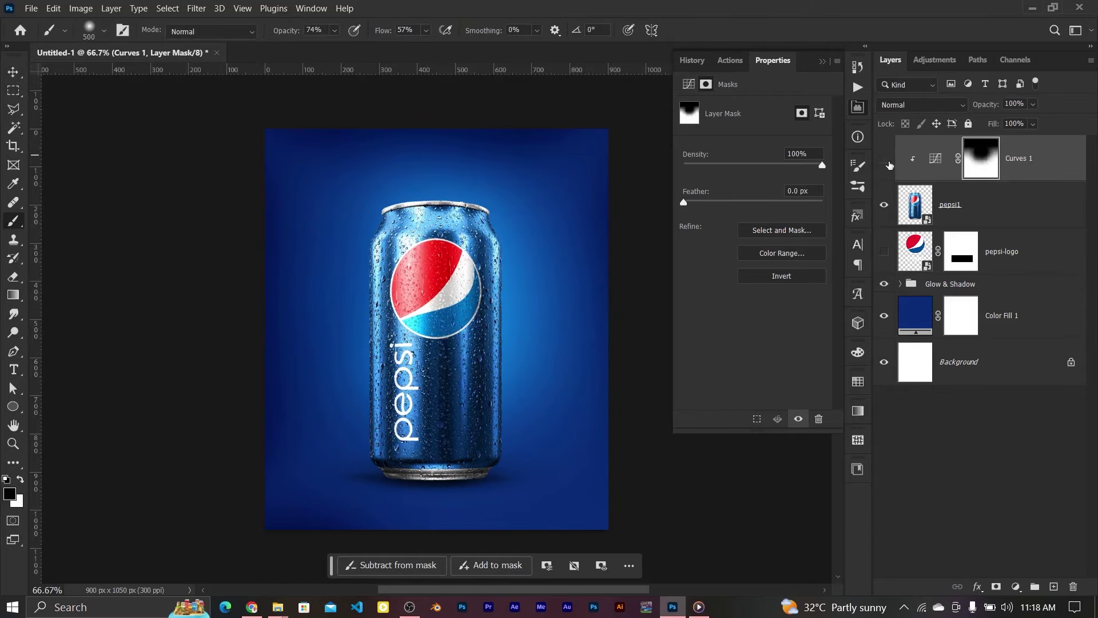
key("v")
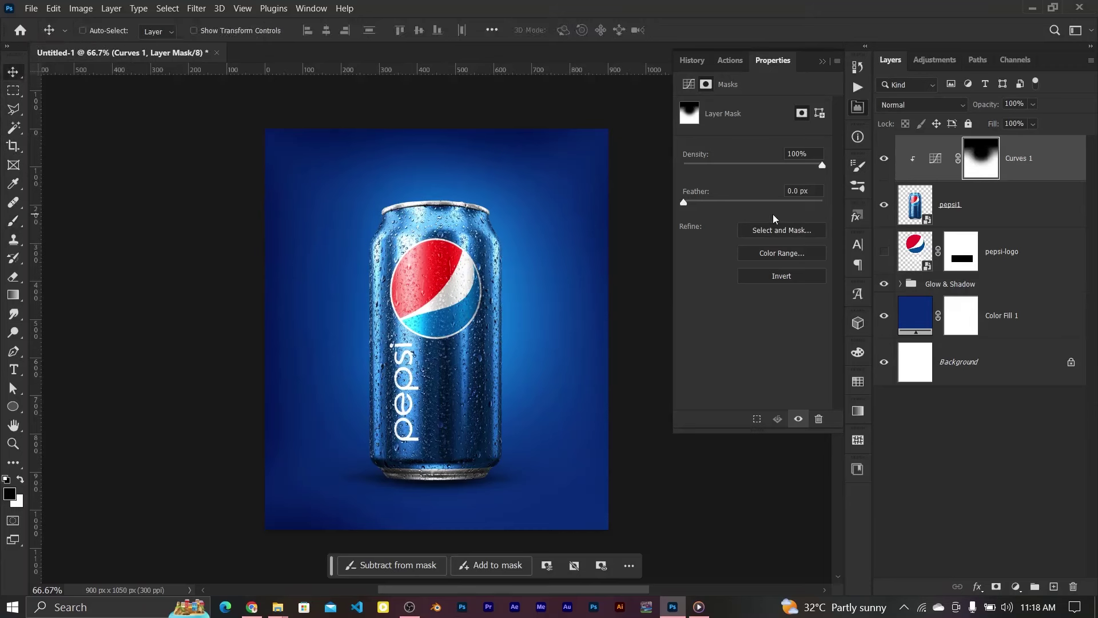
left_click(901, 195)
Step: Add a second Curves adjustment with its midpoint raised to brighten the can
left_click(1016, 587)
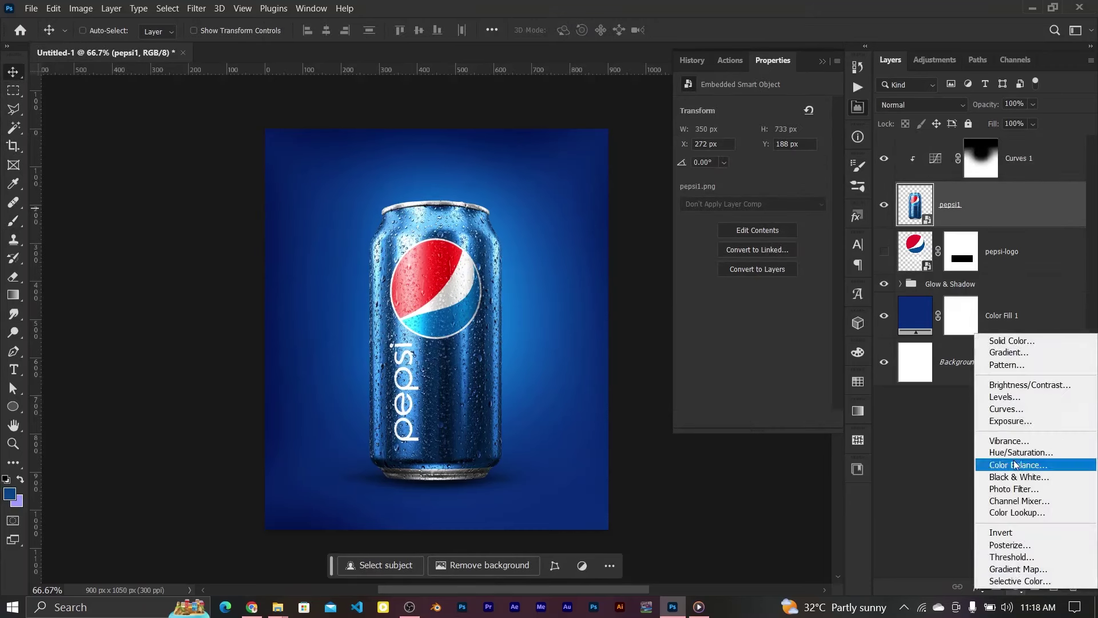
left_click(1001, 410)
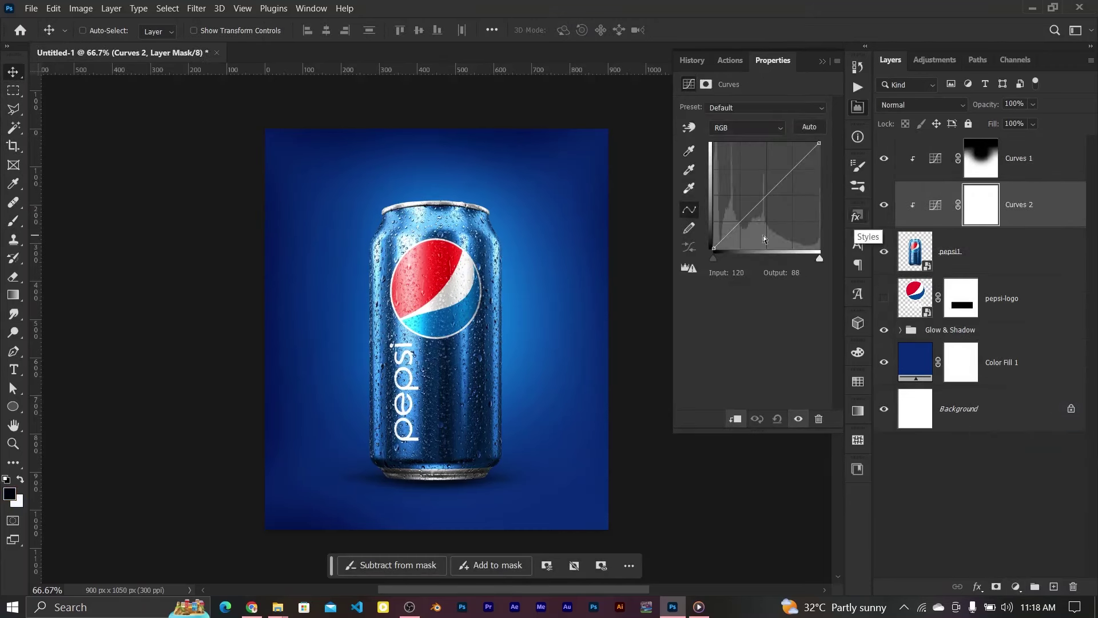
left_click_drag(768, 196, 767, 188)
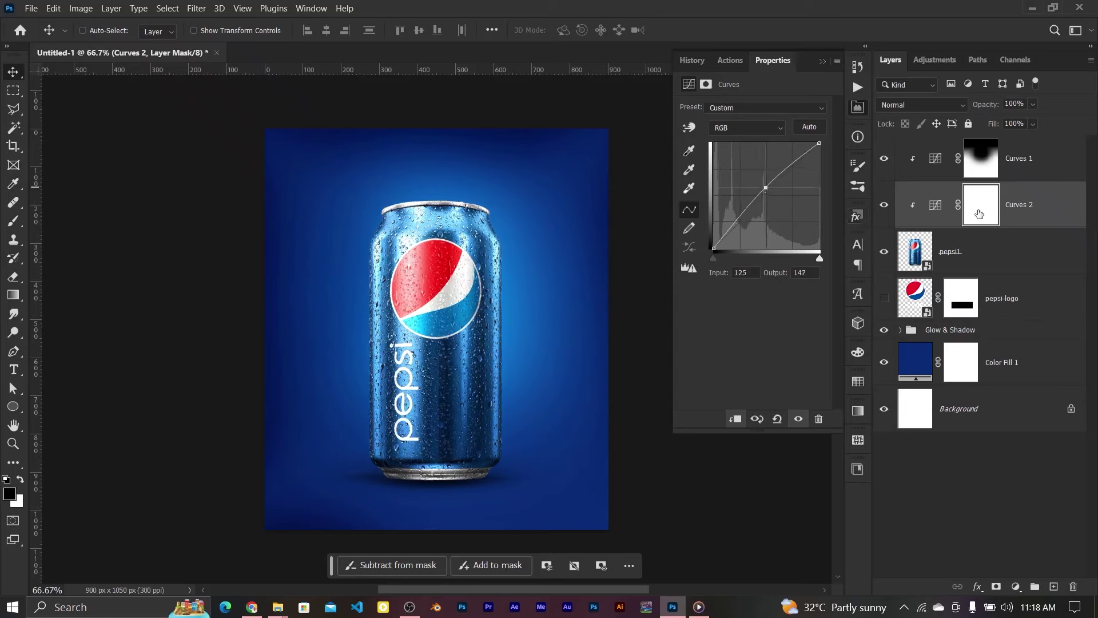
Step: Using the can selection, brush black on the Curves 2 mask over the can's lower body at 100% flow
left_click(15, 223)
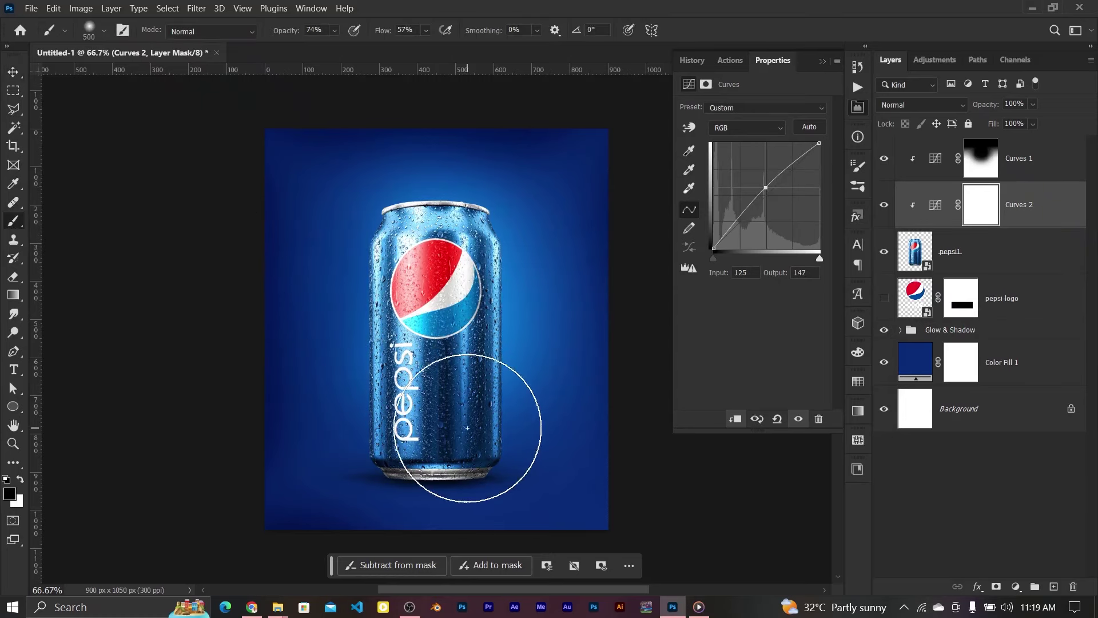
left_click(916, 252, "ctrl")
left_click(977, 210)
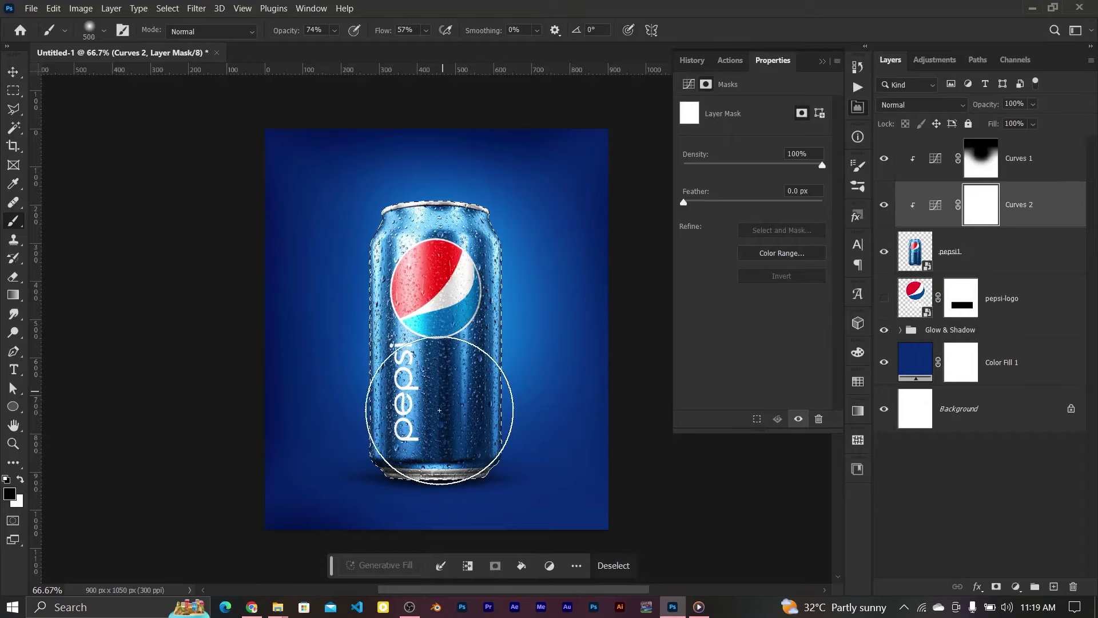
left_click_drag(410, 405, 361, 456)
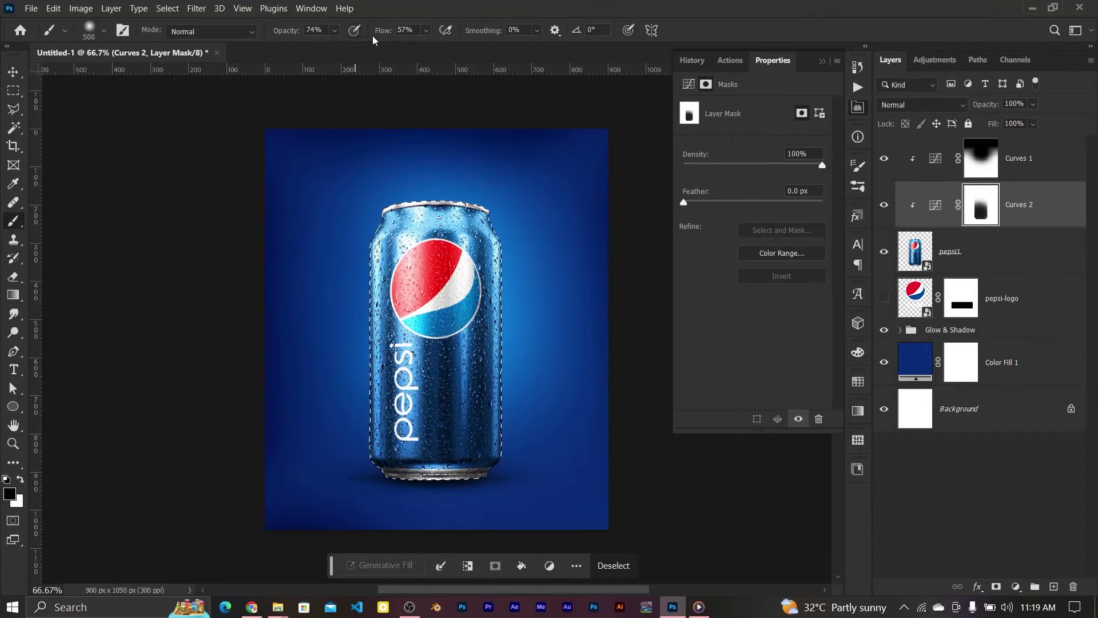
left_click_drag(395, 33, 455, 37)
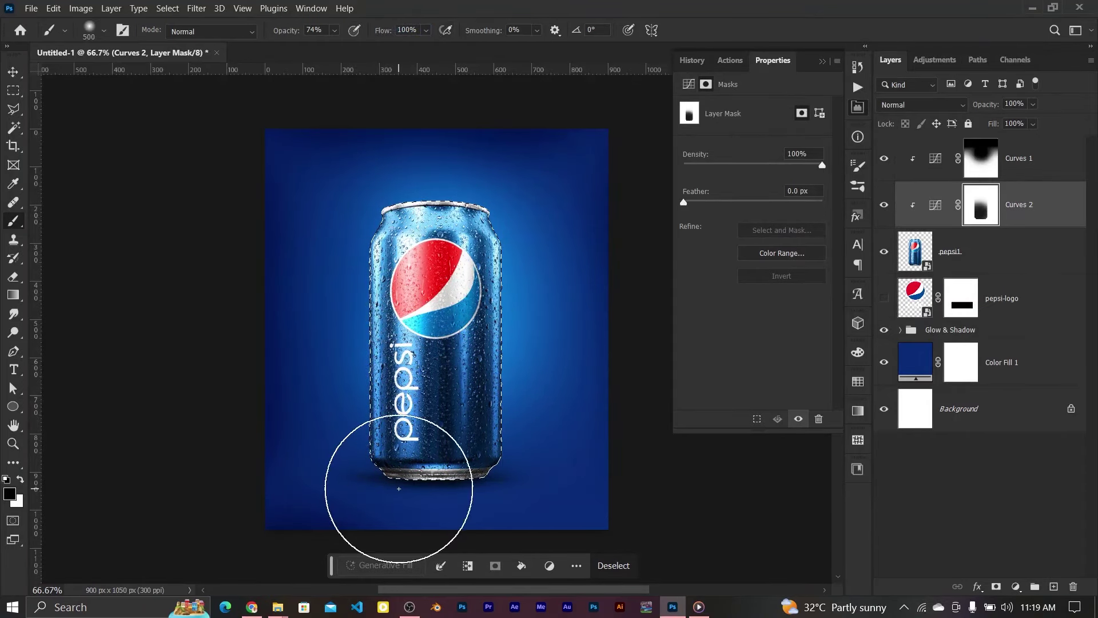
key("ctrl+d")
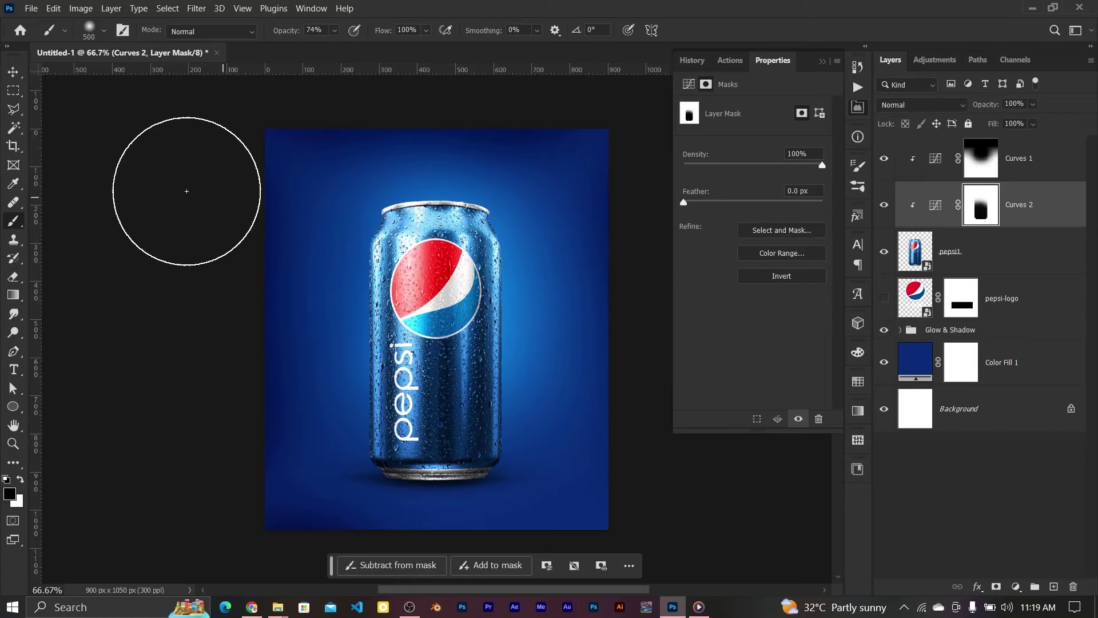
Step: Add a Color Fill layer above Curves 1 in blue #378eee
key("v")
left_click(917, 153)
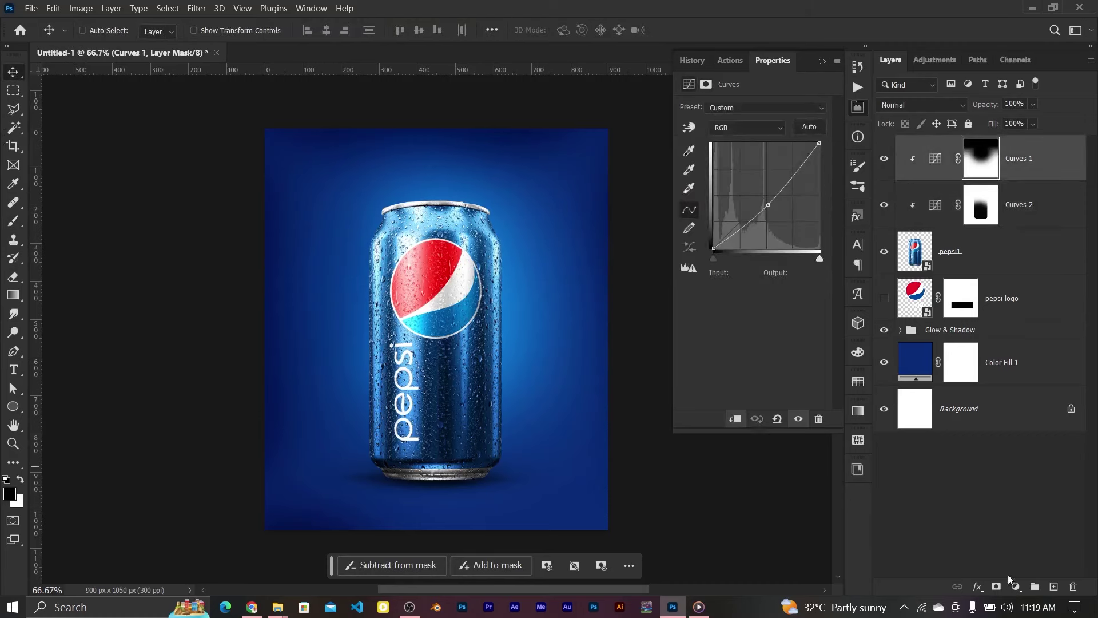
left_click(1016, 587)
left_click(1016, 343)
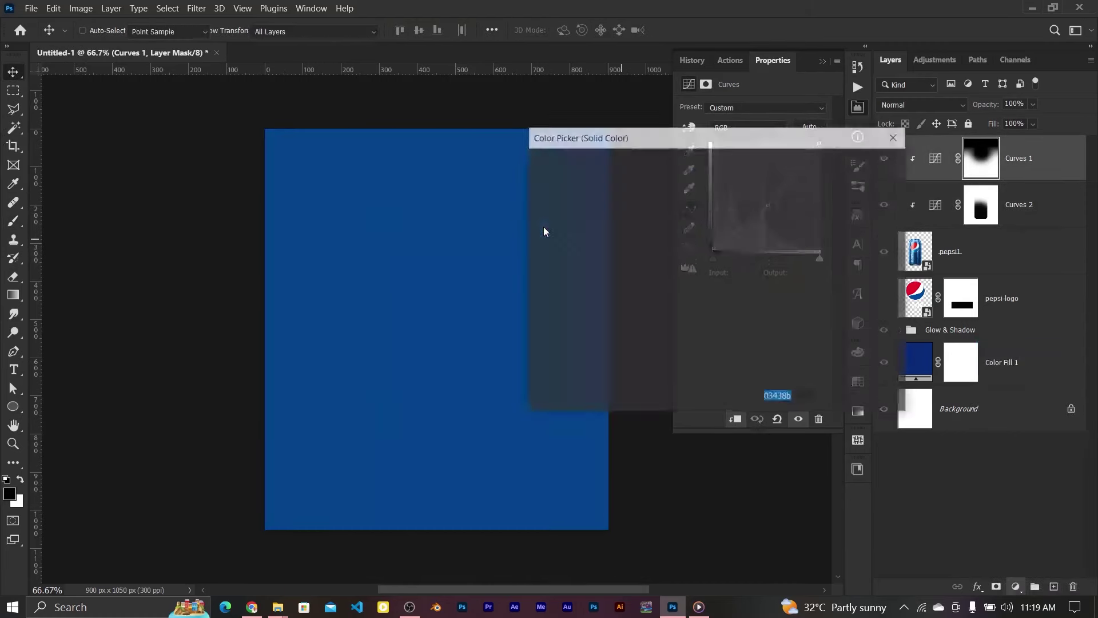
left_click_drag(689, 224, 704, 214)
type("378eee")
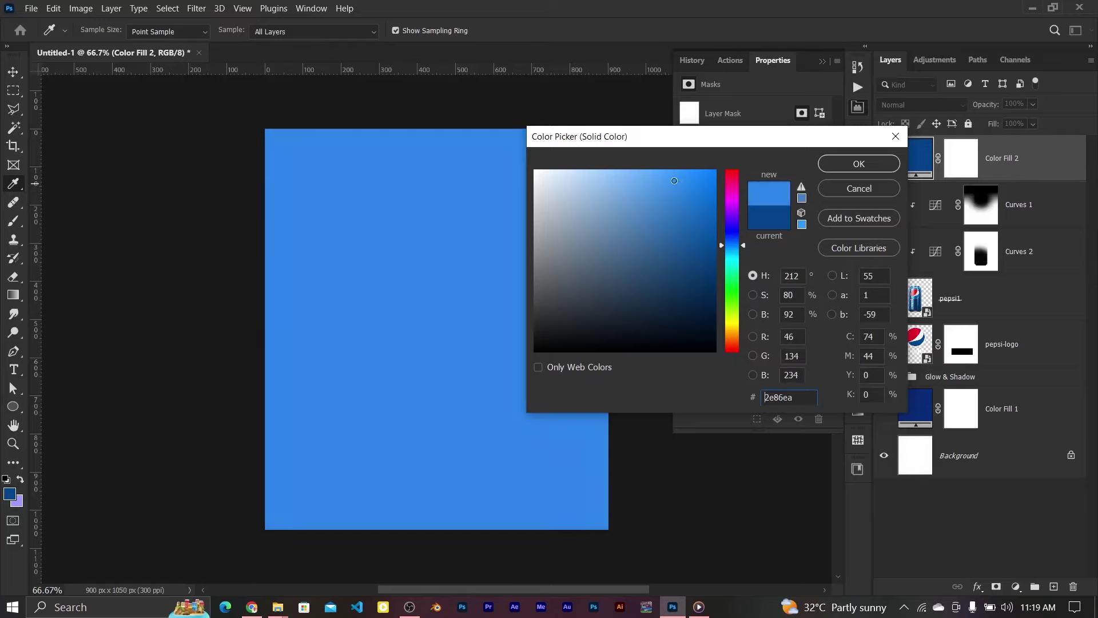
left_click(840, 166)
Step: Set the fill to Screen, clip it to the can, and invert its mask to hide it
left_click(934, 105)
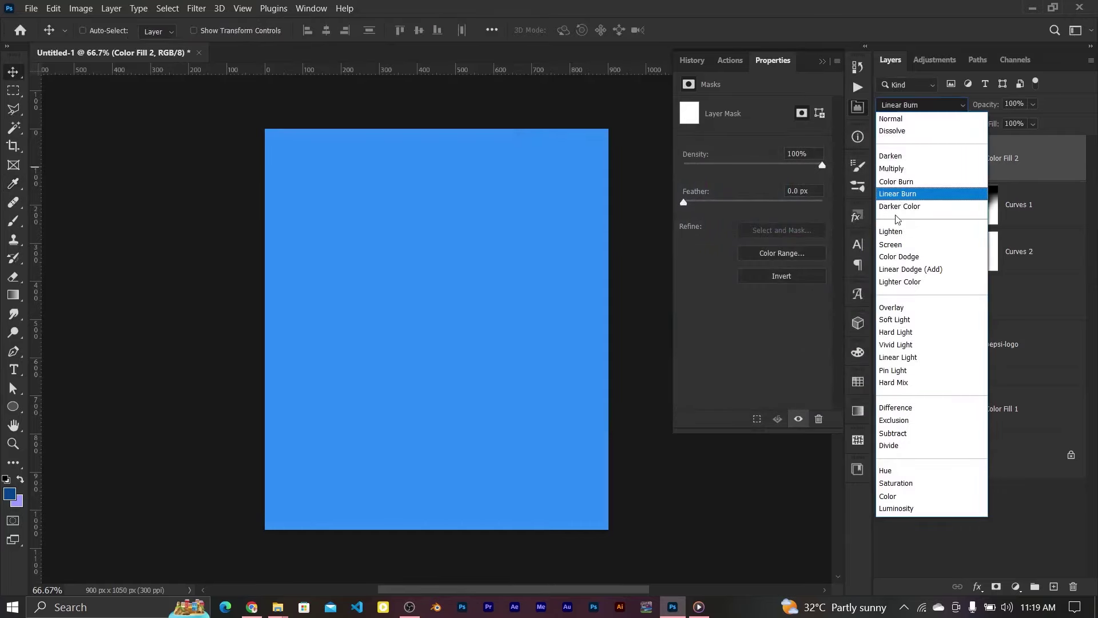
left_click(934, 220)
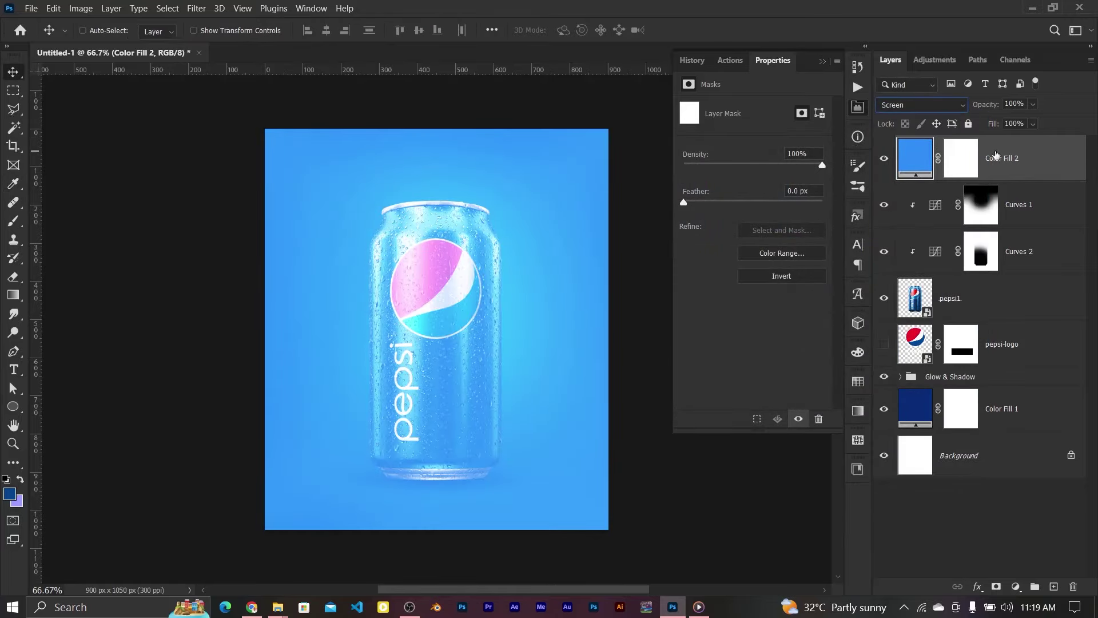
right_click(996, 155)
left_click(967, 305)
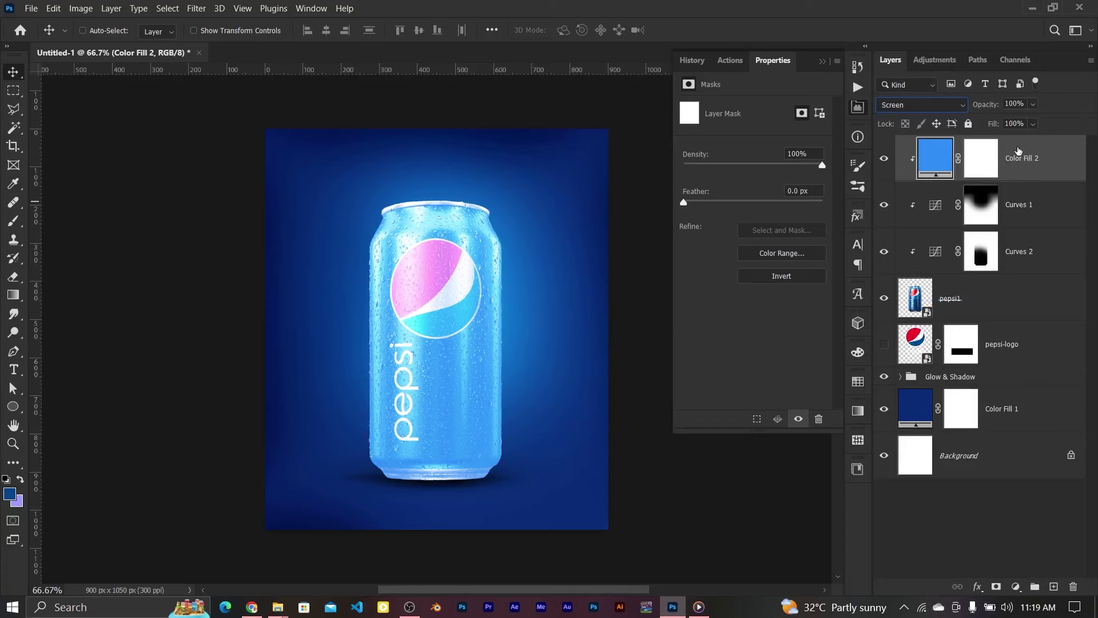
left_click(983, 160)
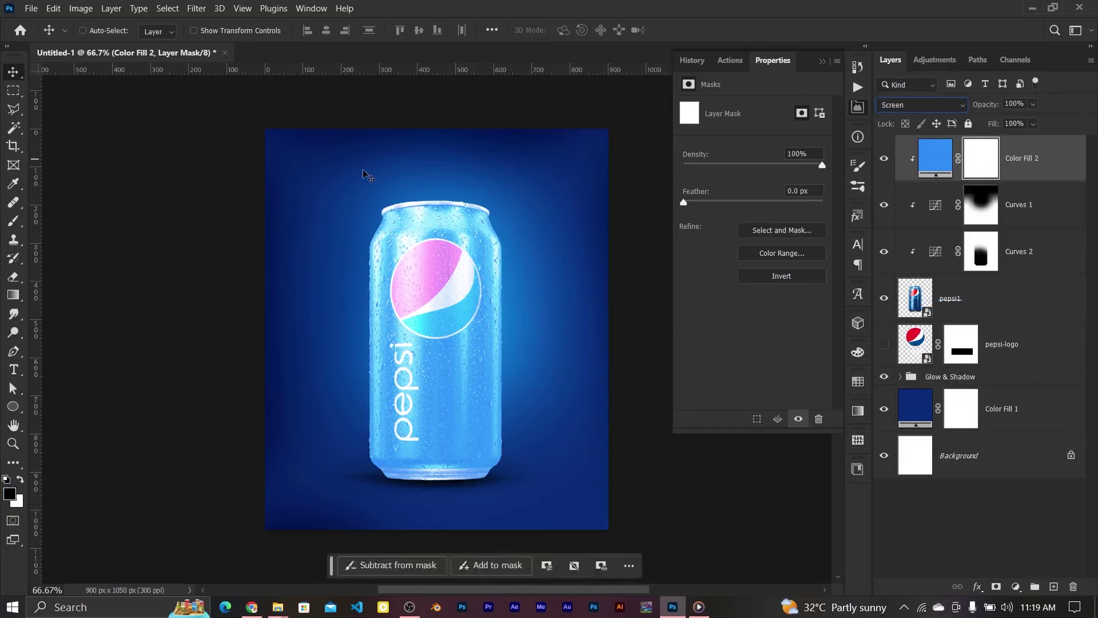
key("ctrl+i")
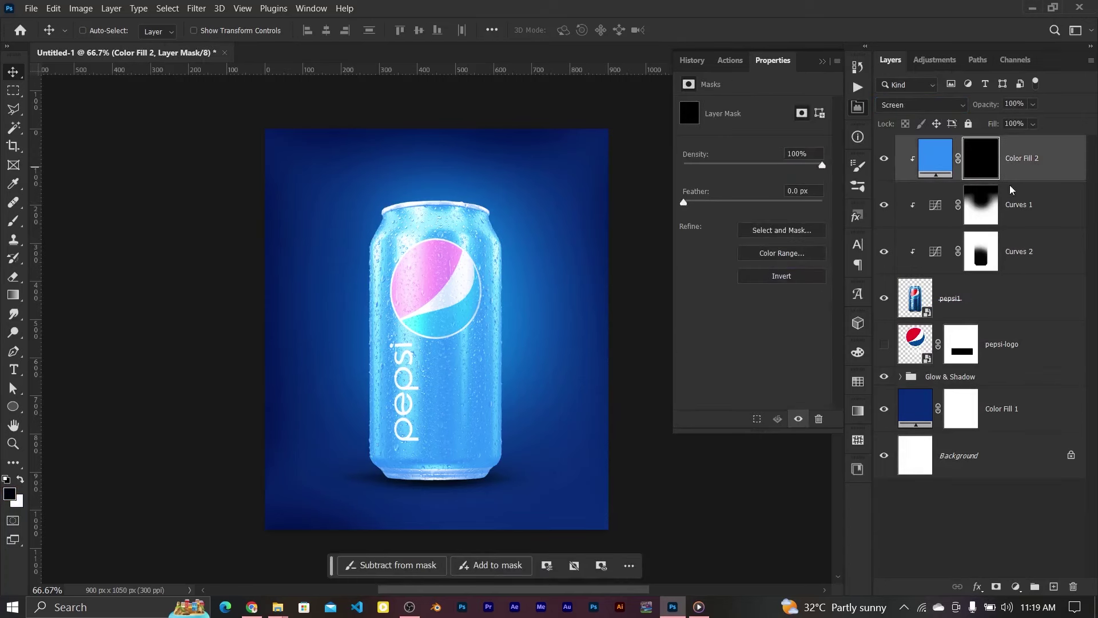
Step: With the can's outline selected, brush white glow on the mask along the can's left edge
key("b")
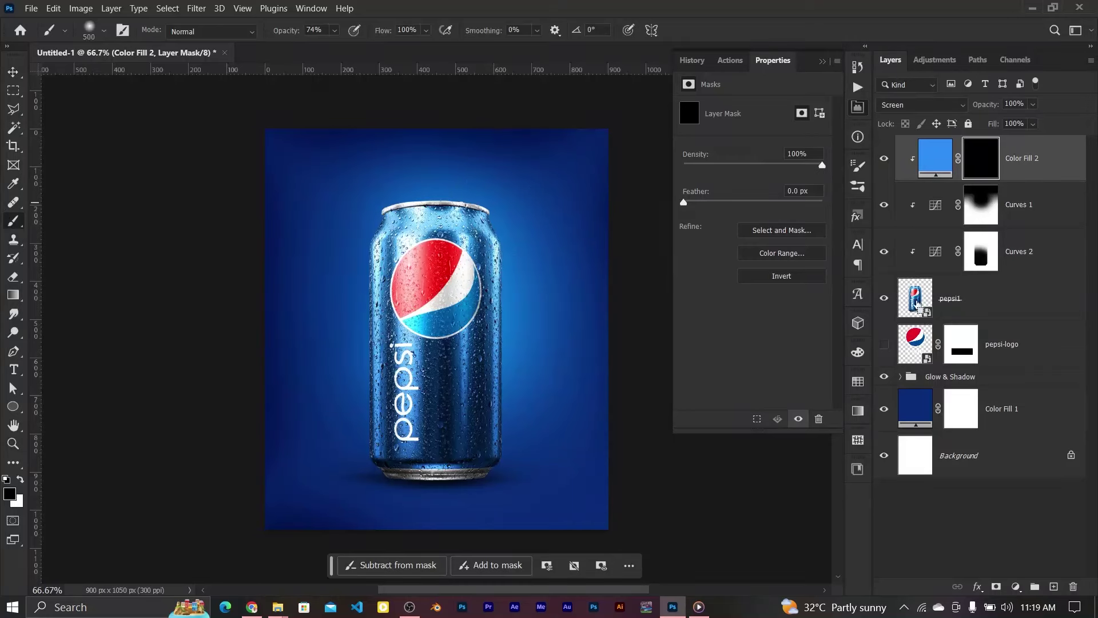
right_click(917, 306)
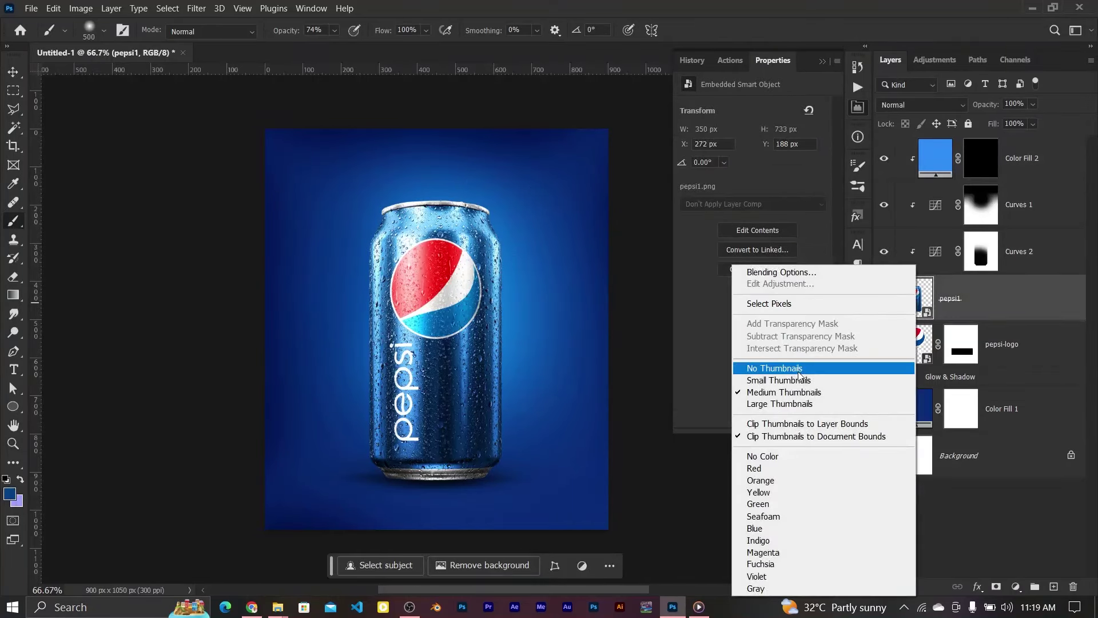
left_click(824, 306)
left_click(978, 163)
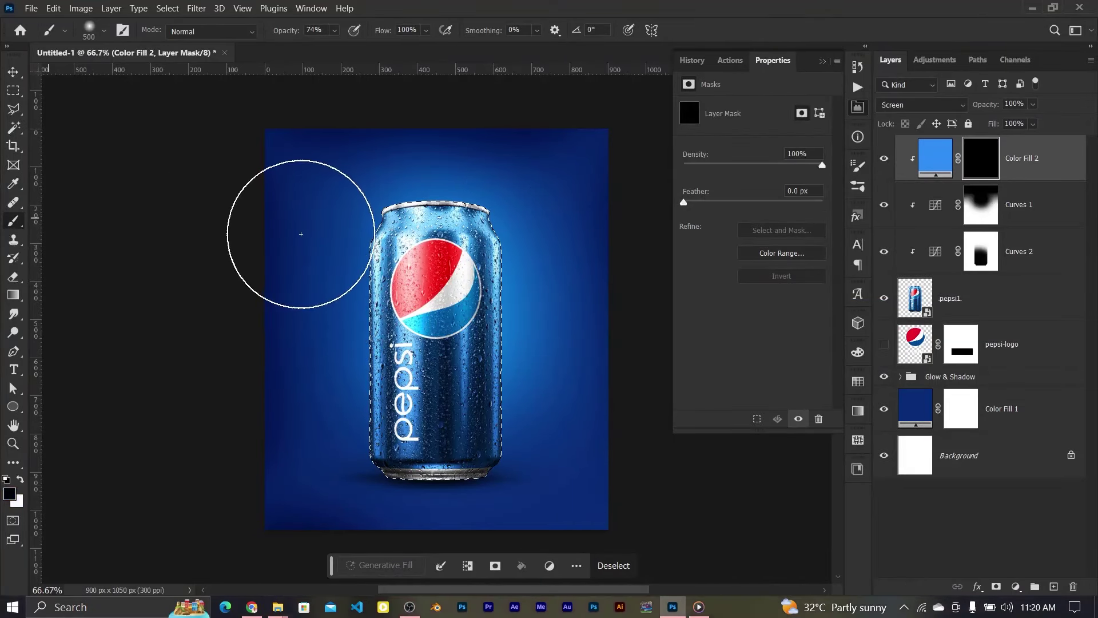
key("bracketright")
key("x")
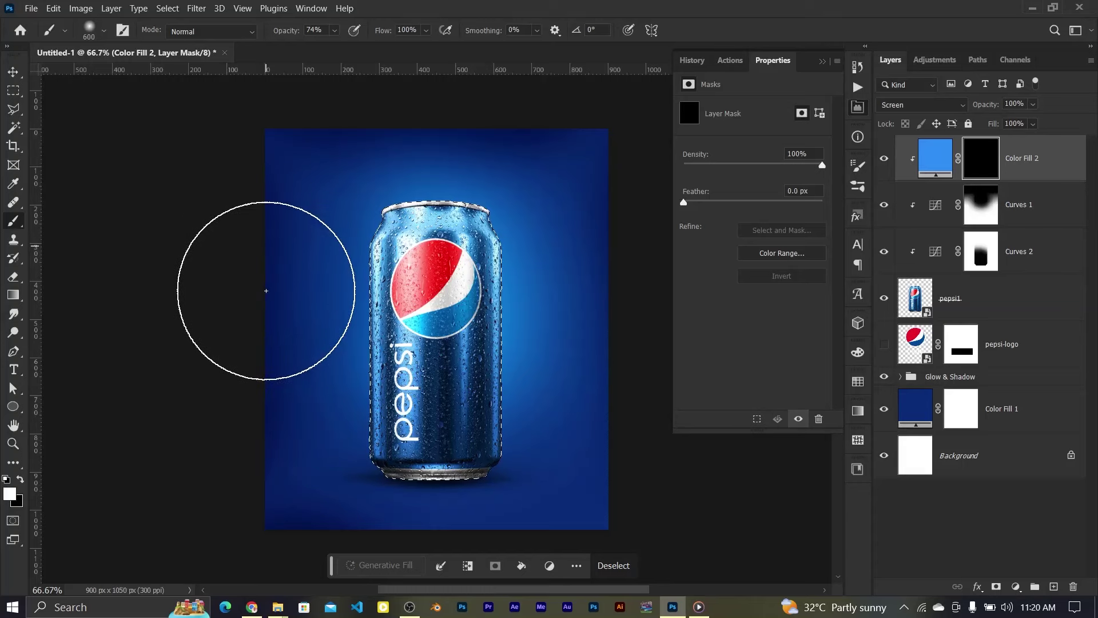
left_click_drag(265, 289, 331, 98)
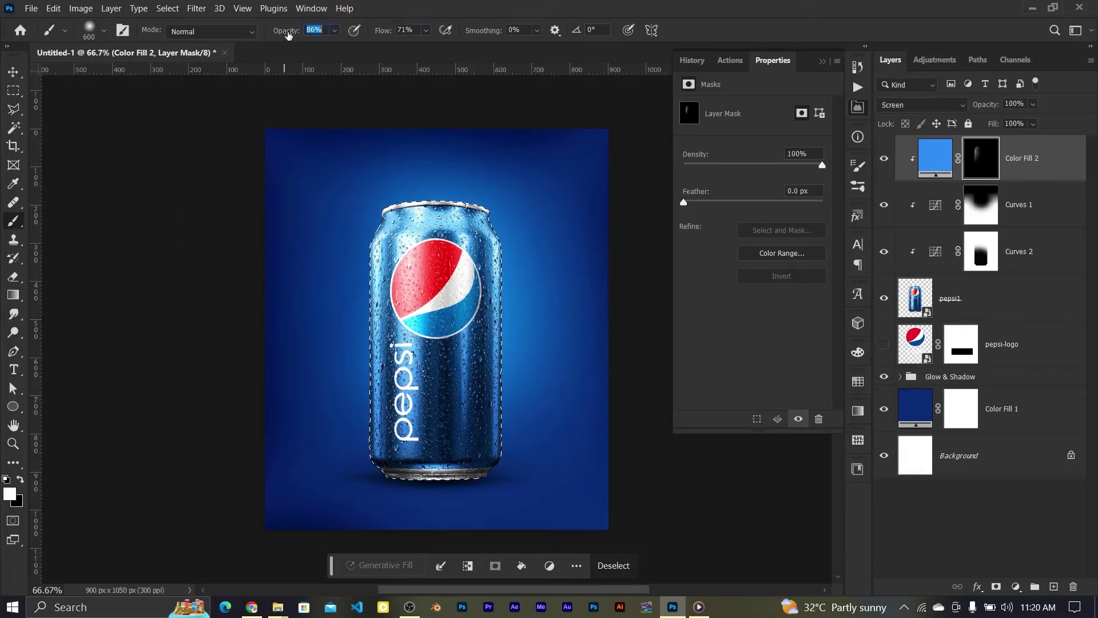
Step: Add glow along the right and upper-left edges, lowering brush flow to 38% then 28%
key("bracketleft")
key("bracketleft")
key("bracketleft")
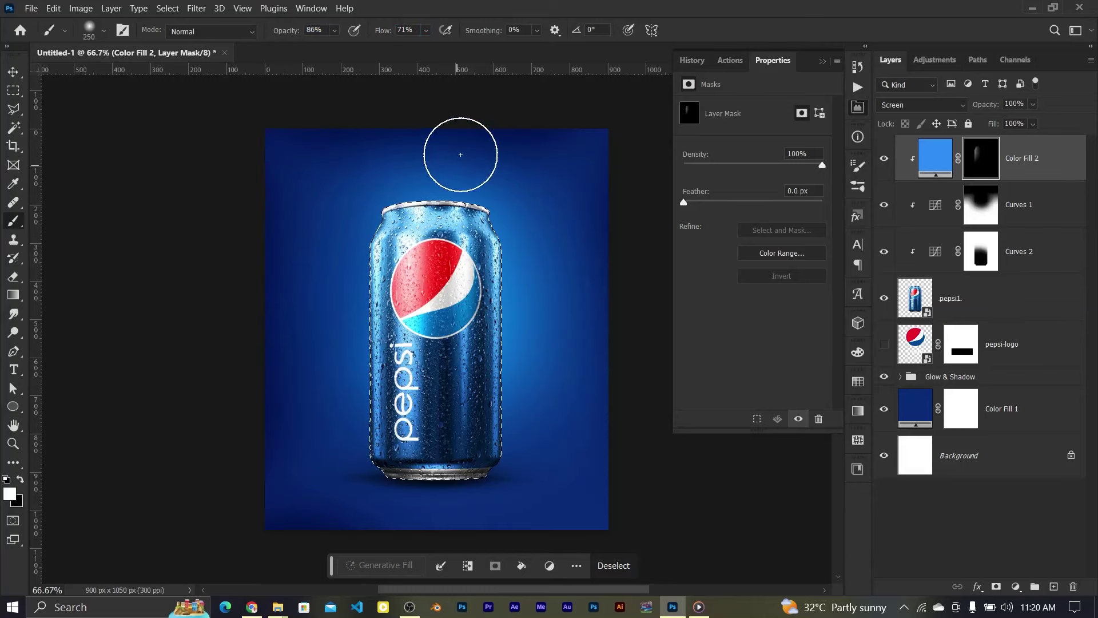
left_click_drag(544, 321, 557, 212)
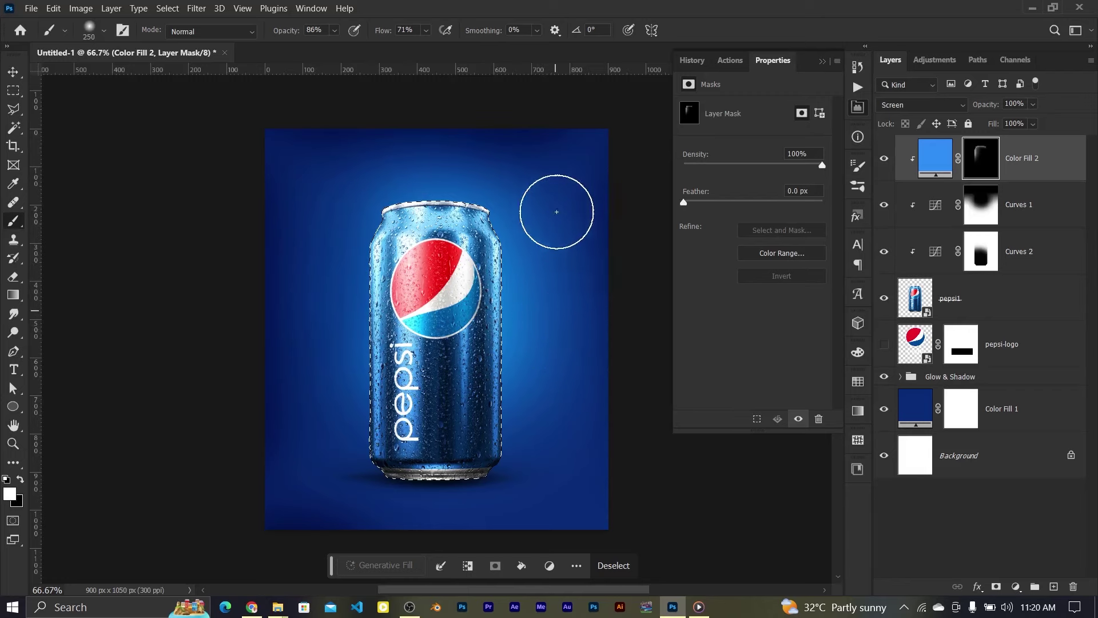
left_click_drag(326, 185, 326, 239)
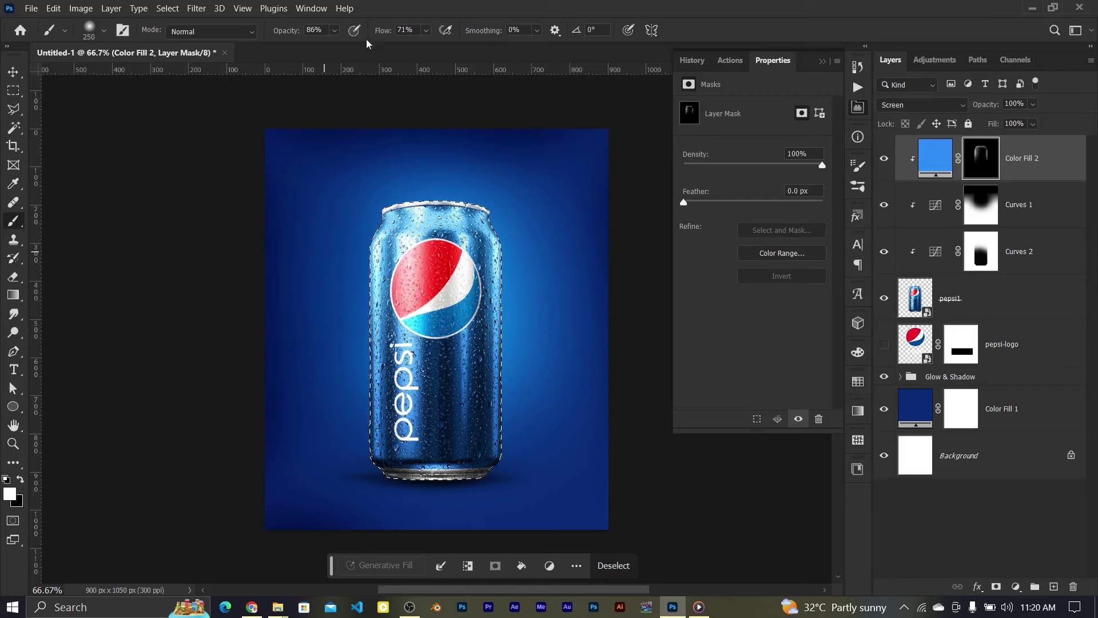
type("38")
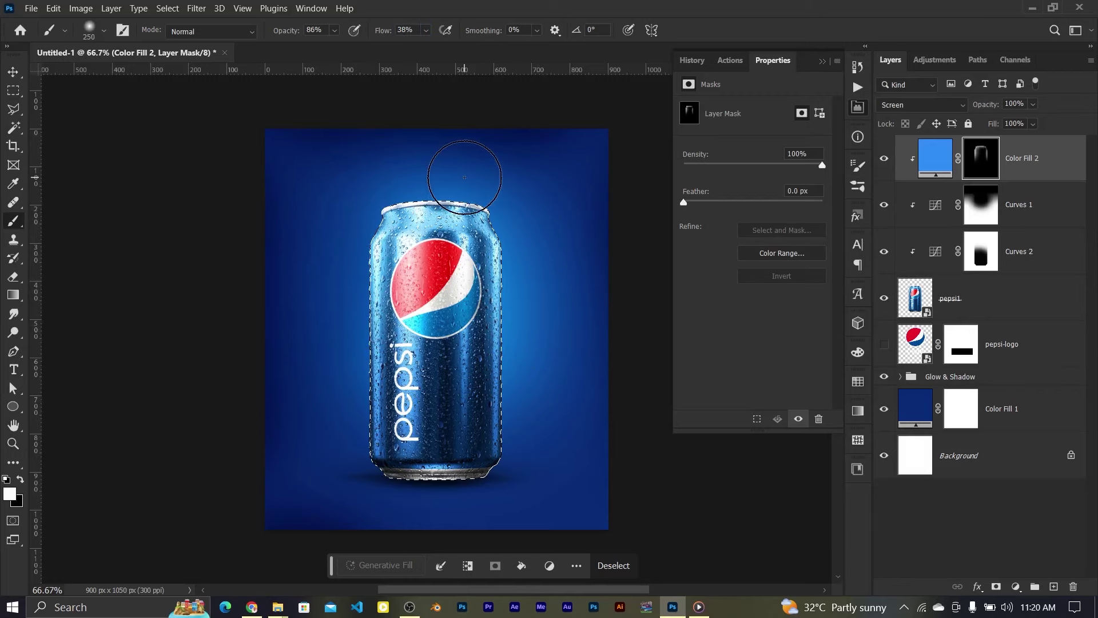
key("ctrl+d")
left_click(886, 162)
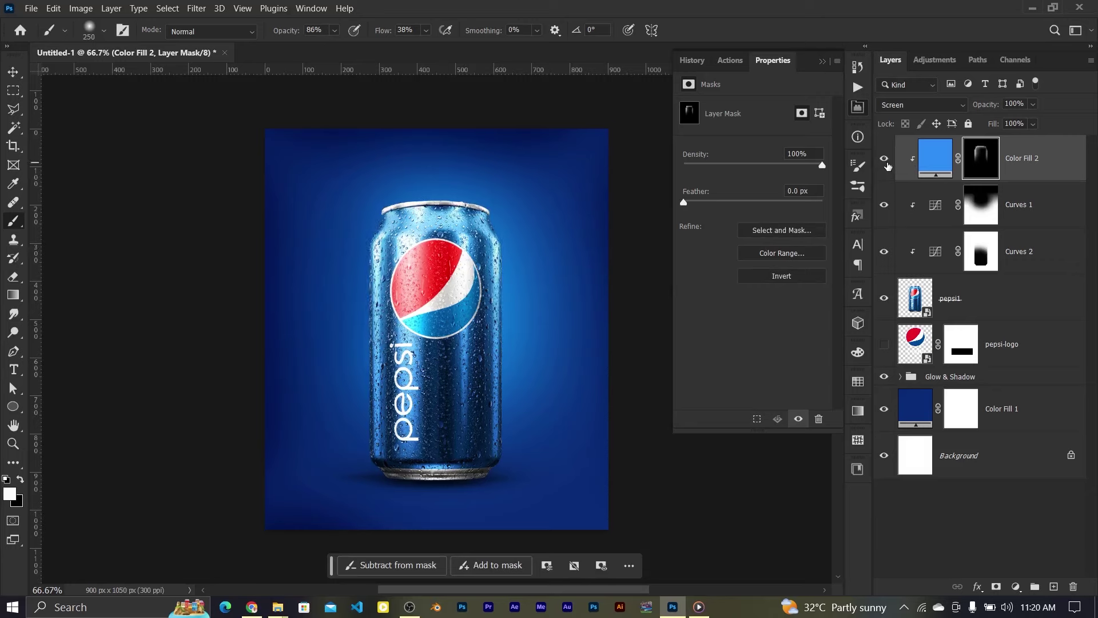
left_click(915, 306, "ctrl")
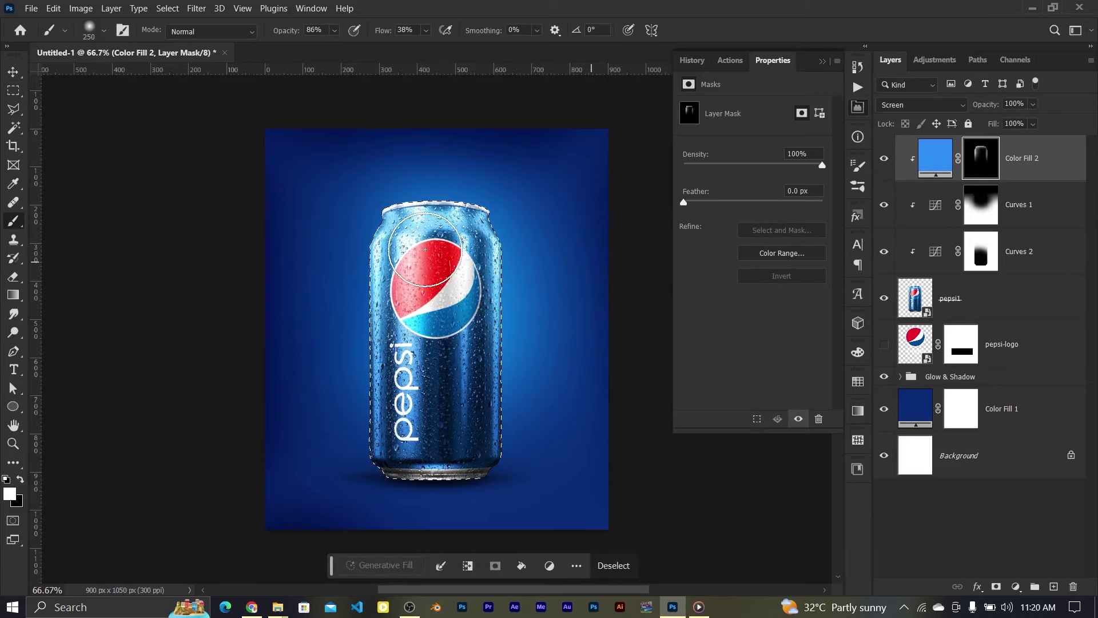
left_click_drag(383, 36, 377, 36)
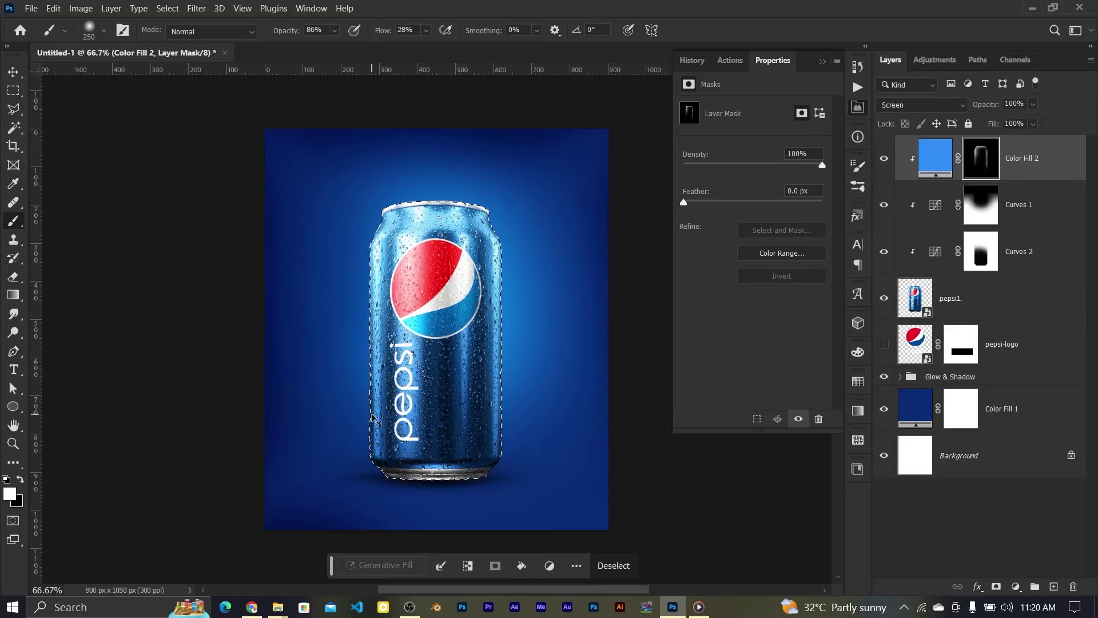
key("ctrl+d")
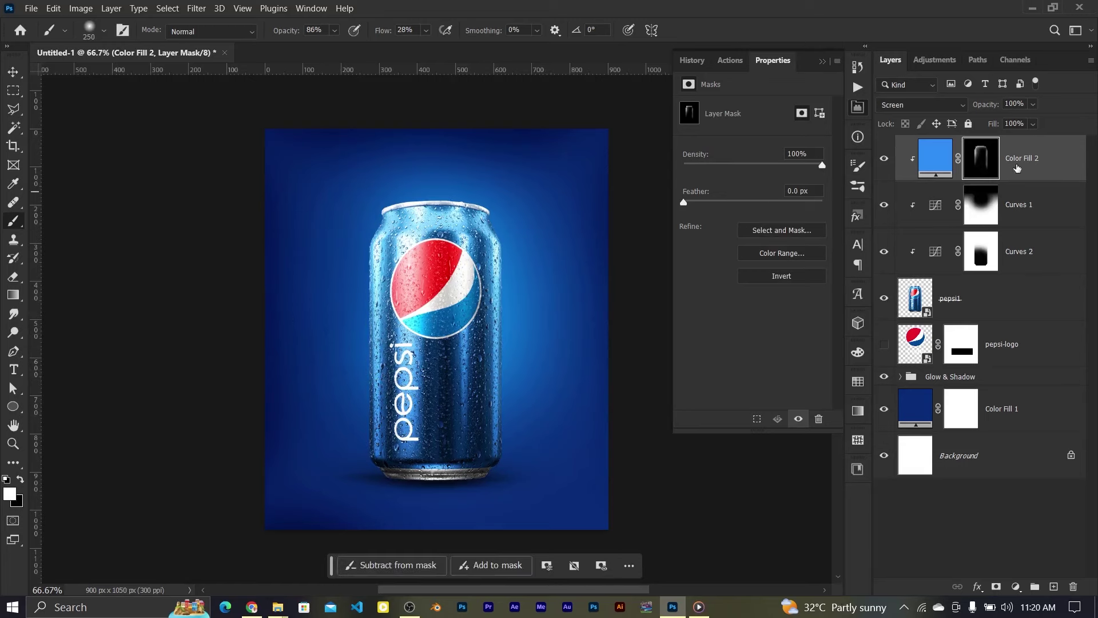
Step: Rename Color Fill 2, Curves 1 and Curves 2 to side glow, dark region and highlights
double_click(1023, 159)
type("side glow")
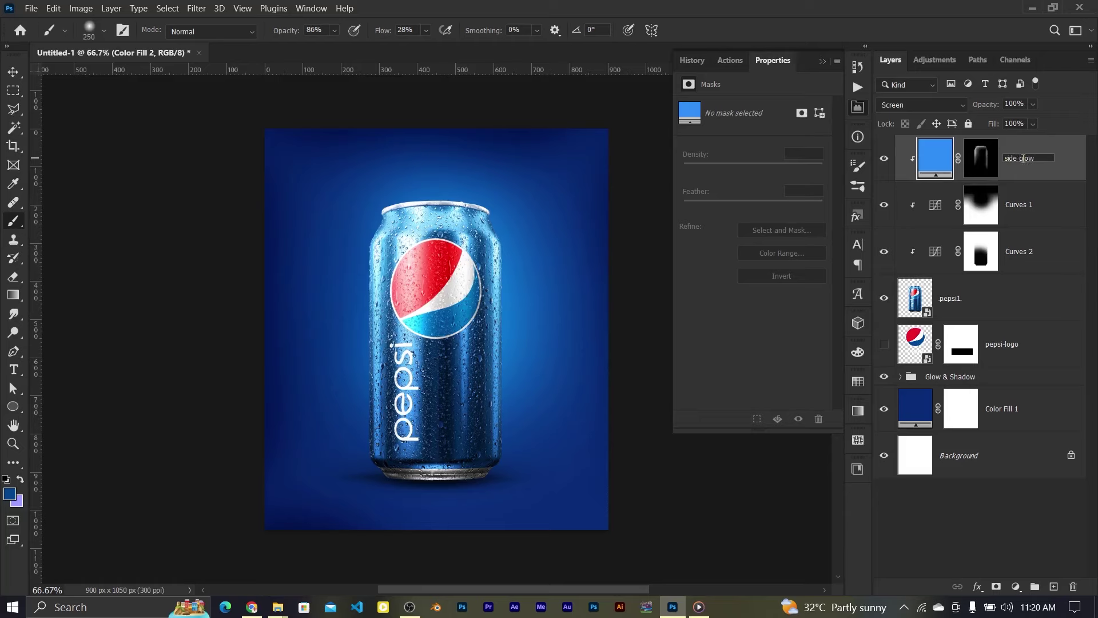
left_click(1020, 212)
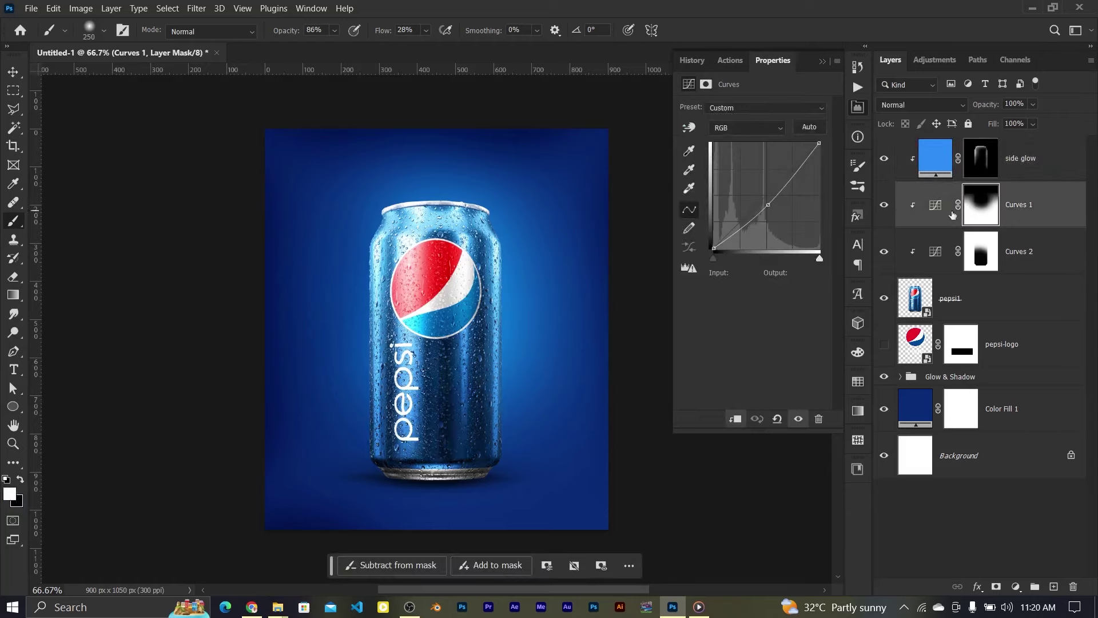
key("ctrl+2")
left_click(1025, 209)
type("dark region")
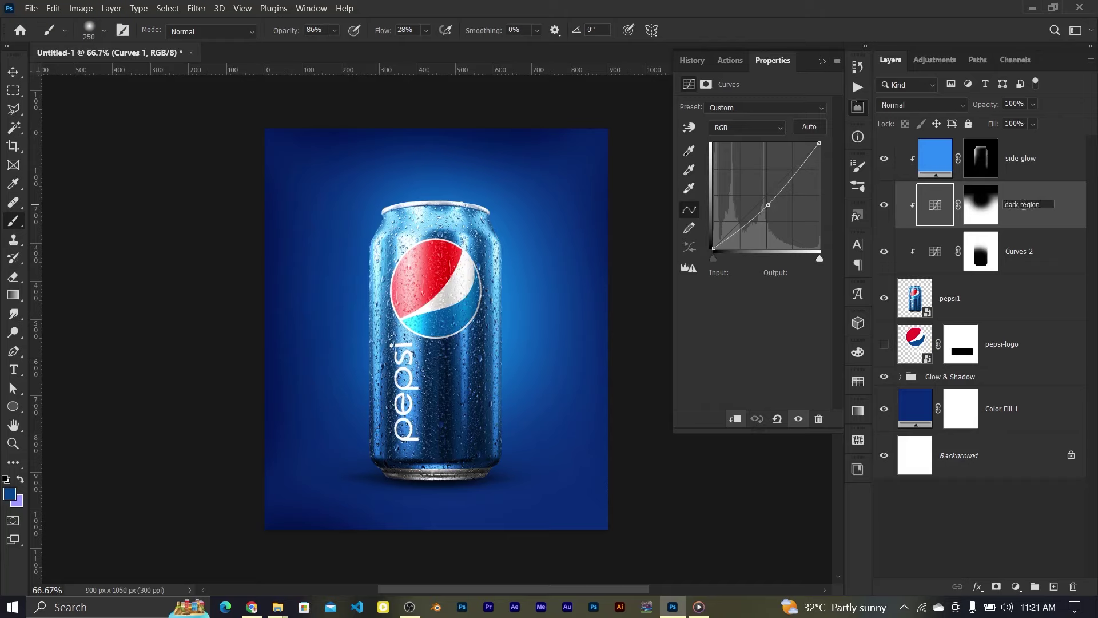
key("Return")
double_click(1024, 252)
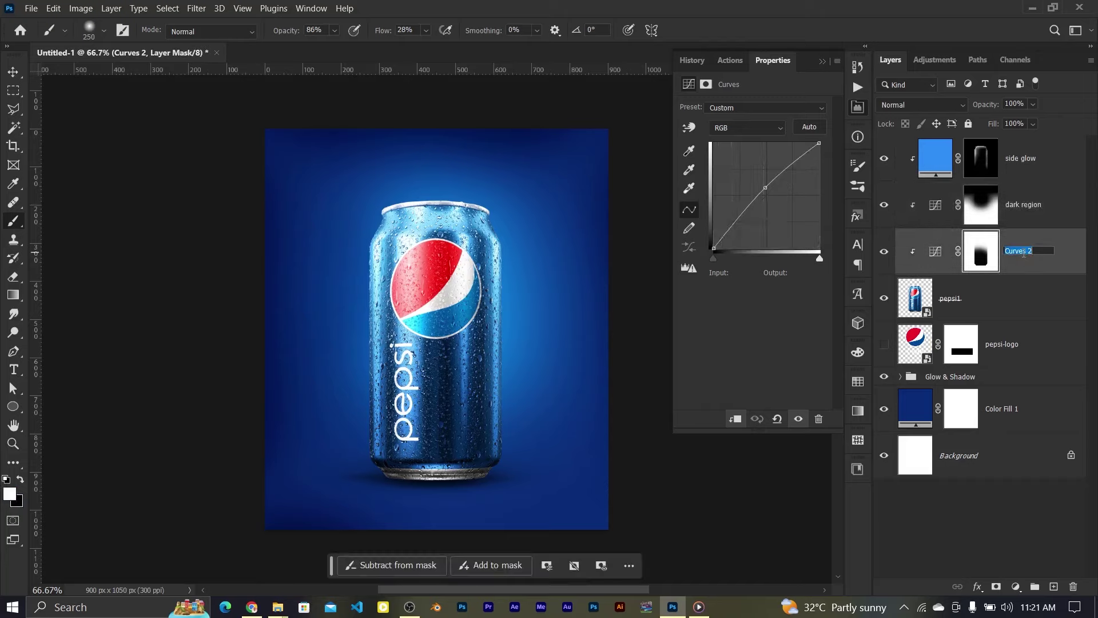
type("highlights")
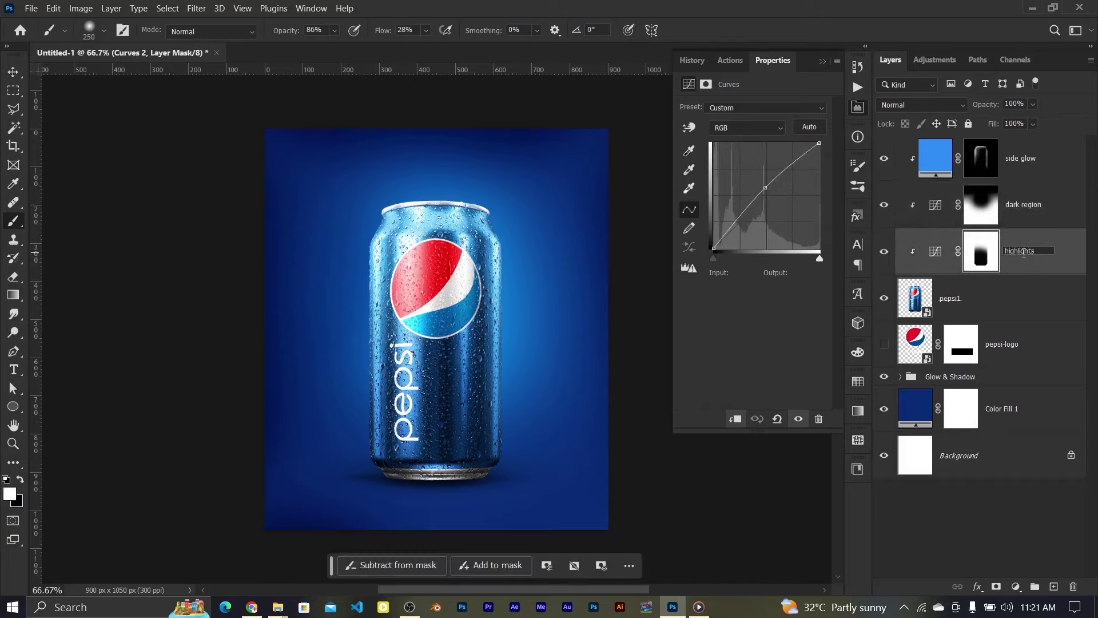
key("Return")
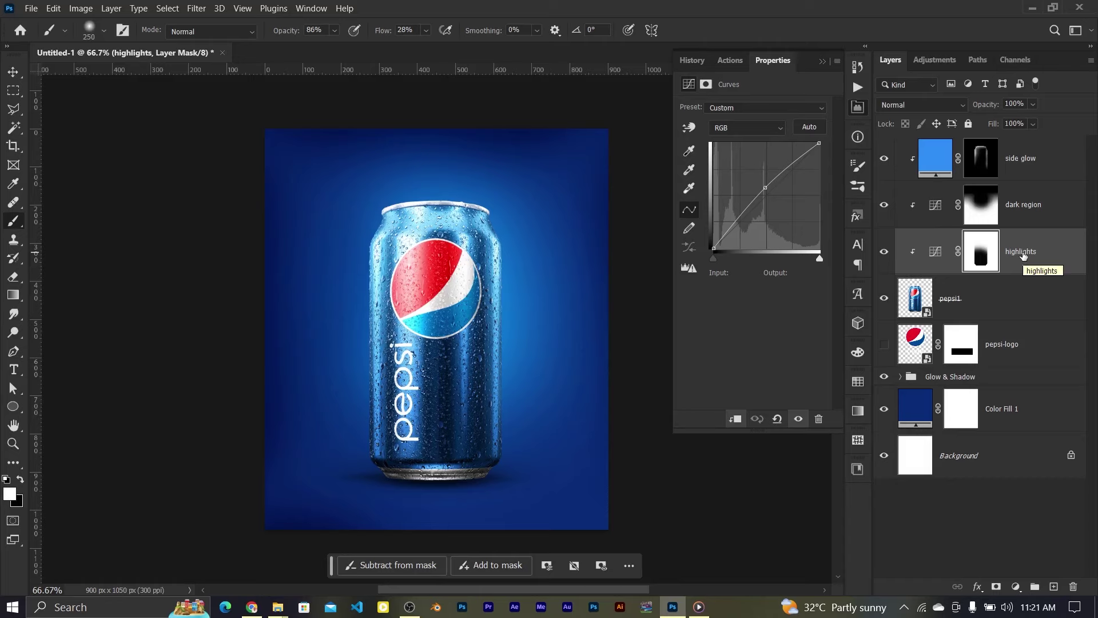
left_click(912, 304, "ctrl")
Step: Create a new layer above pepsi-logo filled with the can shape and Gaussian-blurred 50 px
left_click(932, 336)
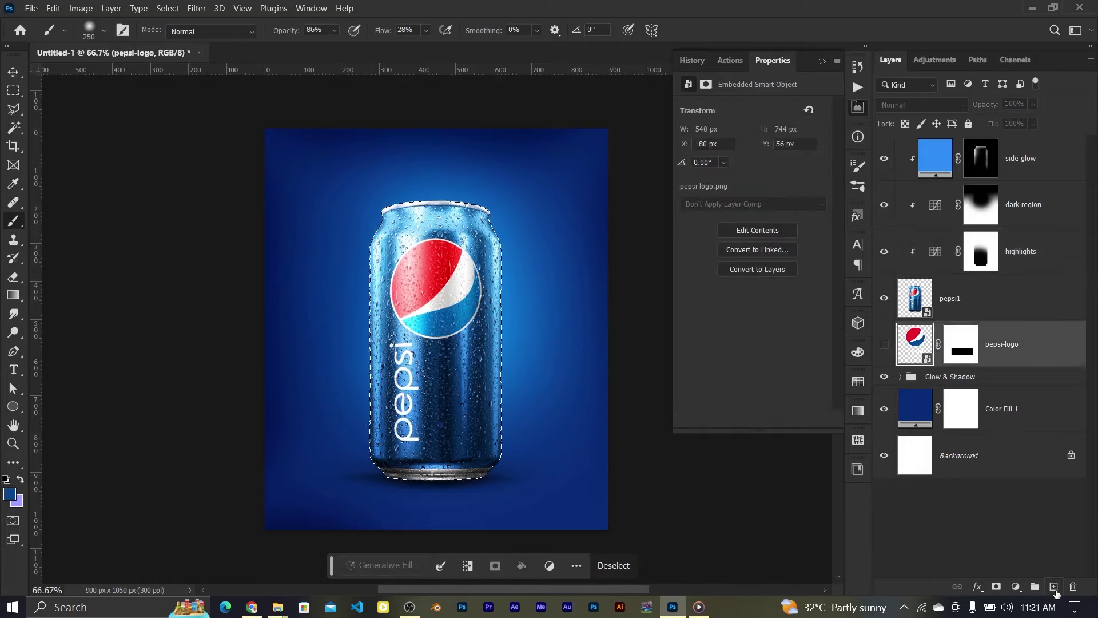
left_click(1053, 586)
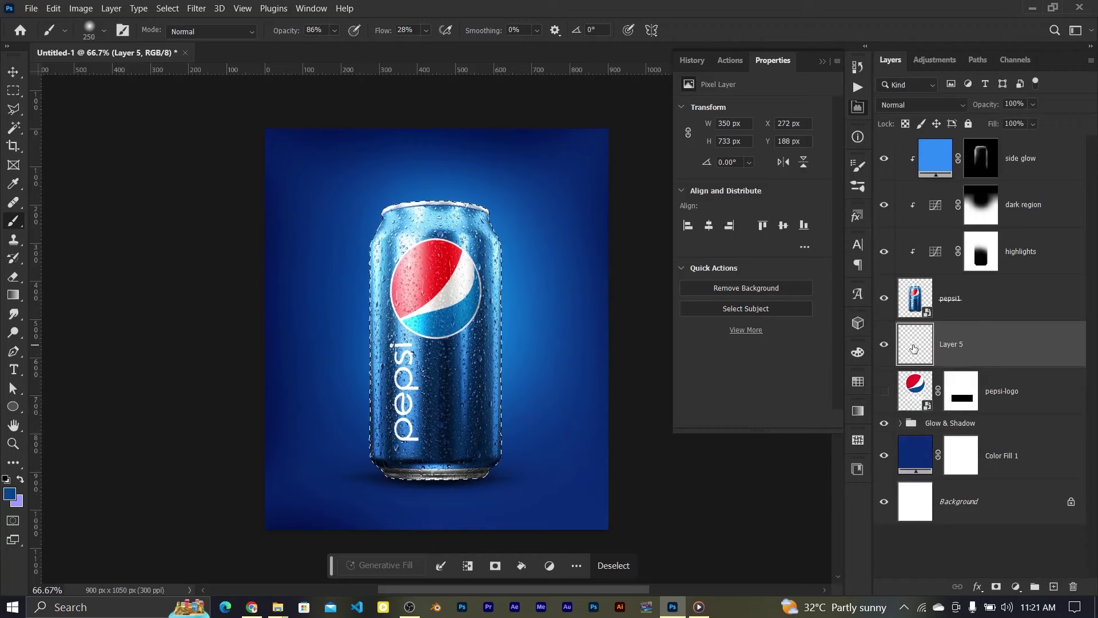
key("ctrl+d")
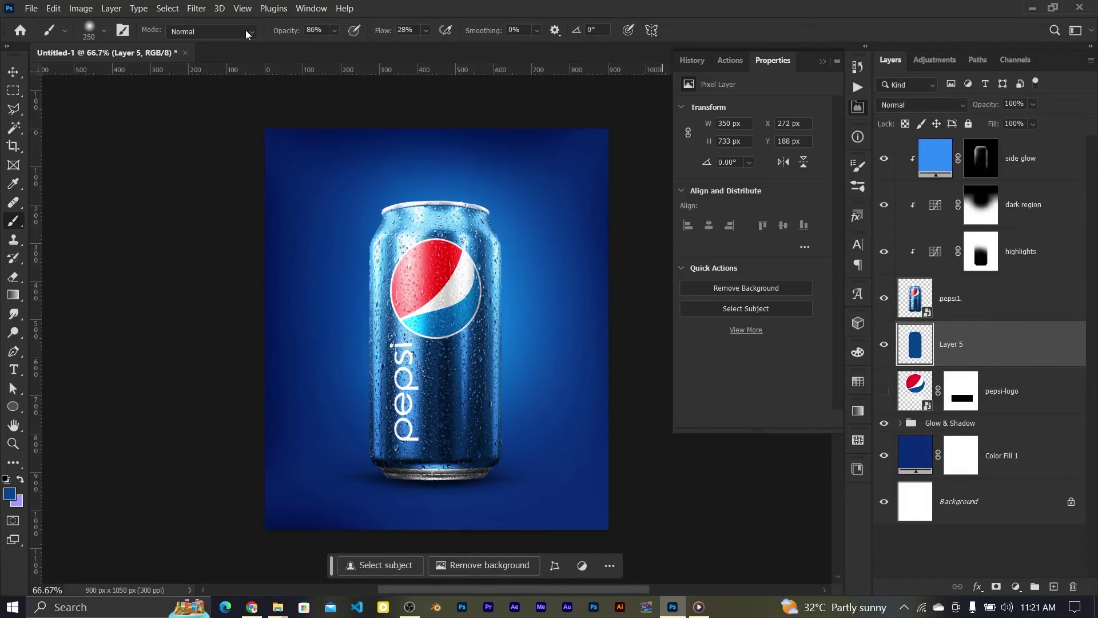
left_click(196, 8)
left_click(393, 230)
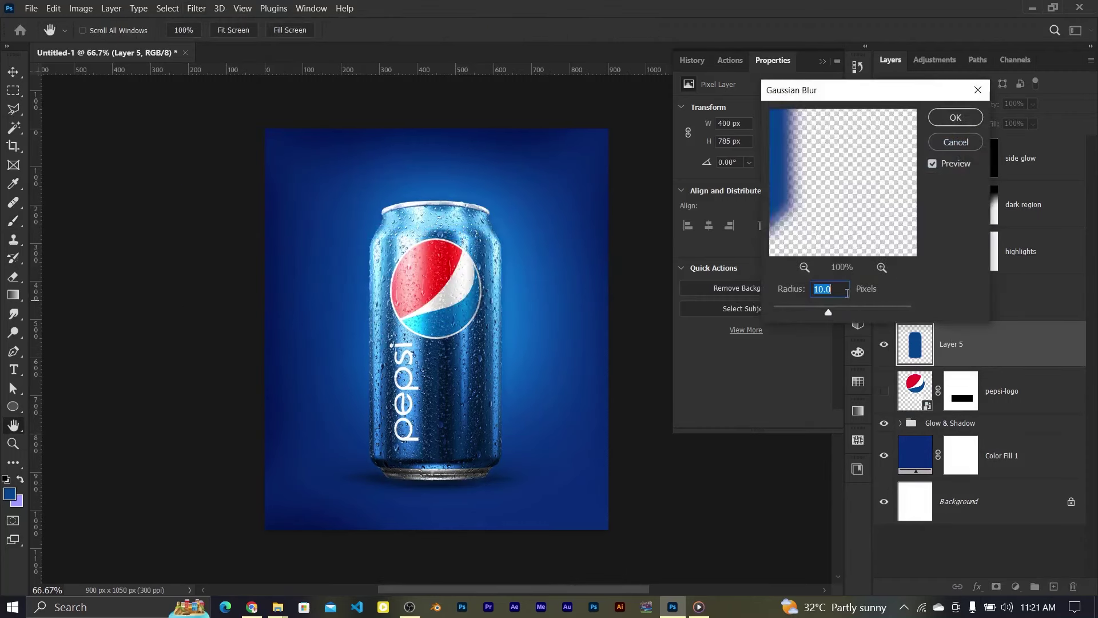
type("50")
left_click(955, 118)
Step: Set the glow layer to Screen, add a mask, and paint out its bottom, left and top in black
key("b")
left_click(921, 104)
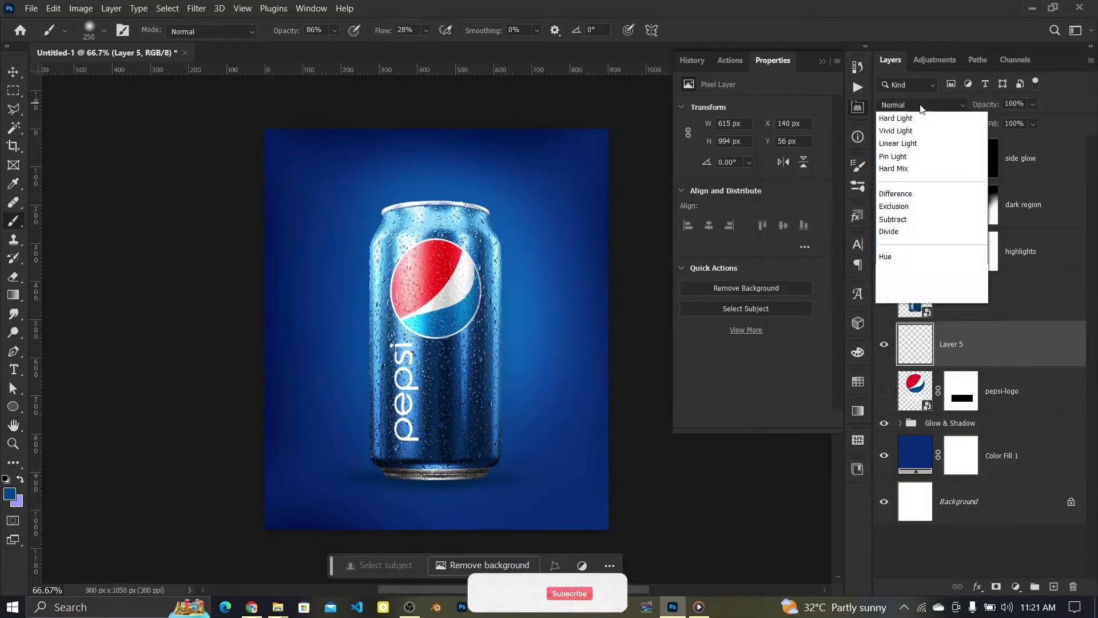
left_click(898, 235)
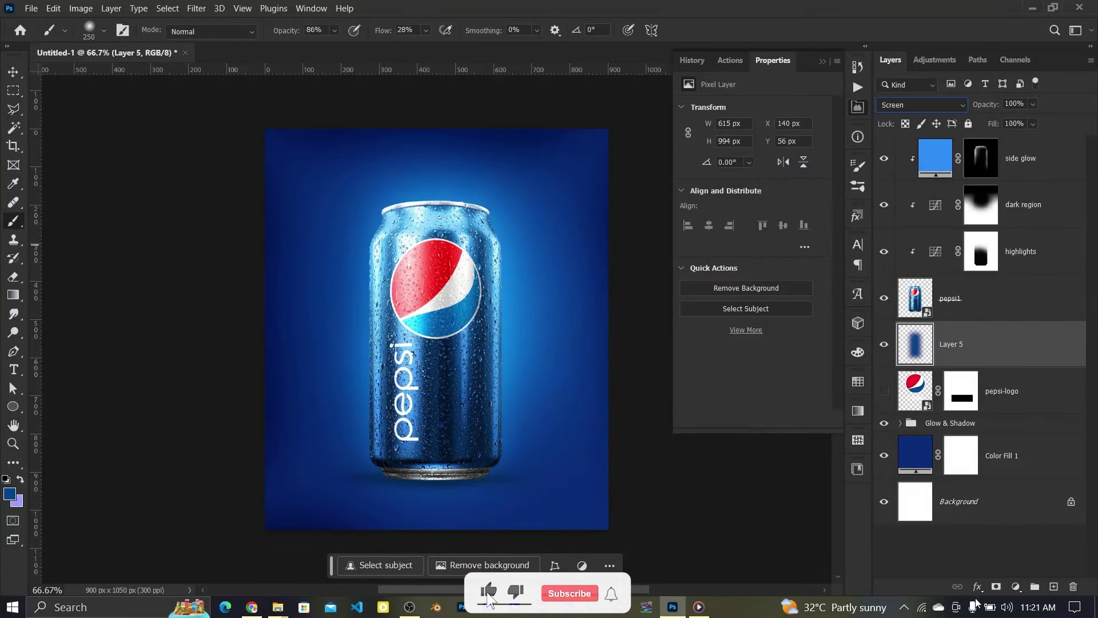
left_click(996, 586)
key("d")
key("bracketright")
key("bracketright")
key("bracketright")
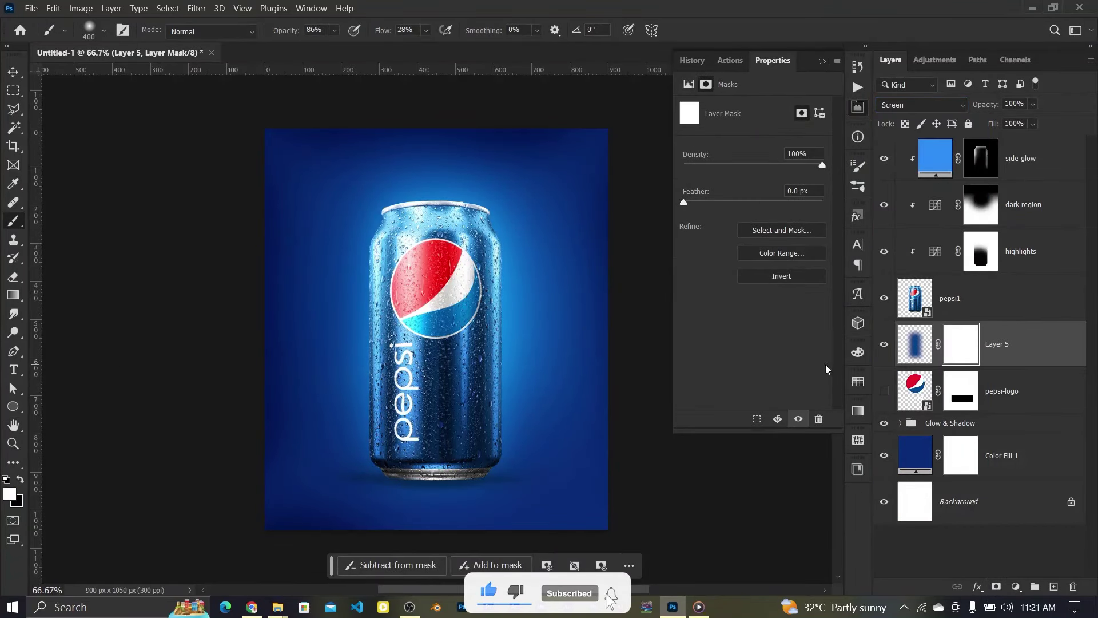
key("x")
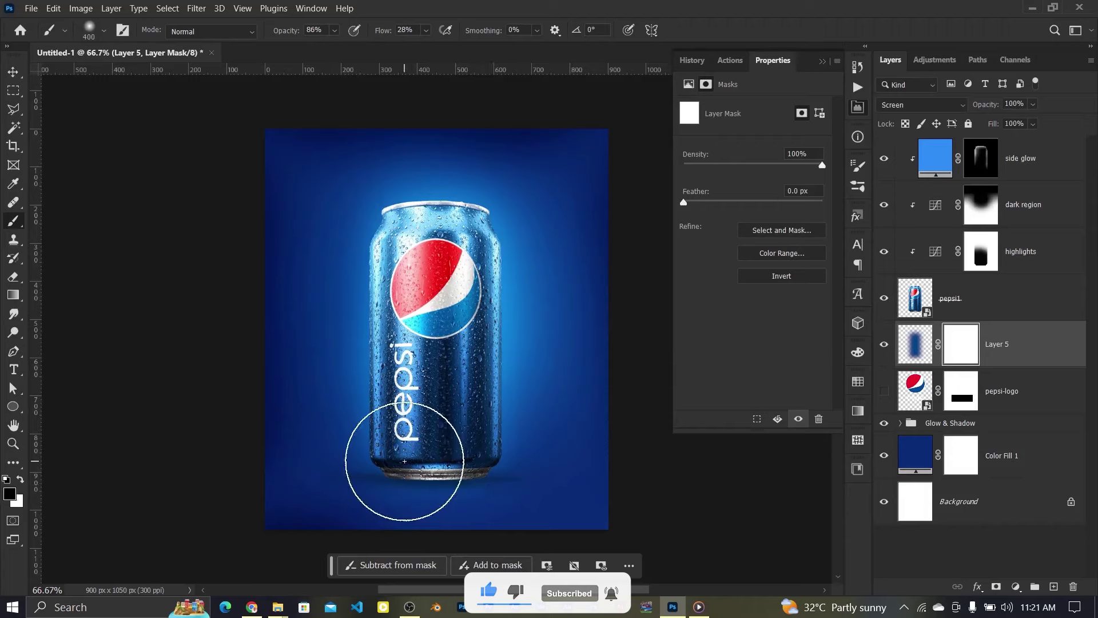
mouse_move(405, 461)
left_mouse_down()
mouse_move(343, 454)
mouse_move(417, 404)
mouse_move(483, 417)
left_mouse_up()
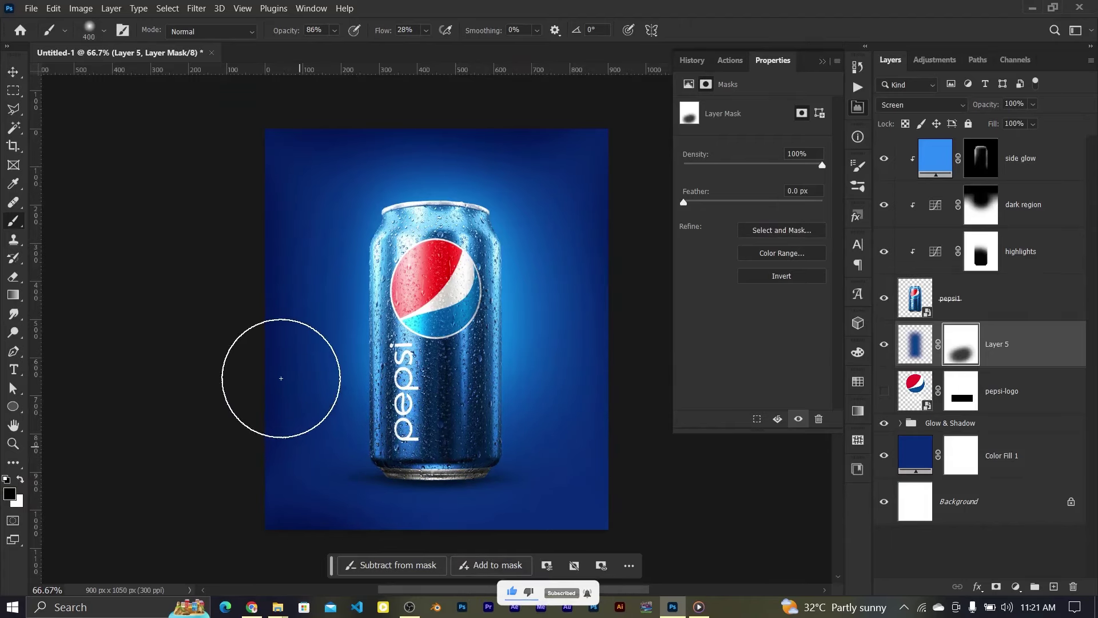
mouse_move(281, 378)
left_mouse_down()
mouse_move(282, 238)
mouse_move(598, 108)
mouse_move(448, 152)
mouse_move(467, 153)
left_mouse_up()
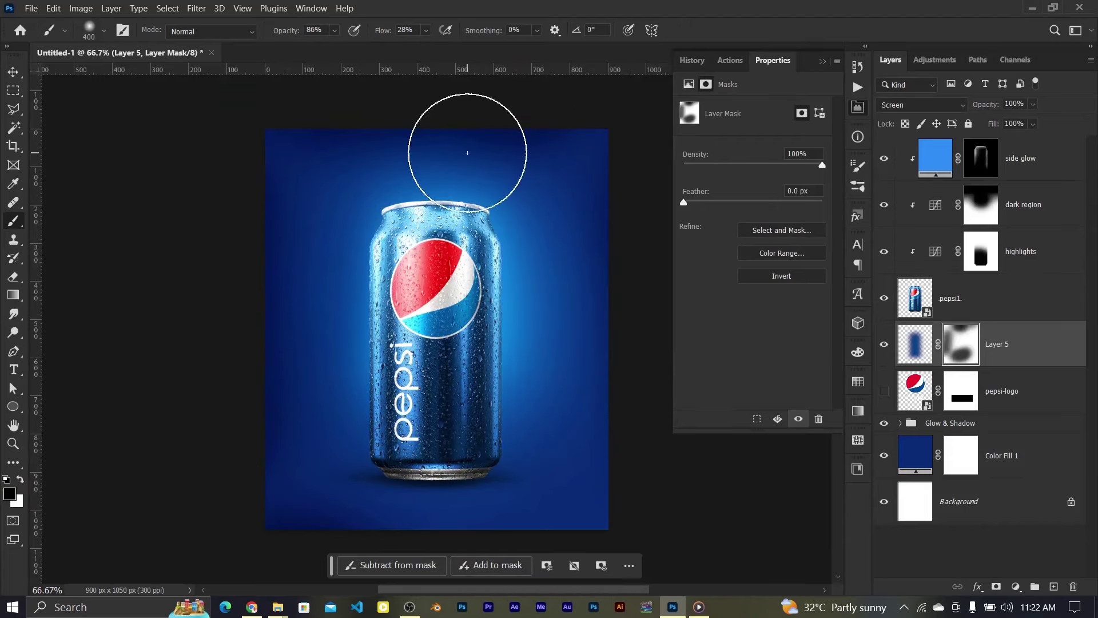
scroll(468, 153, "up", 1)
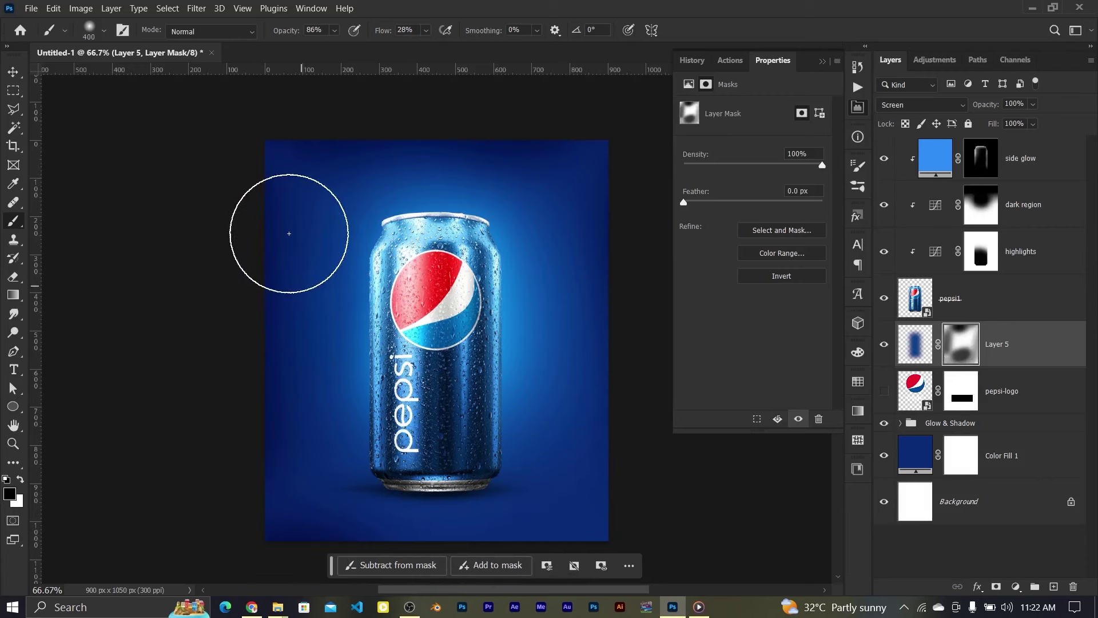
Step: Rename the blurred glow layer Layer 5 to radial glow
key("v")
left_click(884, 345)
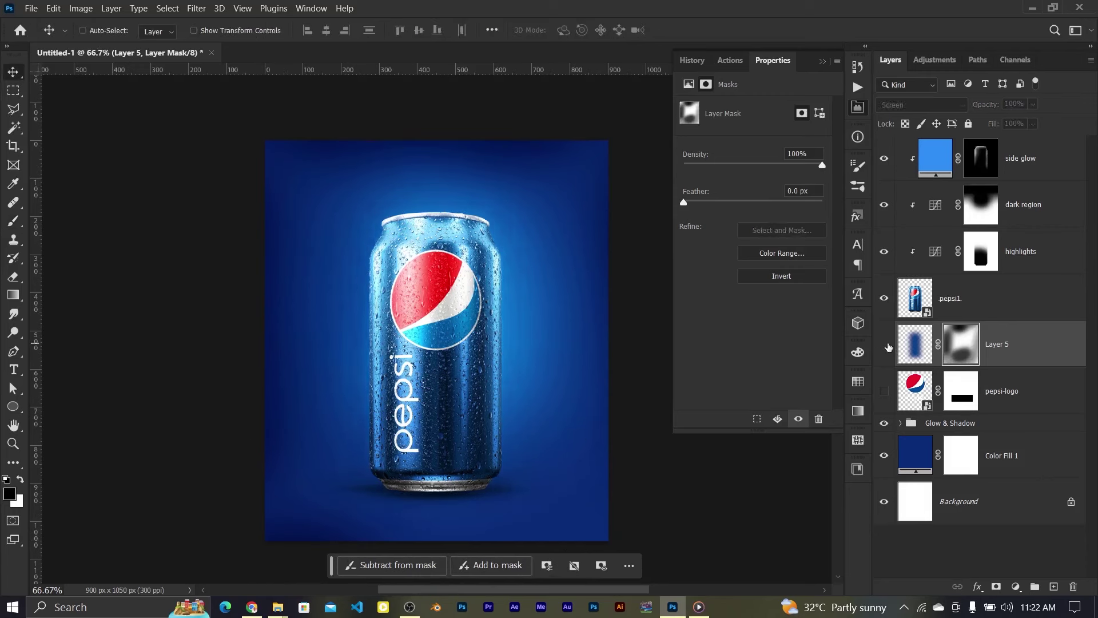
double_click(1001, 345)
type("radial glow")
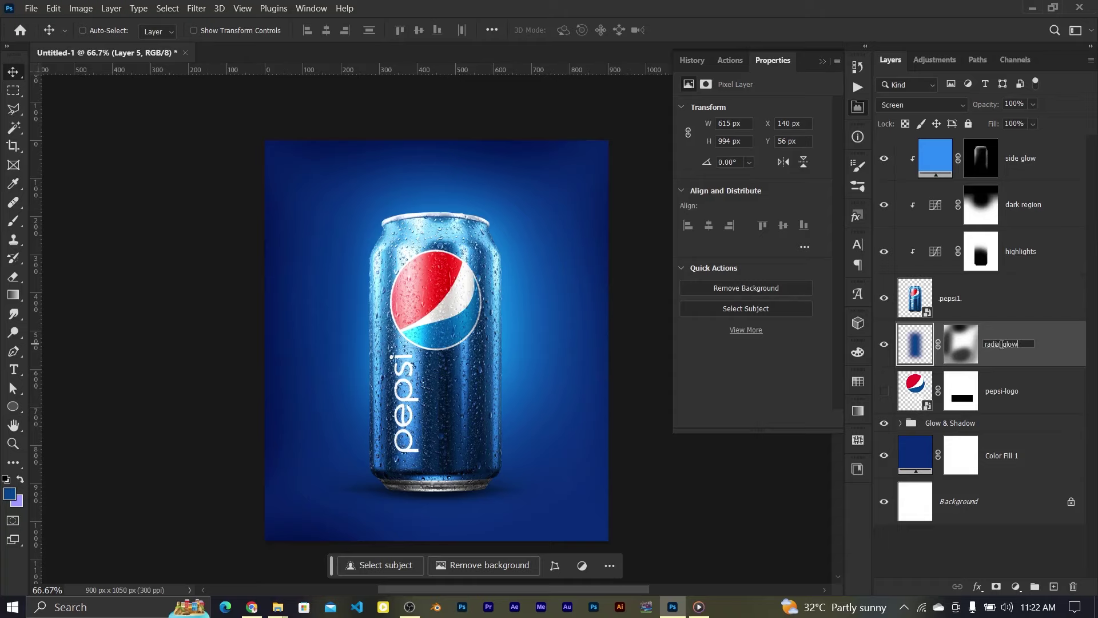
key("Return")
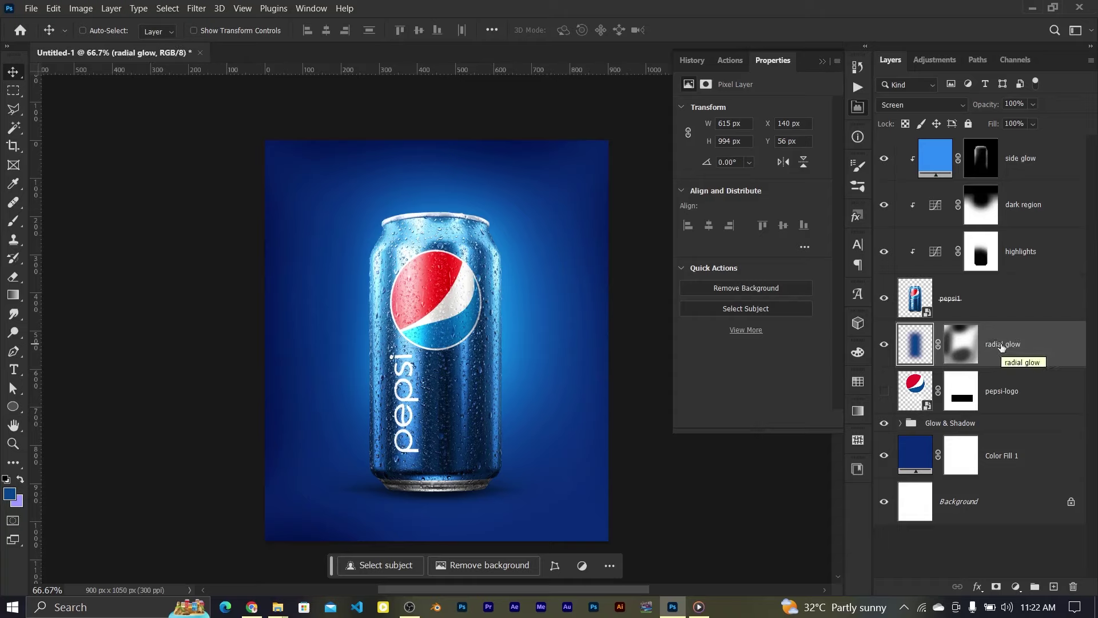
left_click(1047, 160)
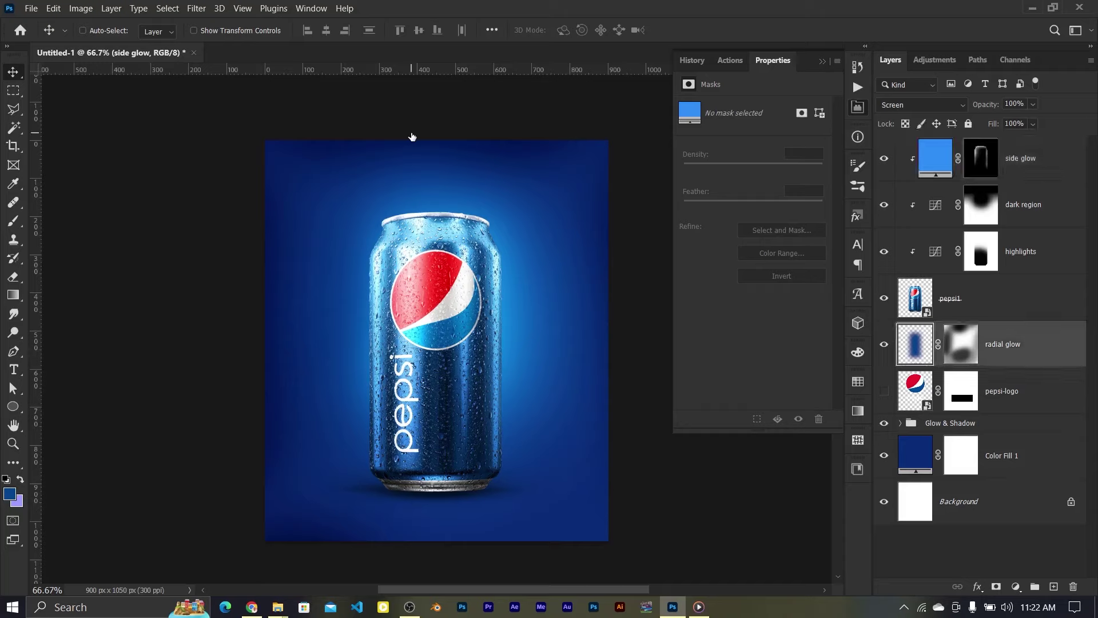
Step: Group side glow through radial glow into a group named pepsi and expand it
key("v")
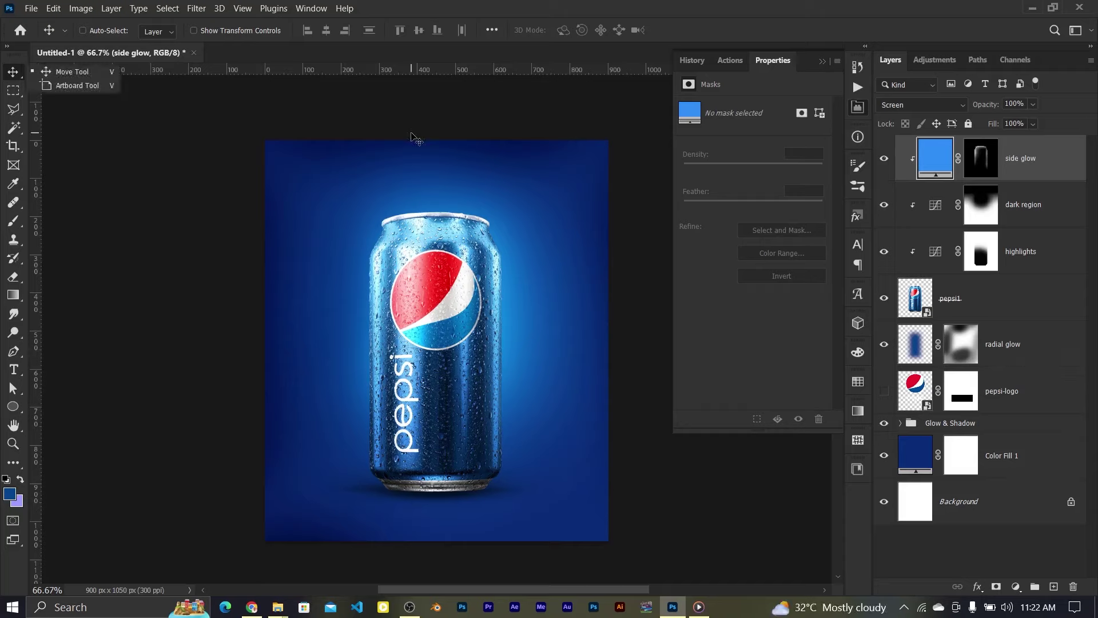
left_click(982, 171)
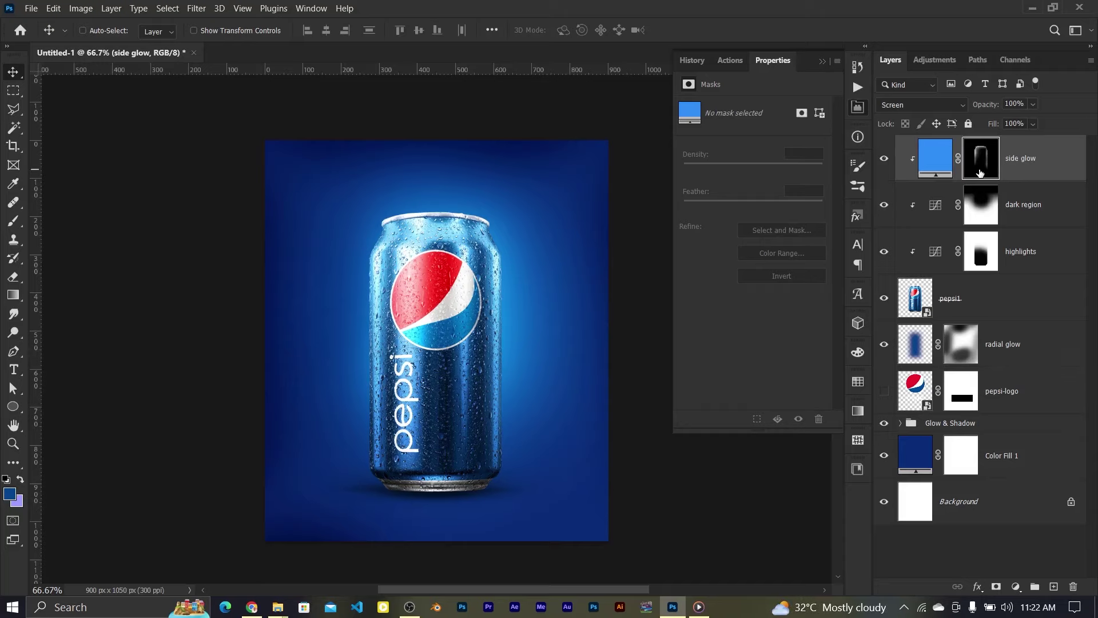
left_click(935, 160)
left_click(1035, 343, "shift")
key("ctrl+g")
type("pepsi")
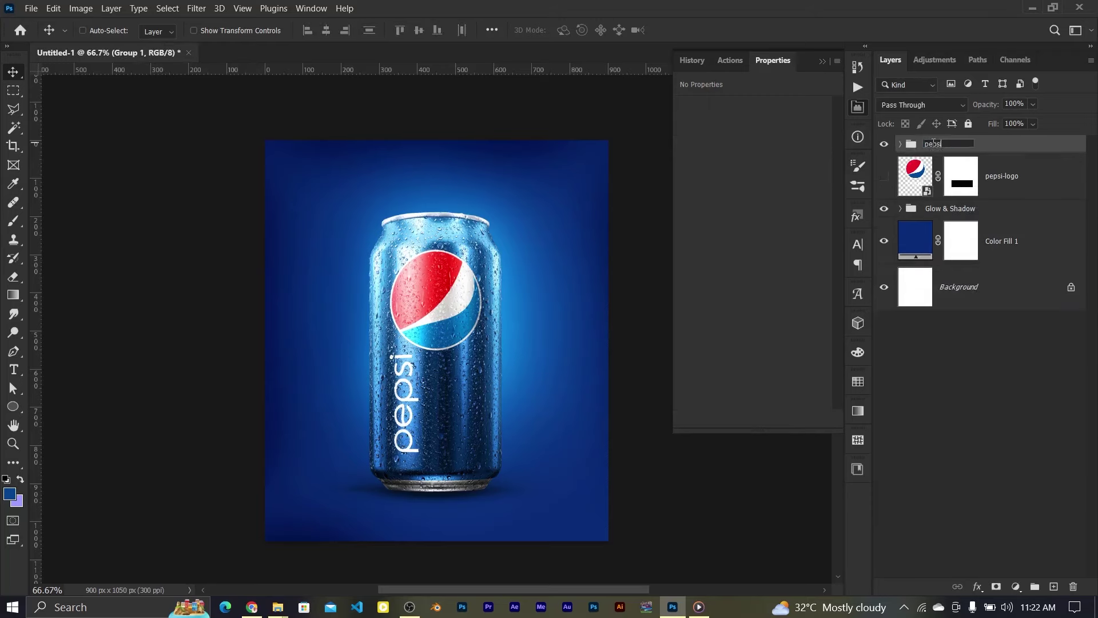
left_click(964, 361)
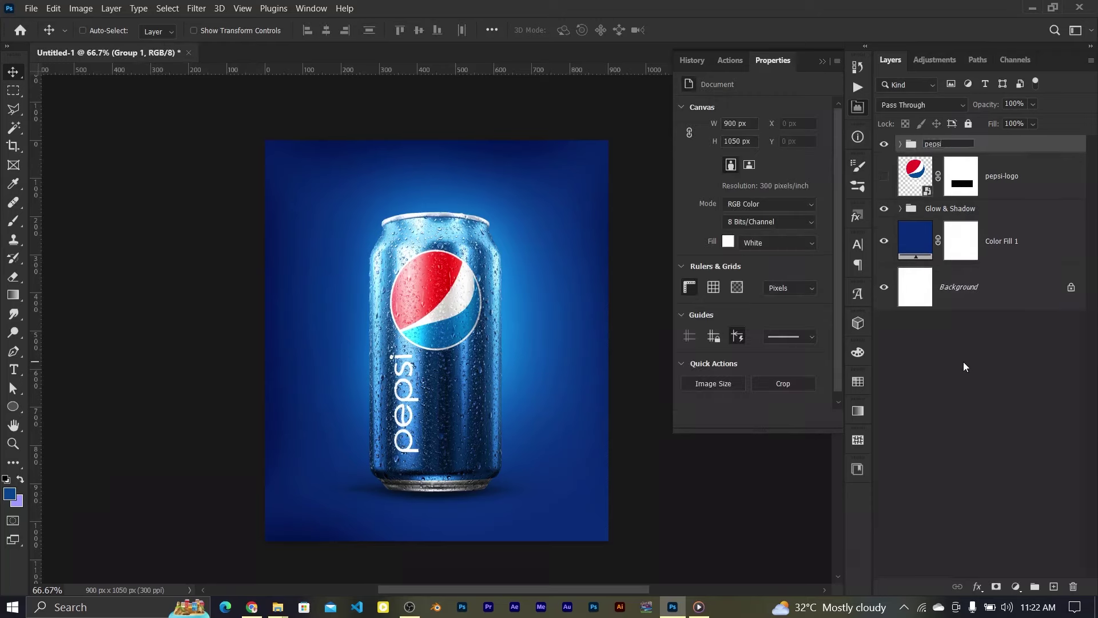
left_click(902, 144)
left_click(942, 324)
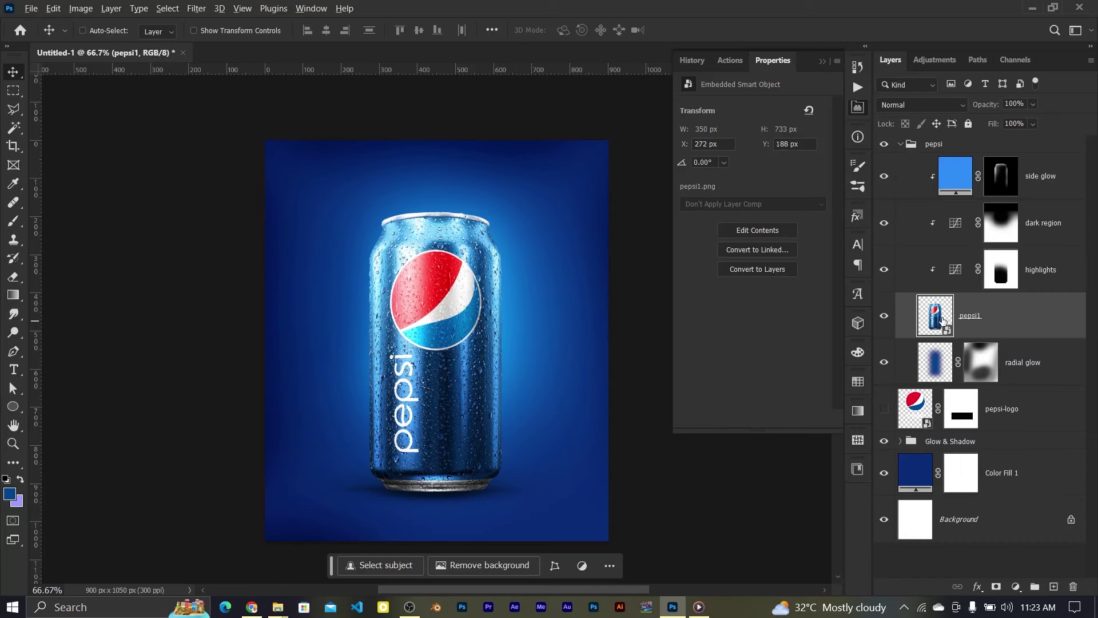
Step: Duplicate pepsi1, flip the copy vertically, and position it beneath the can's base
left_click_drag(943, 321, 942, 343)
key("ctrl+t")
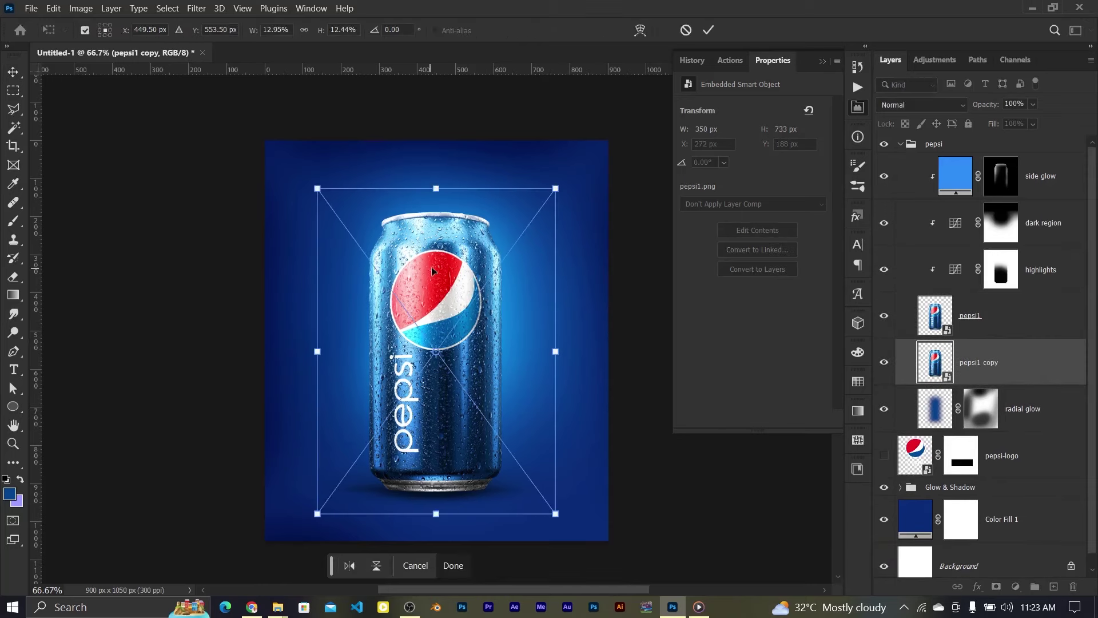
right_click(432, 270)
left_click(460, 537)
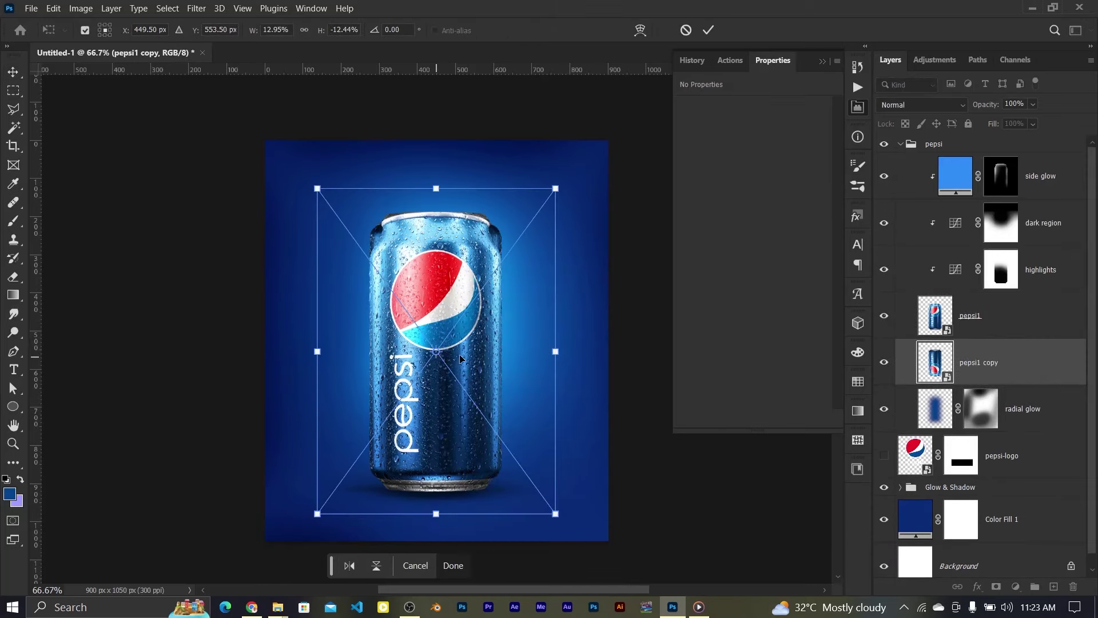
left_click_drag(461, 359, 458, 518)
key("ctrl+minus")
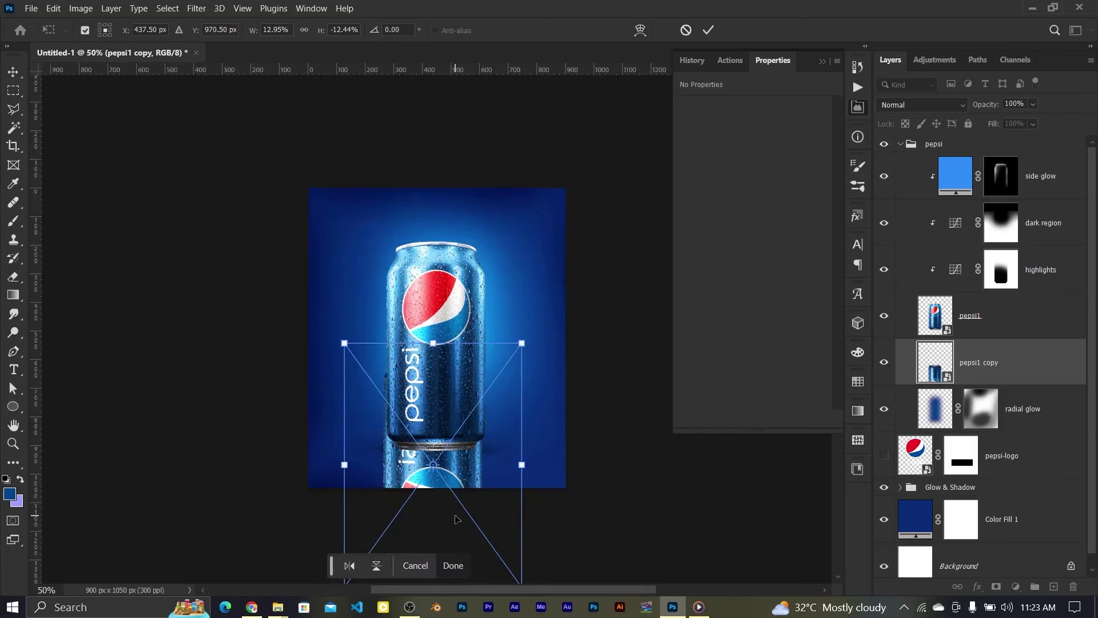
left_click_drag(446, 426, 445, 422)
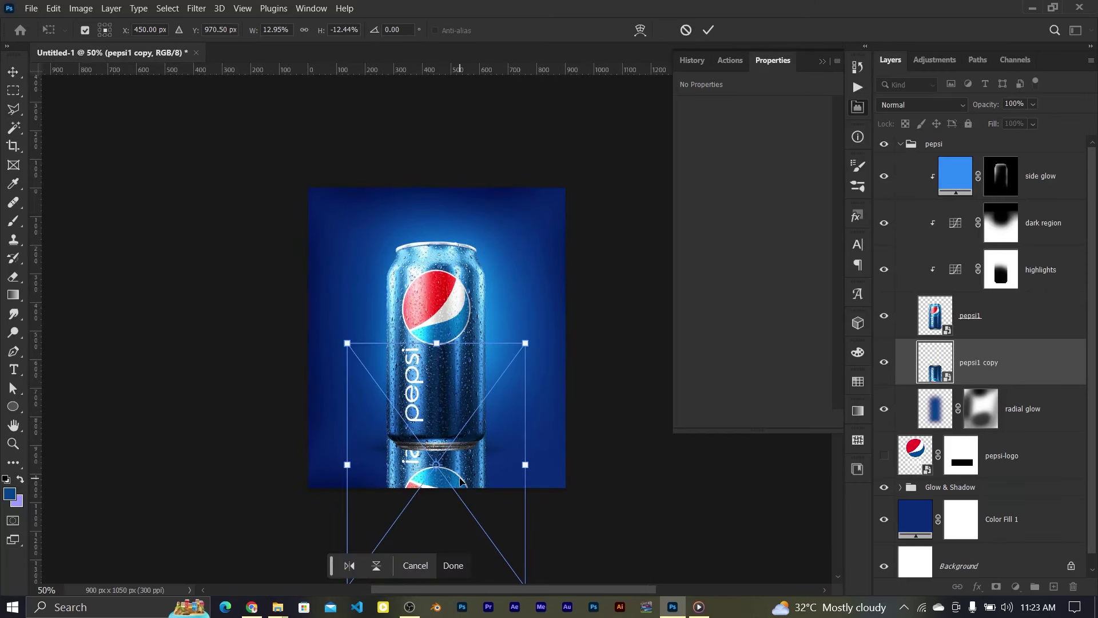
key("shift+Down")
key("shift+Down")
key("shift+Down")
left_click_drag(436, 461, 437, 515)
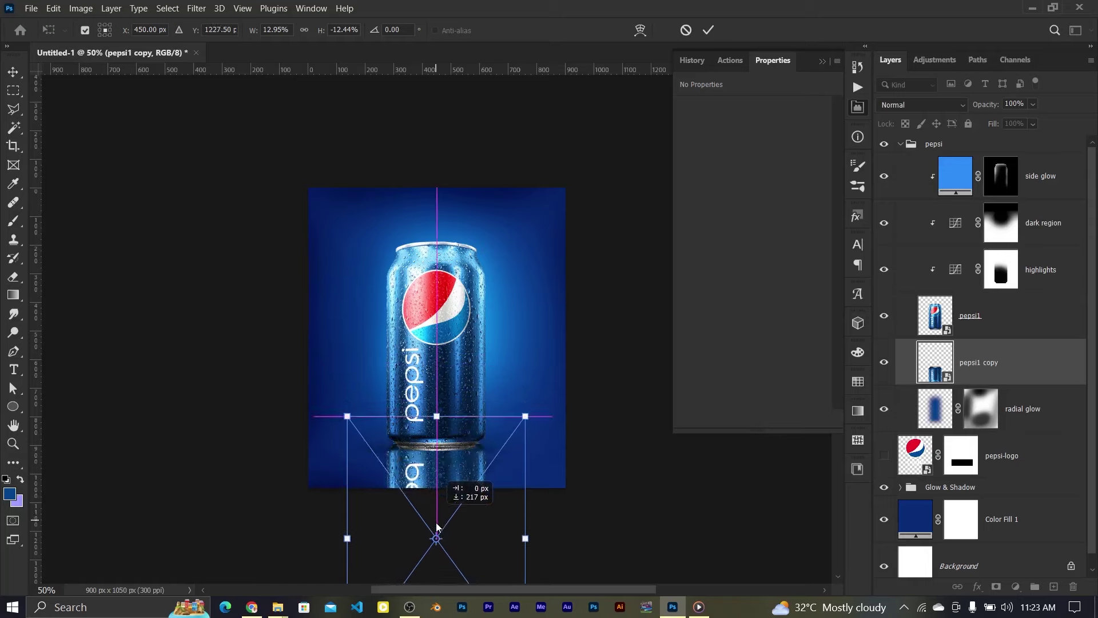
left_click_drag(438, 515, 438, 535)
key("shift+Up")
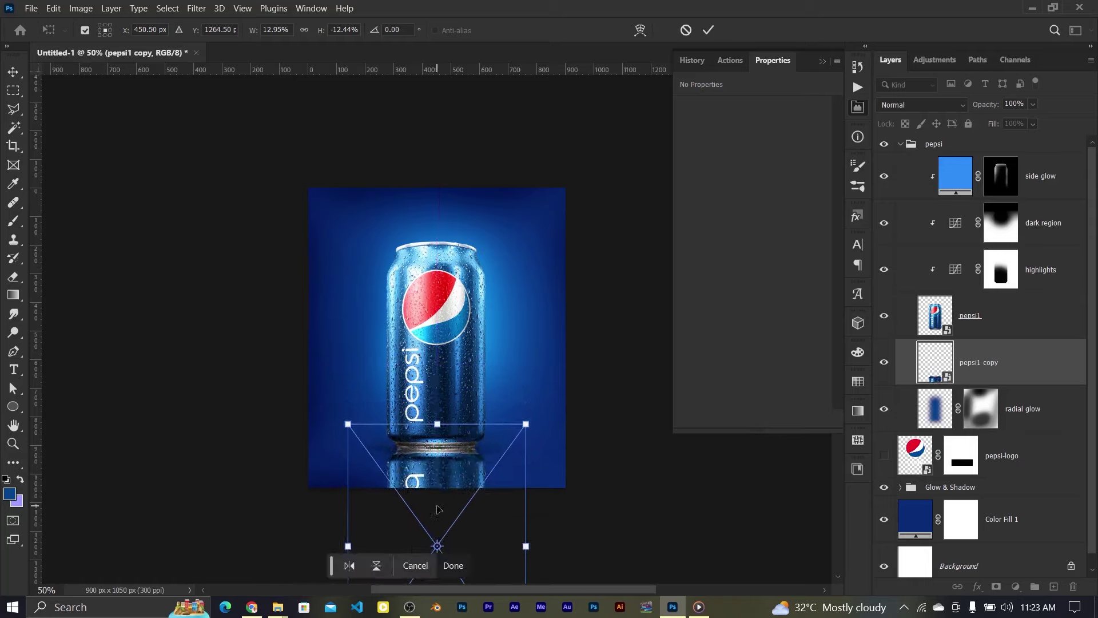
Step: Squash the flipped reflection to a shorter height toward the can base
scroll(438, 469, "down", 3)
left_click_drag(437, 433, 437, 310)
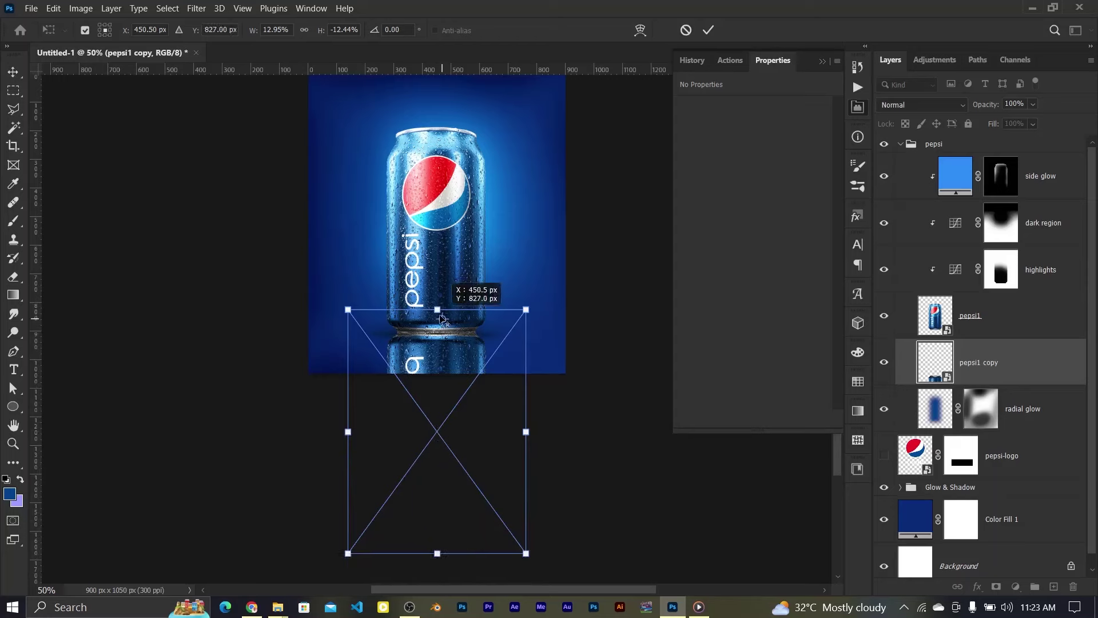
scroll(444, 510, "down", 1)
scroll(441, 498, "down", 1)
left_click_drag(438, 485, 439, 339)
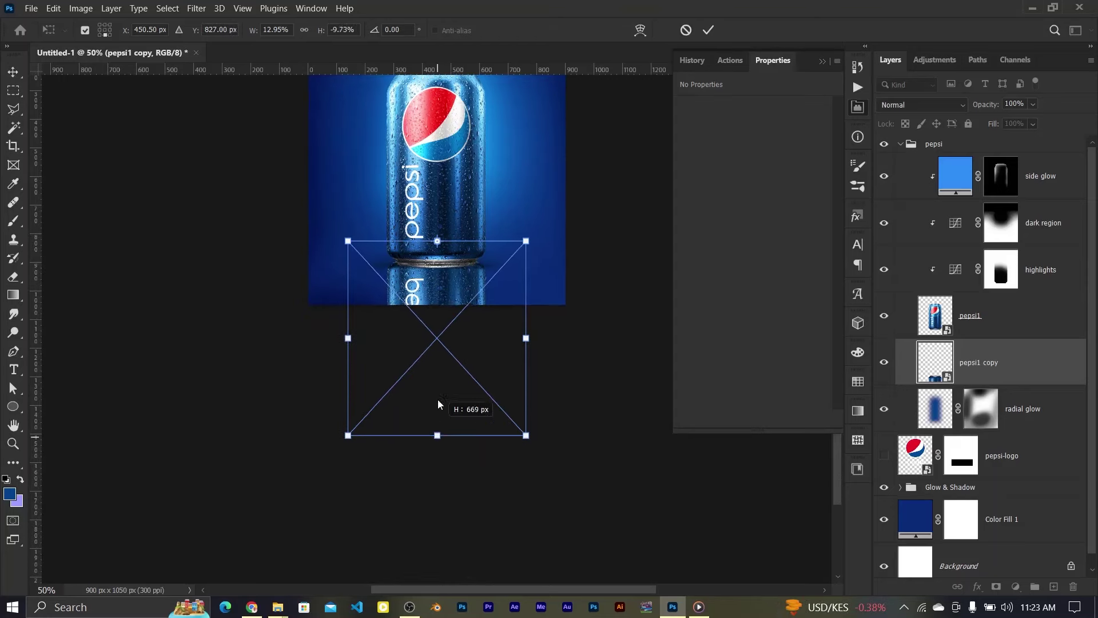
key("ctrl+z")
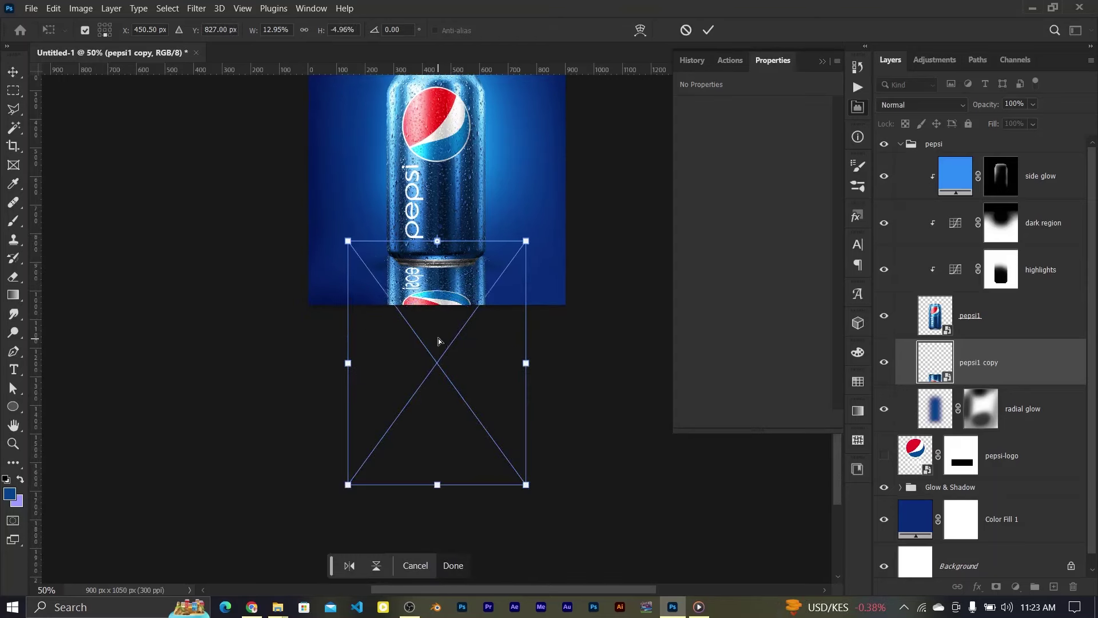
left_click_drag(438, 484, 444, 369)
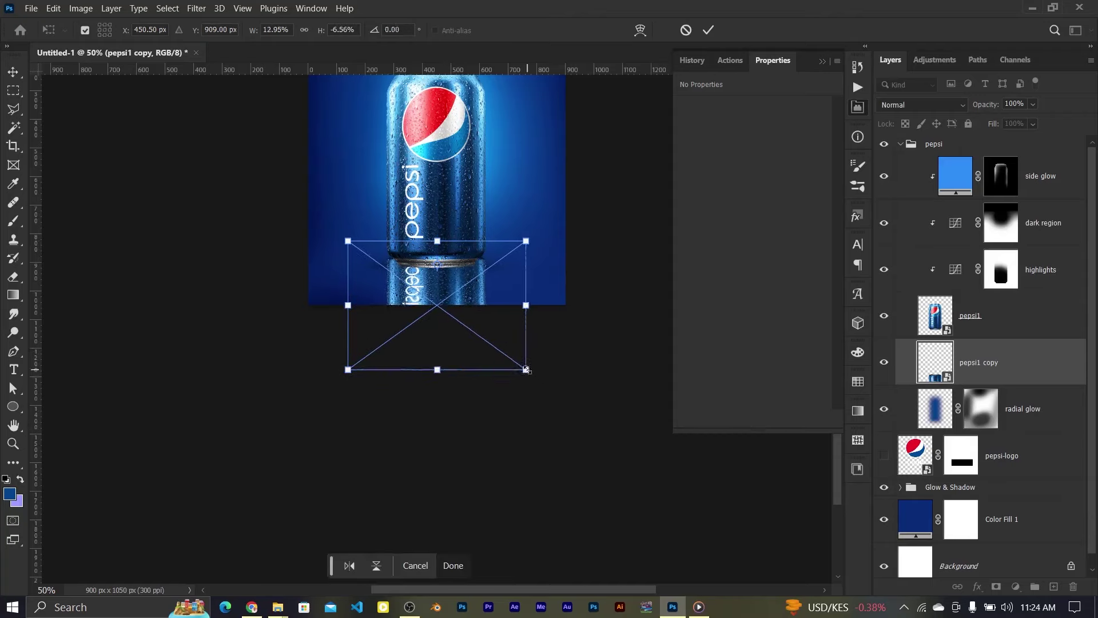
left_click(709, 30)
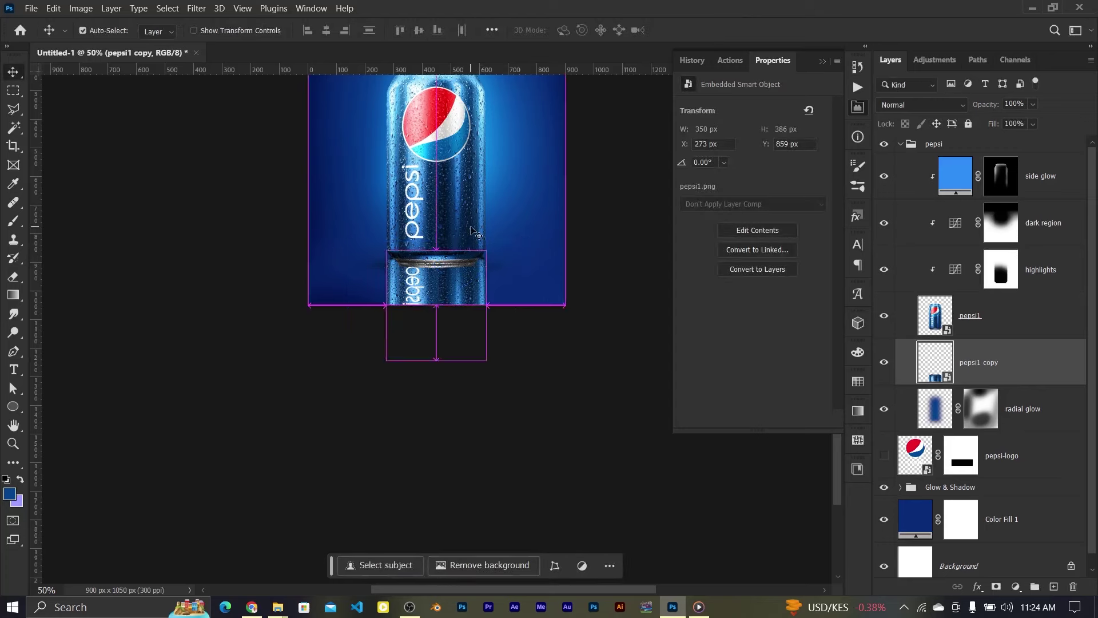
Step: Flare the reflection's bottom outward with a perspective transform and skew it left
key("ctrl+t")
right_click(452, 287)
left_click(494, 346)
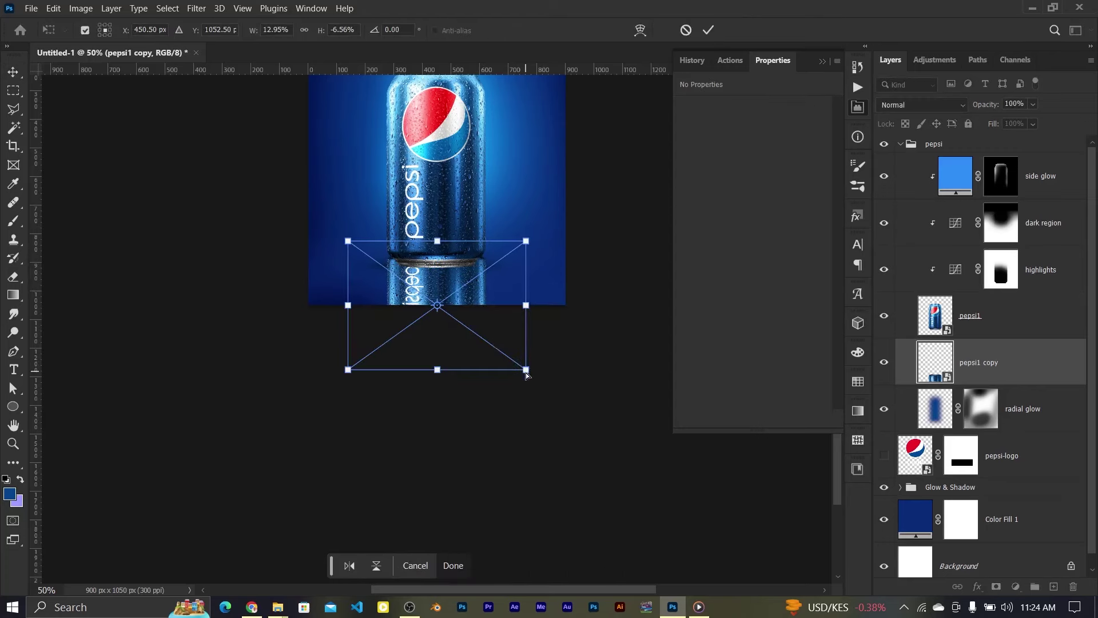
left_click_drag(527, 370, 544, 370)
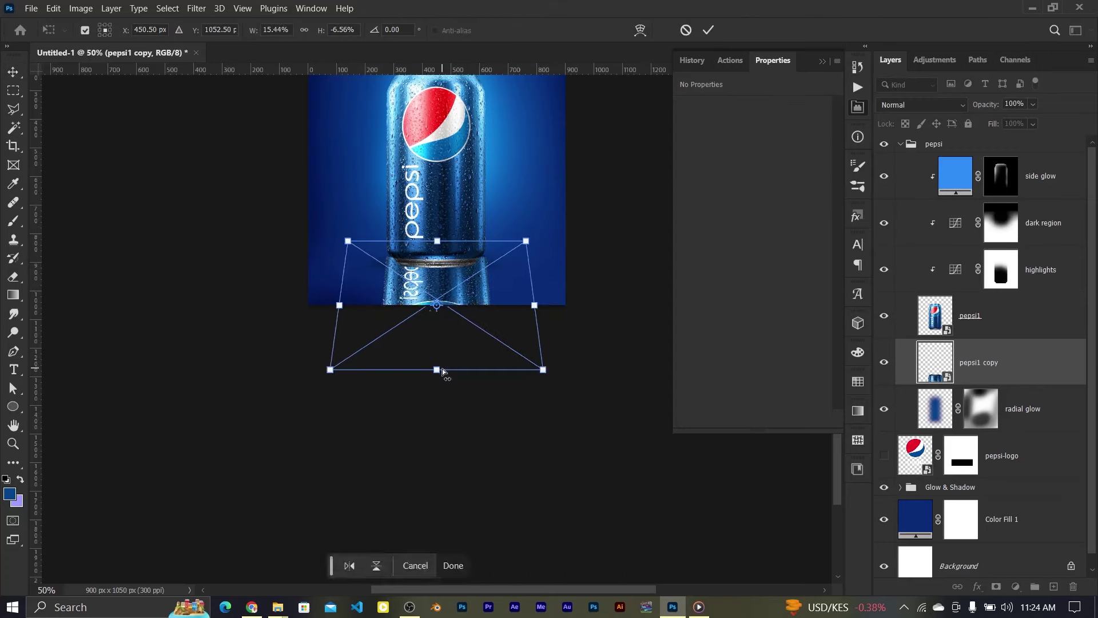
left_click_drag(437, 370, 421, 348)
left_click(709, 30)
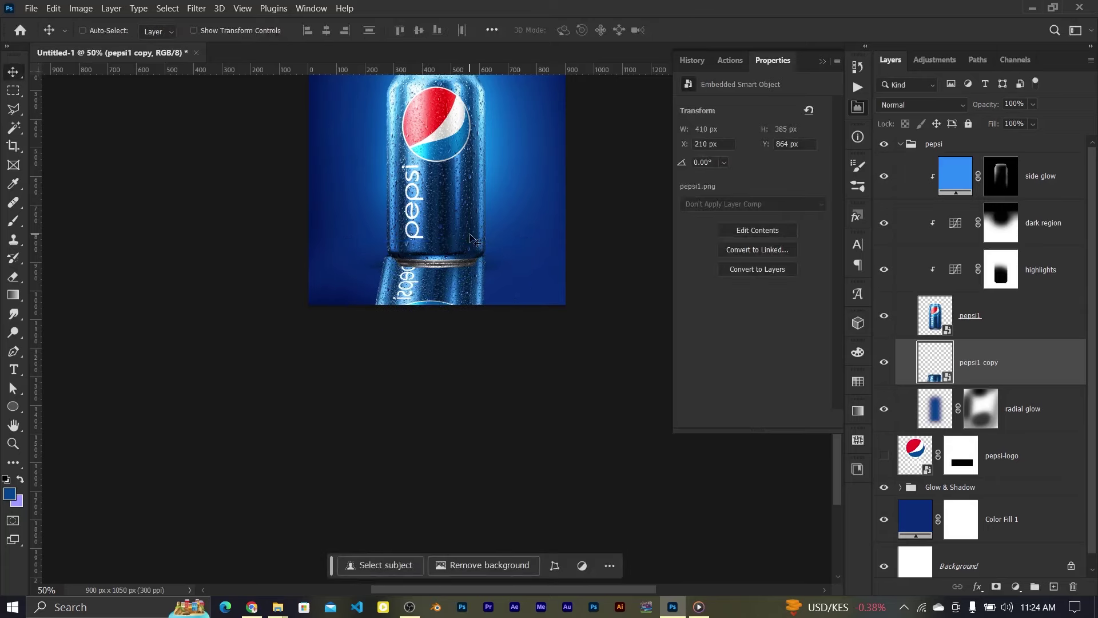
Step: Compress the reflection's height further and nudge it down about 5 px
key("ctrl+t")
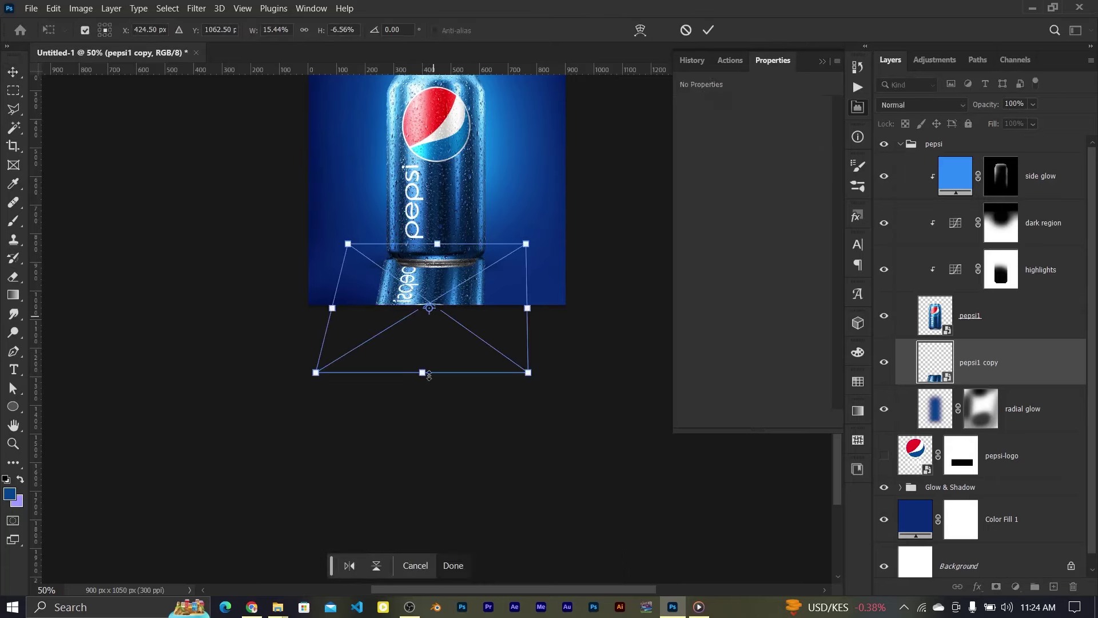
left_click_drag(423, 372, 433, 375)
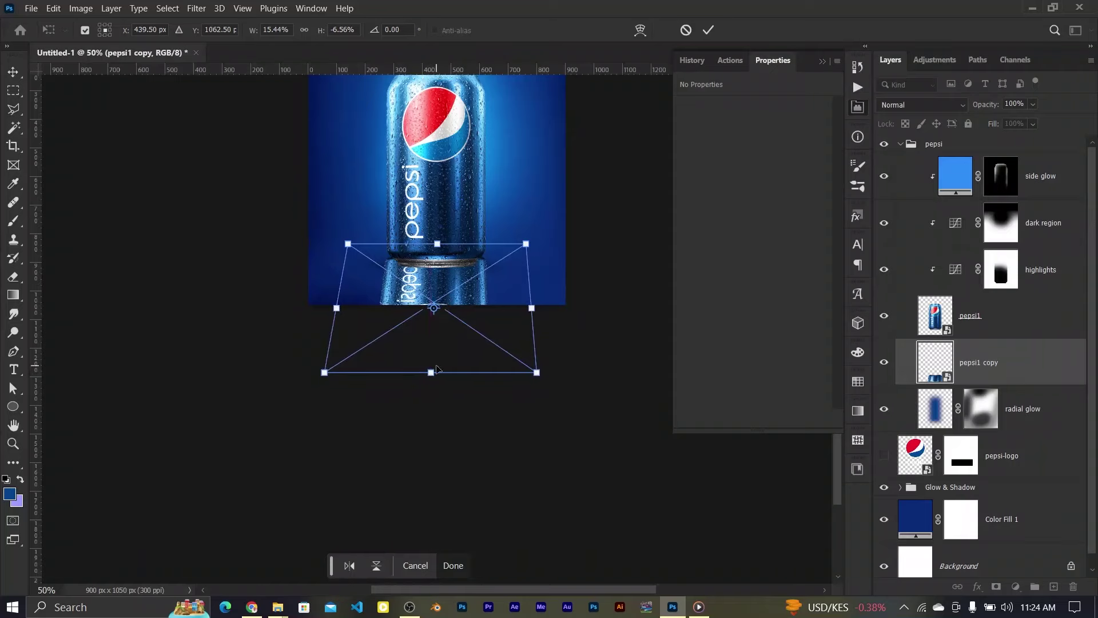
left_click_drag(435, 308, 433, 280)
left_click_drag(431, 373, 434, 334)
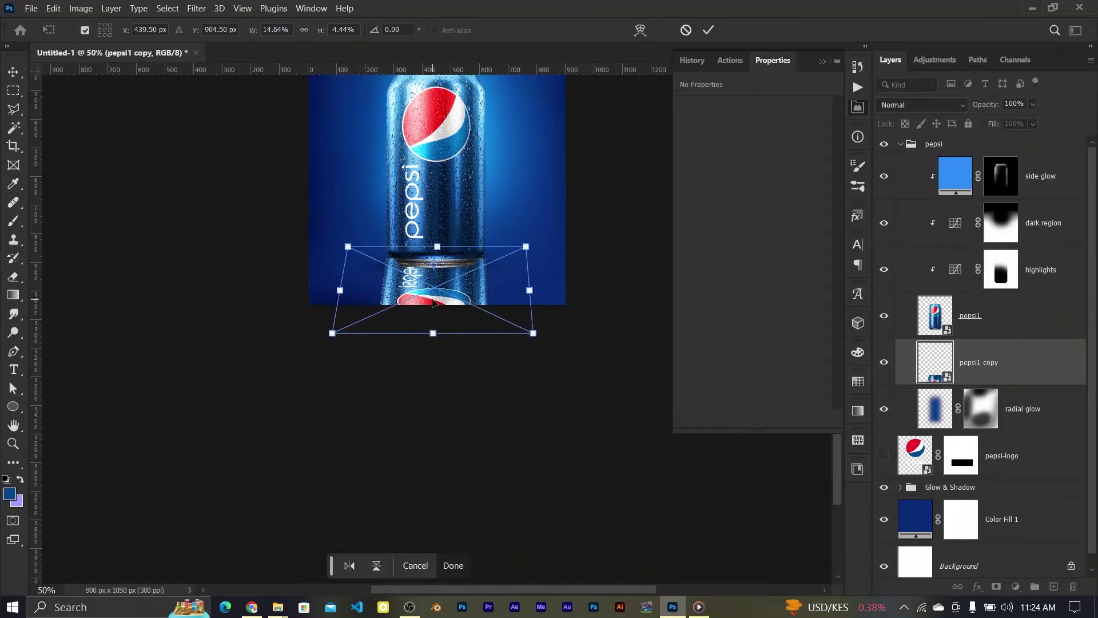
key("shift+Down")
Step: Narrow the reflection from its right side and commit its final shape
left_click_drag(341, 293, 347, 293)
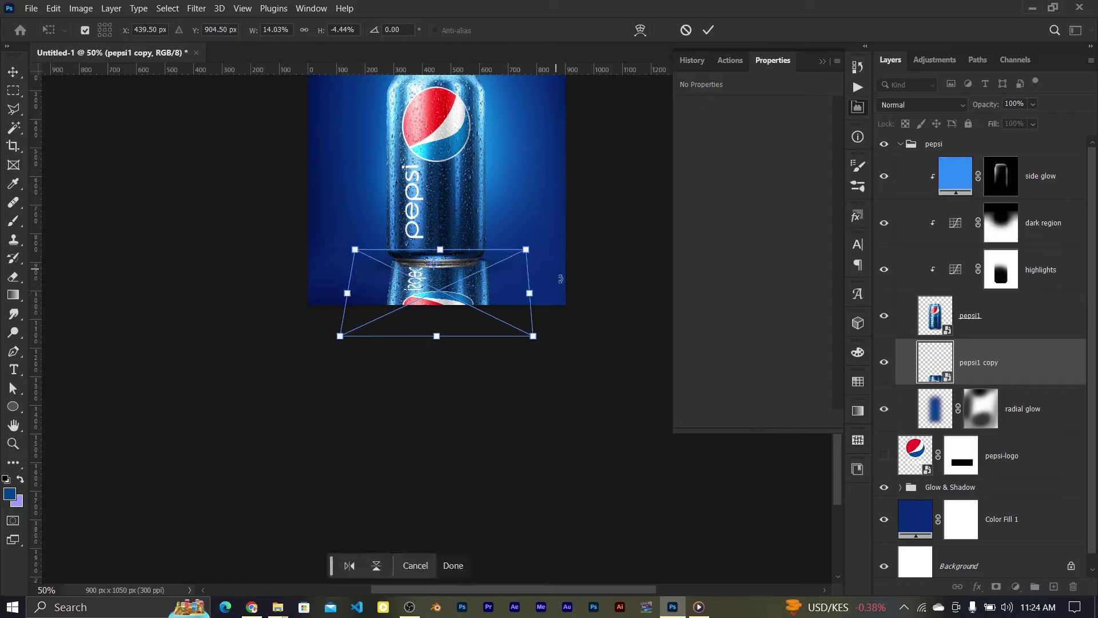
key("ctrl+z")
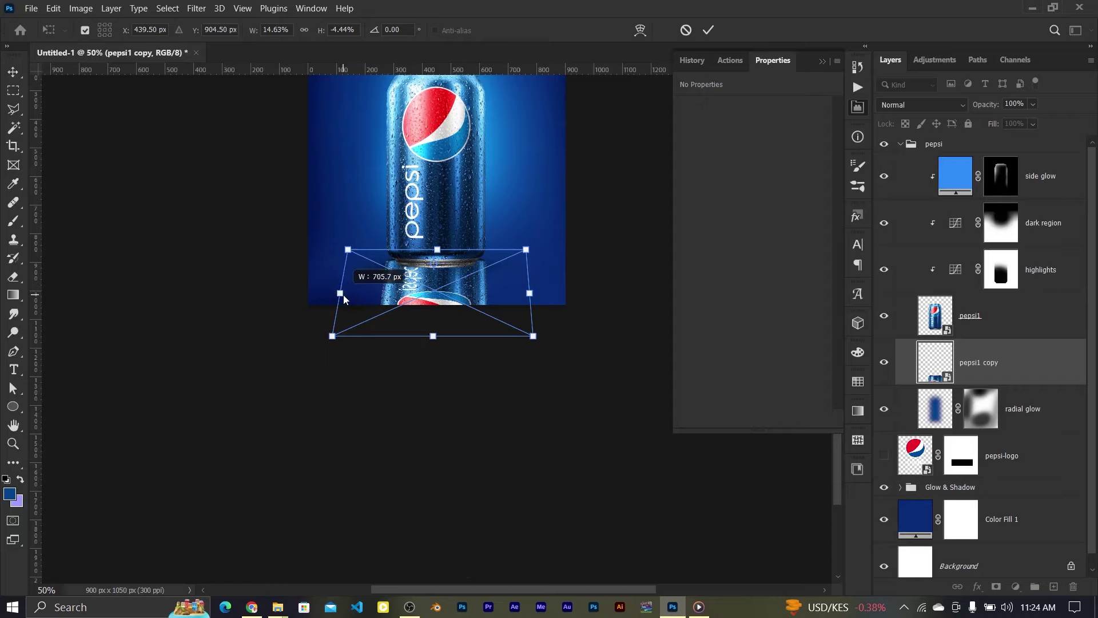
left_click_drag(529, 293, 521, 293)
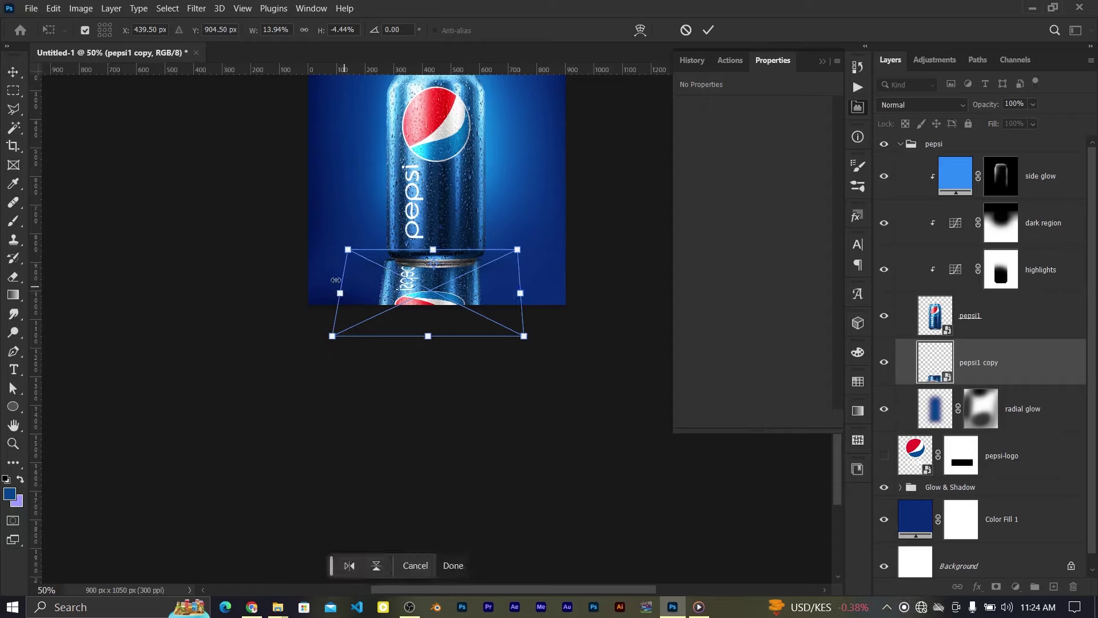
left_click_drag(336, 280, 352, 280)
key("ctrl+z")
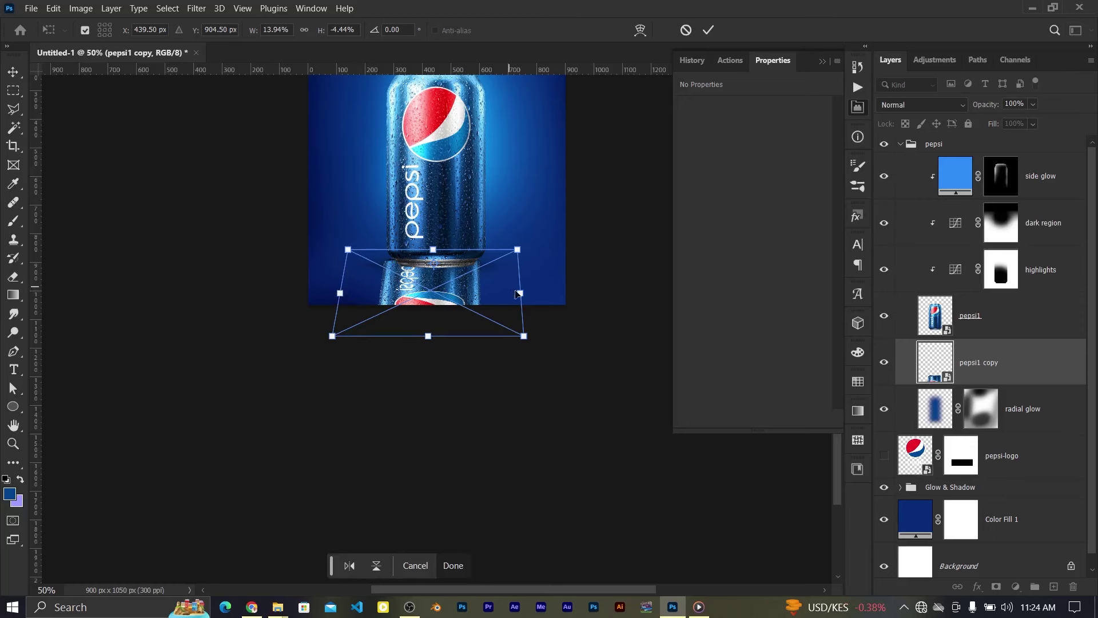
left_click_drag(428, 336, 430, 333)
left_click(708, 30)
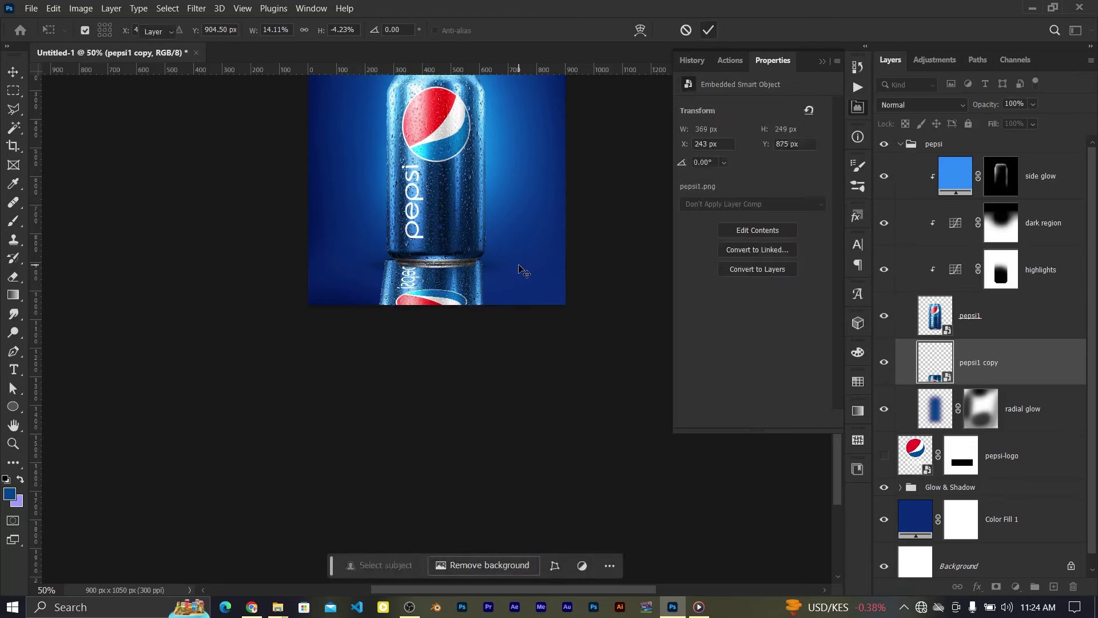
key("Return")
key("ctrl+plus")
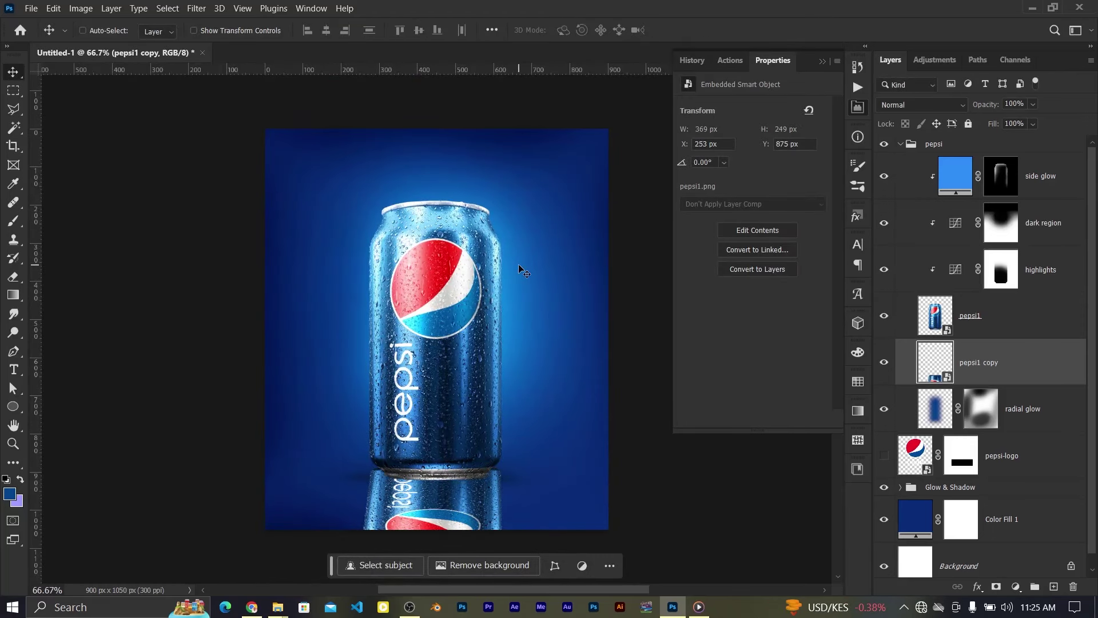
key("Down")
key("Down")
key("Down")
left_click(997, 588)
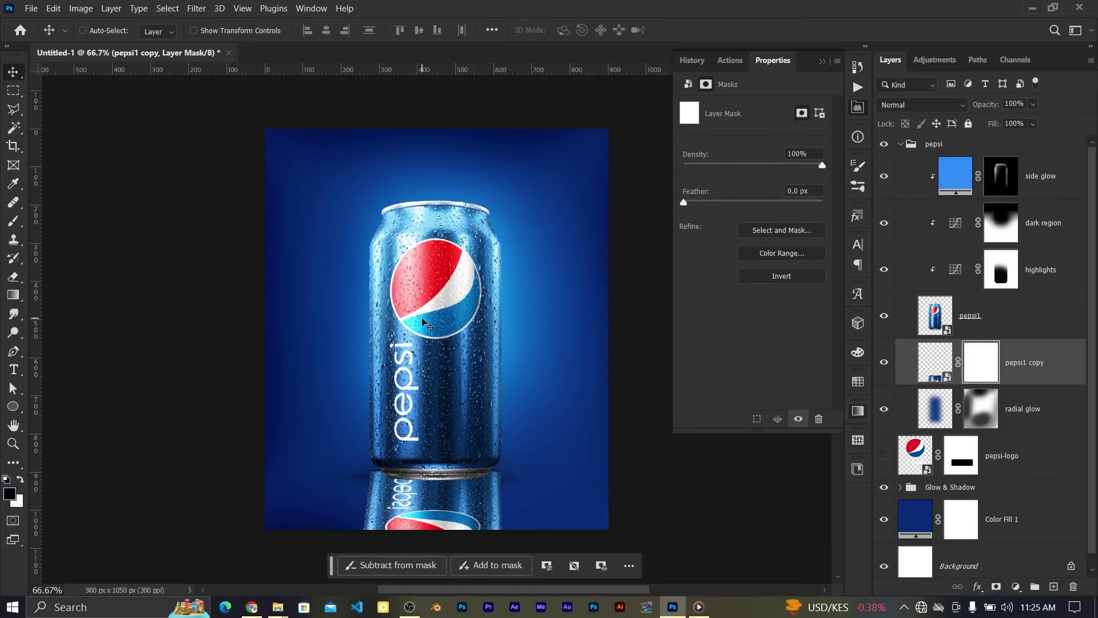
key("g")
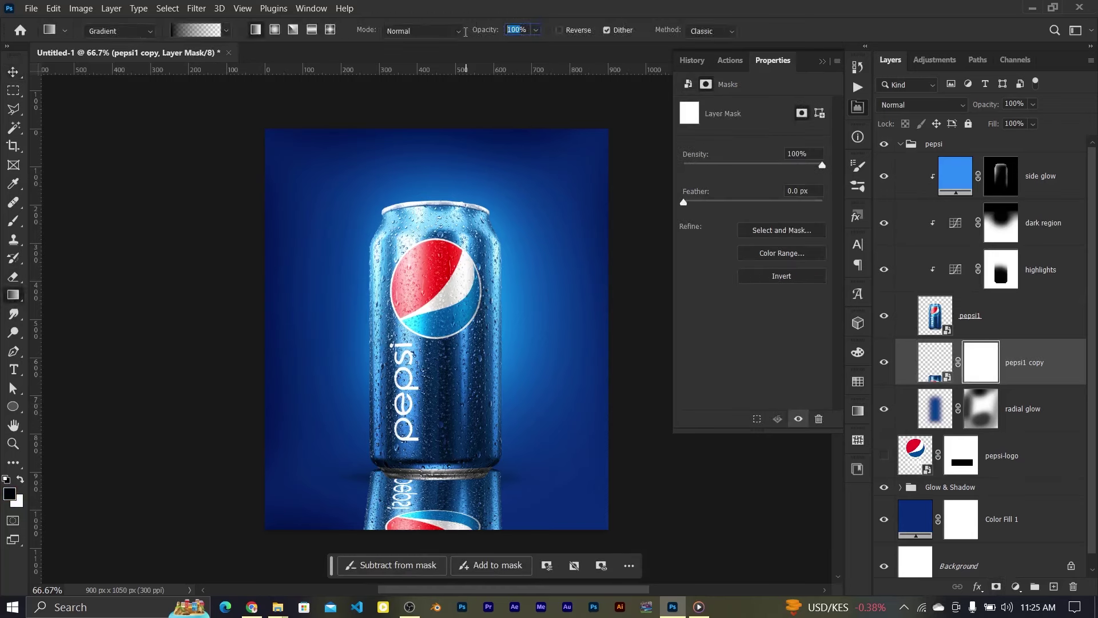
type("50")
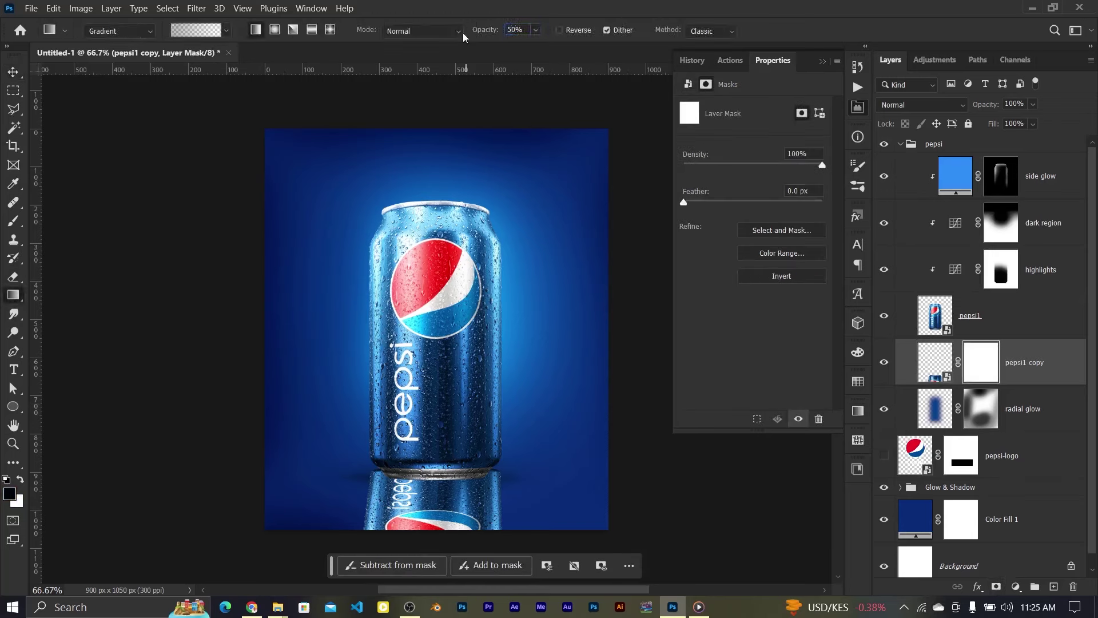
scroll(435, 320, "down", 5)
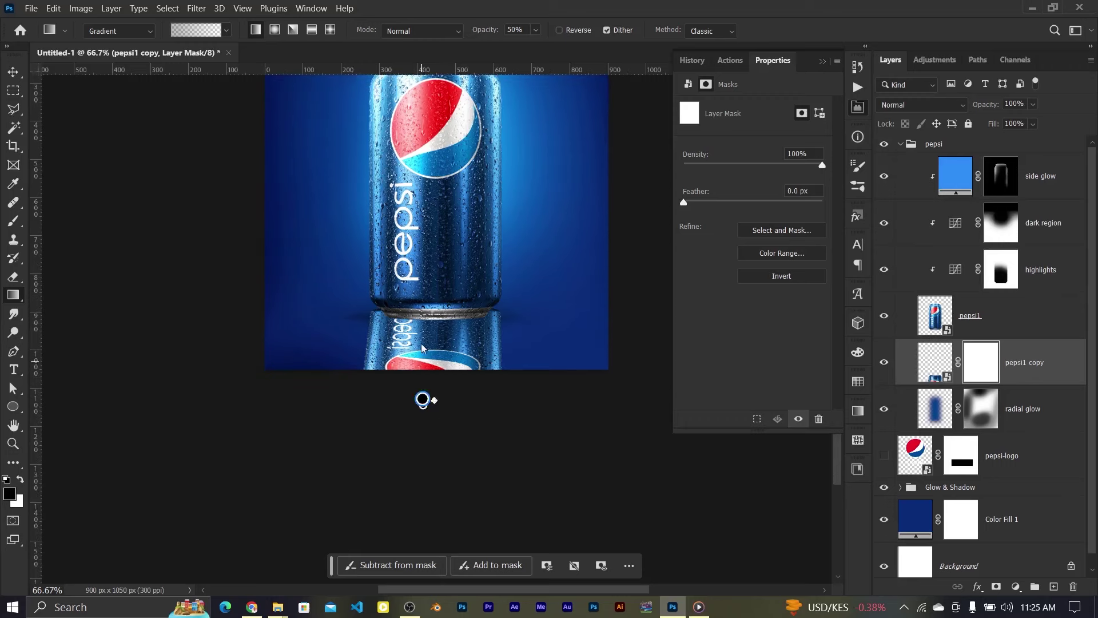
left_click_drag(423, 405, 427, 326)
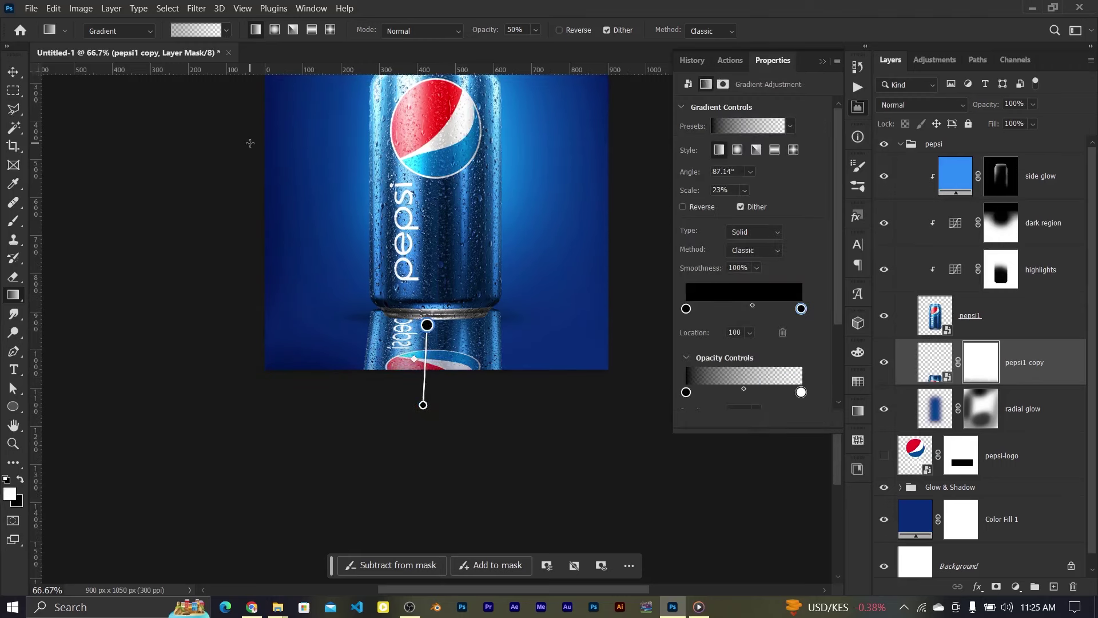
key("x")
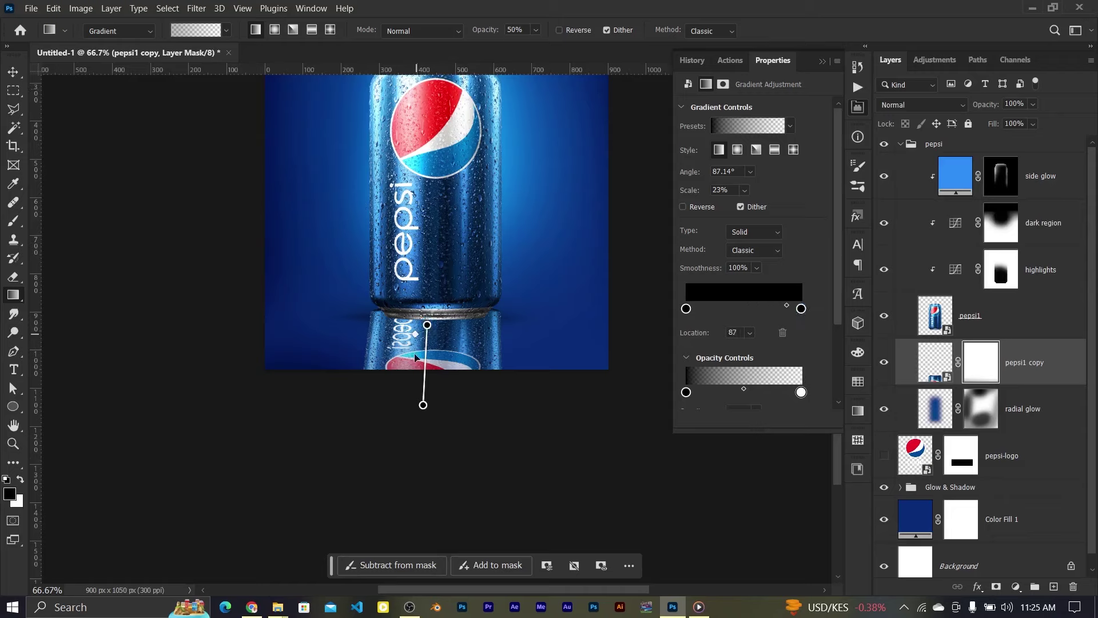
left_click(987, 371)
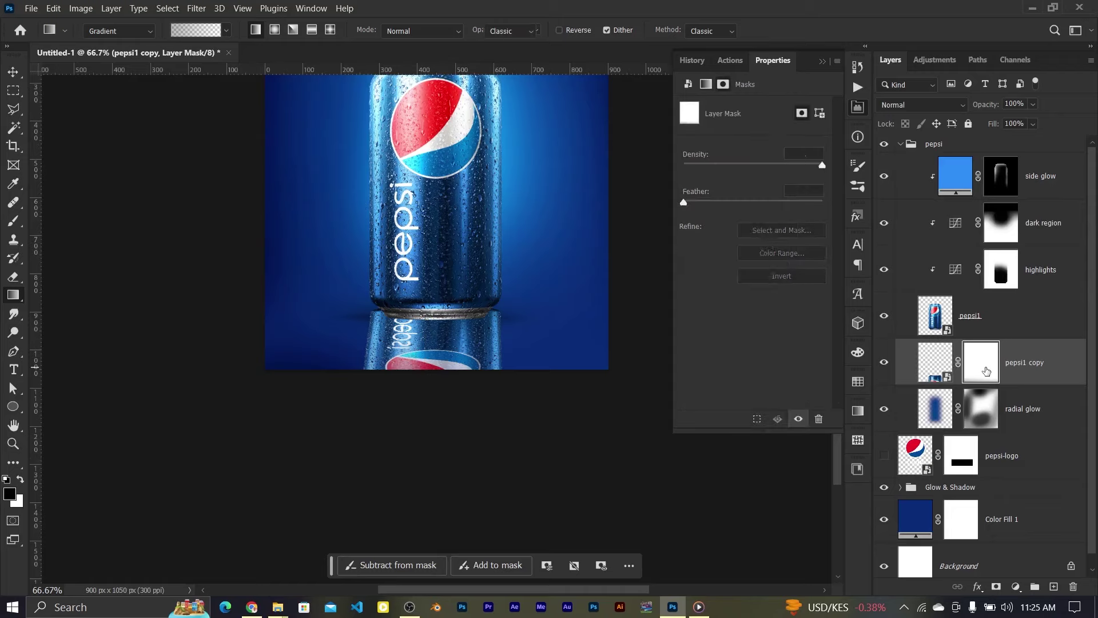
key("Delete")
left_click(996, 587)
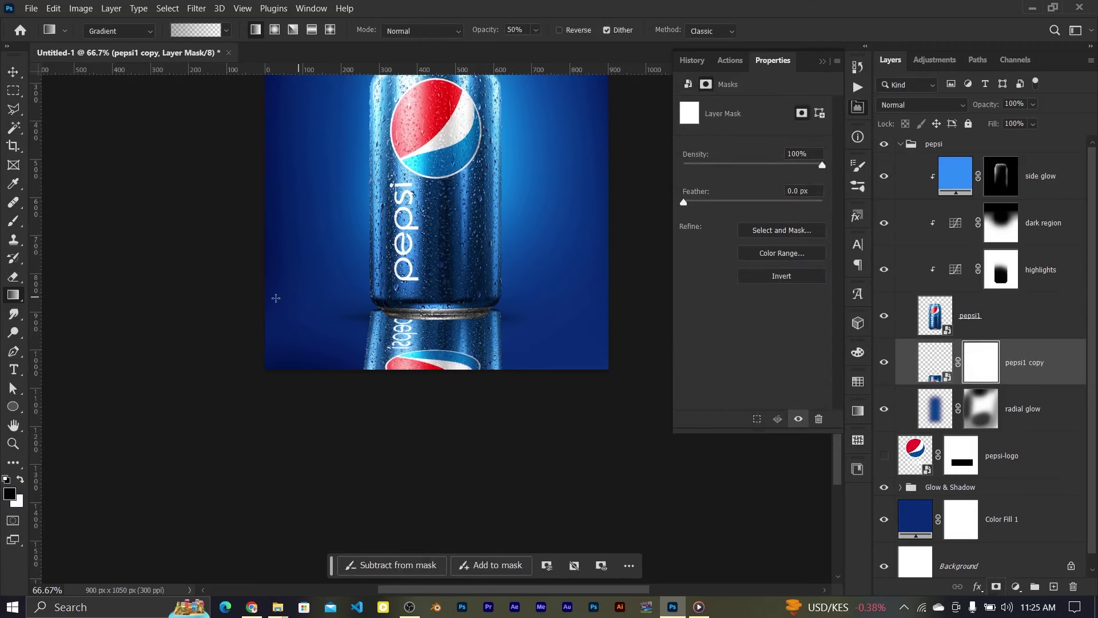
key("ctrl+z")
key("ctrl+0")
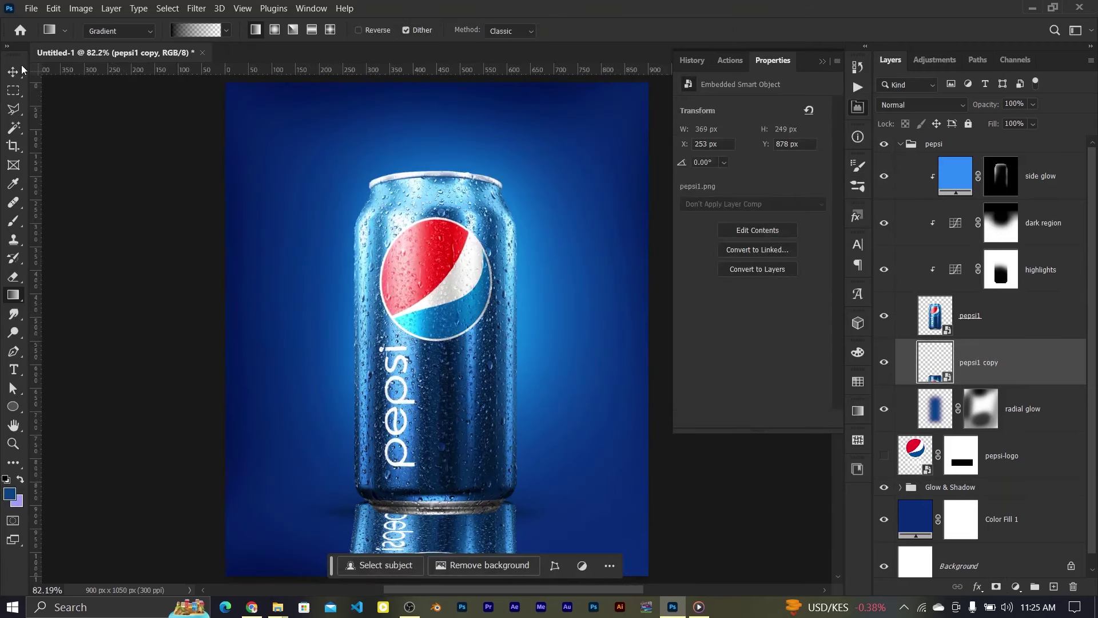
key("b")
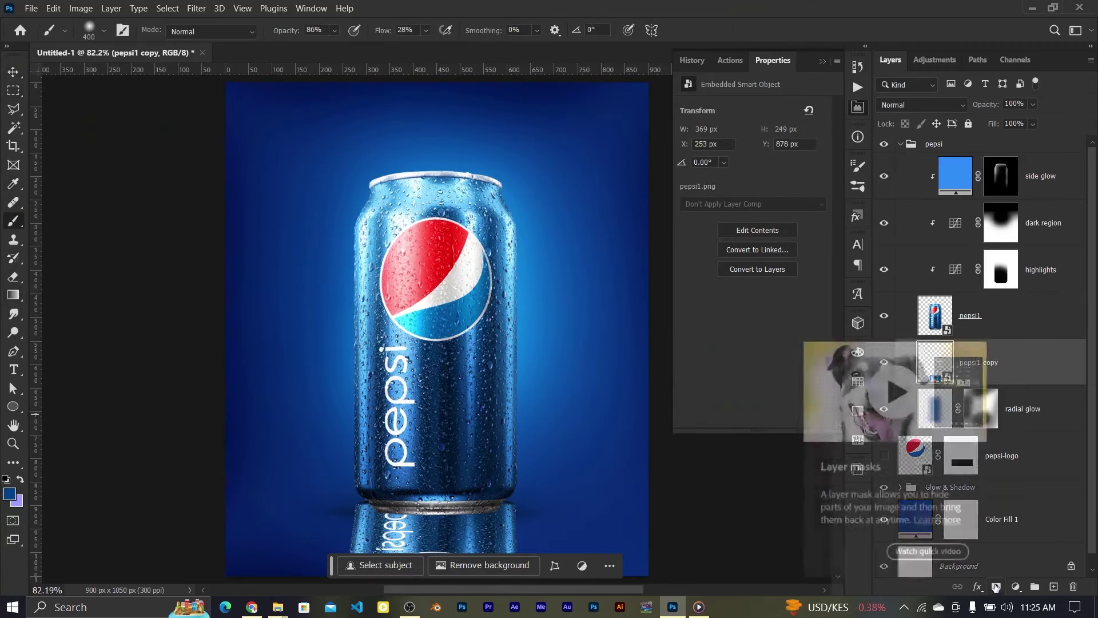
Step: Add a layer mask to the reflection and paint out its lower part
left_click(996, 587)
scroll(629, 461, "down", 3)
scroll(515, 400, "down", 2)
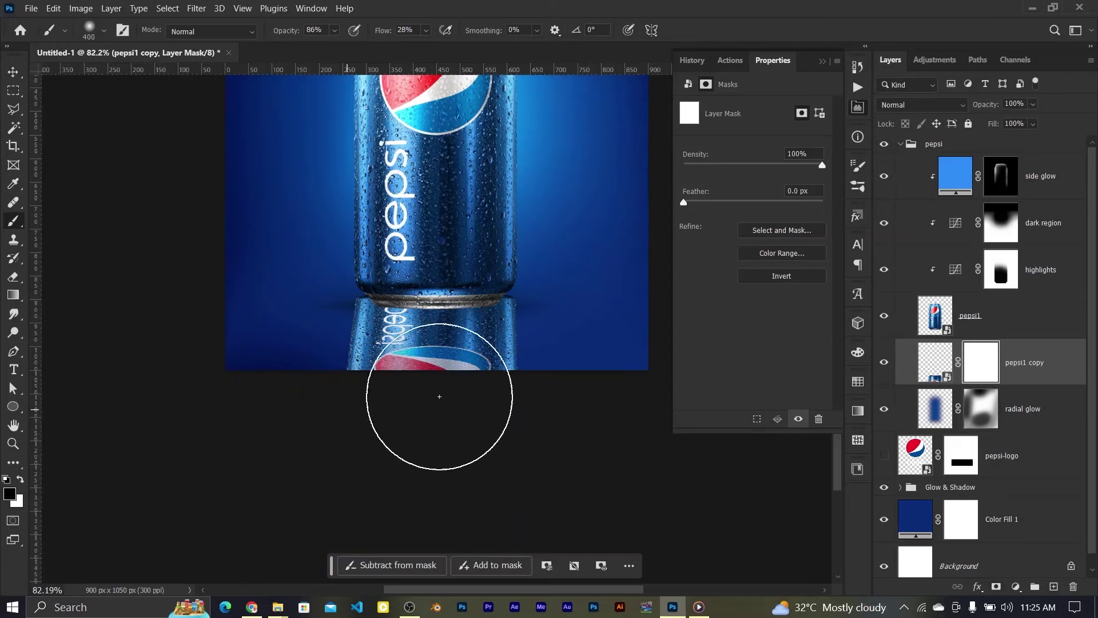
left_click_drag(440, 397, 321, 341)
key("bracketleft")
key("bracketleft")
key("bracketleft")
key("bracketleft")
key("bracketleft")
key("bracketleft")
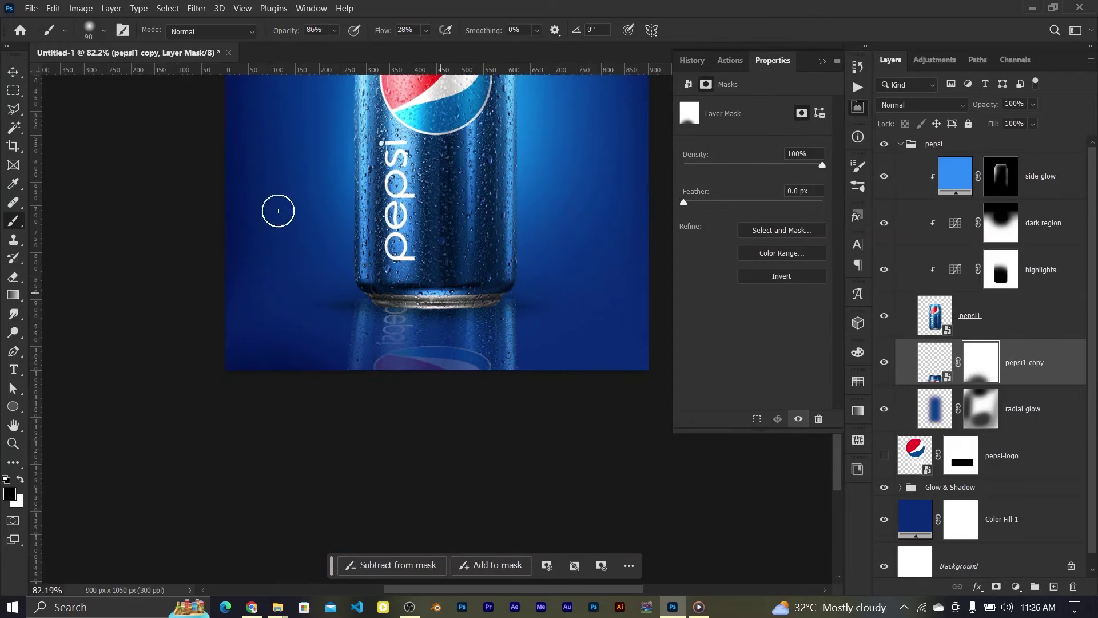
Step: Move the reflection slightly down and narrow it from both sides to fit under the can
key("v")
left_click(929, 366)
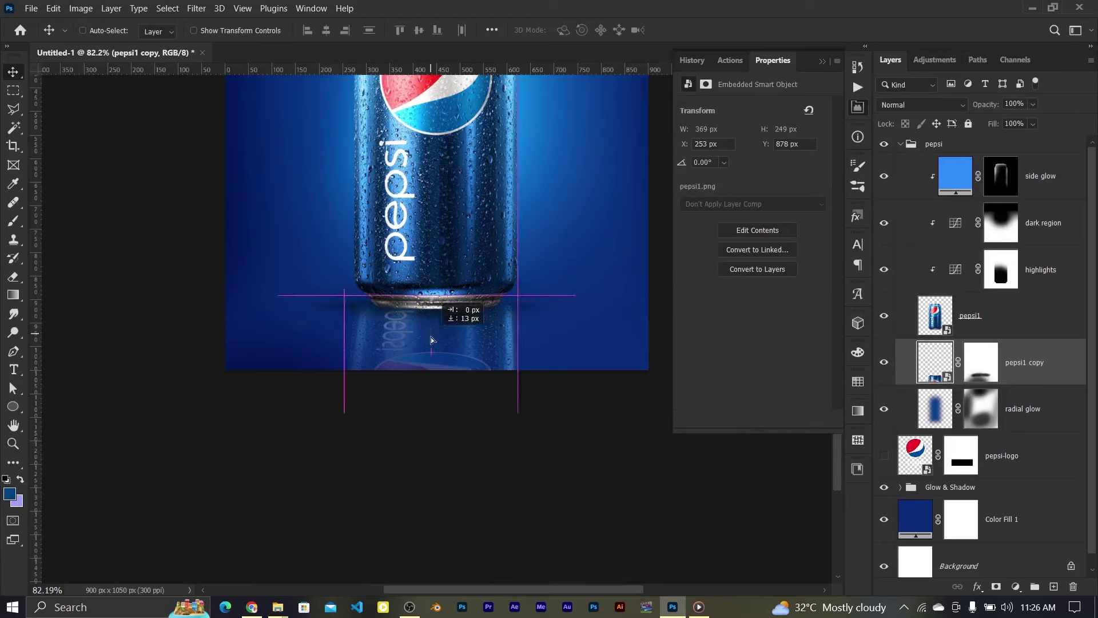
left_click_drag(431, 337, 424, 347)
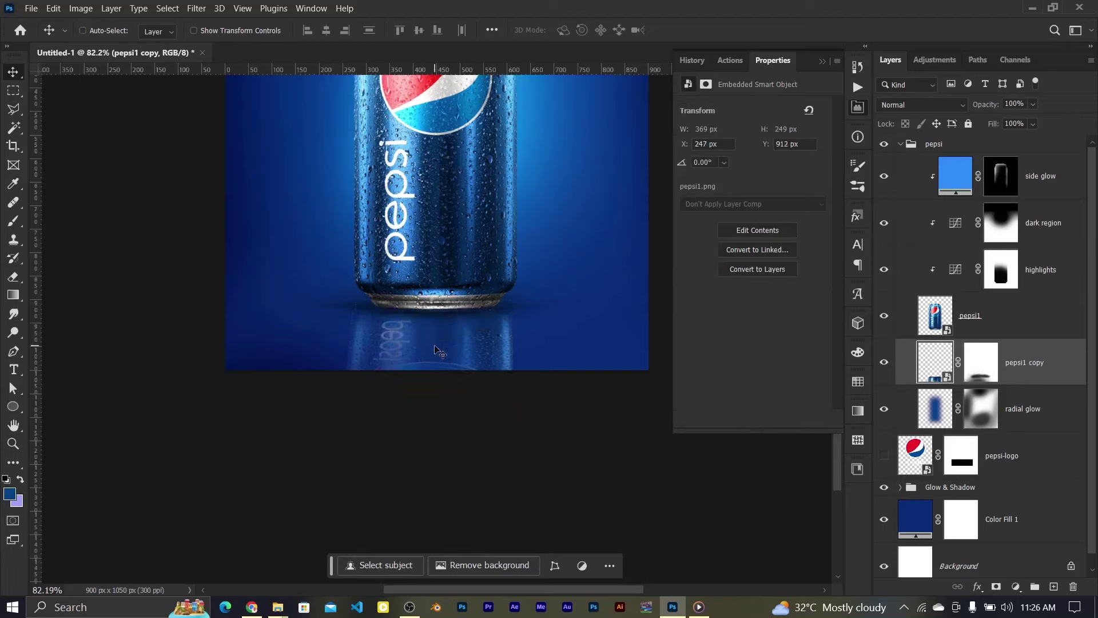
key("ctrl+t")
left_click_drag(341, 362, 353, 363)
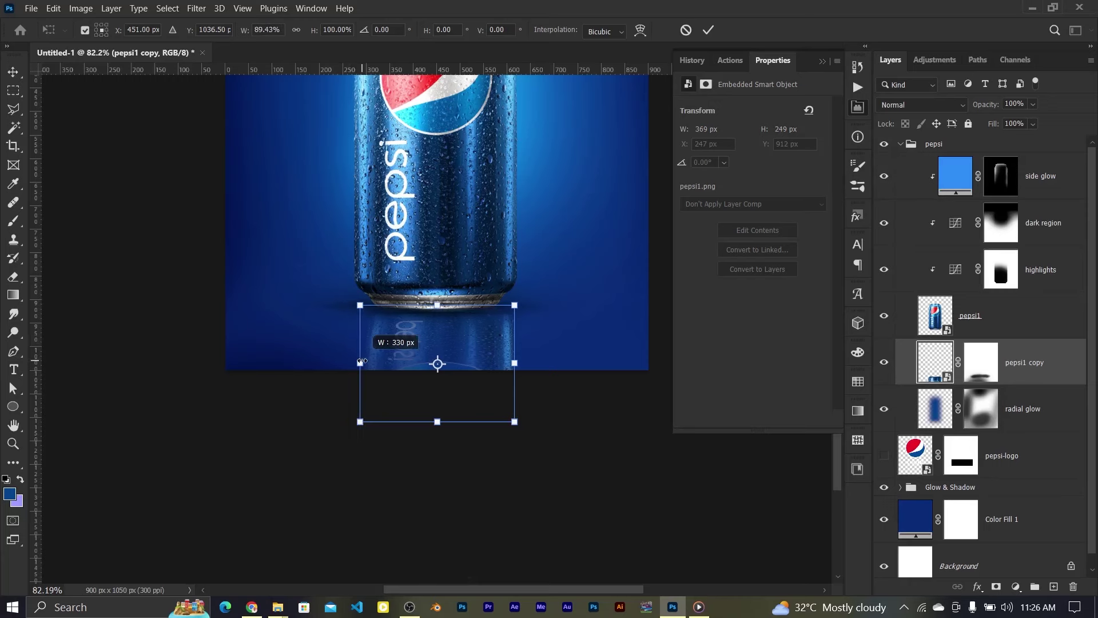
left_click_drag(514, 362, 507, 363)
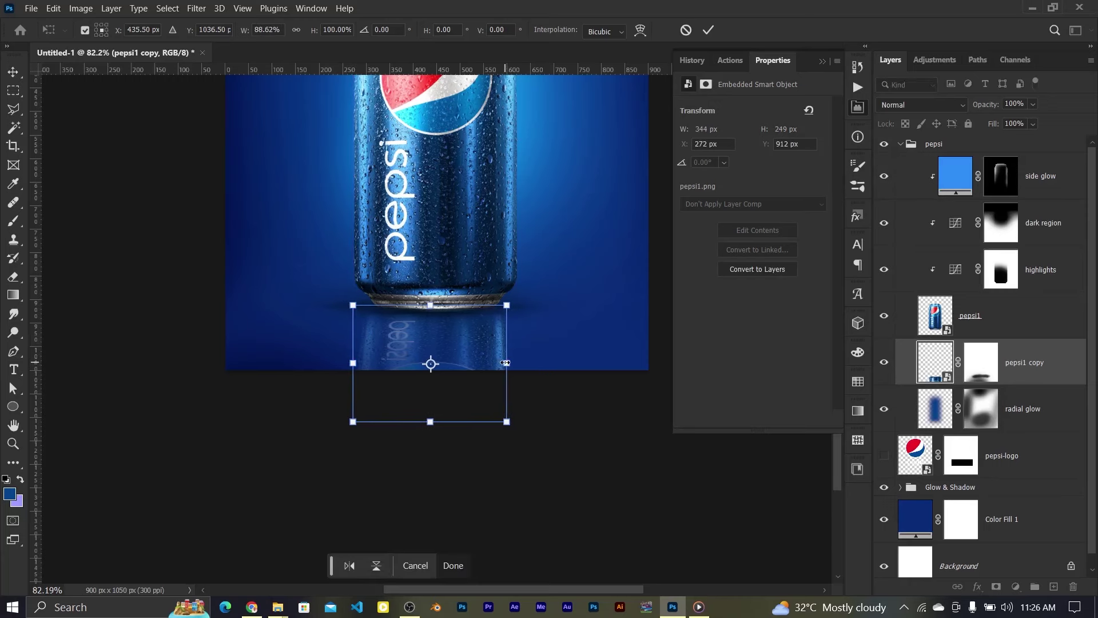
left_click(708, 29)
Step: Soften the reflection near the floor on its mask, then reselect the reflection layer
key("ctrl+0")
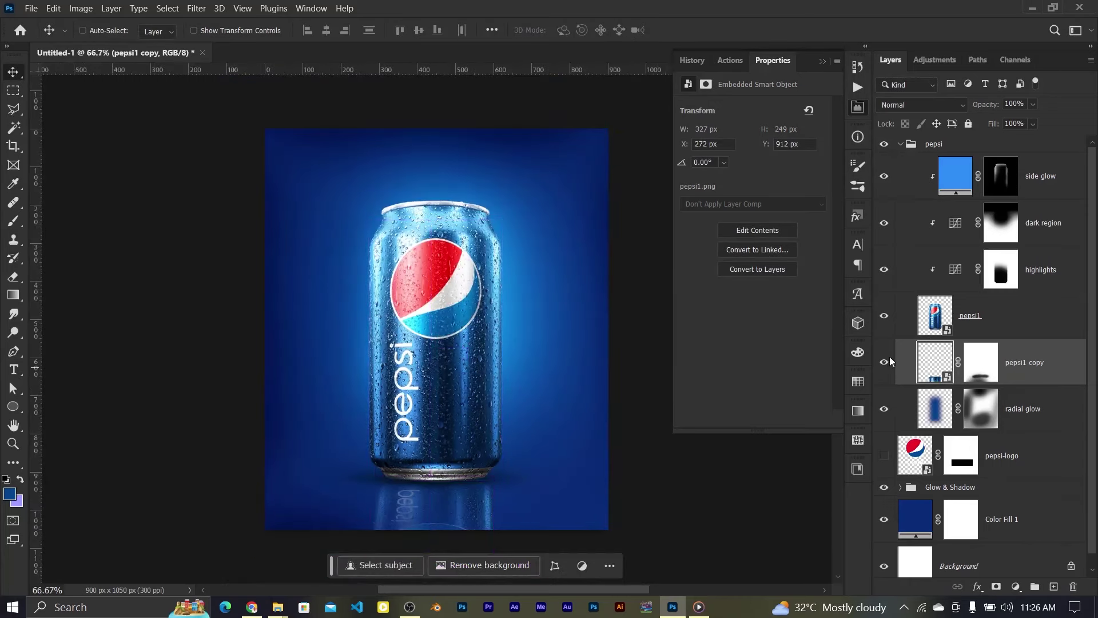
left_click(981, 363)
key("b")
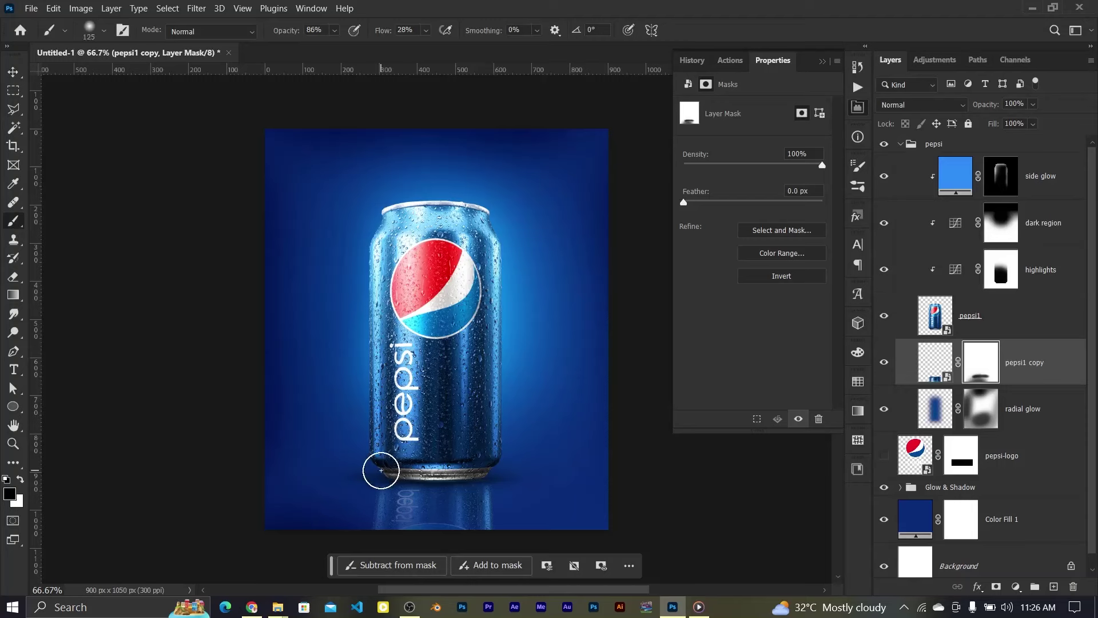
left_click(392, 509)
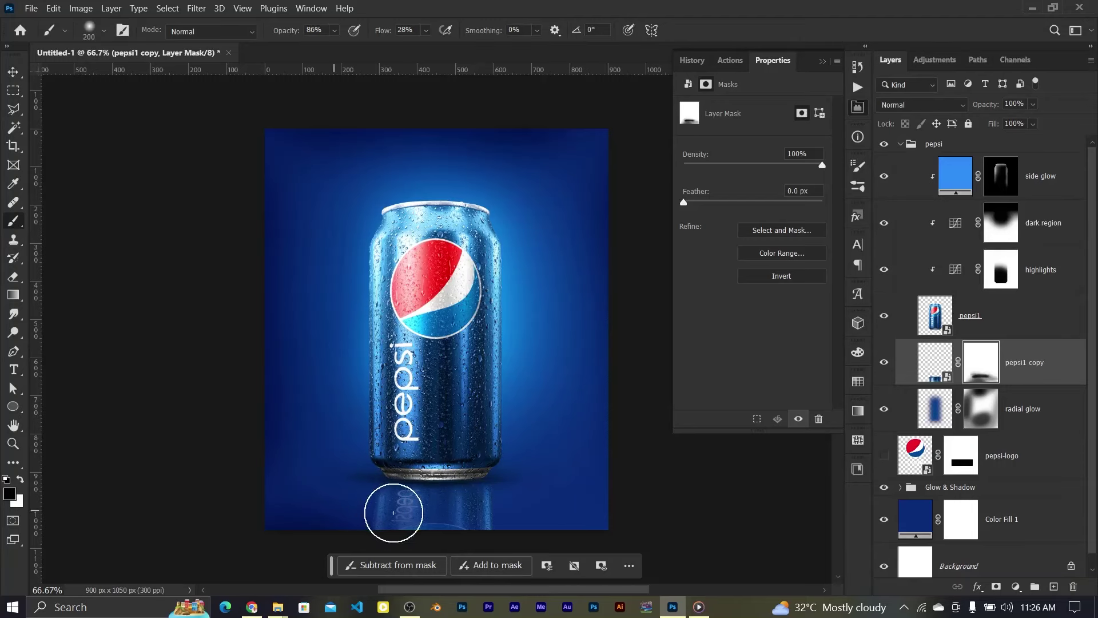
scroll(423, 504, "down", 5)
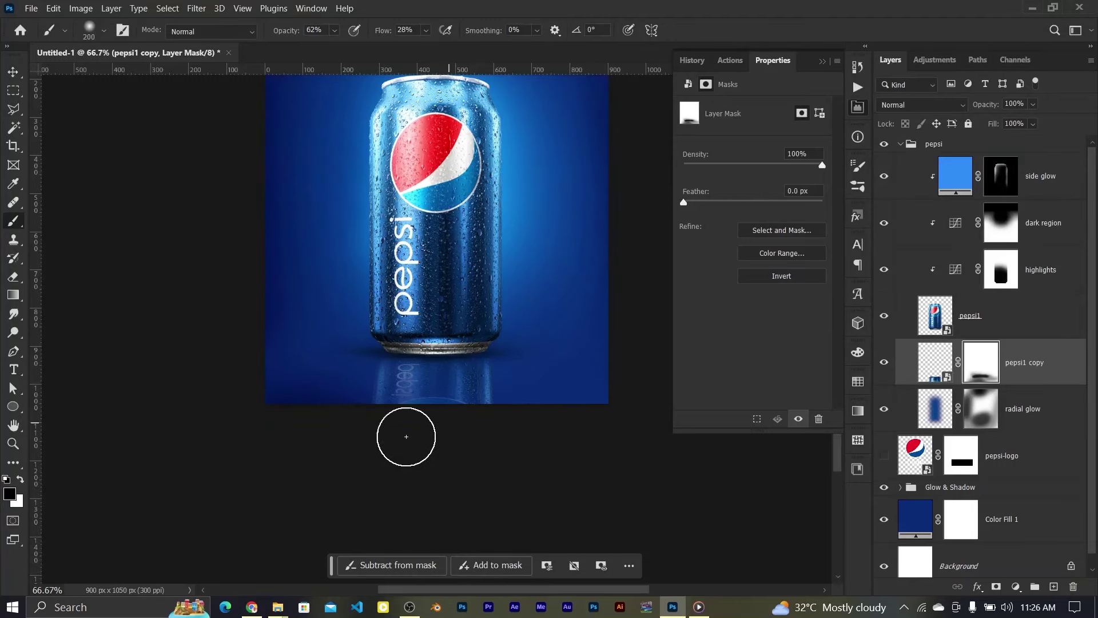
left_click(934, 367)
key("v")
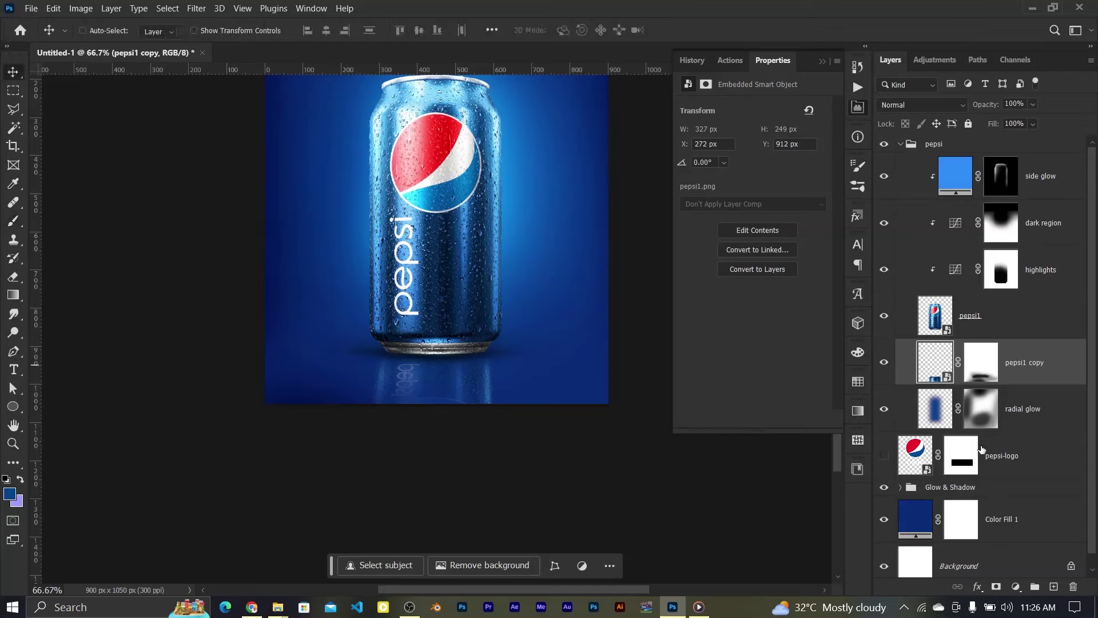
key("ctrl+t")
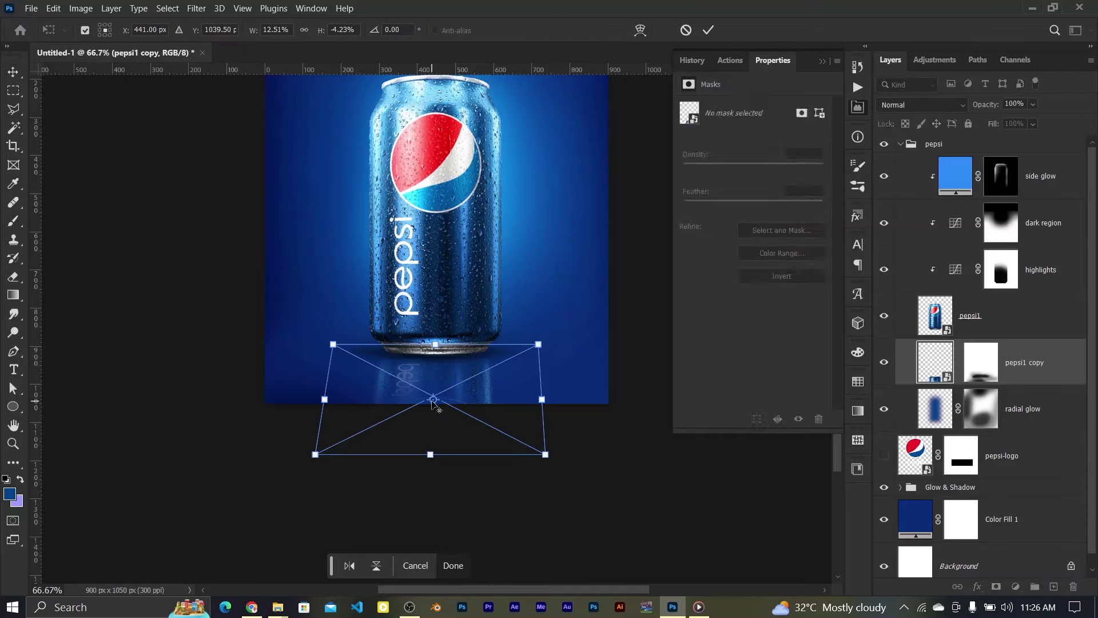
Step: Shorten the can's reflection by raising its bottom edge, then nudge it 10 px down
left_click_drag(430, 454, 430, 417)
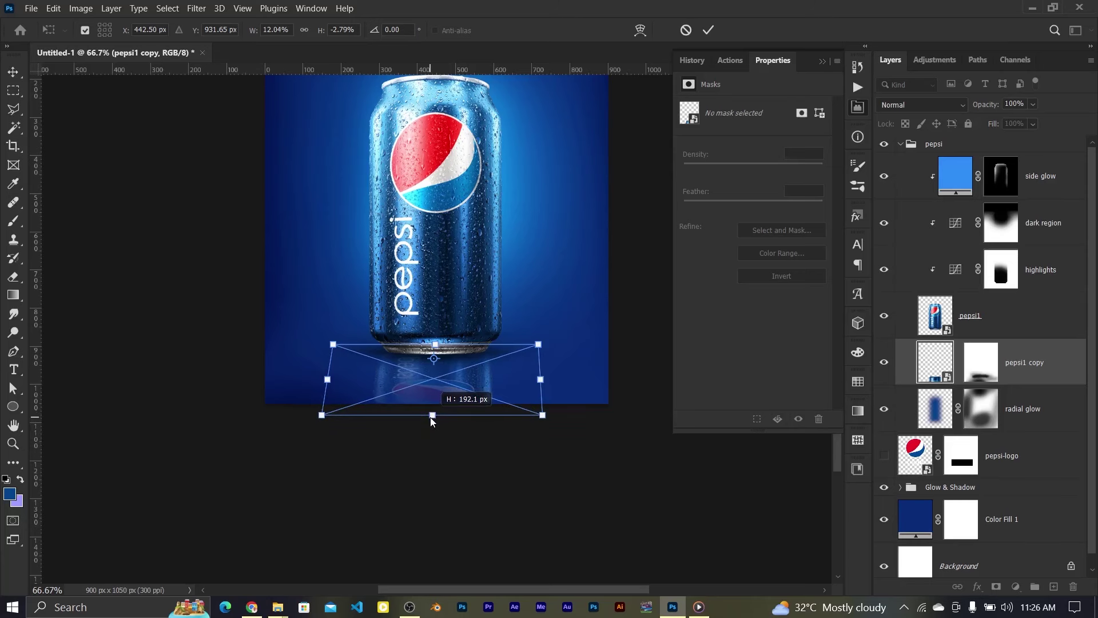
key("Return")
scroll(405, 383, "up", 3)
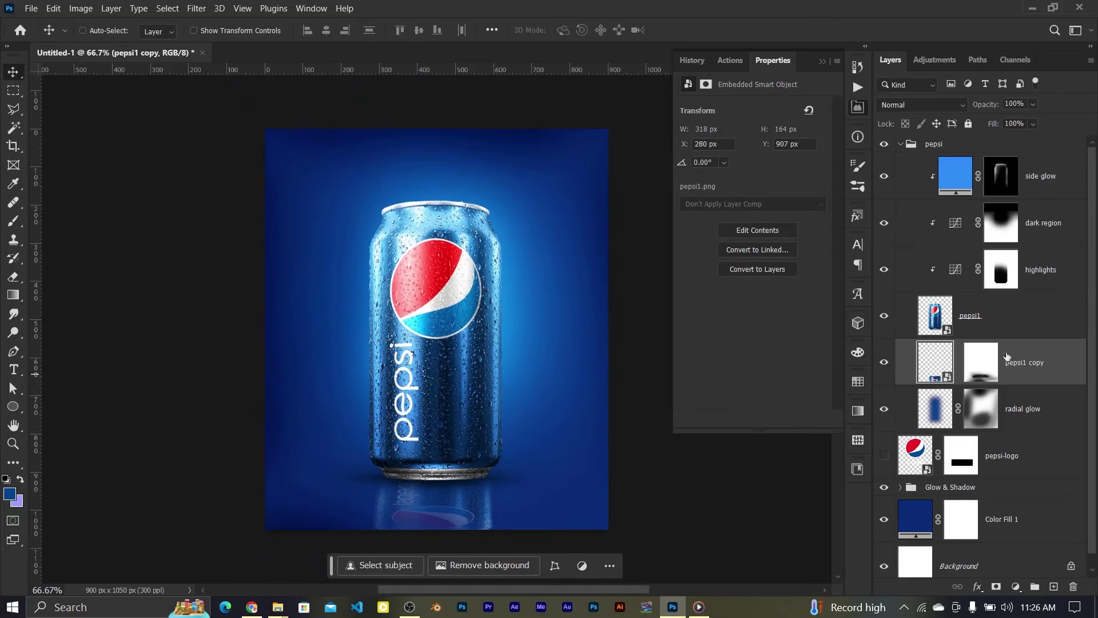
key("shift+Down")
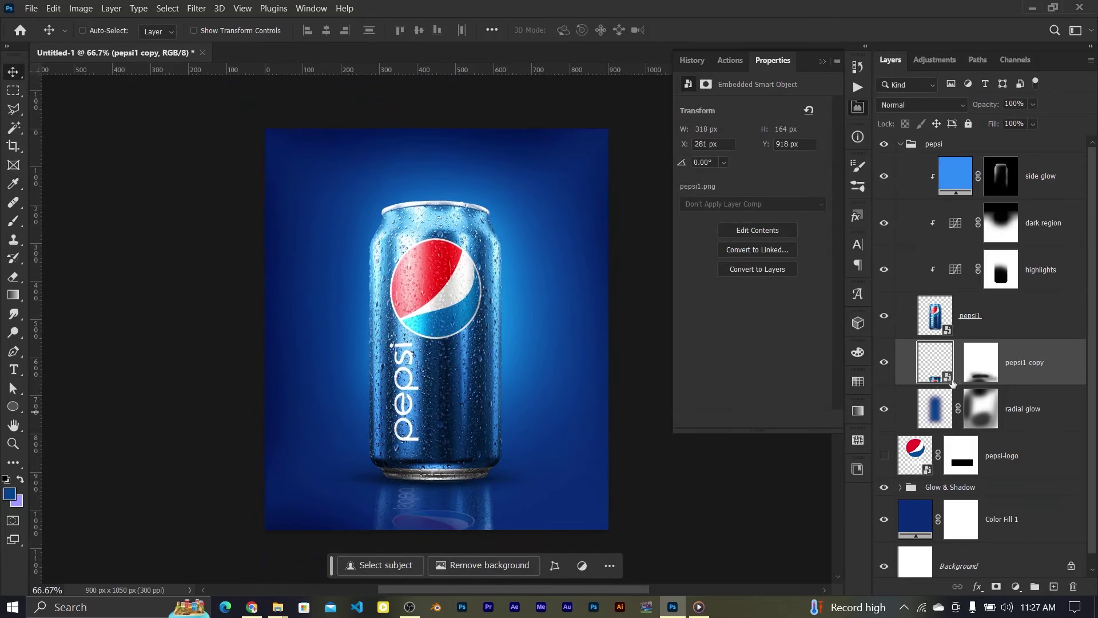
Step: Fade the reflection near the can's bottom by painting black on its mask with a 300 px brush
left_click(981, 363)
key("d")
key("b")
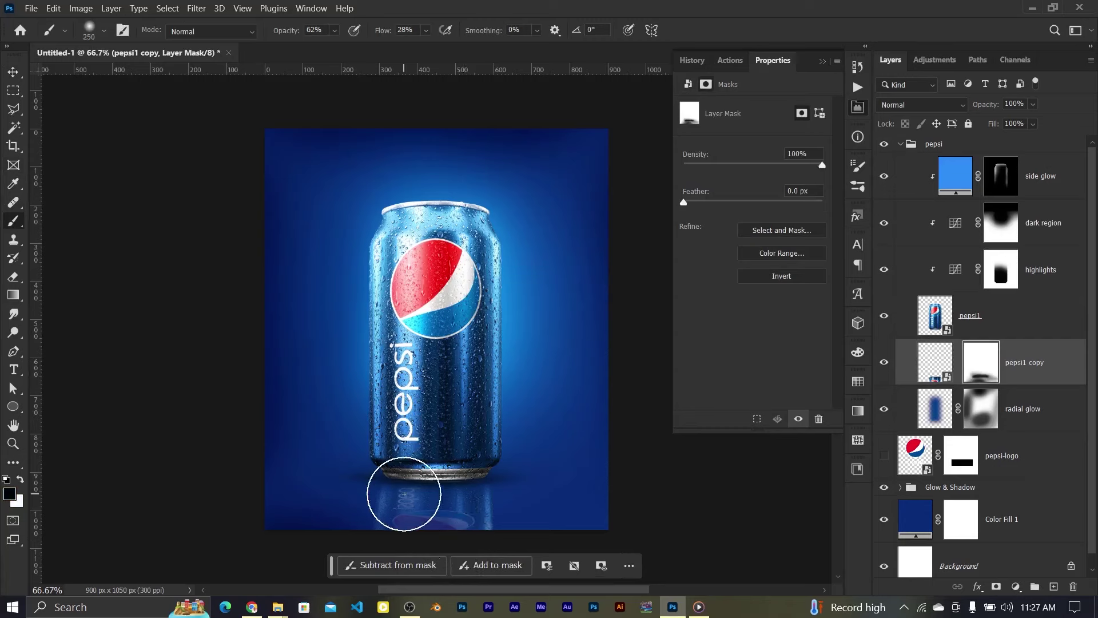
key("bracketright")
scroll(483, 452, "down", 1)
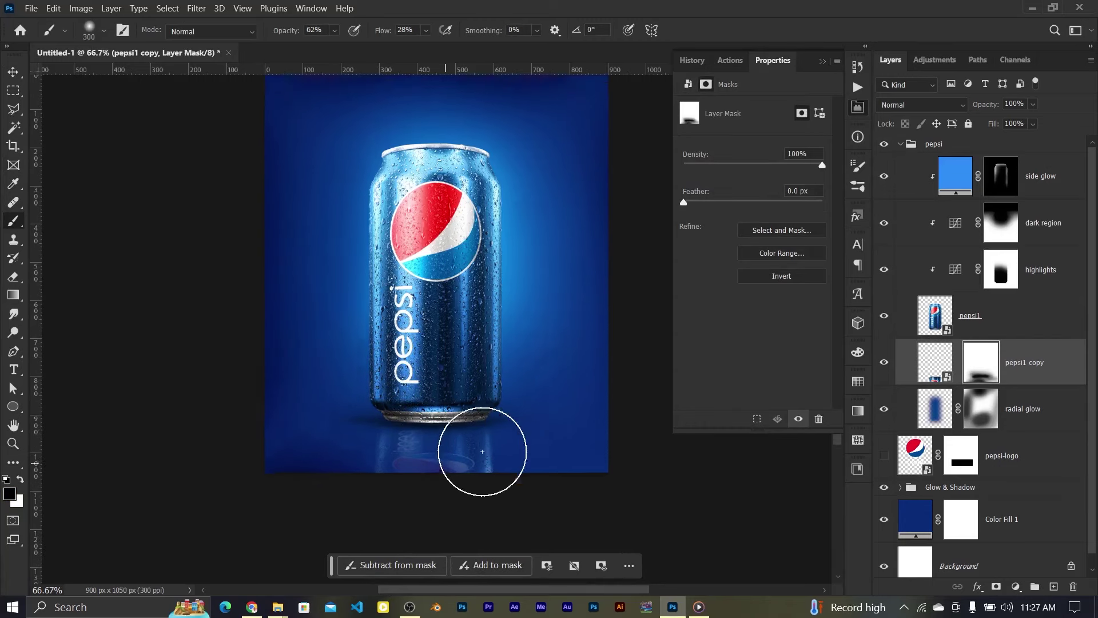
scroll(482, 452, "down", 1)
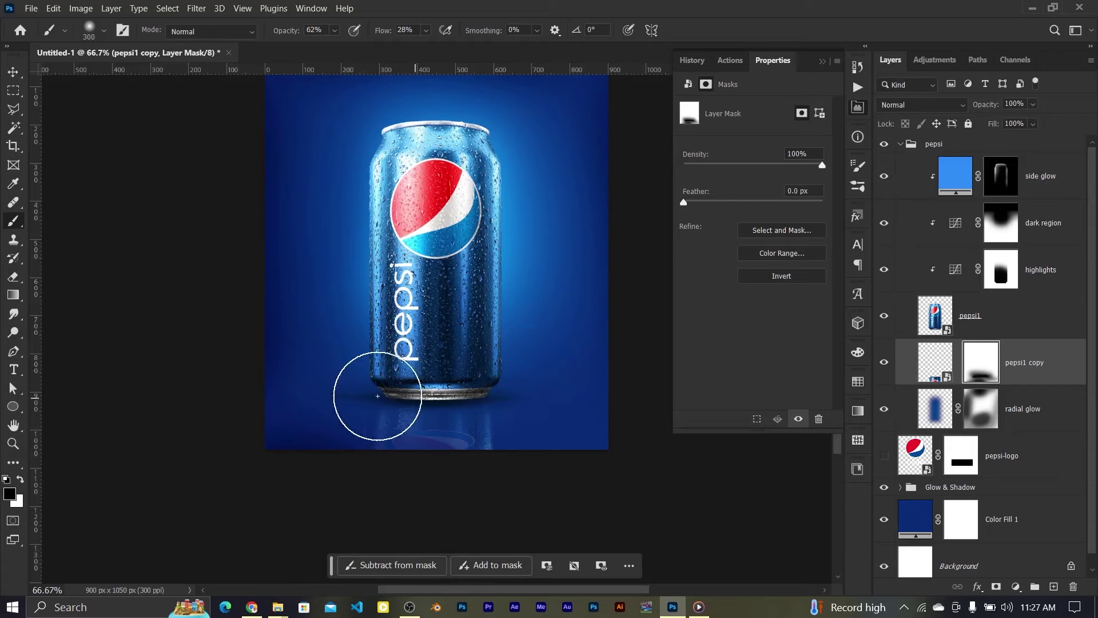
left_click_drag(378, 396, 490, 380)
Step: Restore parts of the reflection with a white 175 px brush, then collapse the pepsi group
key("bracketleft")
key("bracketleft")
key("bracketleft")
key("x")
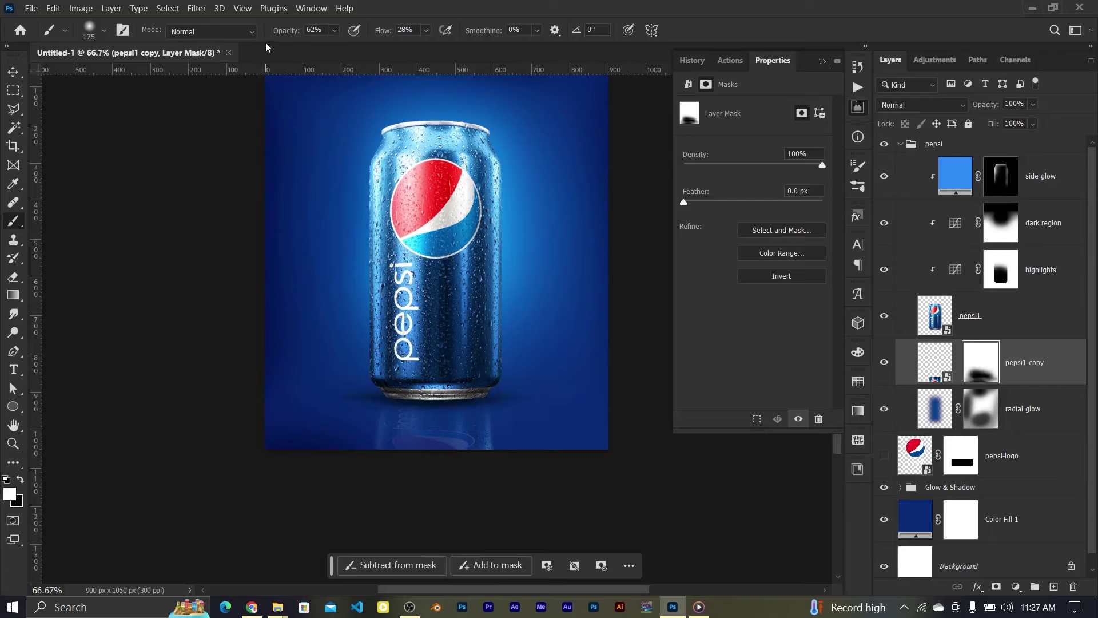
left_click_drag(375, 32, 384, 32)
left_click_drag(393, 405, 492, 400)
scroll(396, 365, "up", 2)
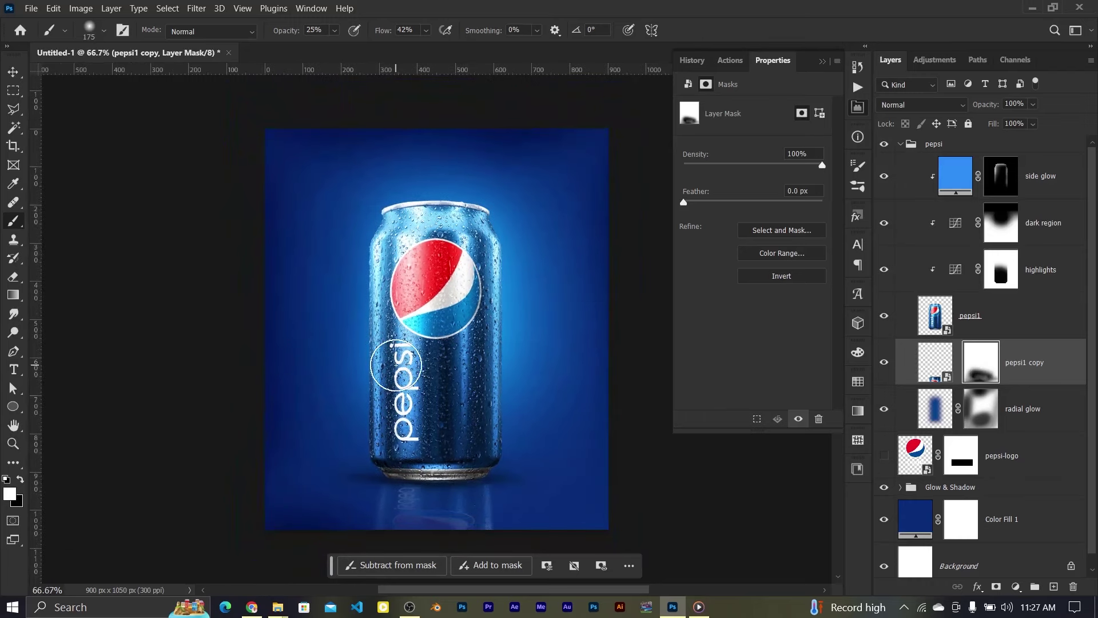
left_click(13, 73)
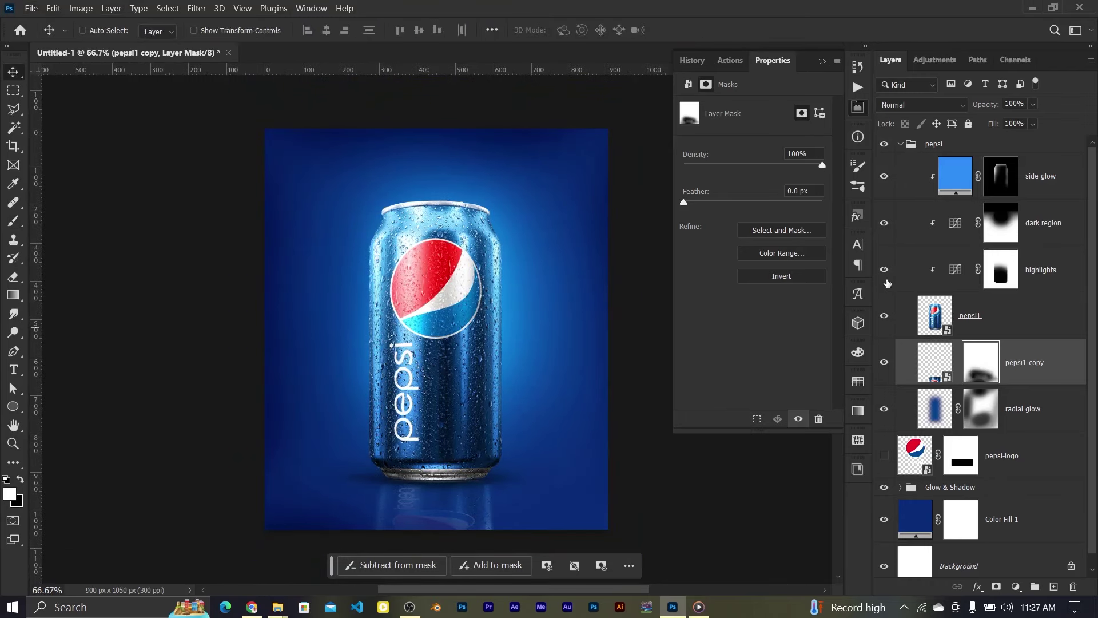
left_click(901, 144)
Step: On a new Layer 5, paint a soft white 300 px glow over the logo and set it to Screen
left_click(1054, 586)
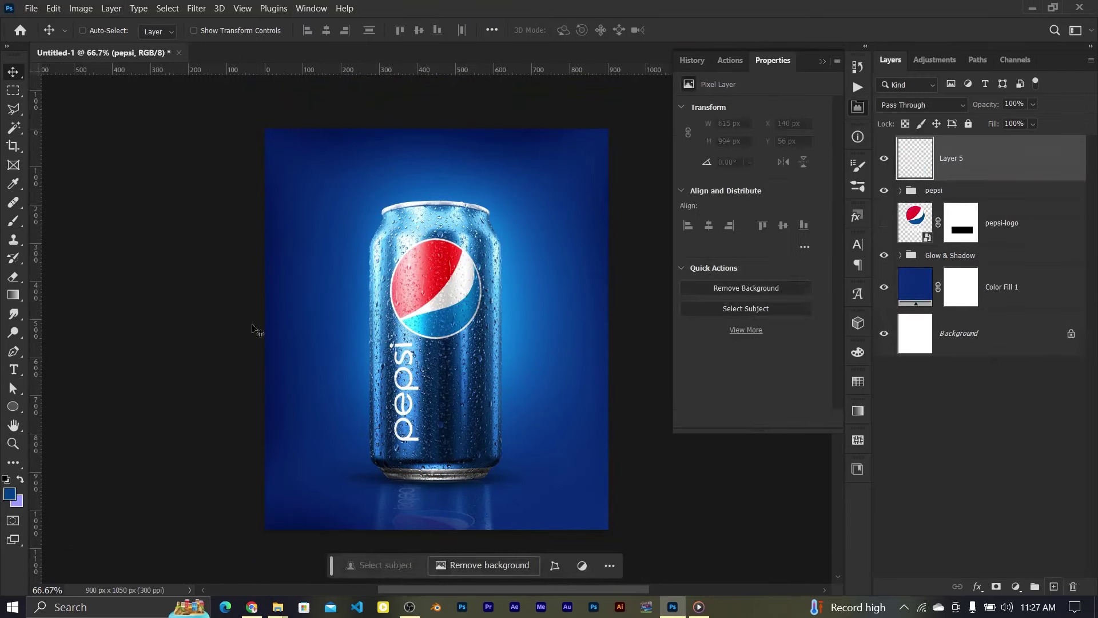
key("b")
key("bracketright")
key("bracketright")
key("bracketright")
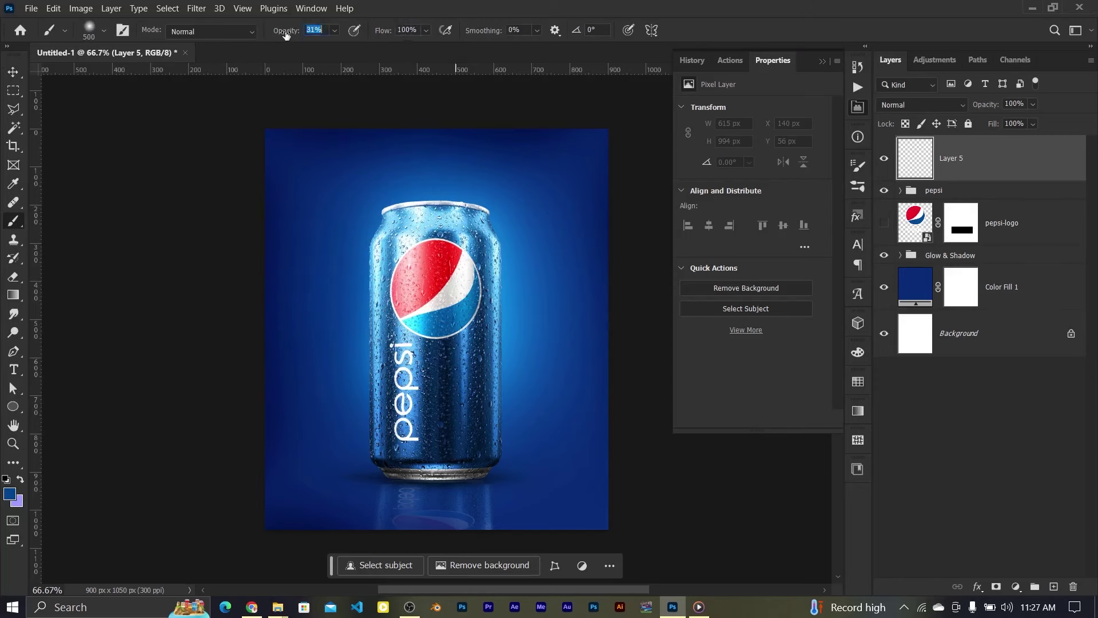
type("100")
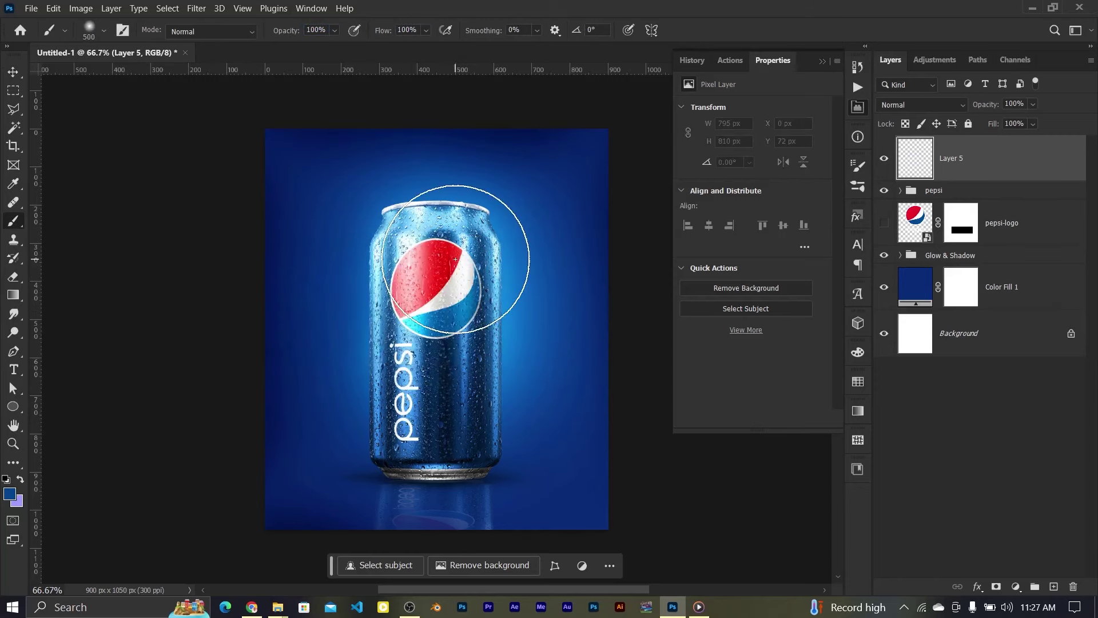
key("bracketleft")
key("bracketleft")
left_click(433, 293)
left_click(900, 106)
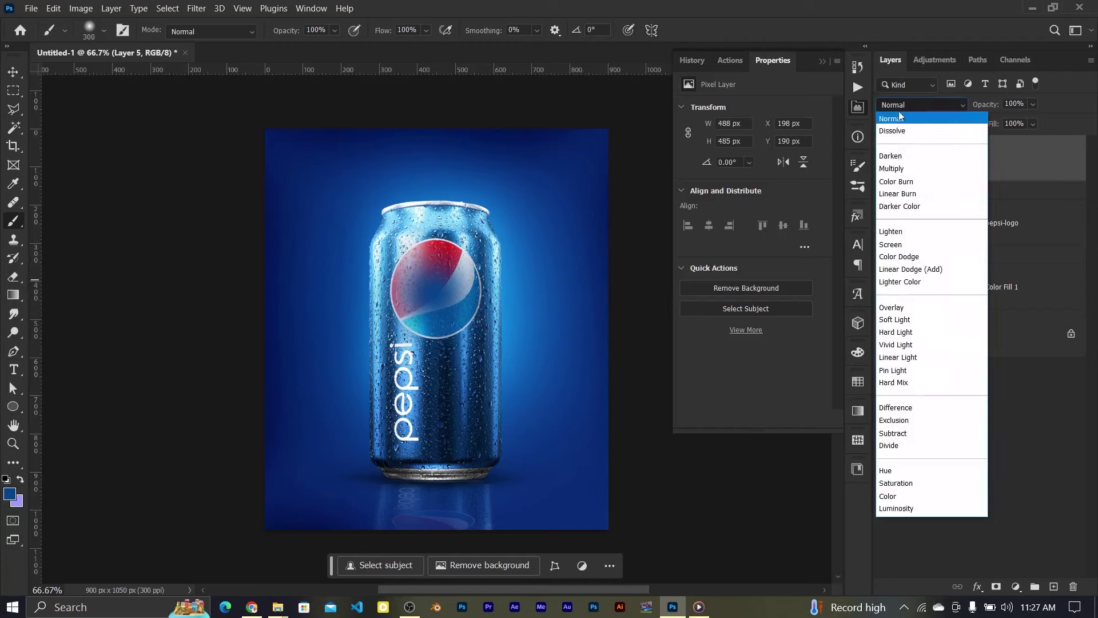
left_click(890, 244)
Step: Squeeze the Layer 5 glow into a thin vertical highlight streak
key("v")
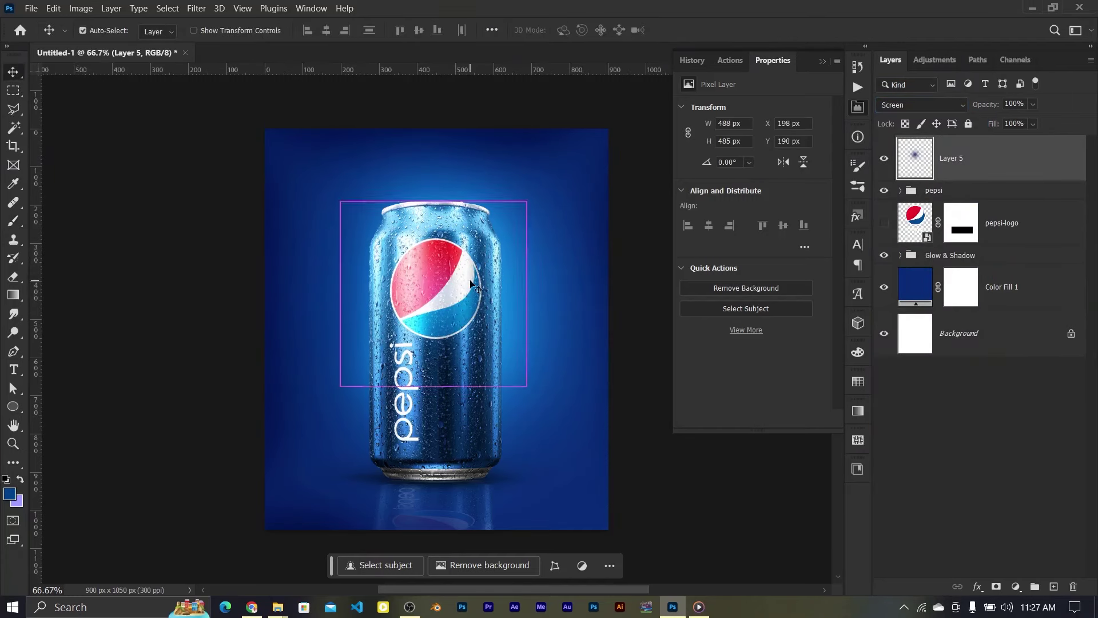
key("ctrl+t")
mouse_move(527, 294)
left_mouse_down()
mouse_move(343, 292)
mouse_move(377, 289)
left_mouse_up()
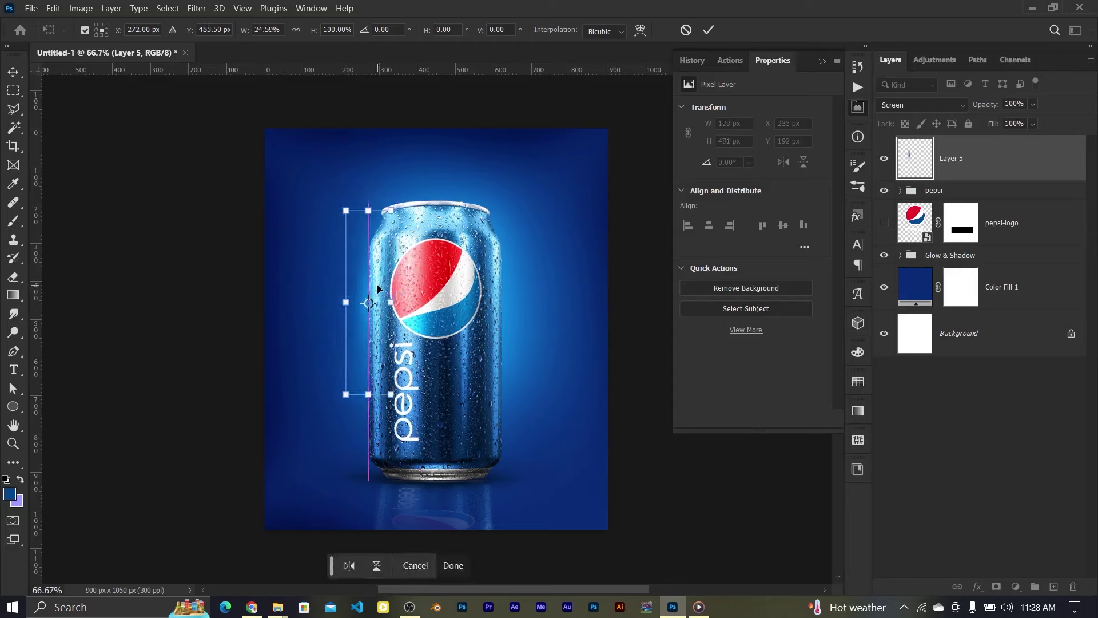
left_click(708, 30)
key("ctrl+t")
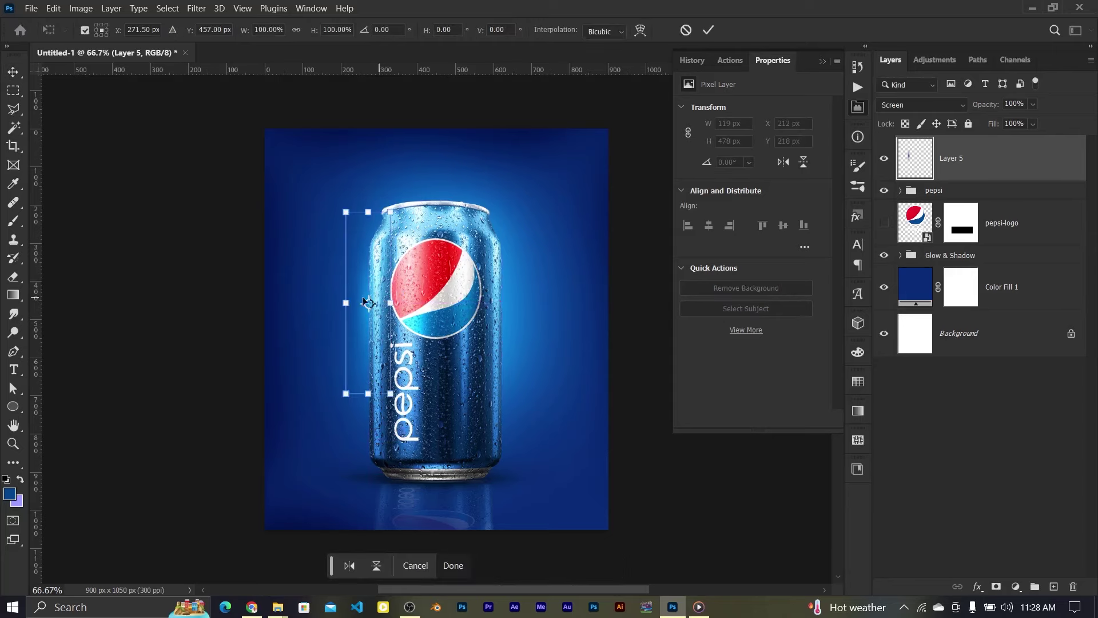
left_click_drag(345, 302, 359, 303)
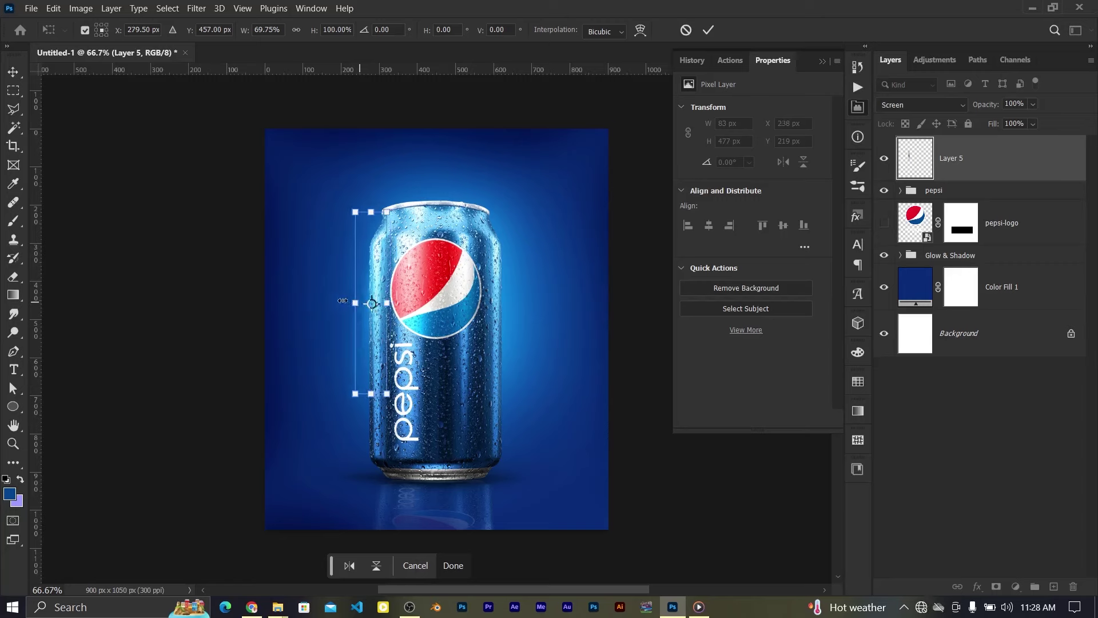
left_click_drag(374, 211, 373, 219)
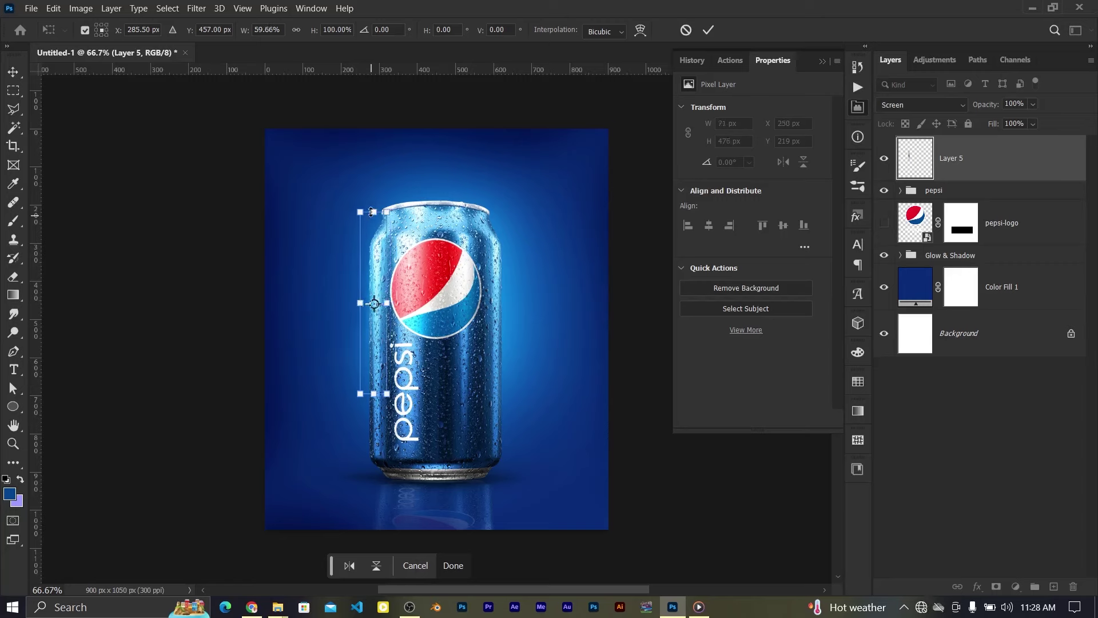
left_click(709, 34)
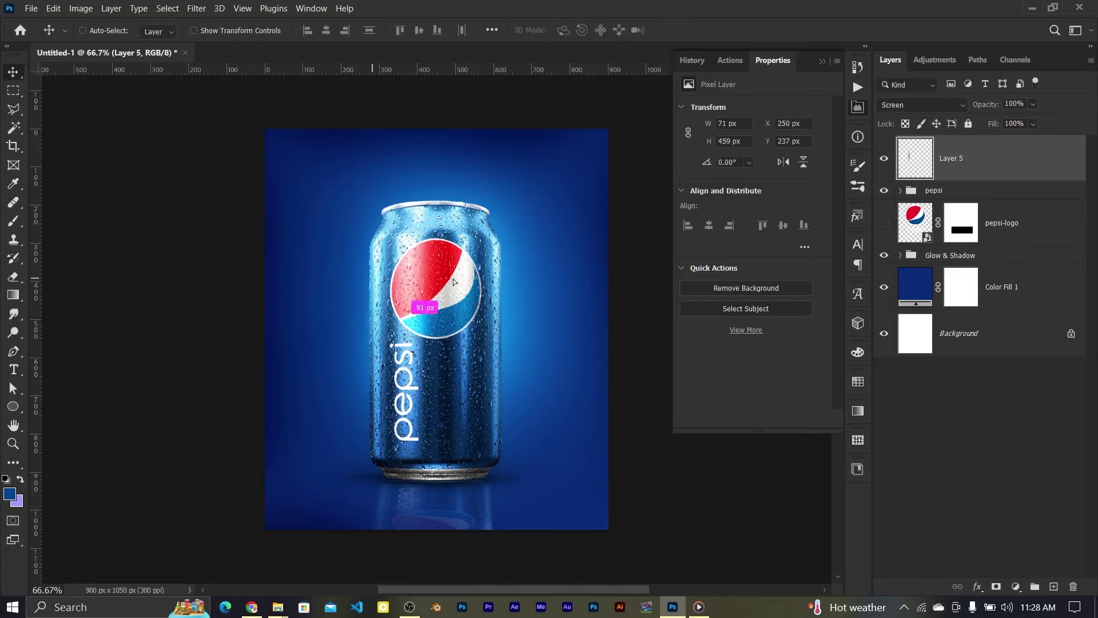
Step: Copy the streak to the can's right edge and make another copy stretched to 502 px tall
left_click_drag(392, 295, 504, 292)
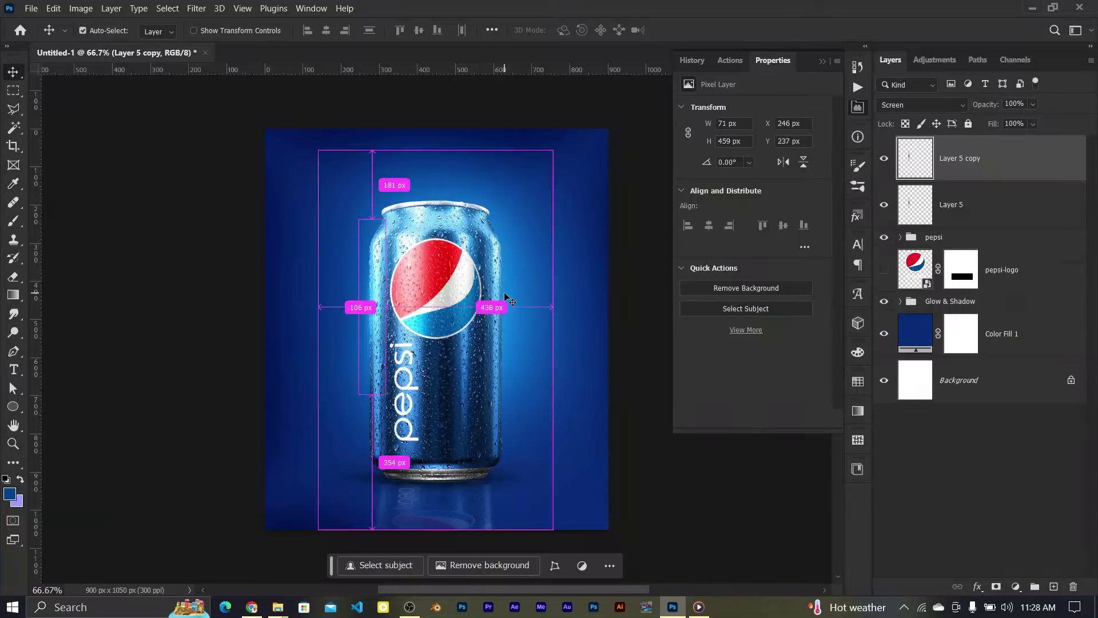
left_click_drag(374, 292, 498, 288)
key("ctrl")
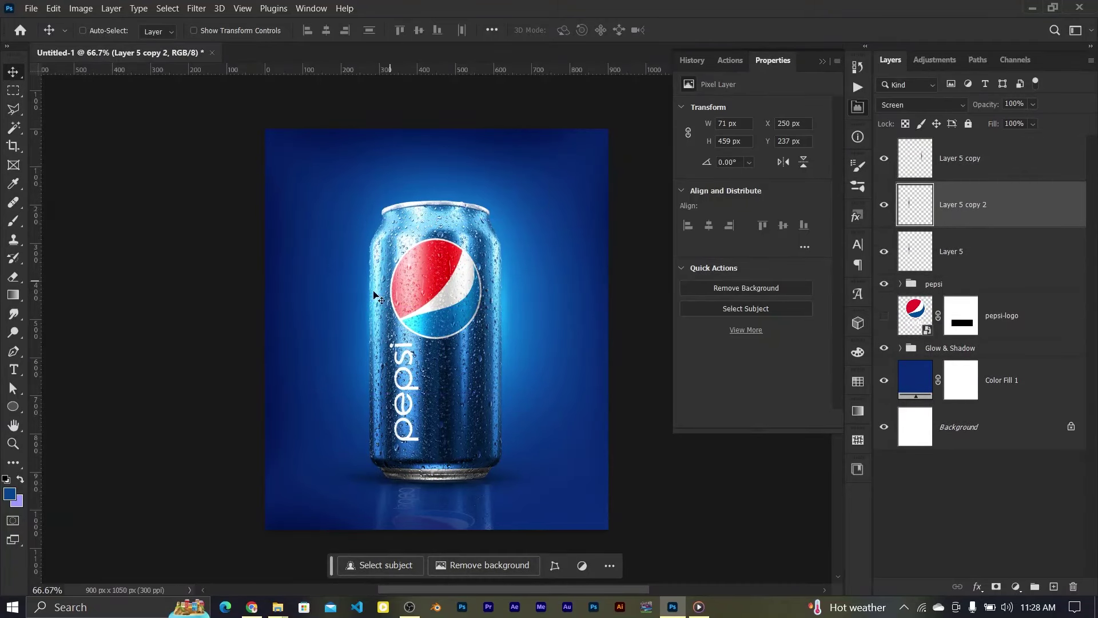
key("ctrl+t")
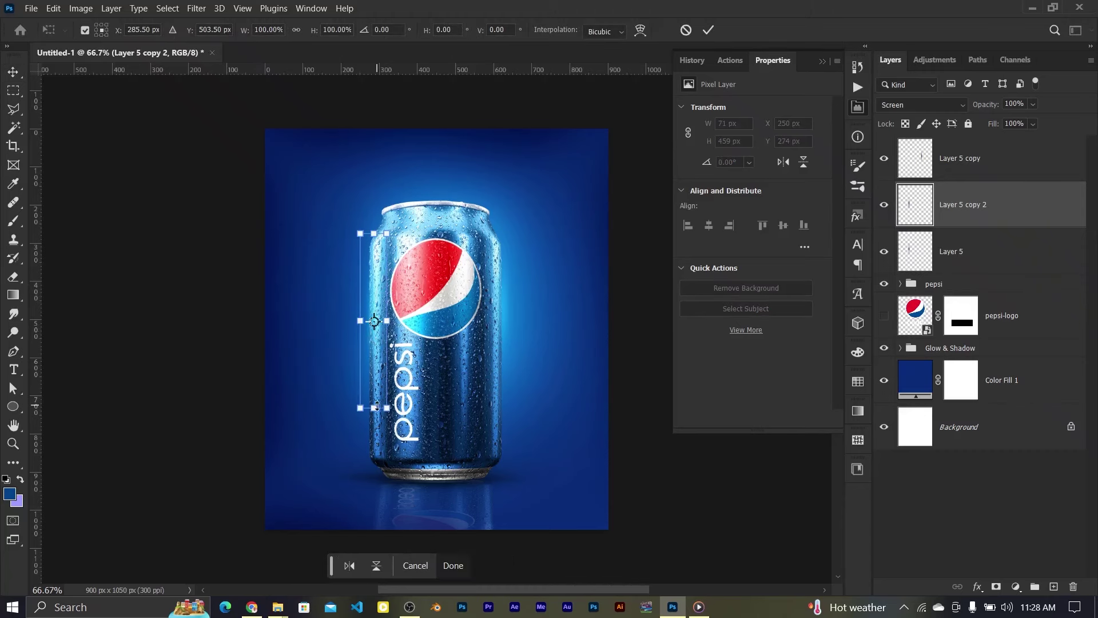
left_click_drag(375, 406, 375, 428)
left_click(708, 30)
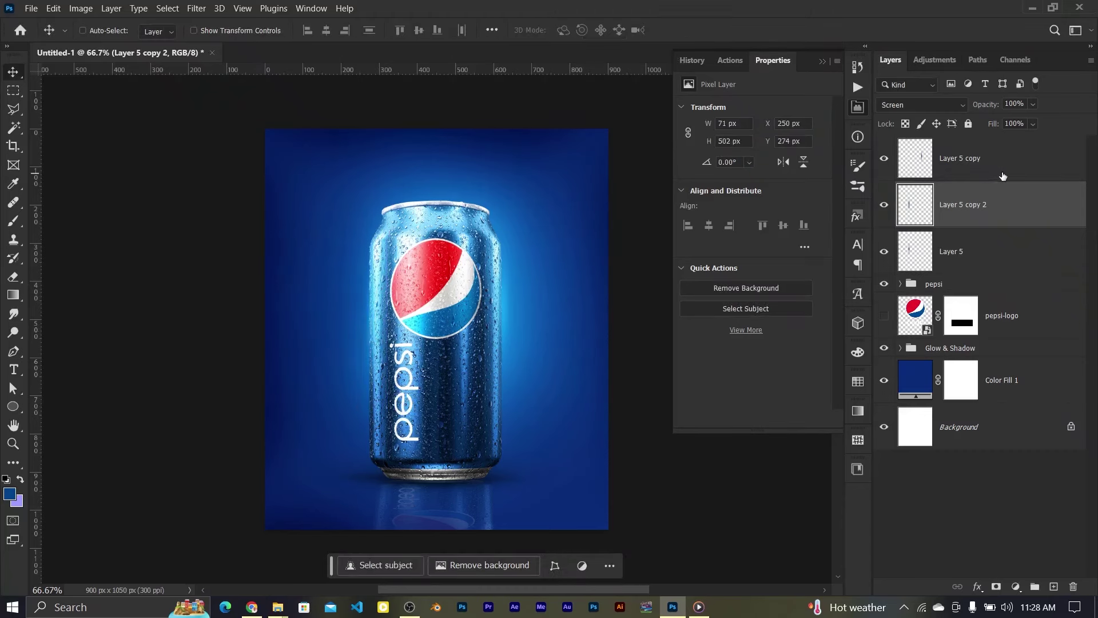
left_click(925, 170)
left_click(196, 8)
Step: Give the Layer 5 copy streak a 20 px Gaussian Blur and place a duplicate higher up
left_click(440, 231)
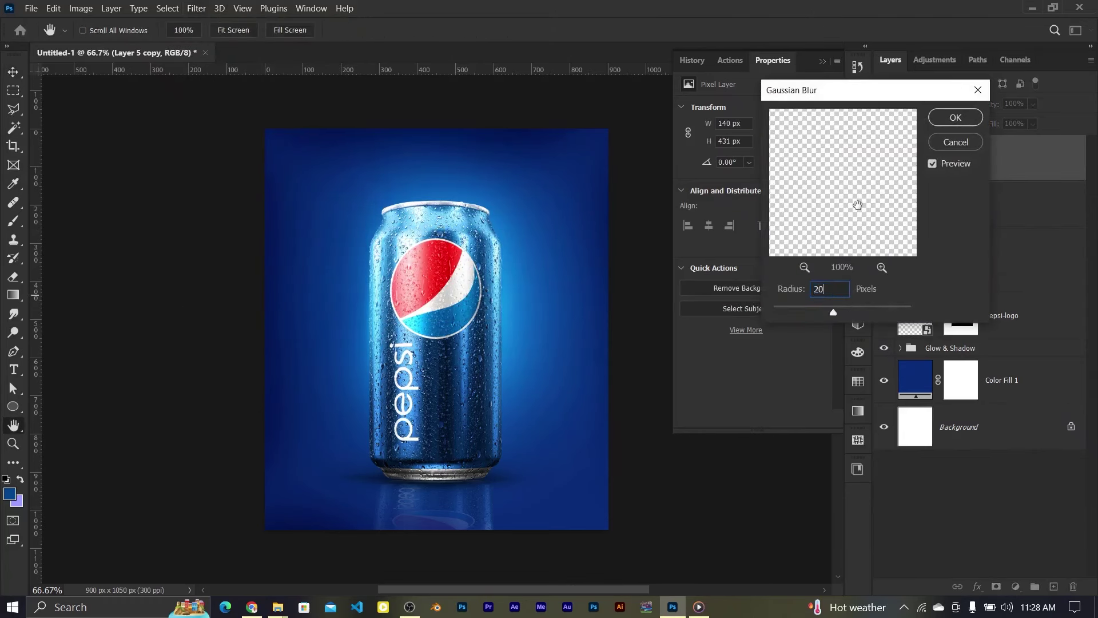
left_click(955, 117)
key("ctrl+j")
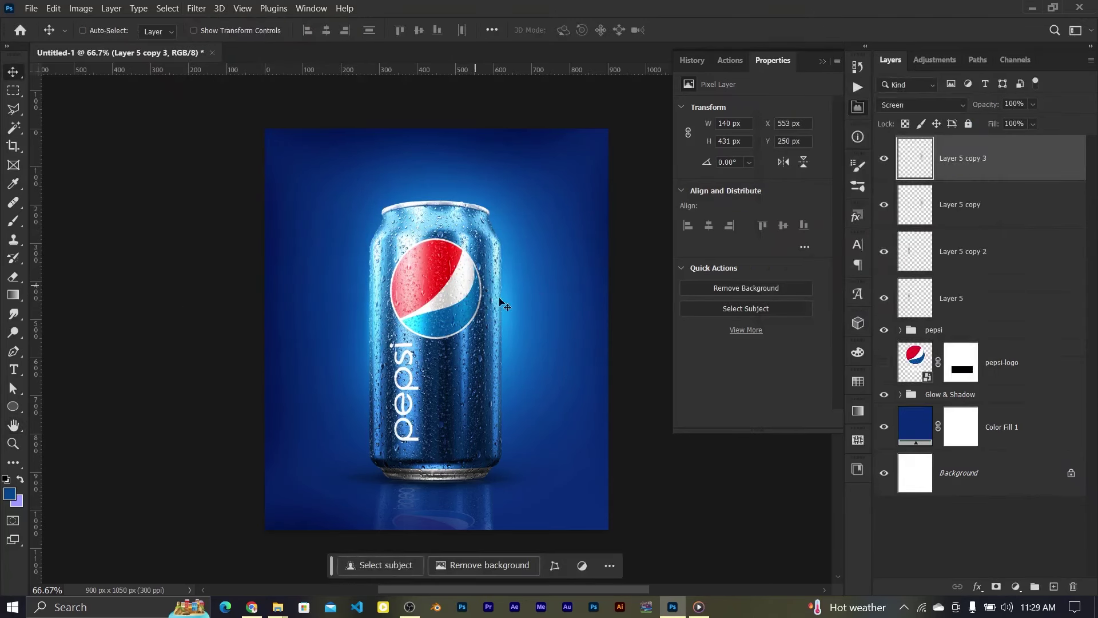
left_click_drag(499, 302, 506, 267)
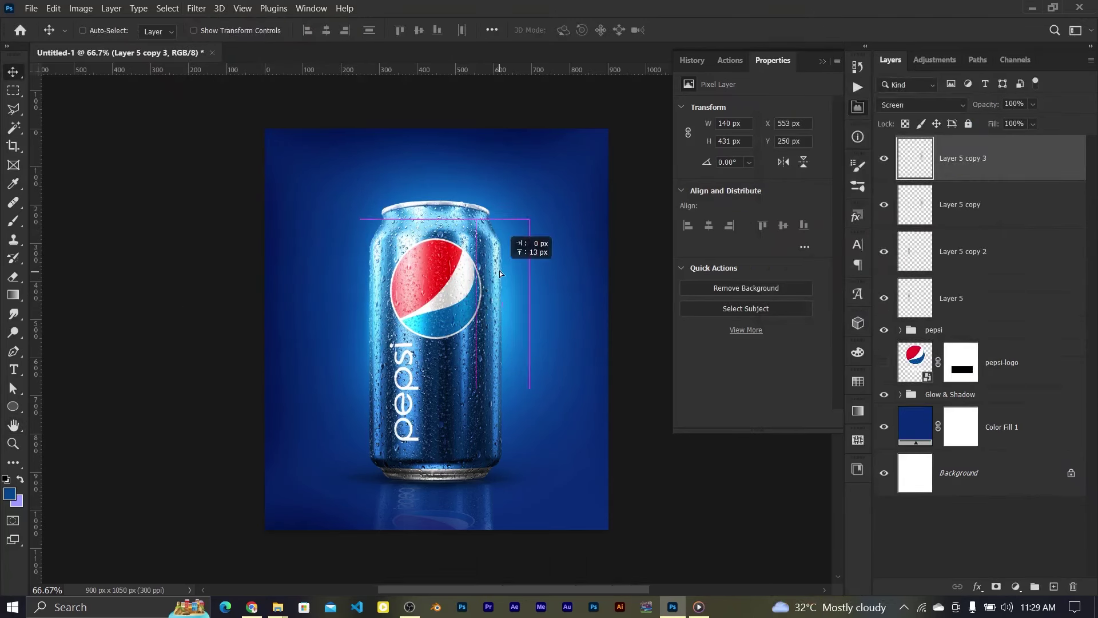
Step: Group all four streak layers into a group named glow and compare with it hidden
left_click(979, 298, "shift")
key("ctrl+g")
double_click(942, 144)
type("glow")
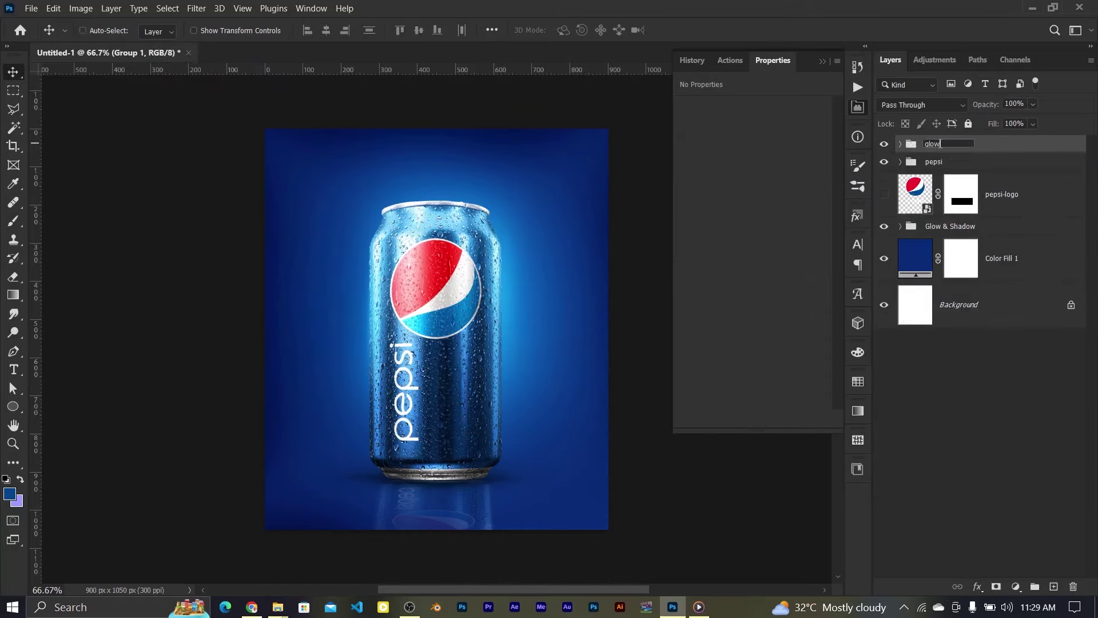
key("Return")
left_click(886, 146)
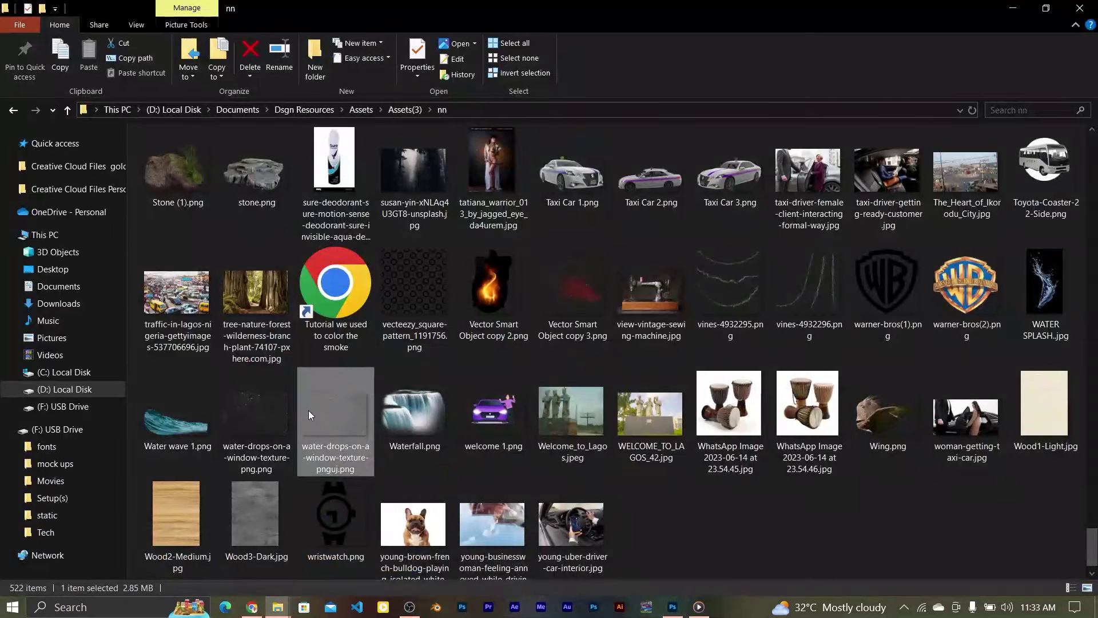
Step: Place the water-drops texture and squash it into a band along the poster's bottom
mouse_move(308, 410)
left_mouse_down()
mouse_move(626, 588)
mouse_move(498, 481)
left_mouse_up()
mouse_move(504, 326)
left_mouse_down()
mouse_move(510, 439)
mouse_move(507, 412)
left_mouse_up()
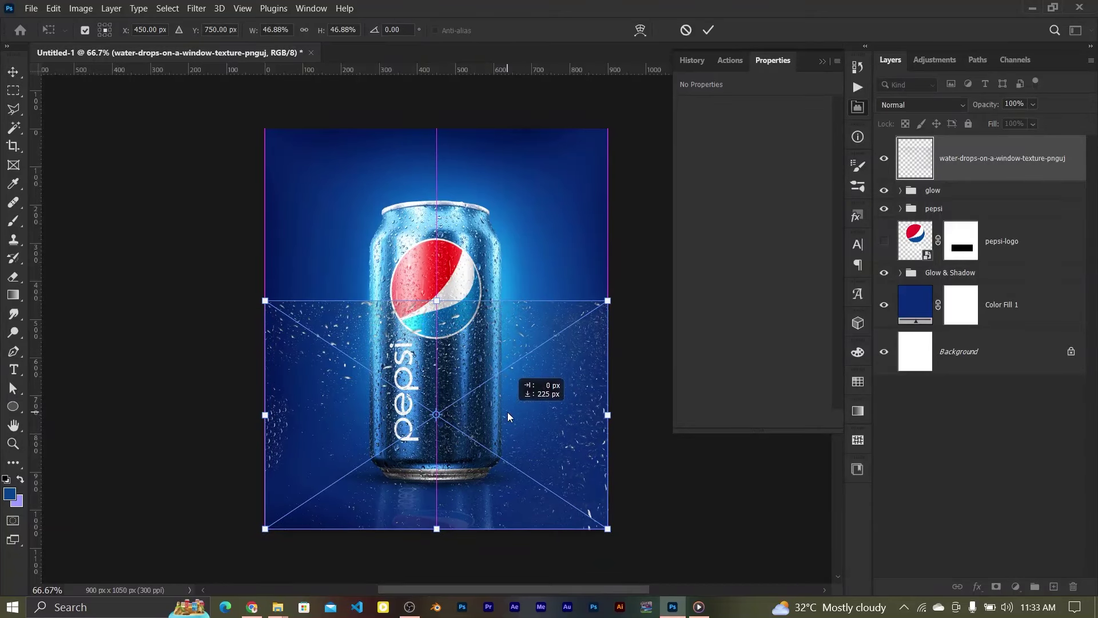
left_click_drag(436, 414, 436, 528)
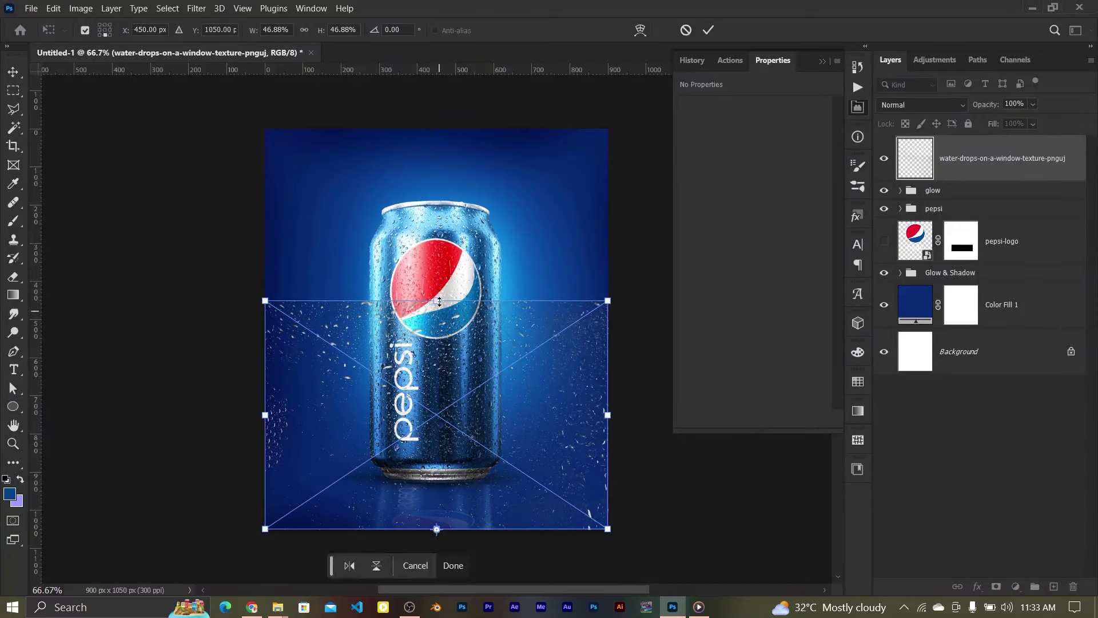
left_click_drag(440, 301, 437, 461)
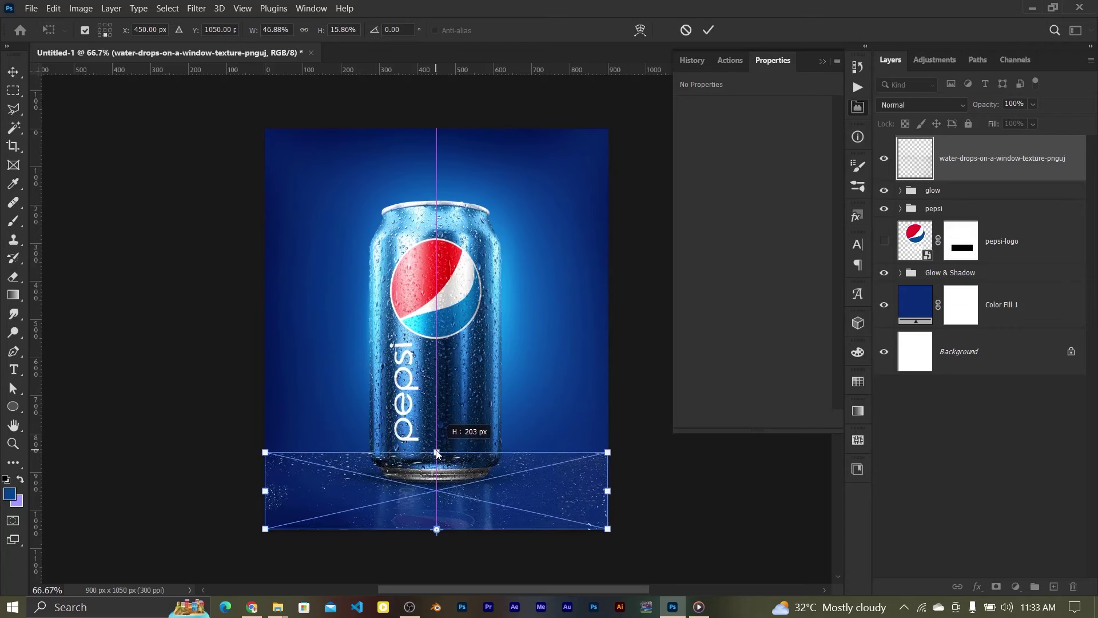
key("Return")
Step: Set the water-drops layer to Screen blending and add a layer mask
left_click(925, 106)
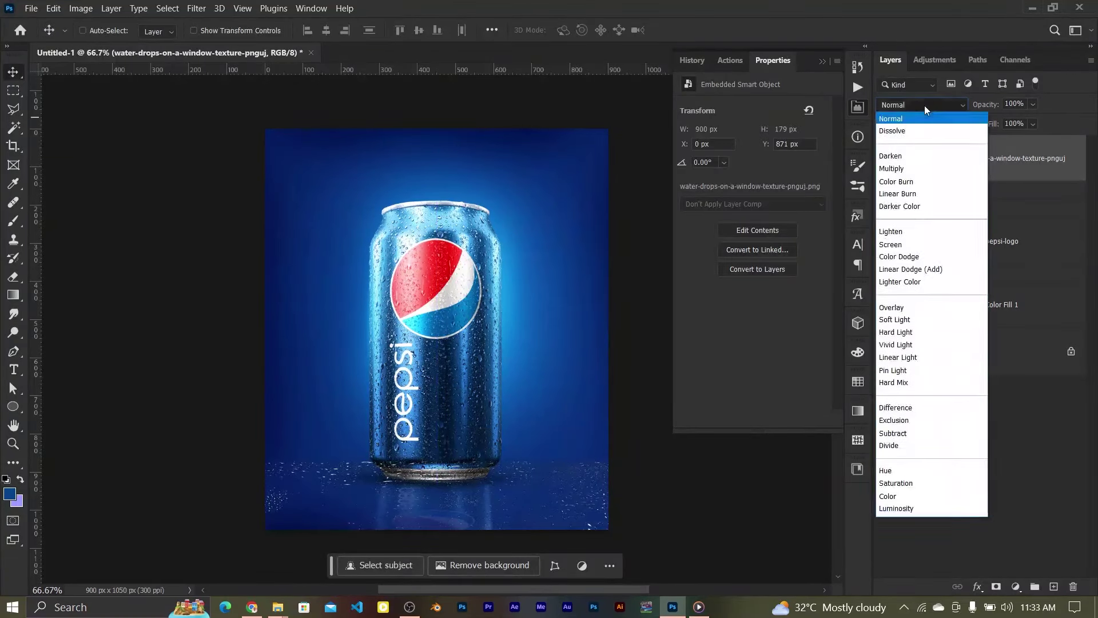
left_click(898, 245)
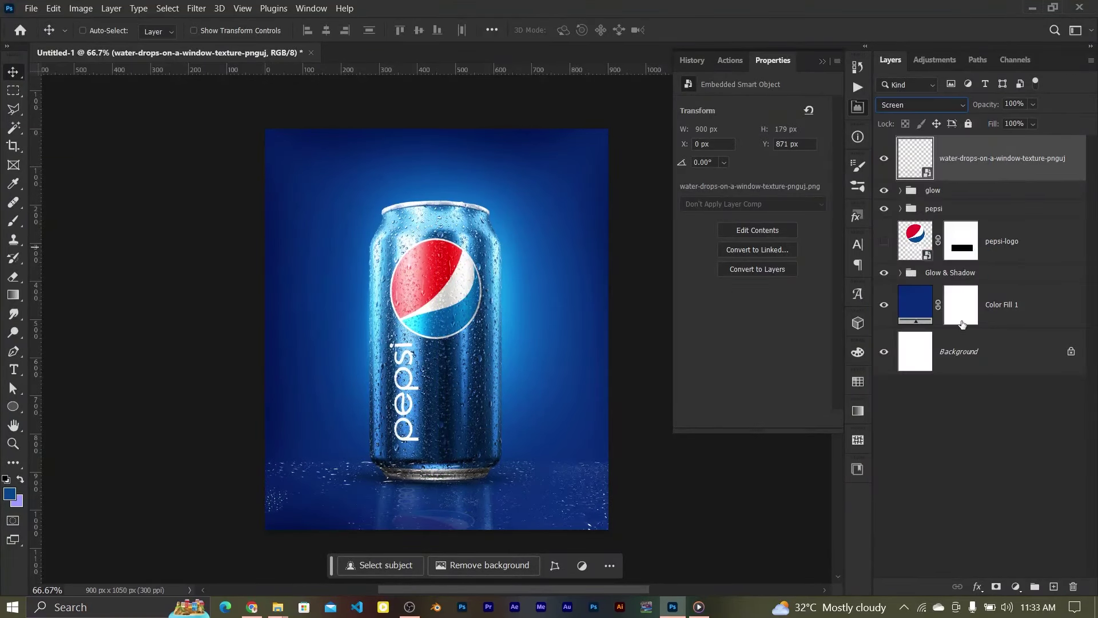
left_click(996, 586)
Step: Hide the top of the water-drops band by painting black at 62% opacity on its mask
left_click(14, 224)
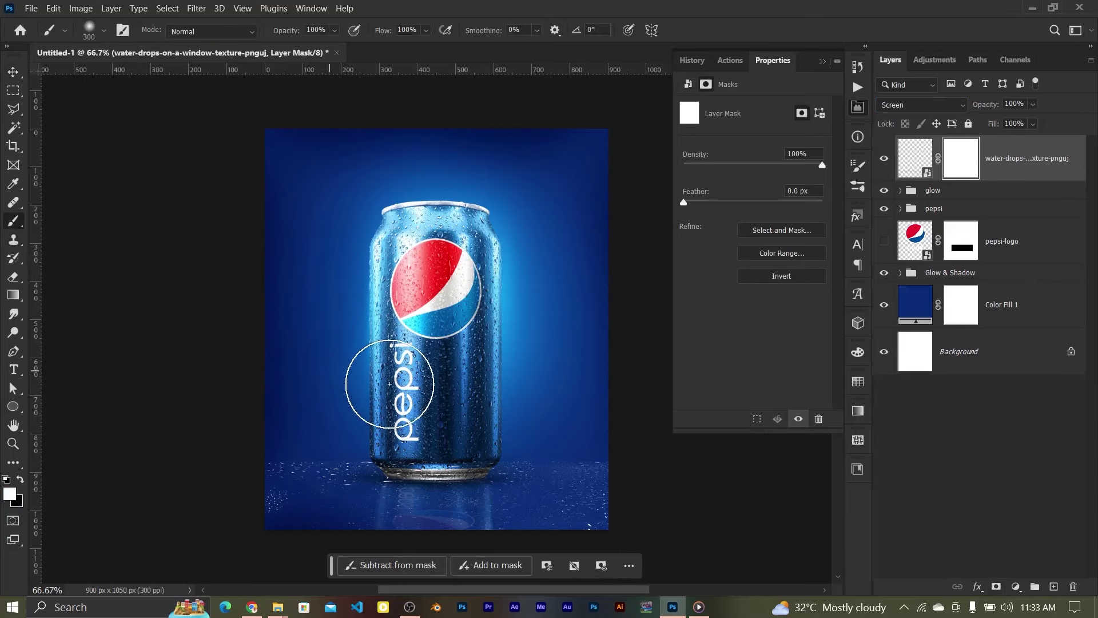
key("x")
left_click_drag(615, 406, 269, 412)
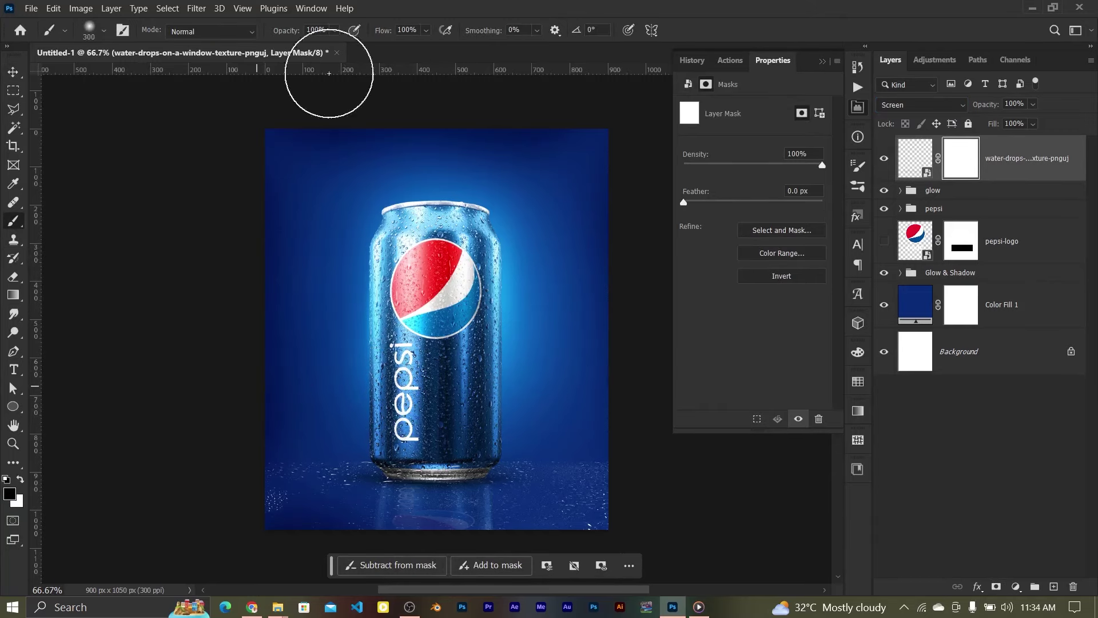
key("6")
key("2")
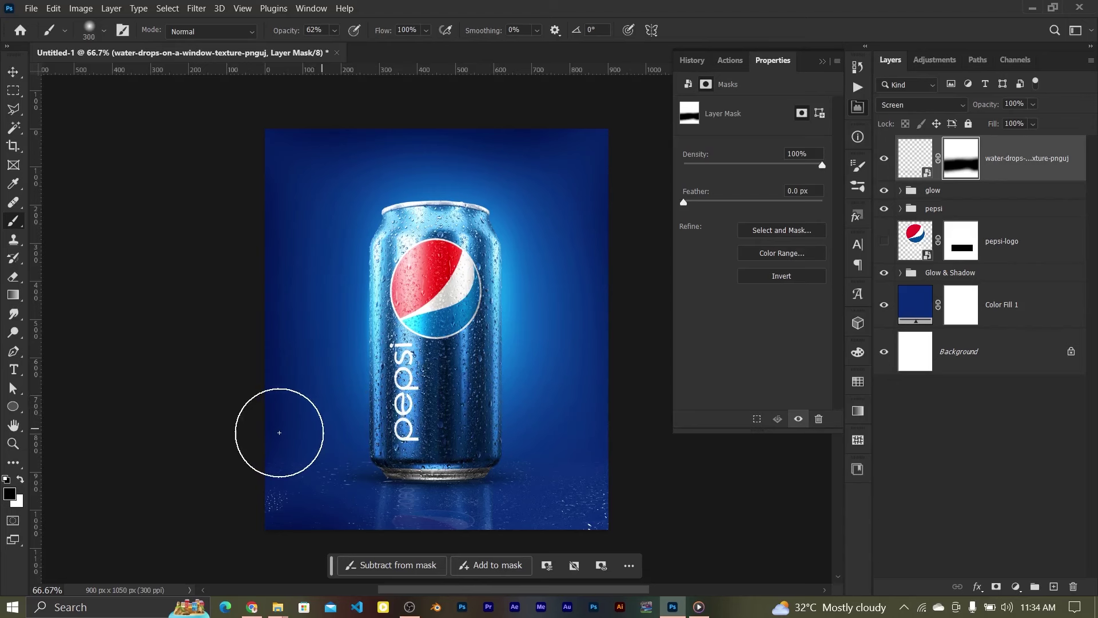
Step: Duplicate the water-drops layer
left_click(13, 72)
left_click(915, 158)
key("ctrl+j")
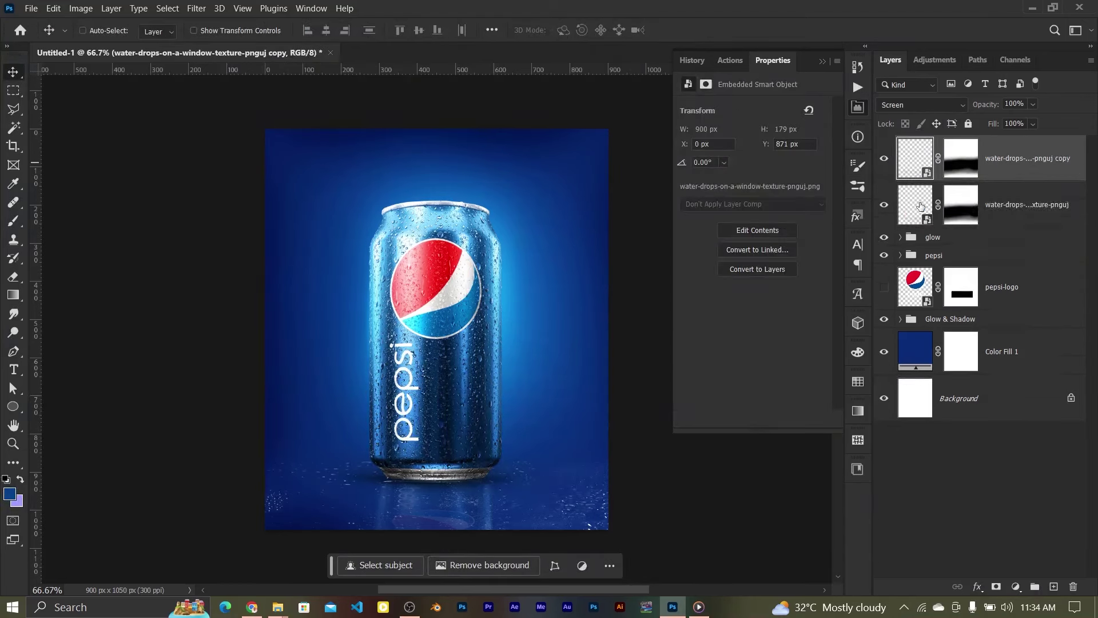
Step: Split the water-drops copy's Underlying Layer Blend If slider so the droplets fade out of darker tones
double_click(1076, 173)
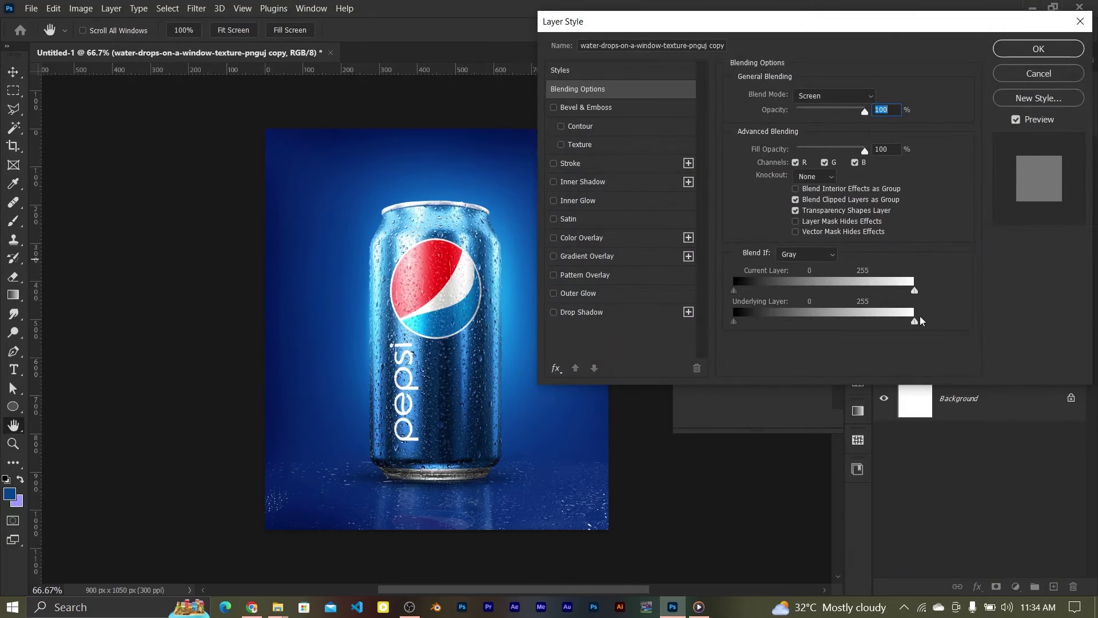
left_click_drag(747, 326, 785, 326)
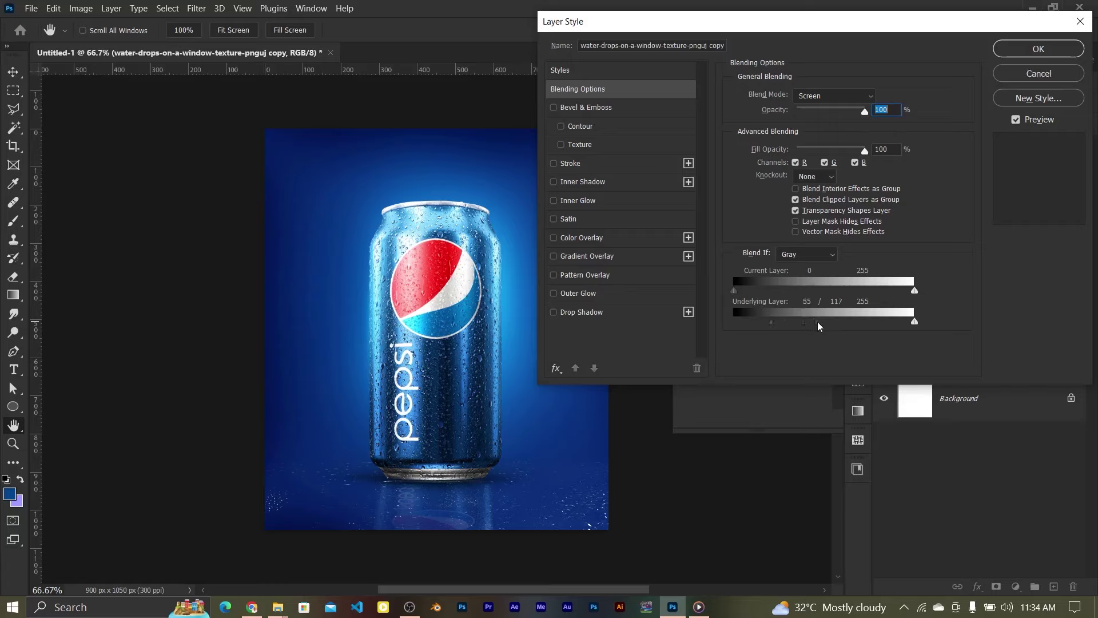
left_click_drag(756, 327, 770, 325)
left_click(1081, 50)
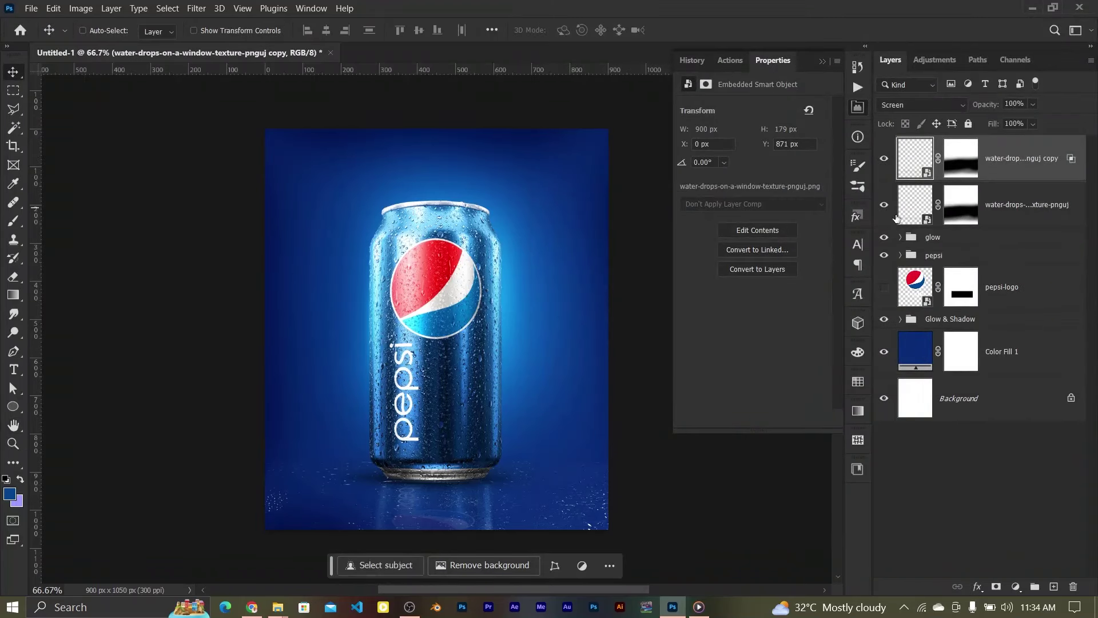
Step: Mask away the droplets at the bottom-left of the copy, then duplicate it as water-drops copy 2
left_click(961, 204)
key("b")
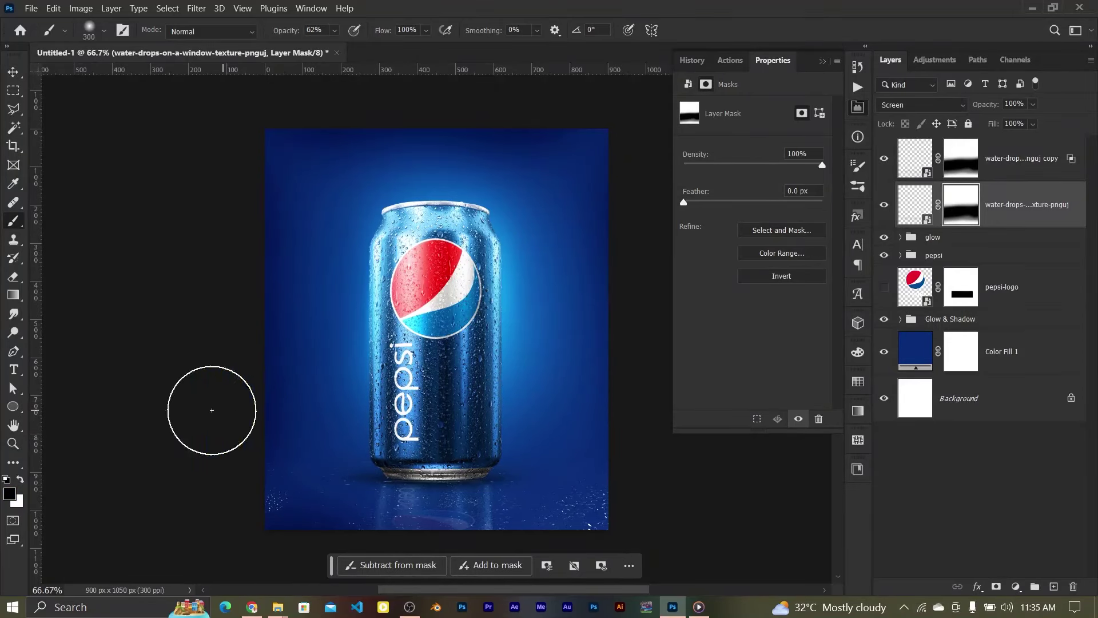
left_click_drag(282, 466, 518, 481)
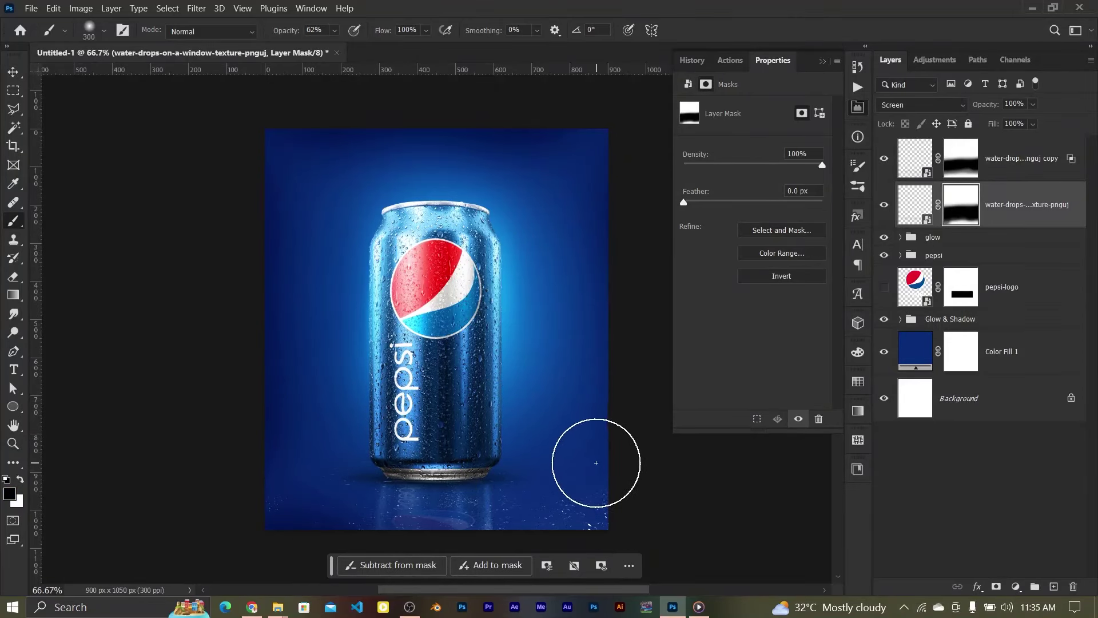
left_click(12, 73)
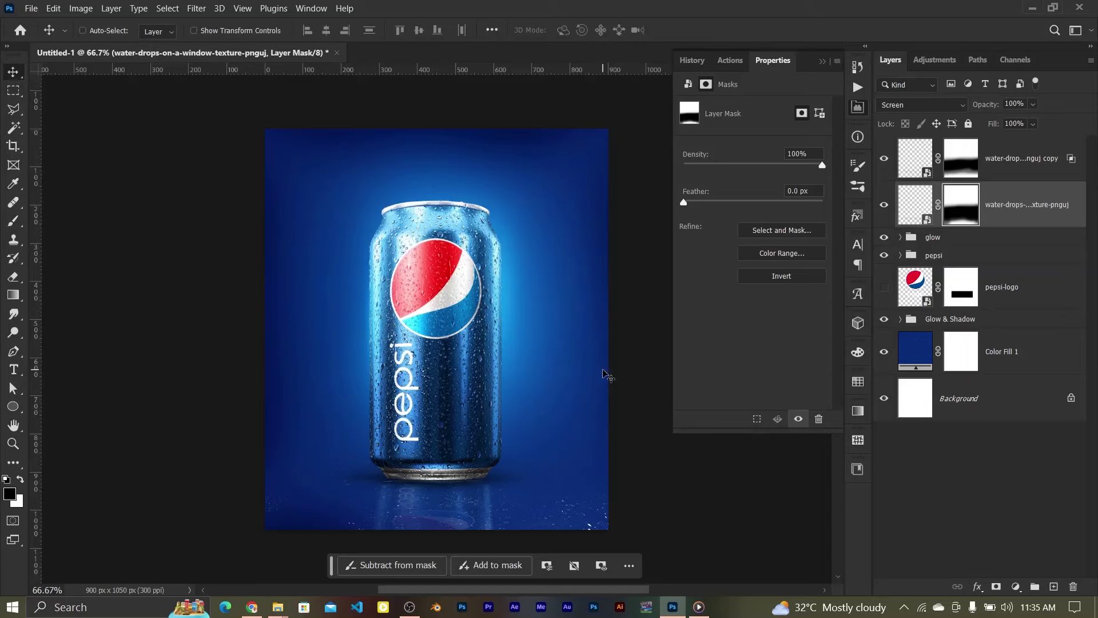
key("ctrl+j")
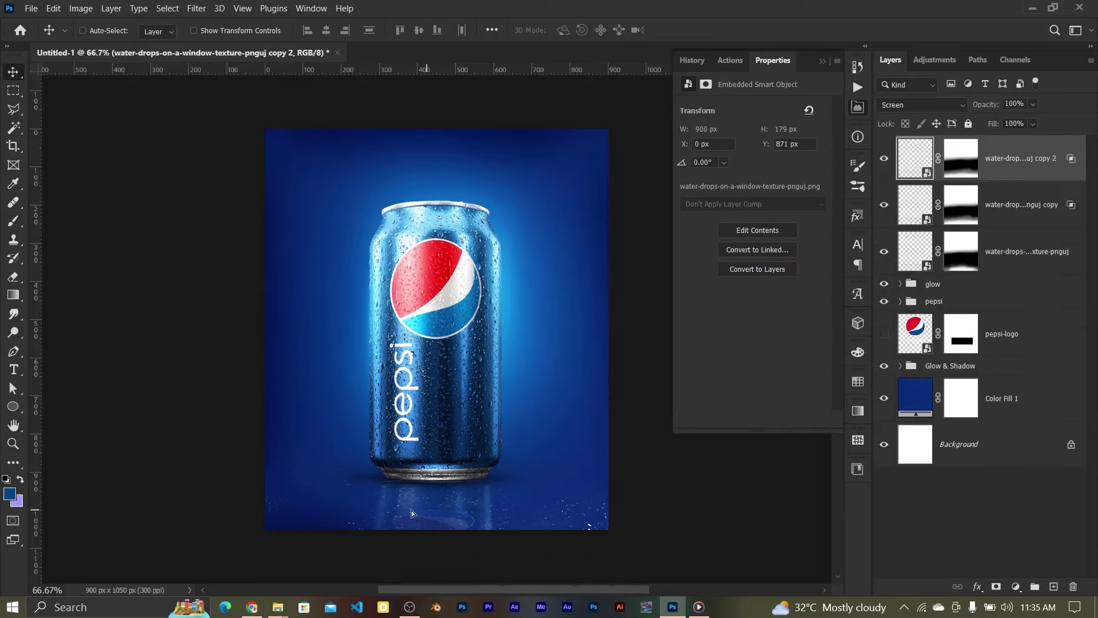
Step: Undo a stray move, then split water-drops copy 2's underlying Blend If sliders to 87/168 and 115/220
left_click_drag(411, 510, 305, 511)
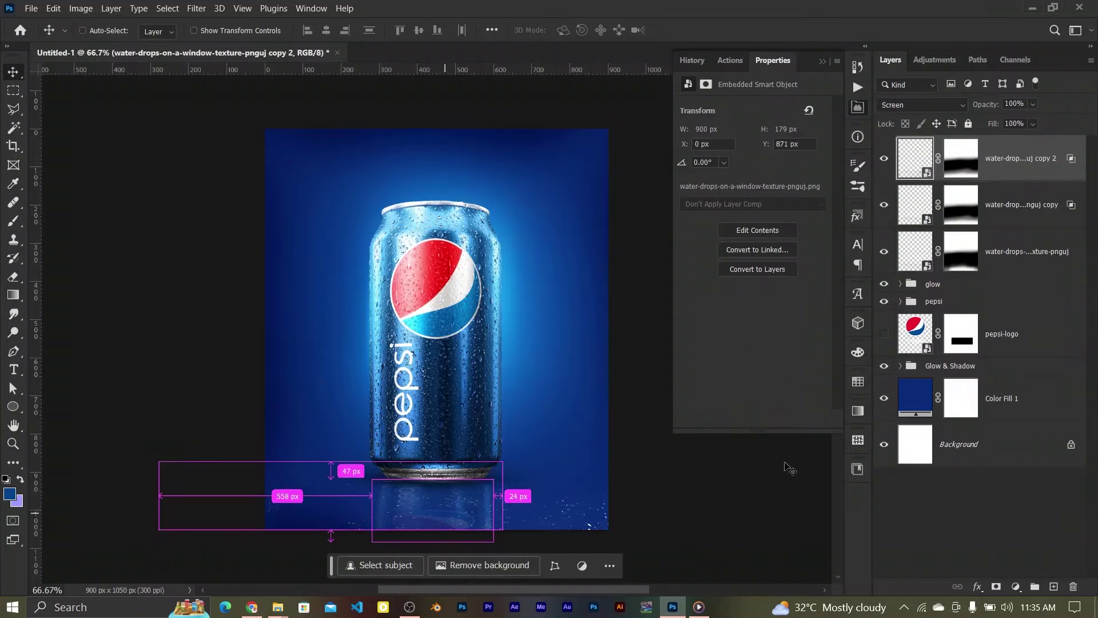
key("ctrl+z")
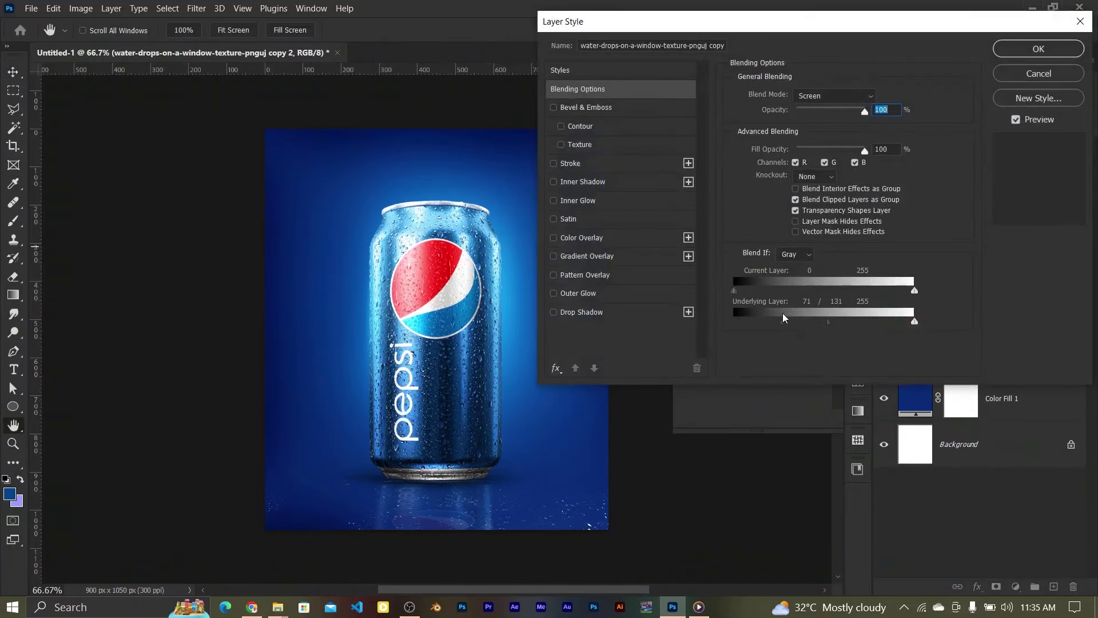
left_click_drag(829, 322, 734, 322)
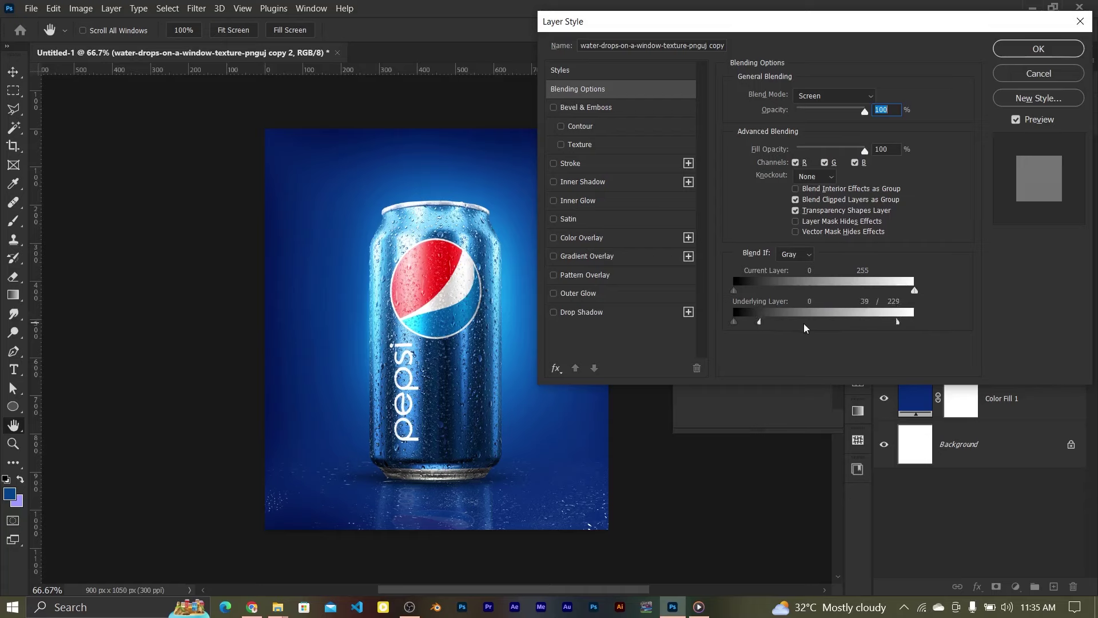
mouse_move(752, 330)
left_mouse_down()
mouse_move(787, 331)
mouse_move(768, 326)
left_mouse_up()
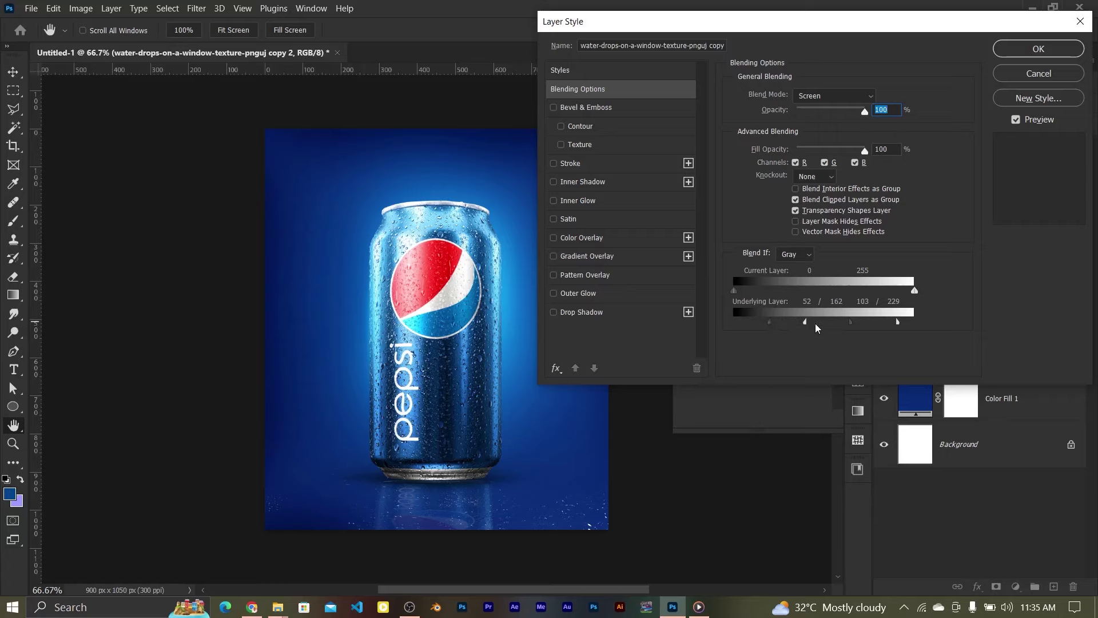
left_click_drag(887, 323, 897, 323)
left_click_drag(757, 324, 855, 322)
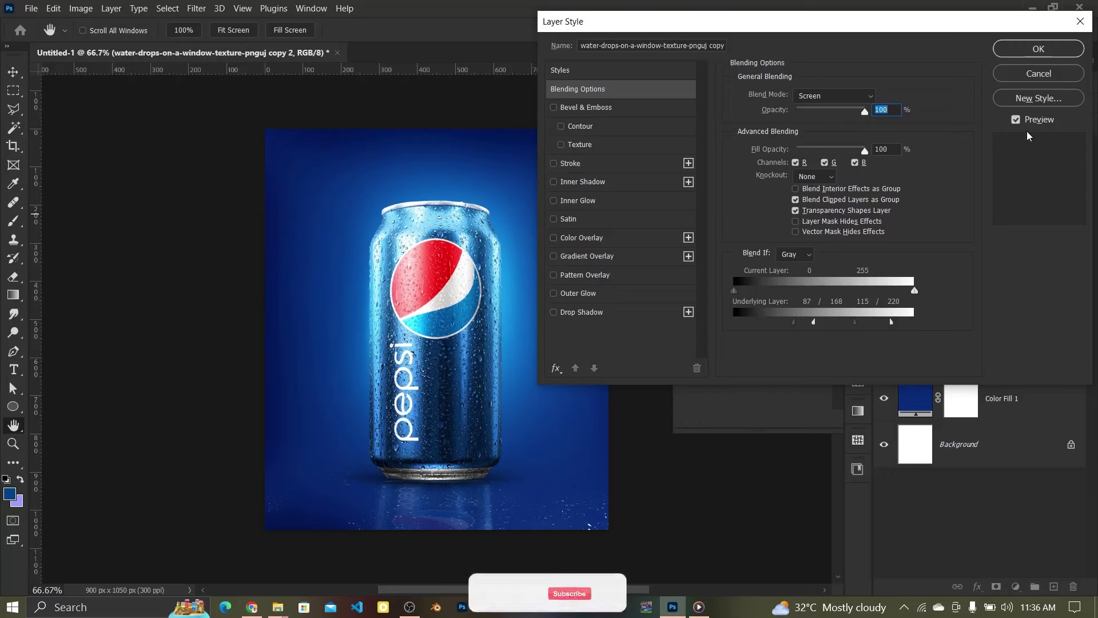
Step: Apply the blending, group the three water-drop layers as 'water droplets', and bring in Drops.png
left_click(1019, 51)
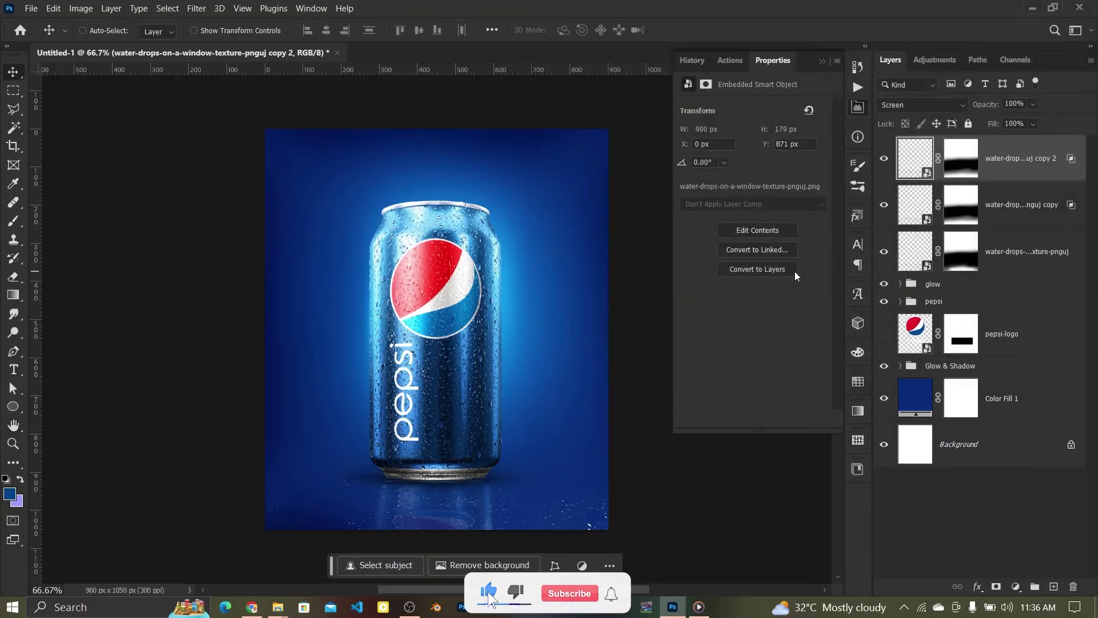
left_click(1001, 261, "shift")
key("ctrl+g")
double_click(938, 144)
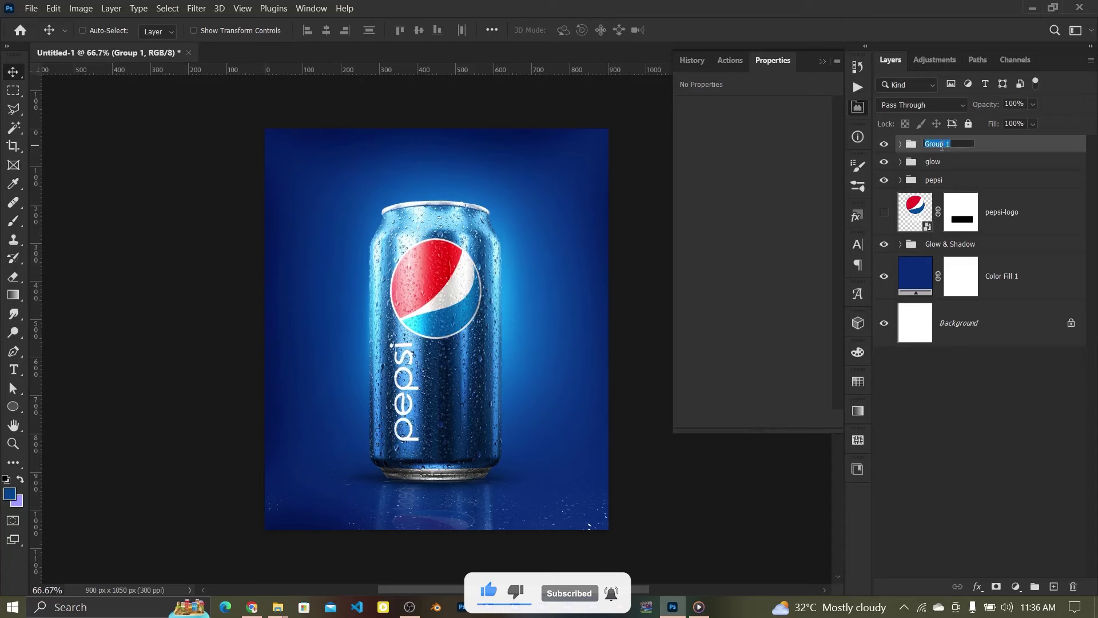
type("water droplets")
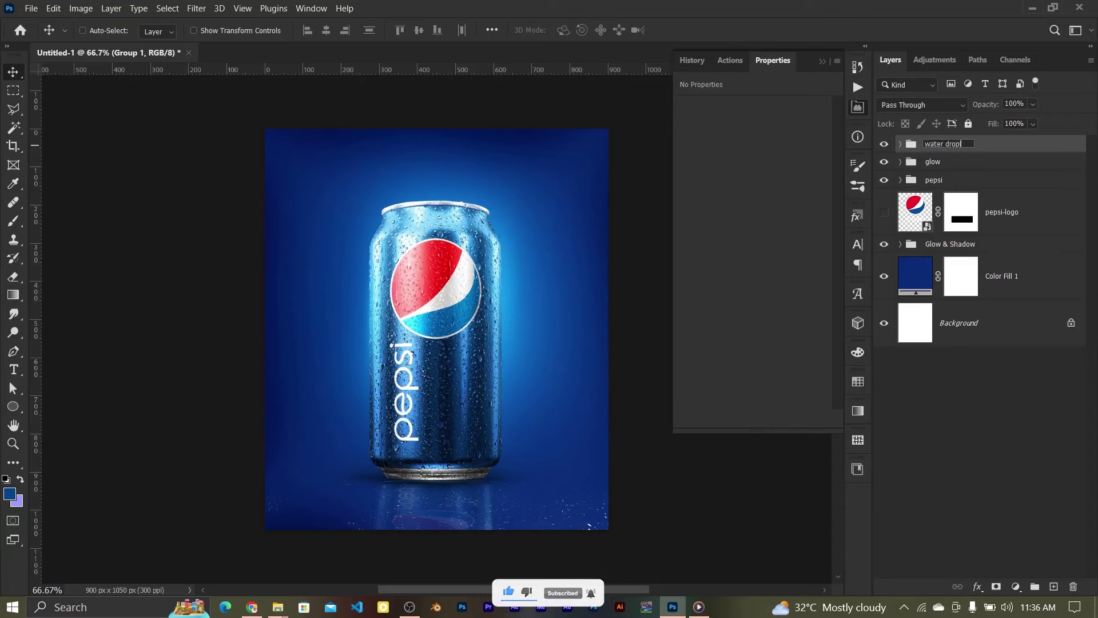
key("Return")
left_click(277, 607)
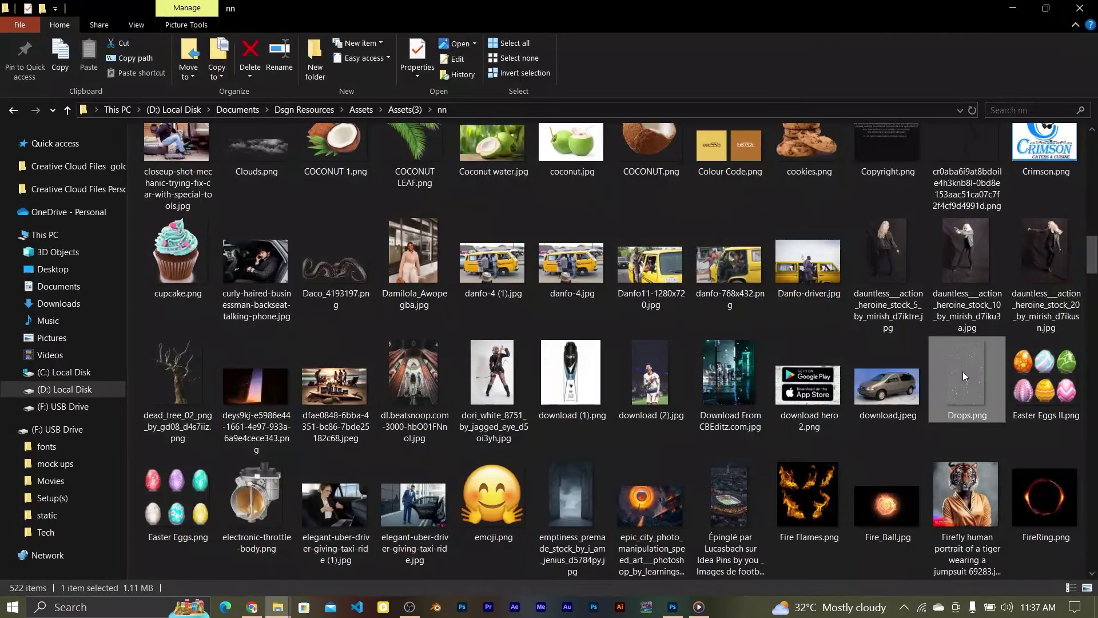
left_click(673, 607)
Step: Place the Drops image and squash it into a full-width 900 × 194 px band along the floor
left_click_drag(668, 612, 473, 417)
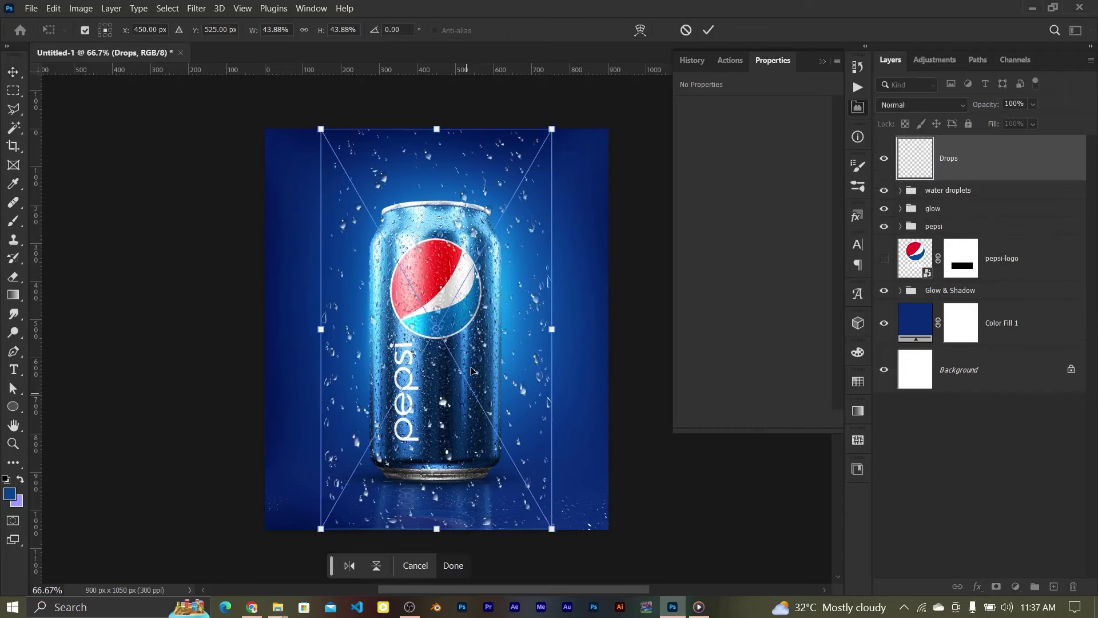
left_click_drag(466, 368, 421, 371)
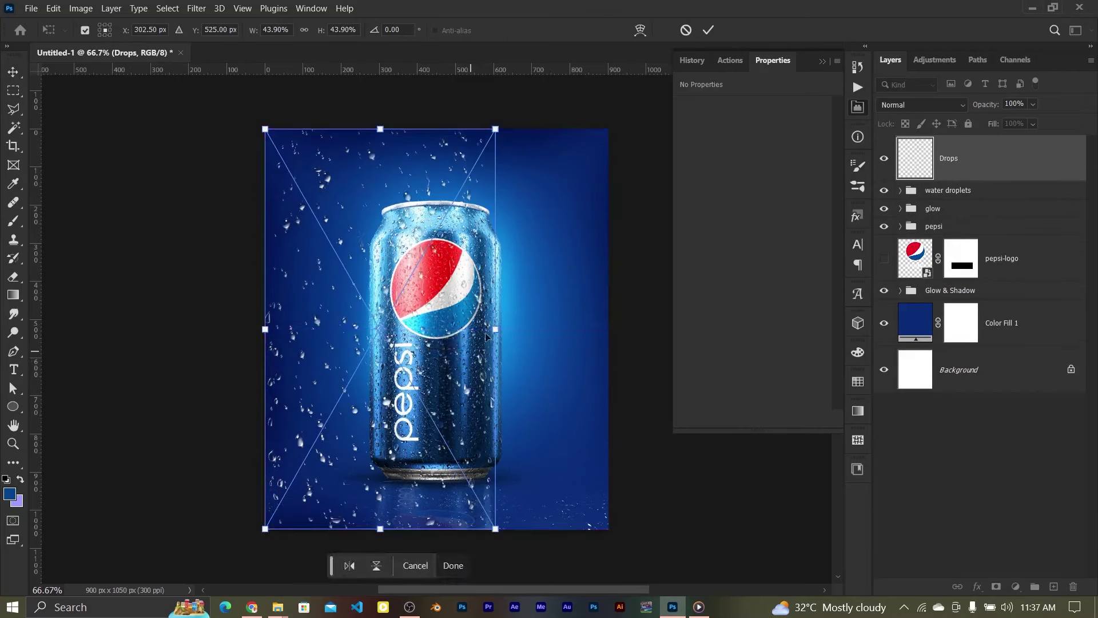
left_click_drag(498, 329, 608, 329)
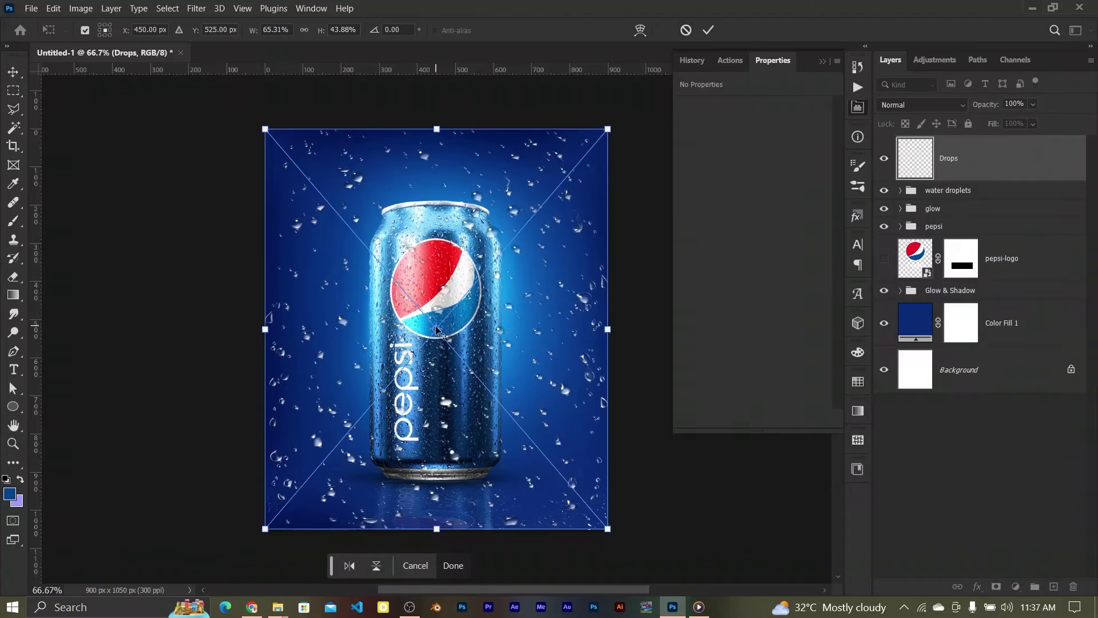
mouse_move(437, 129)
left_mouse_down()
mouse_move(438, 452)
mouse_move(338, 461)
left_mouse_up()
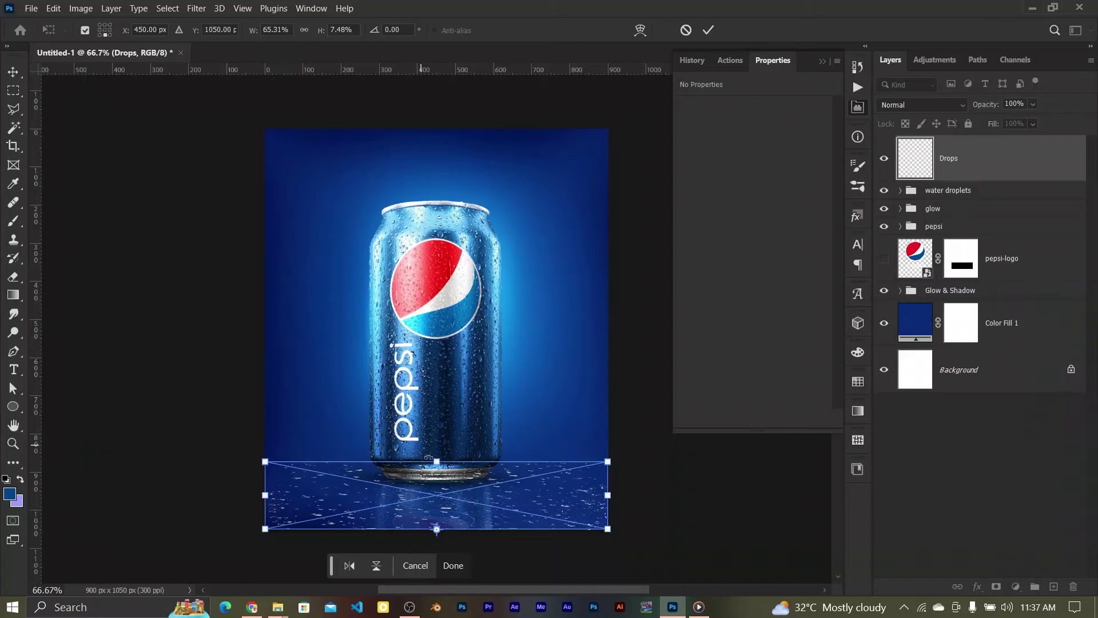
left_click_drag(429, 457, 434, 456)
left_click(709, 30)
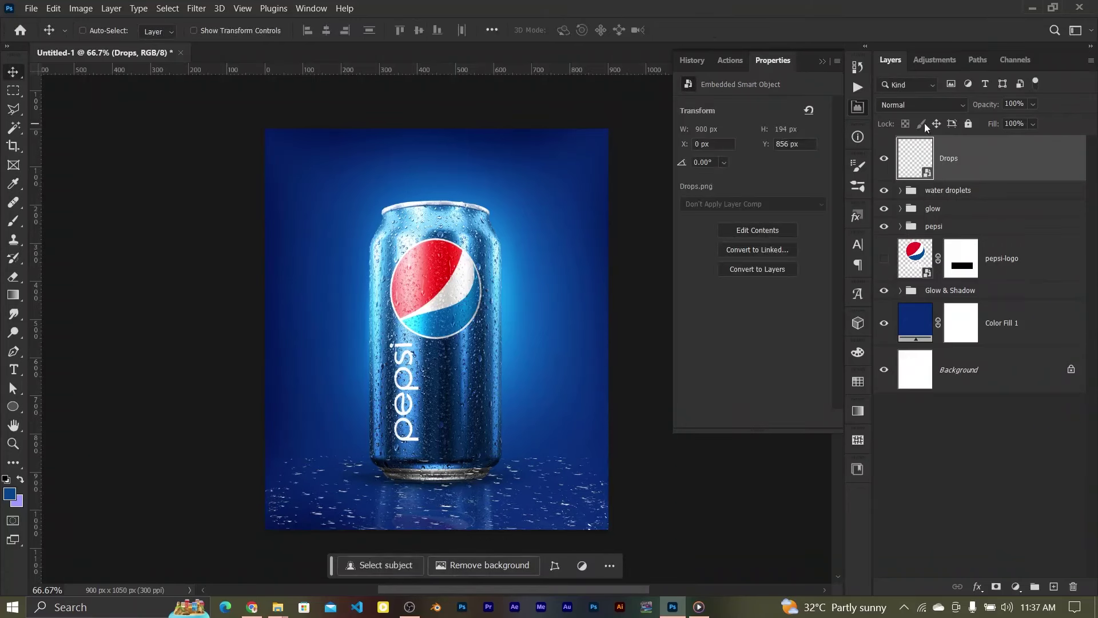
left_click(921, 105)
Step: Set Drops to Screen and split its underlying Blend If shadow slider so droplets fade over the darkest floor
left_click(898, 250)
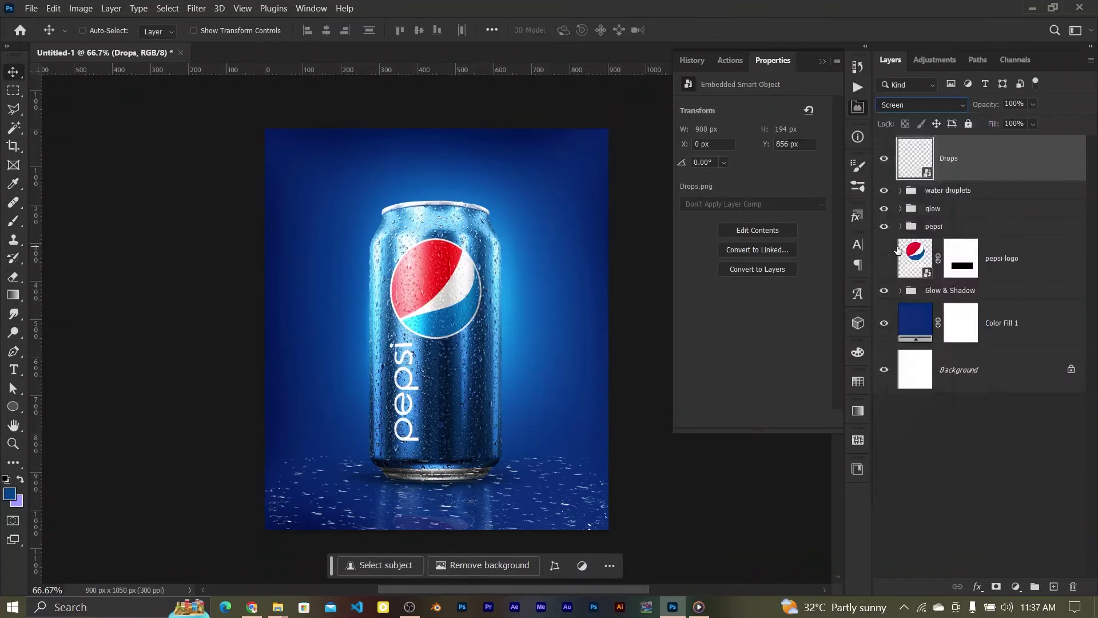
double_click(1080, 160)
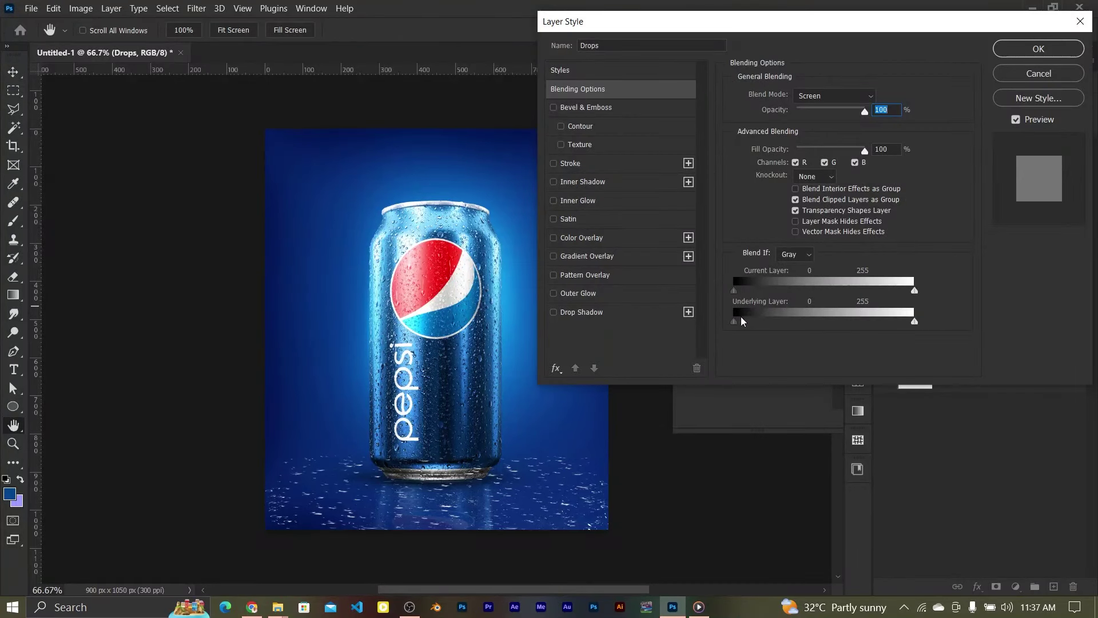
left_click_drag(734, 322, 816, 325)
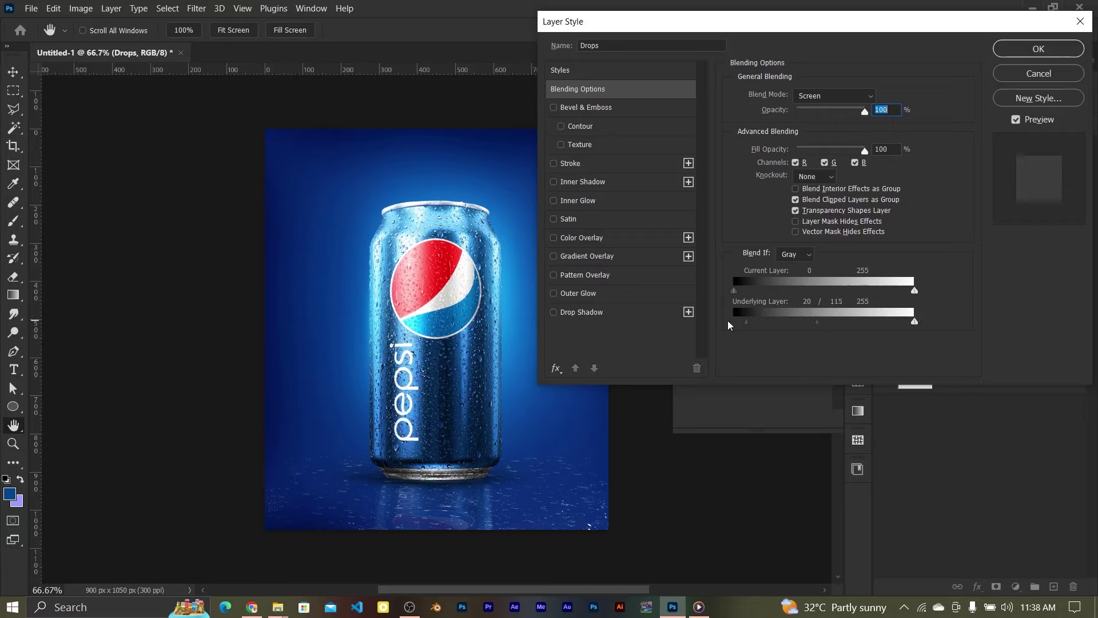
left_click_drag(750, 322, 748, 322)
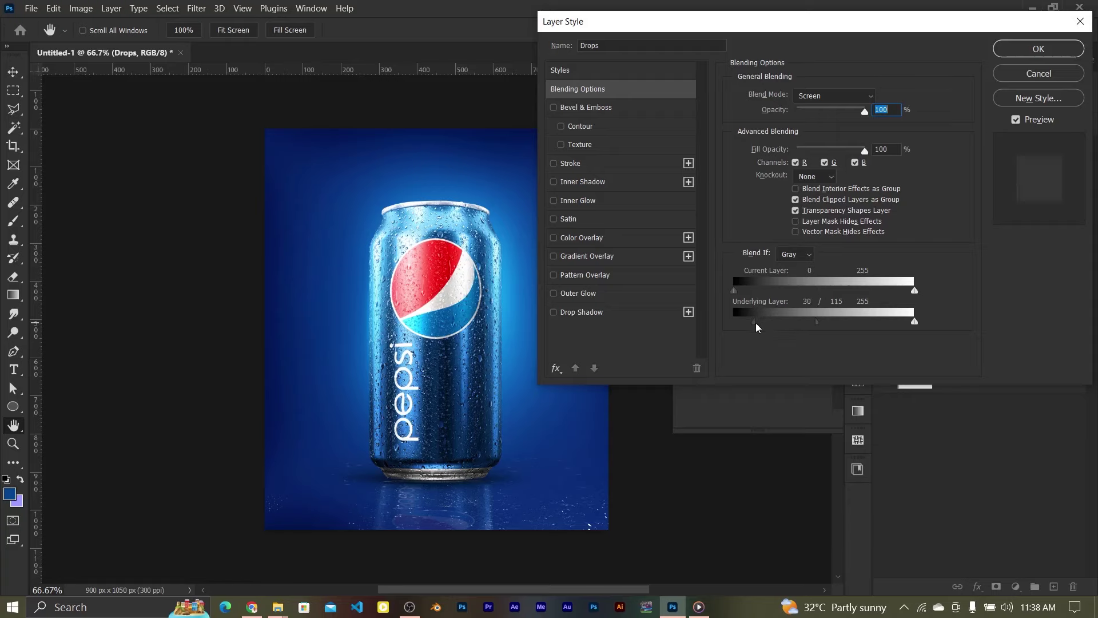
Step: Duplicate the Drops layer and soften the copy with a slight Gaussian Blur
left_click(1038, 50)
key("ctrl+j")
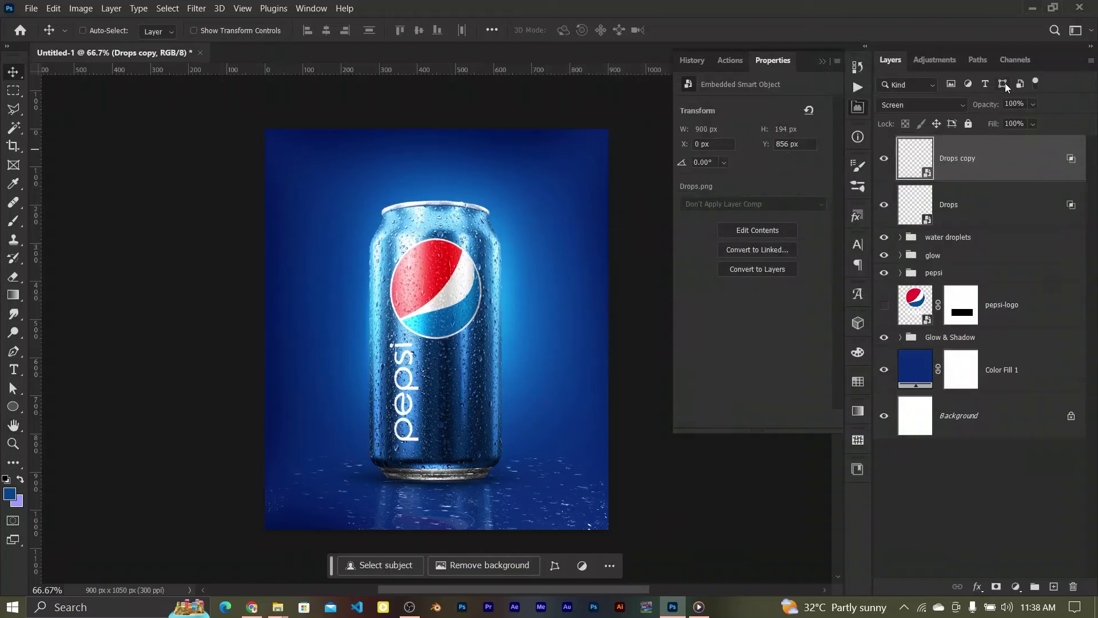
left_click(196, 8)
left_click(469, 231)
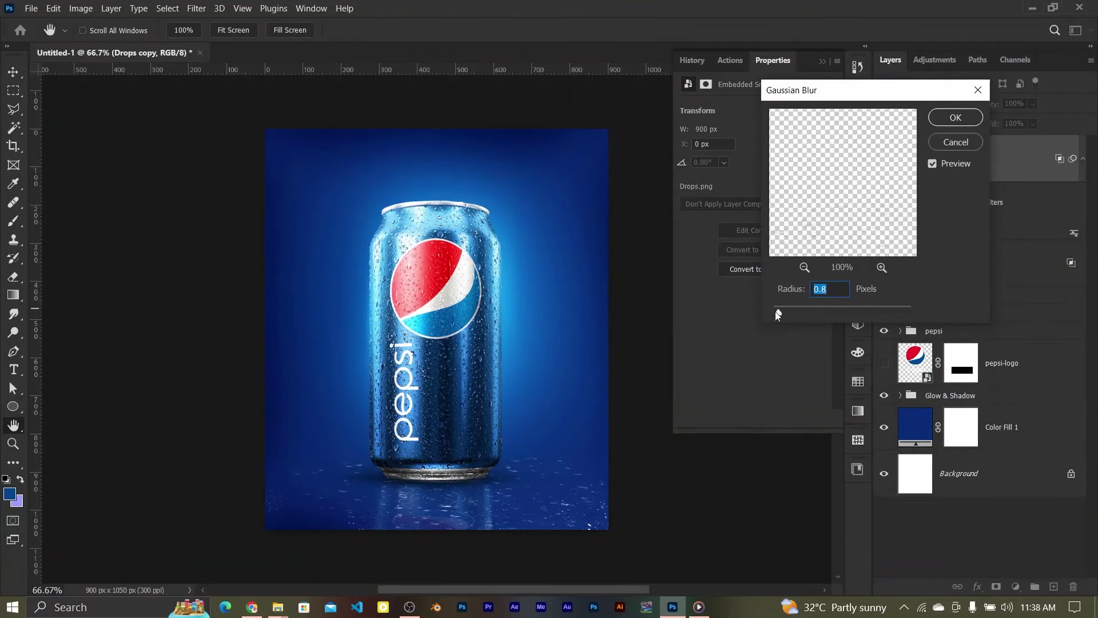
type("12")
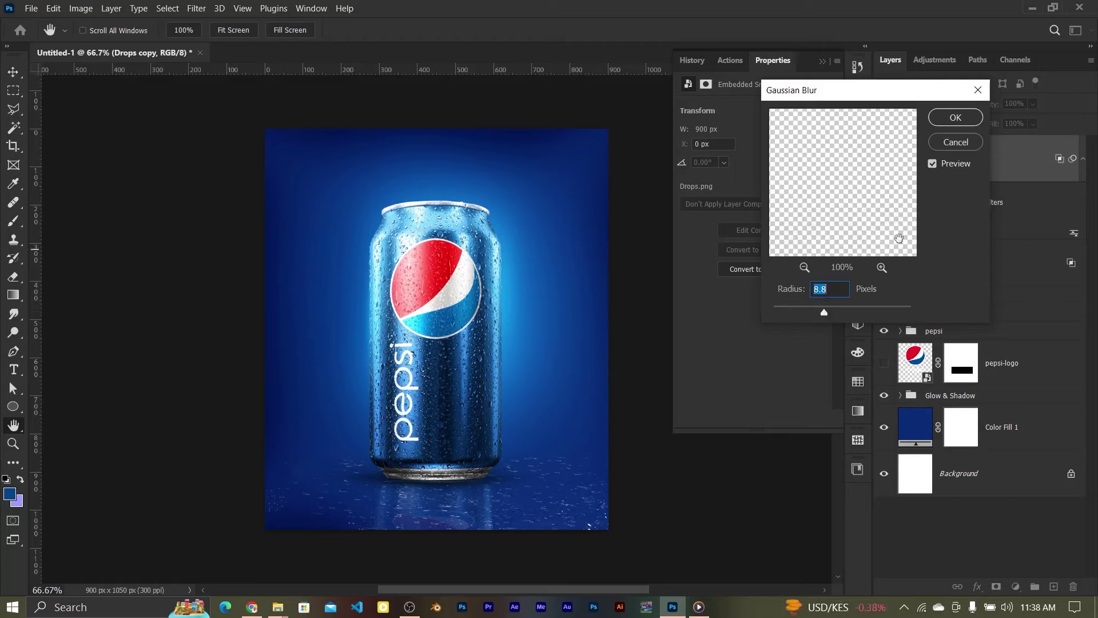
type("9")
left_click(954, 117)
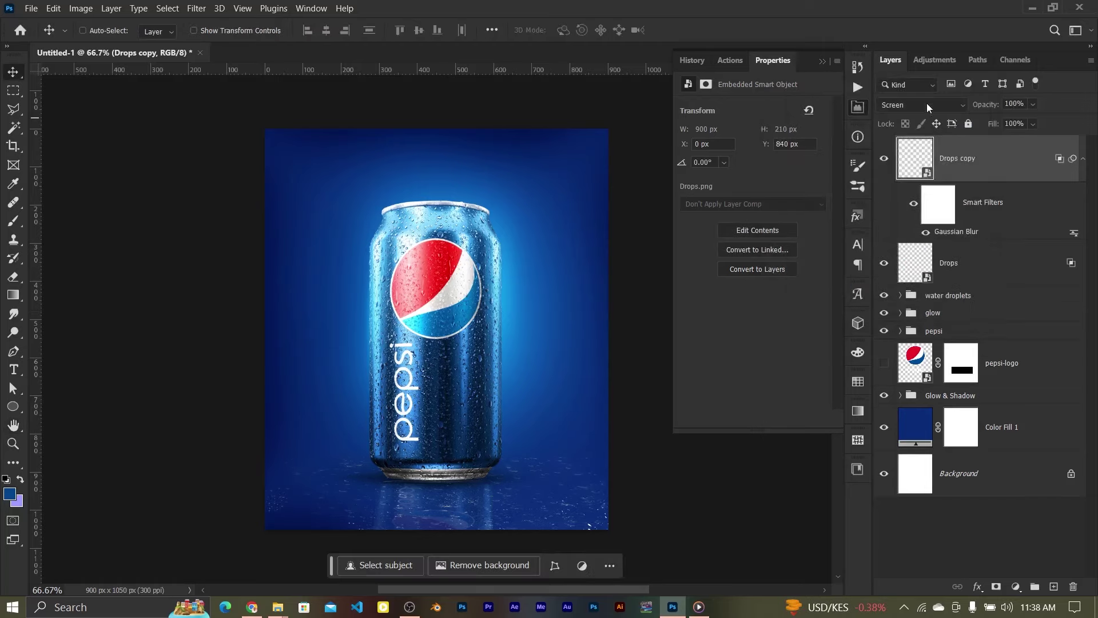
Step: Show Drops copy and set its Underlying Layer Blend If split to 1/38
left_click(885, 161)
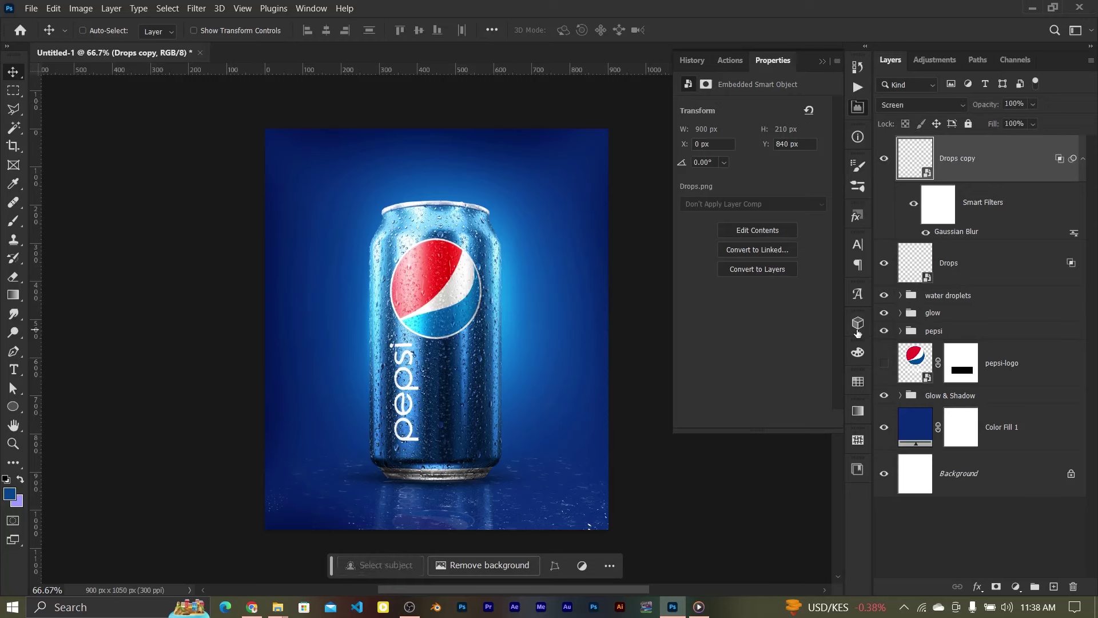
double_click(1001, 166)
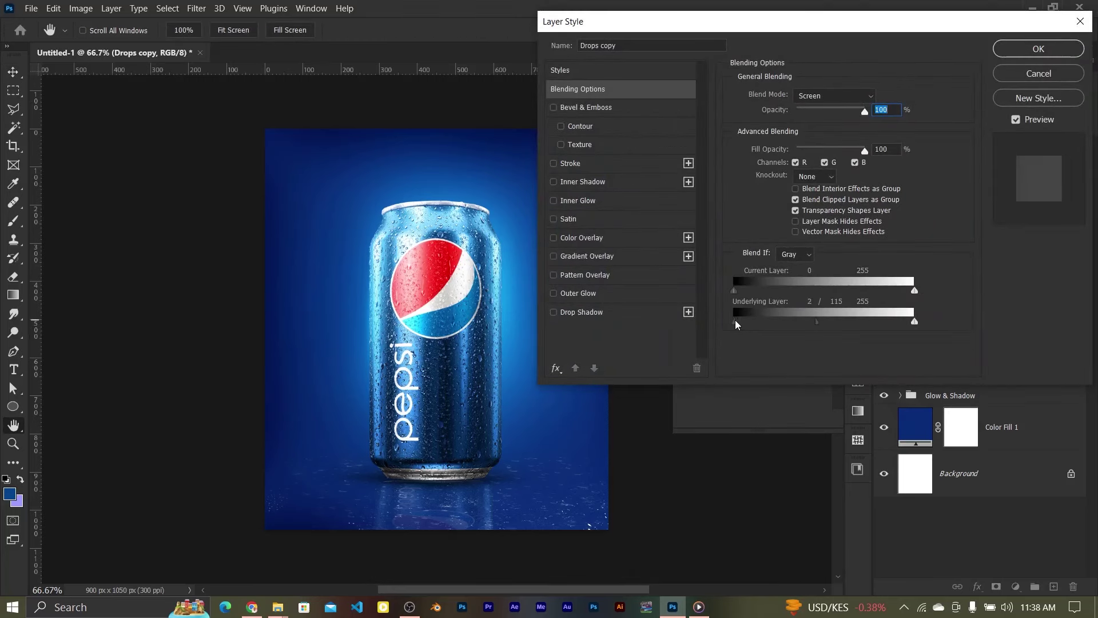
left_click_drag(833, 323, 775, 323)
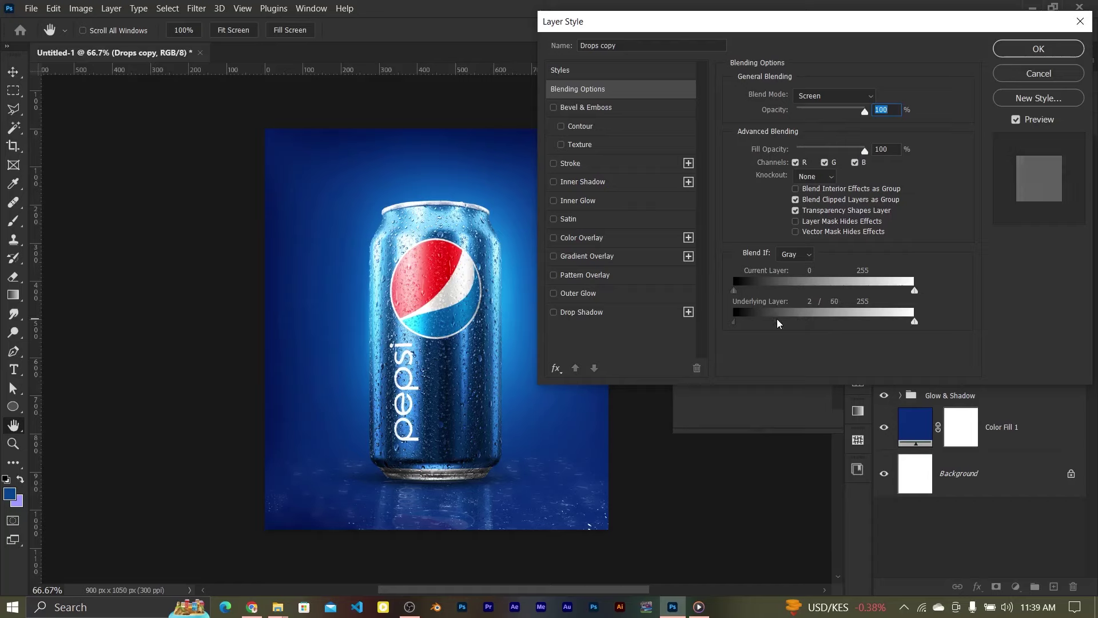
left_click_drag(778, 323, 761, 323)
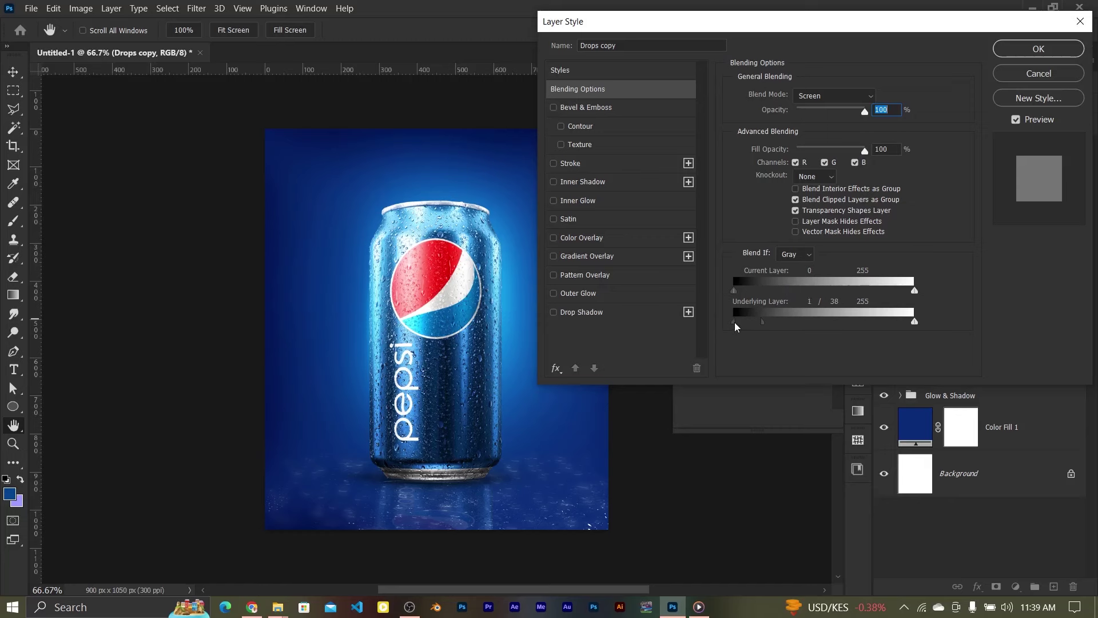
left_click(1037, 50)
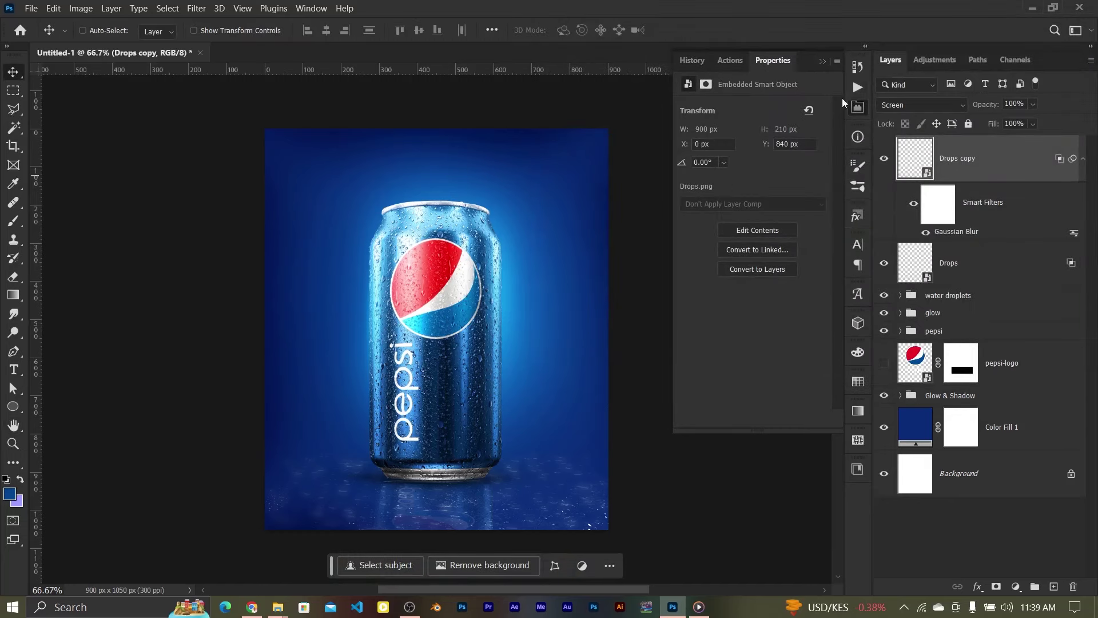
left_click(823, 62)
left_click(972, 262, "ctrl")
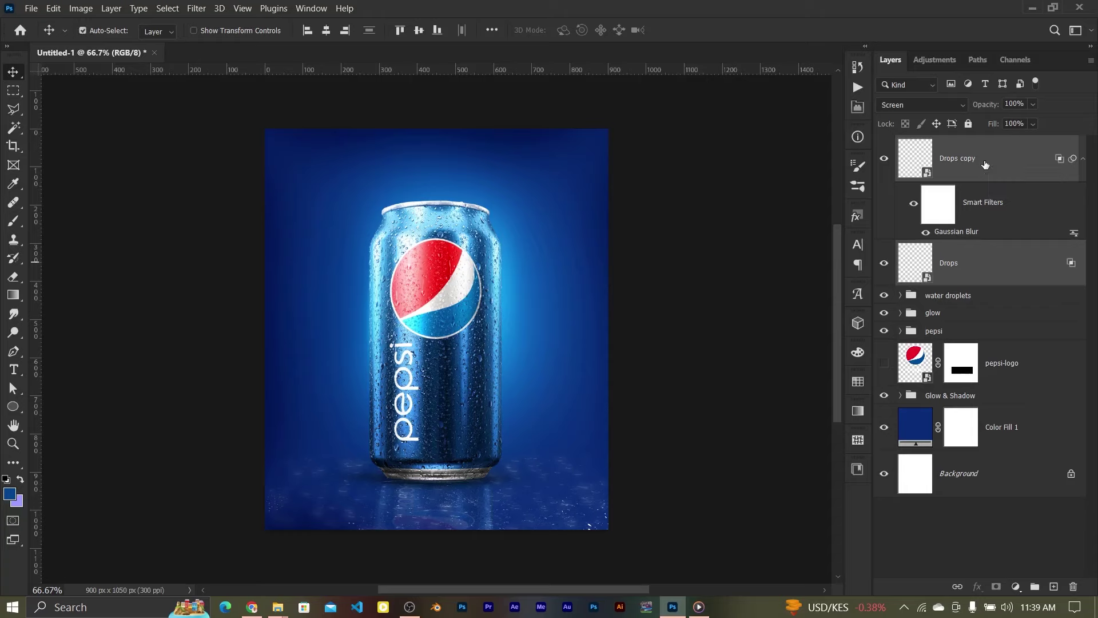
Step: Group the two Drops layers into a folder named 'water reflections'
key("ctrl+g")
double_click(939, 143)
type("water")
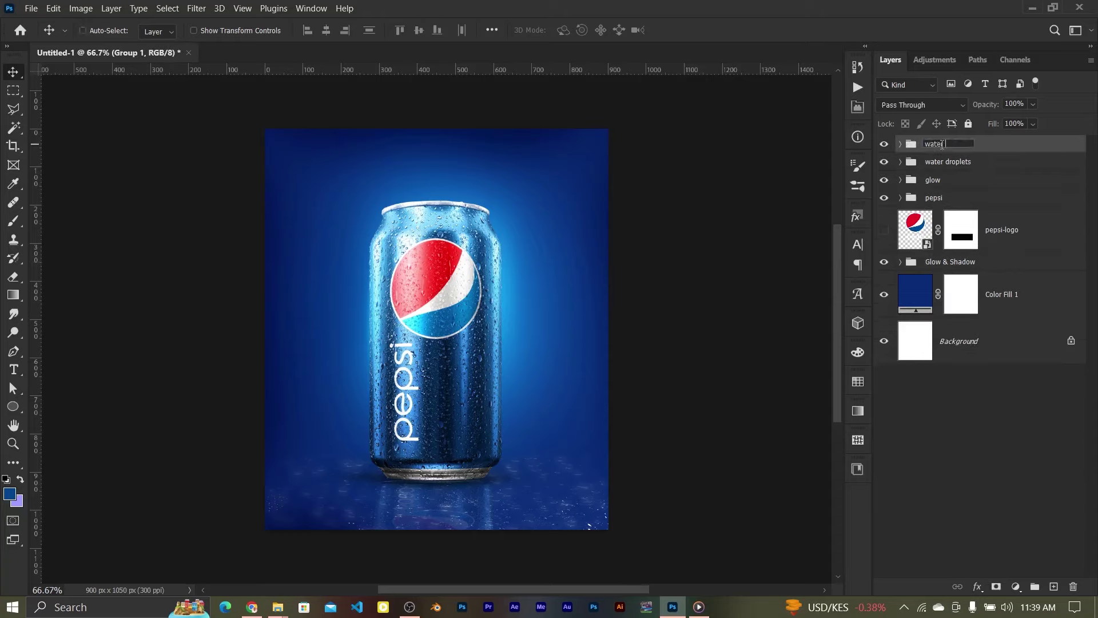
type("ns")
key("Return")
Step: Nudge Drops copy's Underlying Layer Blend If slider to refine blending with dark tones
left_click(901, 143)
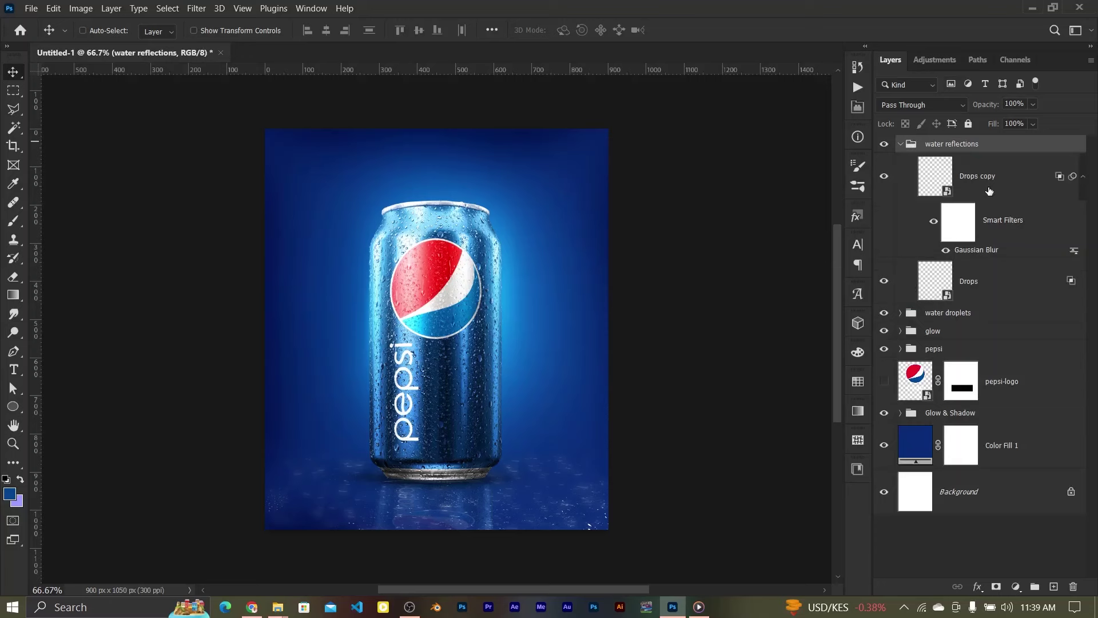
double_click(1062, 176)
left_click_drag(734, 323, 767, 325)
left_click(1010, 51)
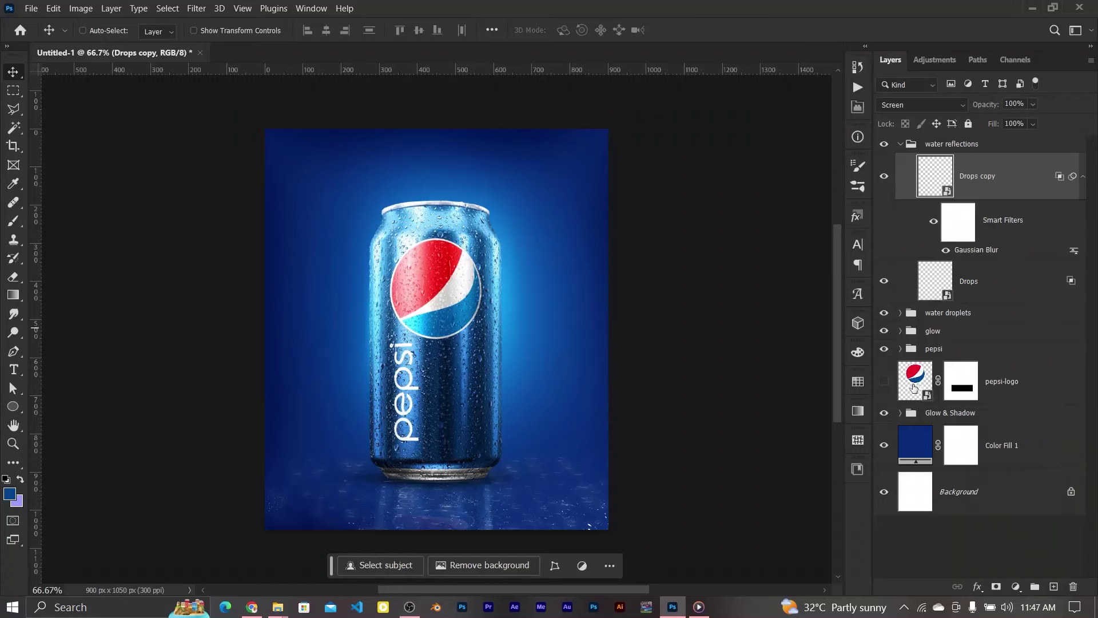
Step: Duplicate pepsi-logo, blur the copy 10 px and set it to Screen
left_click(913, 388)
key("ctrl+j")
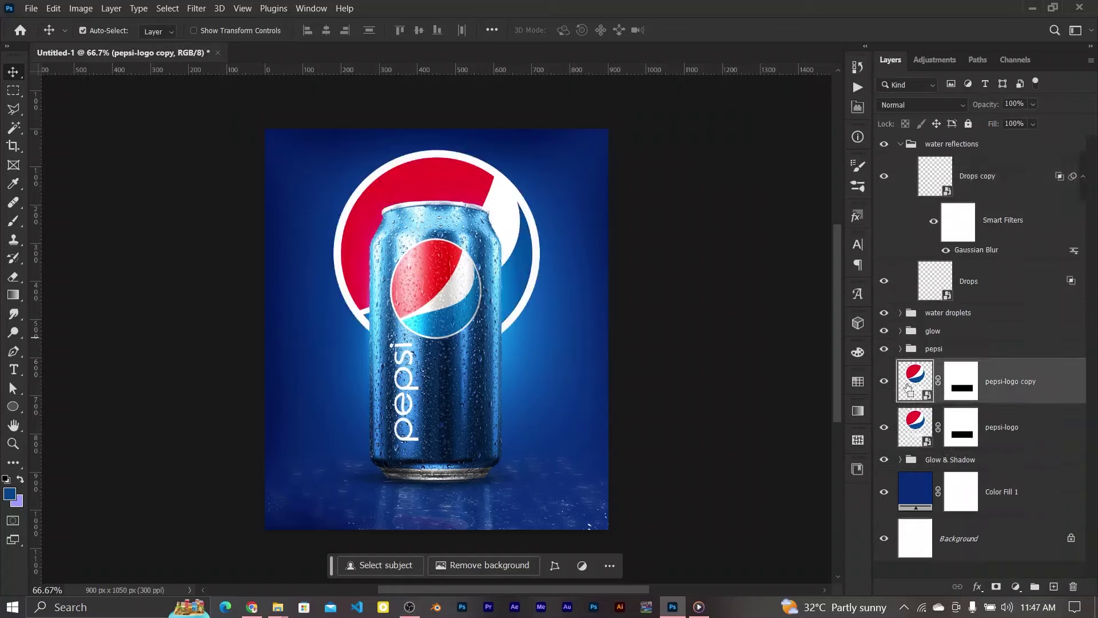
left_click(884, 428)
left_click(196, 8)
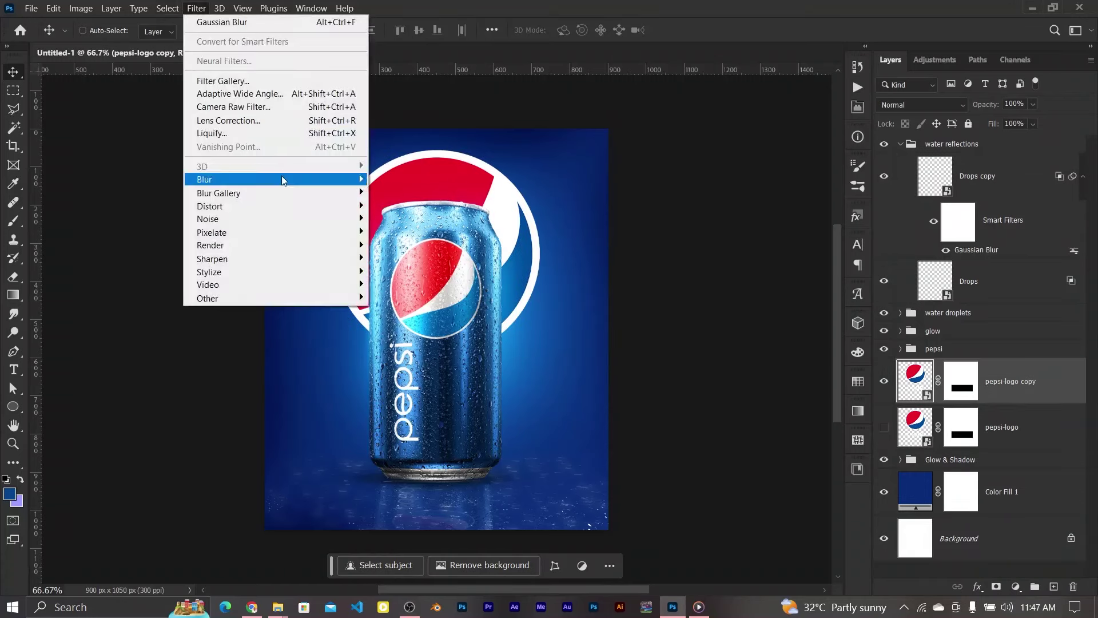
left_click(405, 232)
type("10")
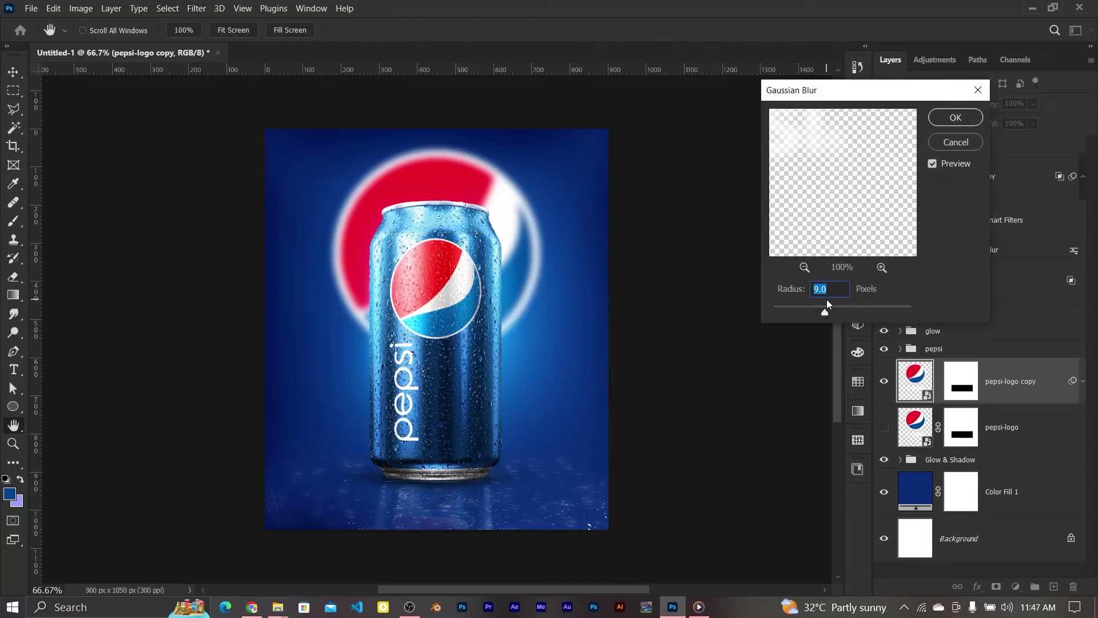
left_click(954, 119)
left_click(921, 104)
left_click(901, 250)
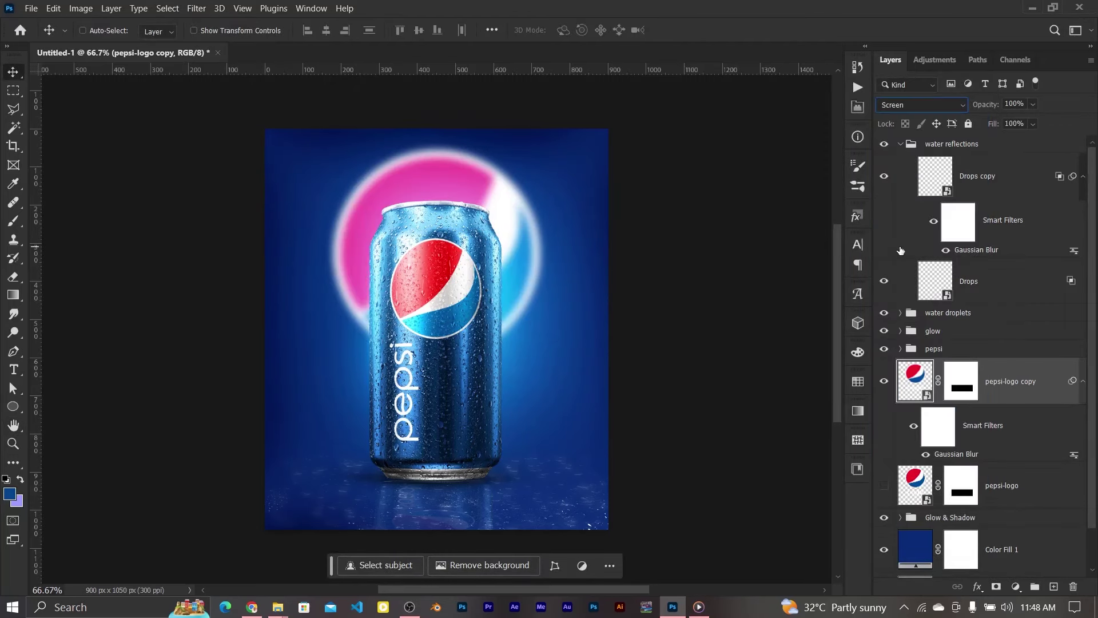
Step: Move the original pepsi-logo above its copy and give it a 20 px Gaussian Blur
left_click(884, 485)
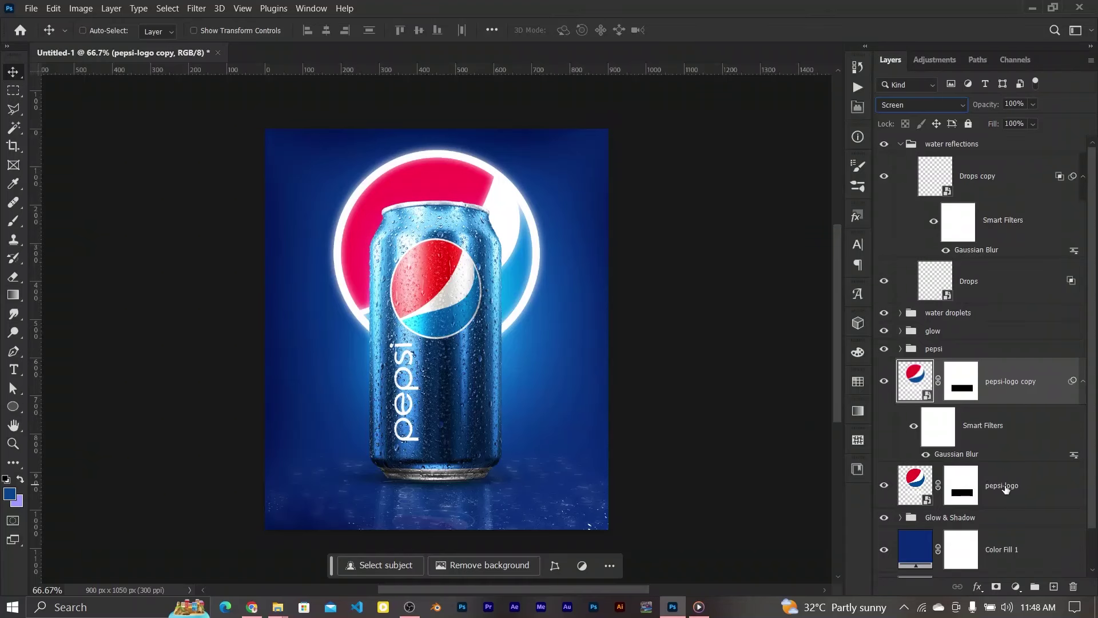
mouse_move(1006, 488)
left_mouse_down()
mouse_move(997, 365)
mouse_move(977, 380)
left_mouse_up()
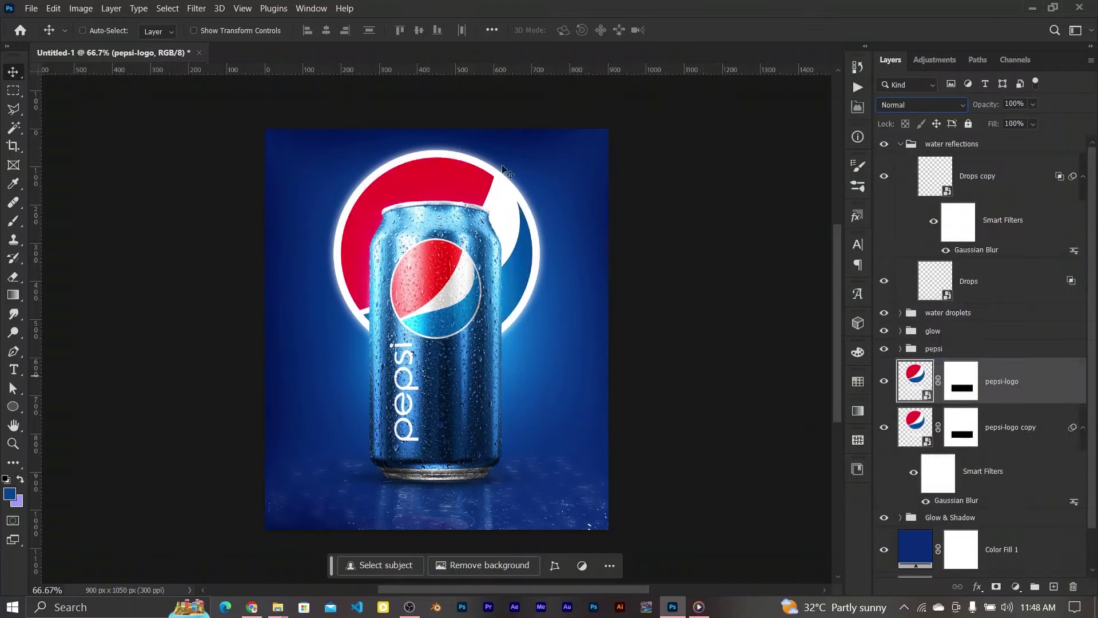
left_click(196, 8)
left_click(430, 233)
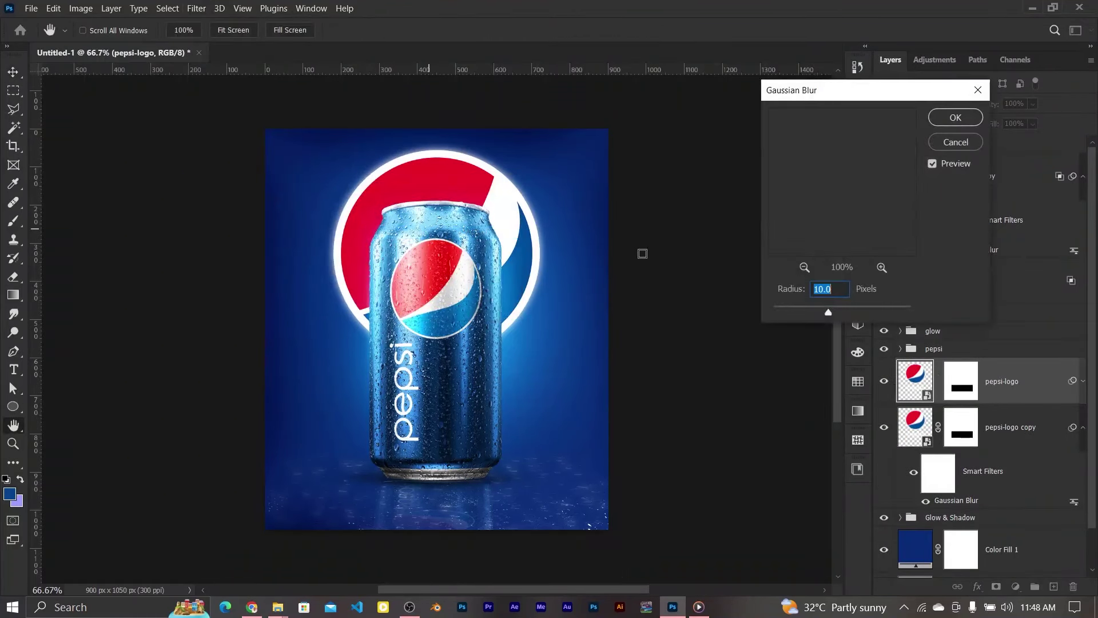
type("20")
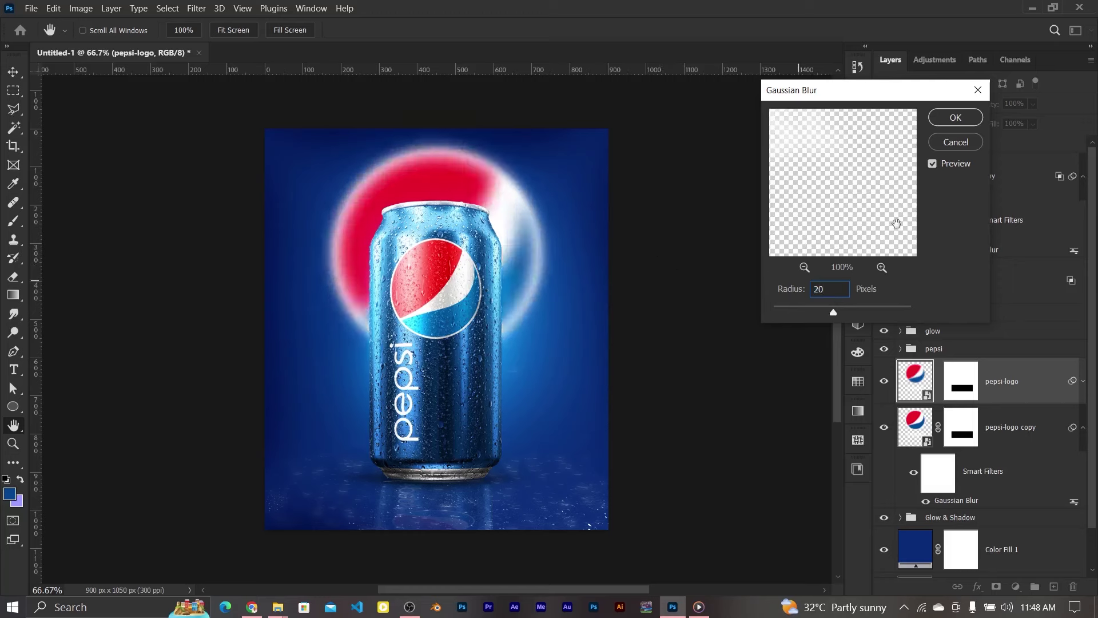
left_click(933, 119)
Step: Duplicate pepsi-logo with a 5 px blur, then Alt-drag another copy below
key("ctrl+j")
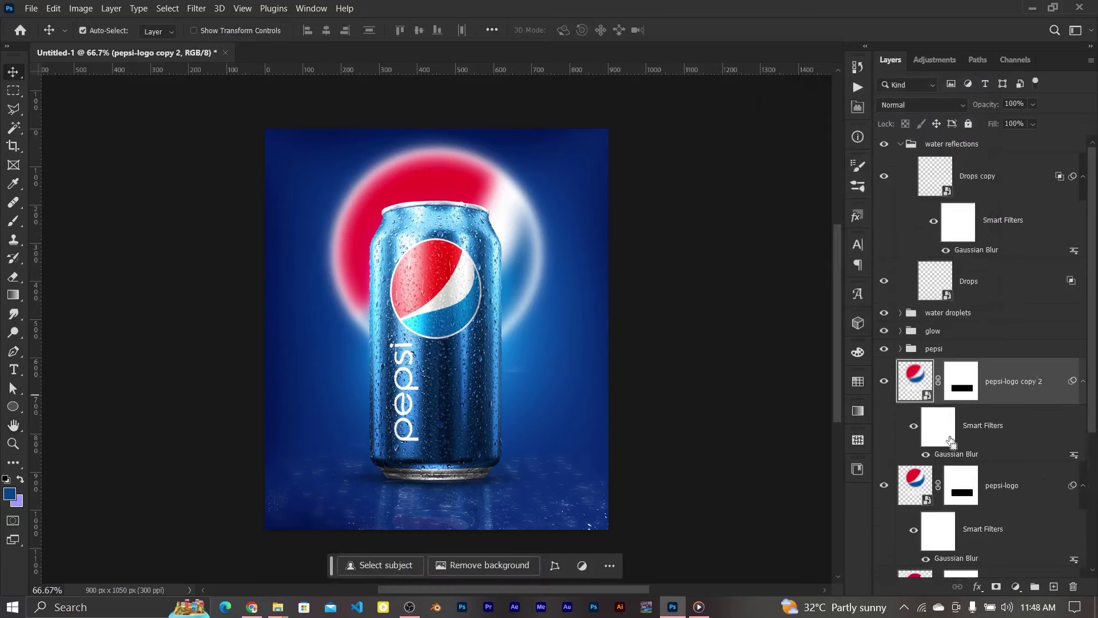
double_click(954, 455)
type("5")
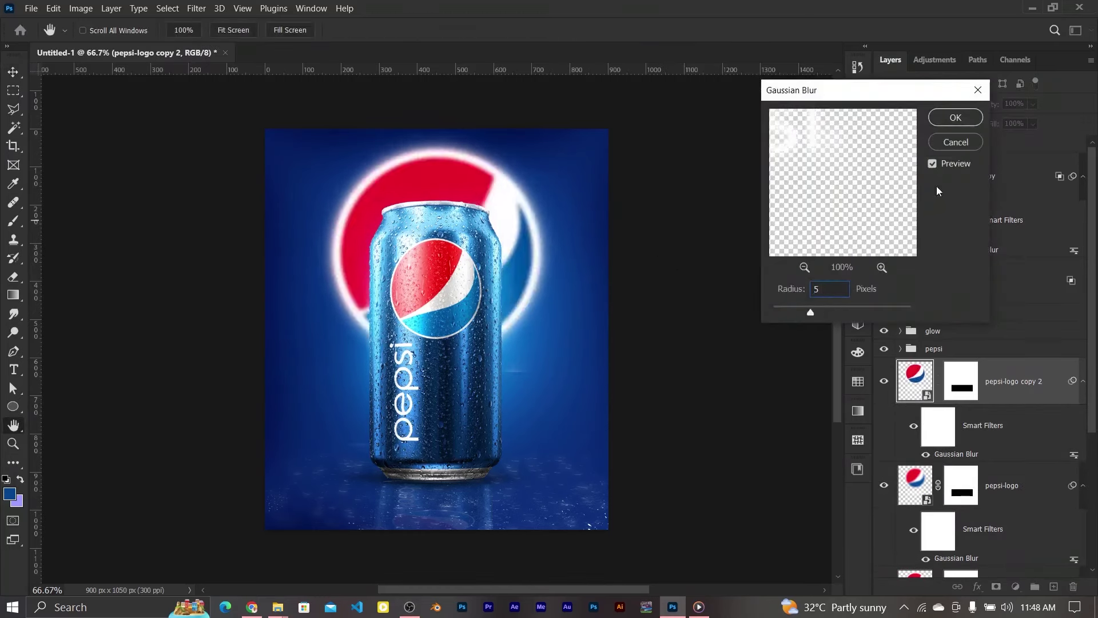
left_click(944, 120)
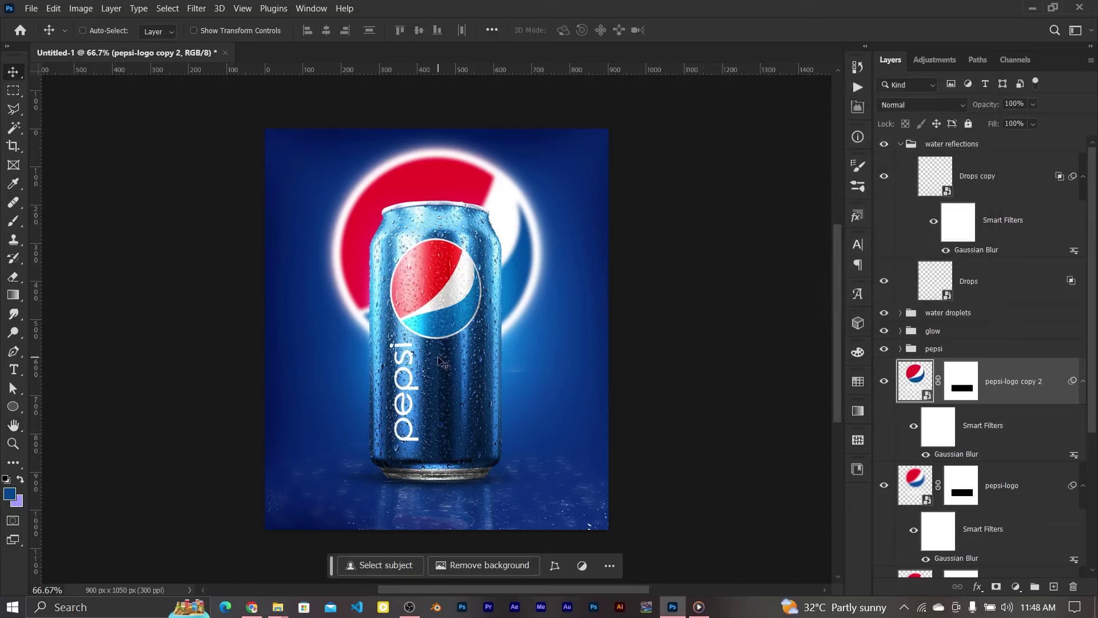
scroll(996, 338, "down", 3)
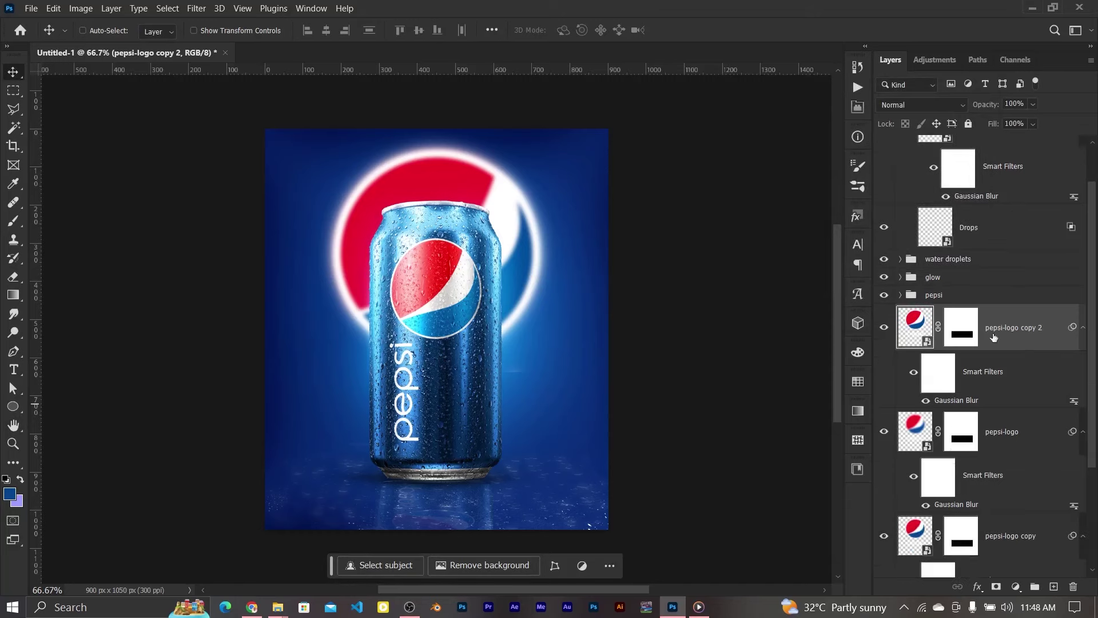
scroll(995, 337, "down", 1)
left_click_drag(1008, 323, 1002, 541)
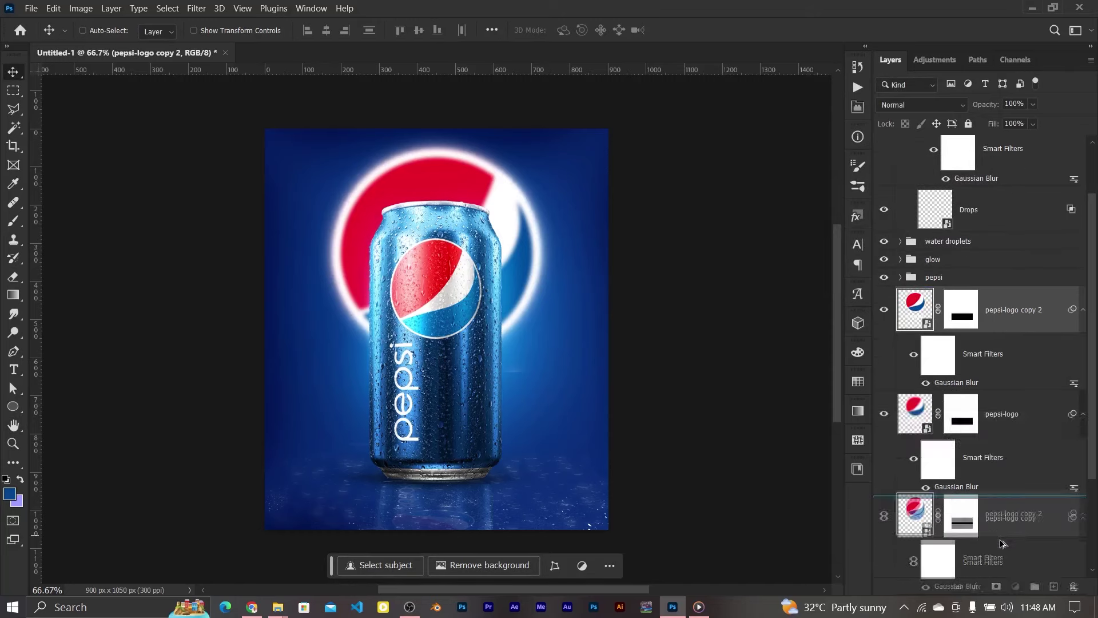
scroll(1000, 544, "down", 2)
scroll(1000, 543, "down", 2)
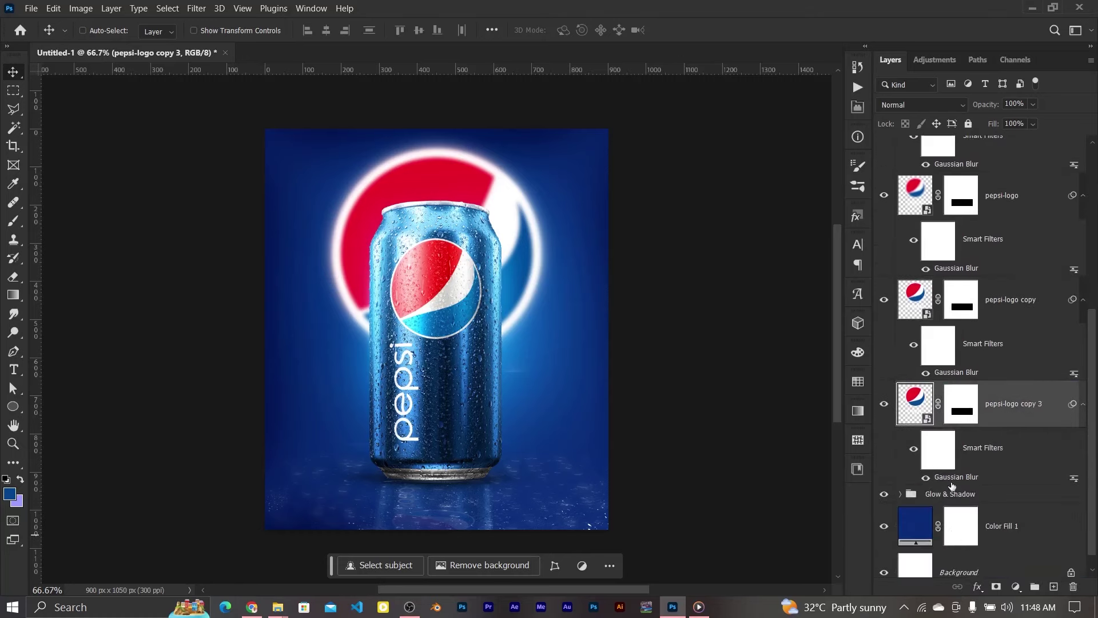
Step: Give pepsi-logo copy 3 a 100 px Gaussian Blur and Screen blending
double_click(956, 478)
type("25")
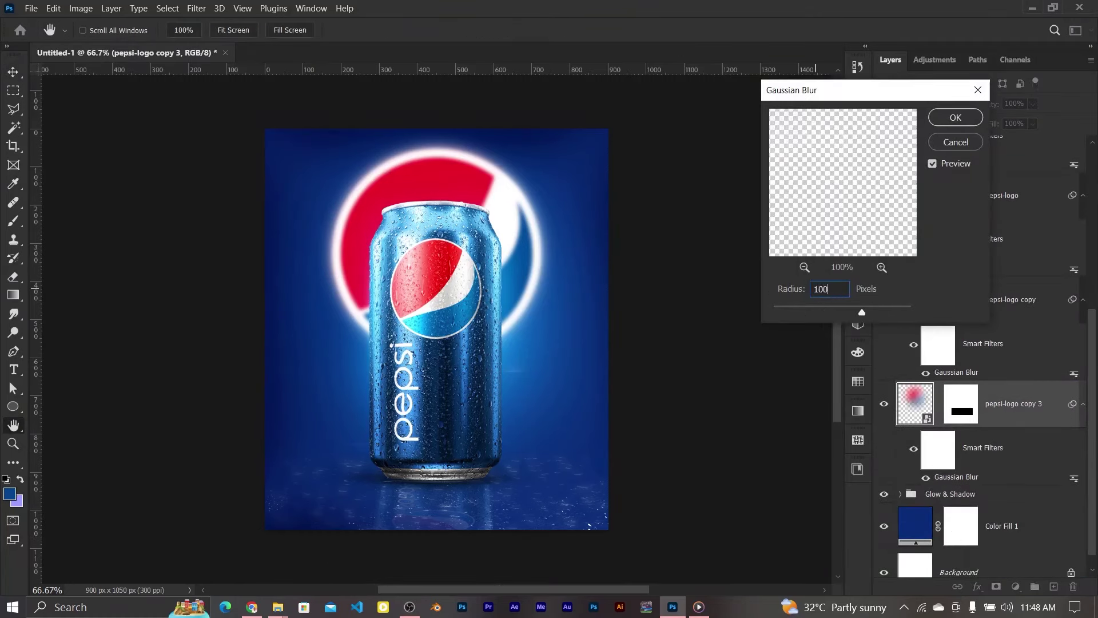
key("Return")
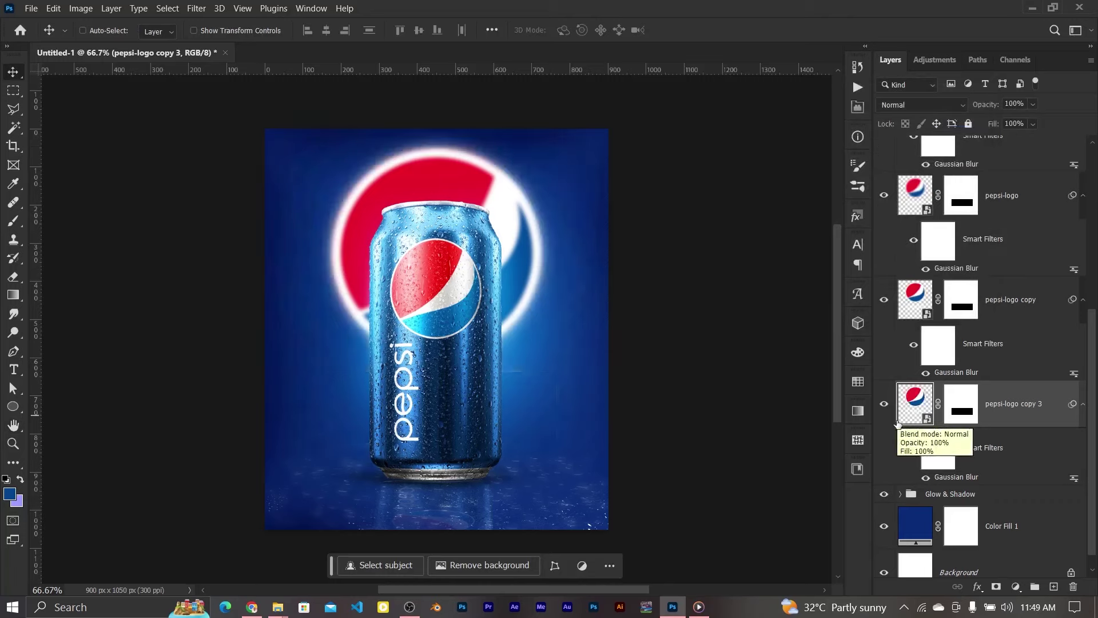
double_click(960, 477)
type("100")
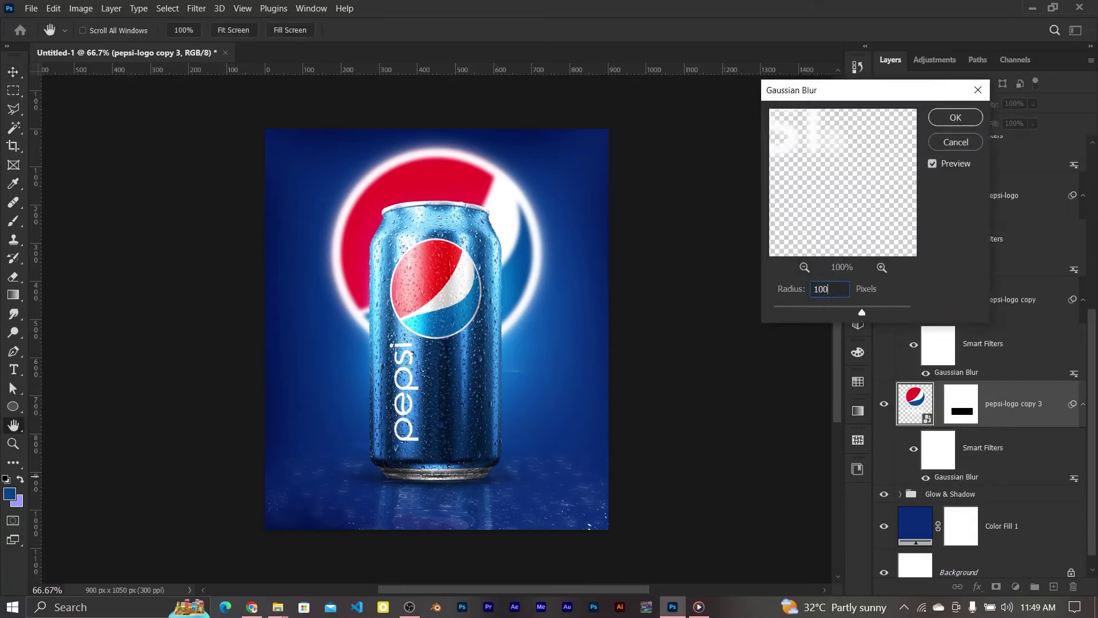
left_click(947, 120)
left_click(921, 104)
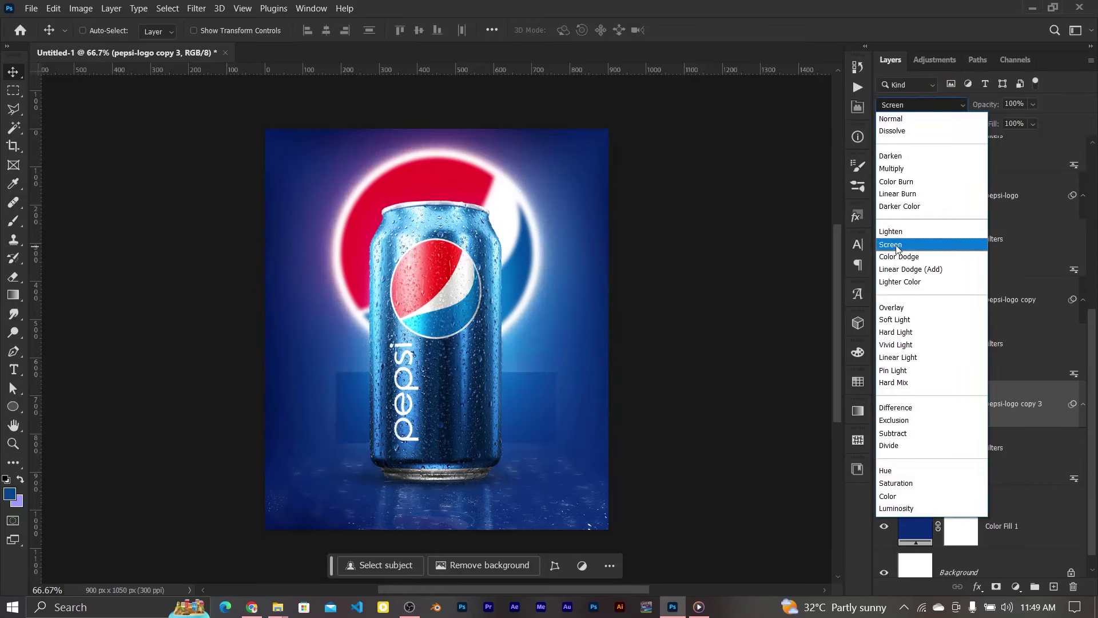
left_click(897, 246)
Step: Select all the pepsi-logo layers and group them into Group 1
scroll(960, 267, "up", 3)
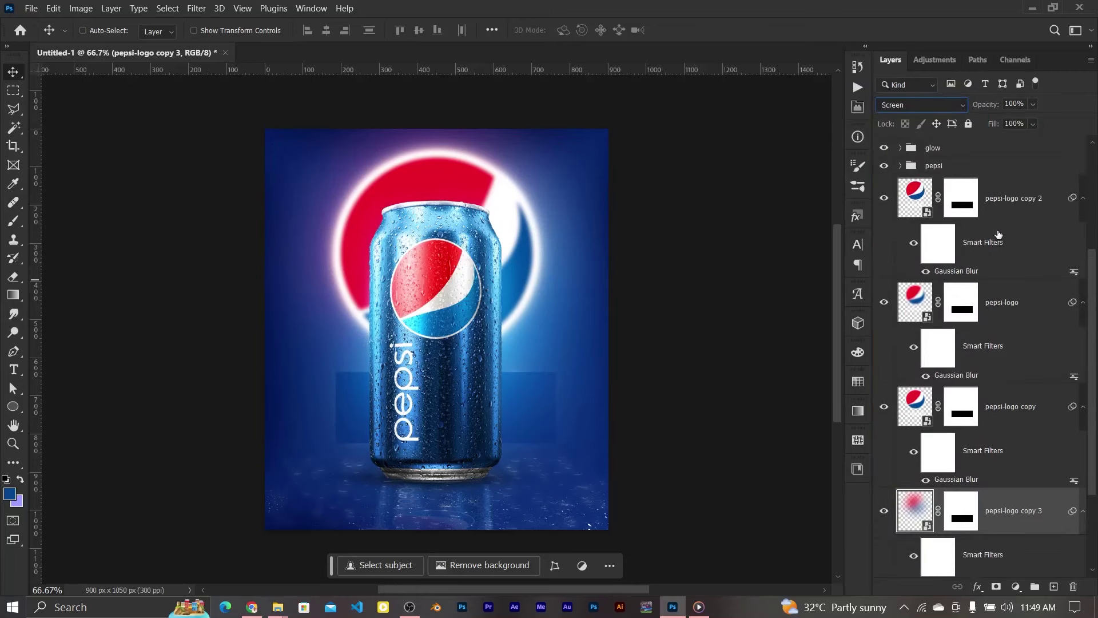
left_click(1010, 217)
left_click(1014, 520, "shift")
key("ctrl+g")
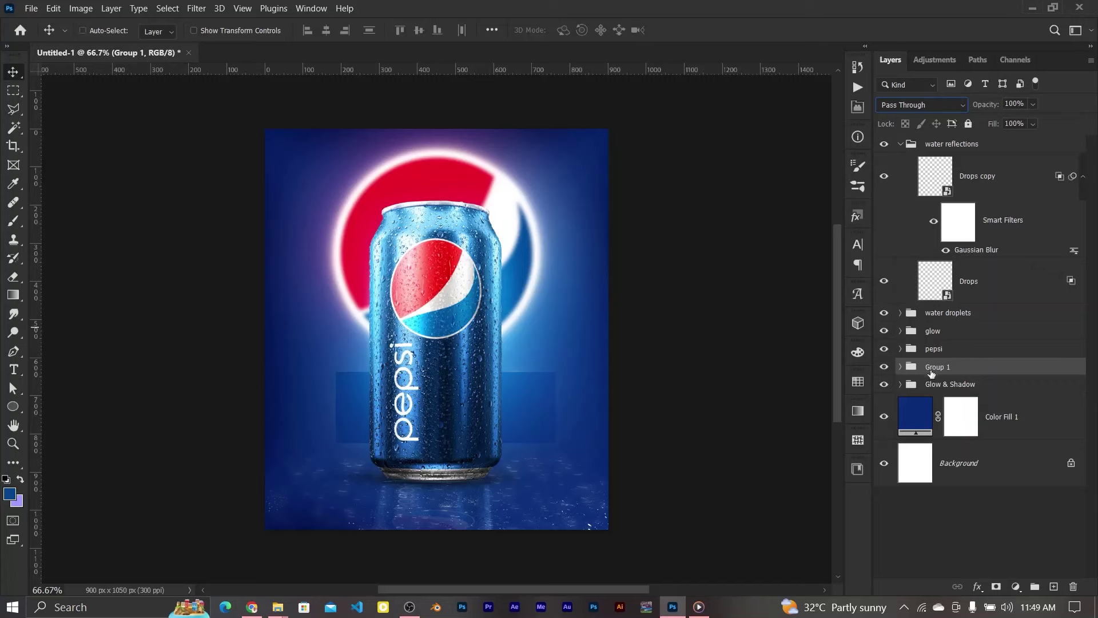
Step: Rename Group 1 to 'logo'
double_click(934, 366)
key("BackSpace")
type("logo")
key("Return")
Step: Mask the logo group, painting black at 100% over the lighter rectangle behind the can
left_click(998, 588)
key("b")
key("d")
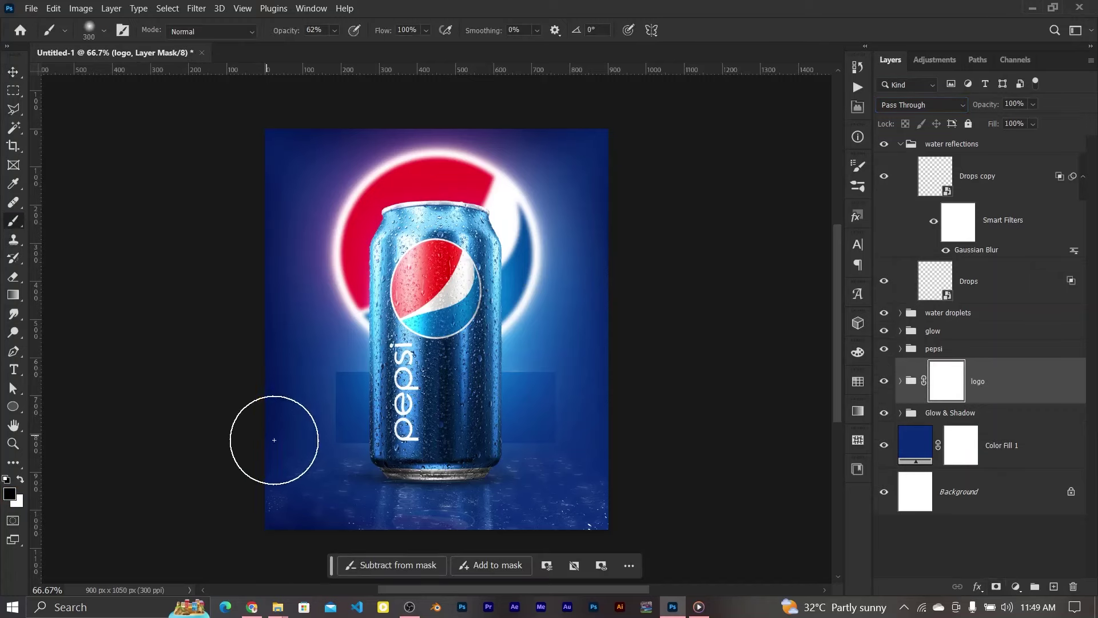
key("0")
left_click_drag(319, 429, 544, 409)
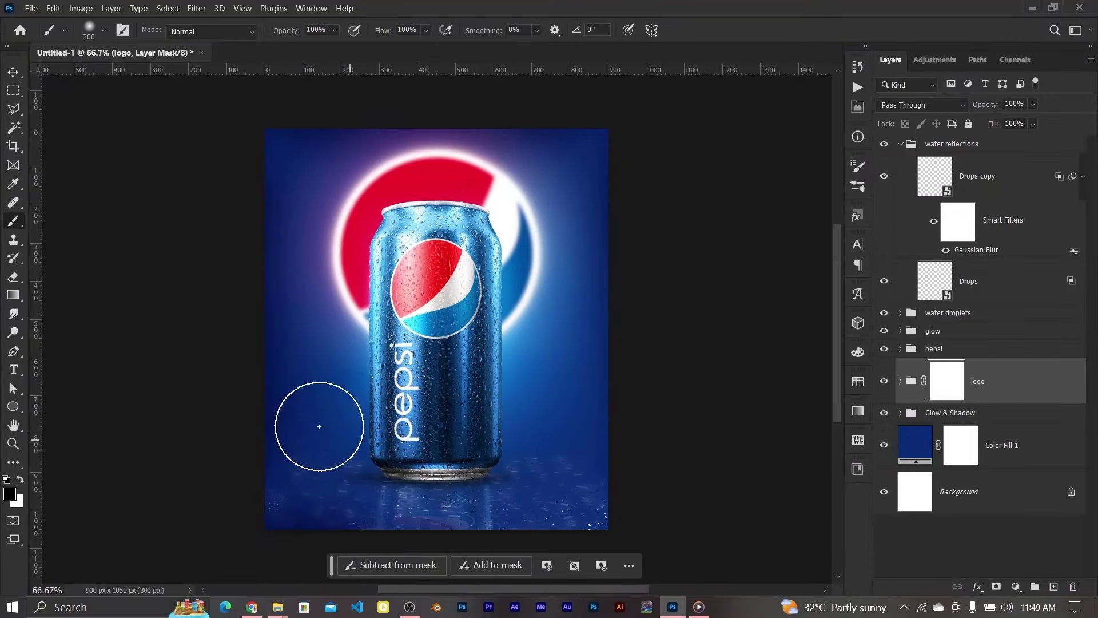
left_click_drag(392, 404, 417, 306)
key("bracketleft")
key("bracketleft")
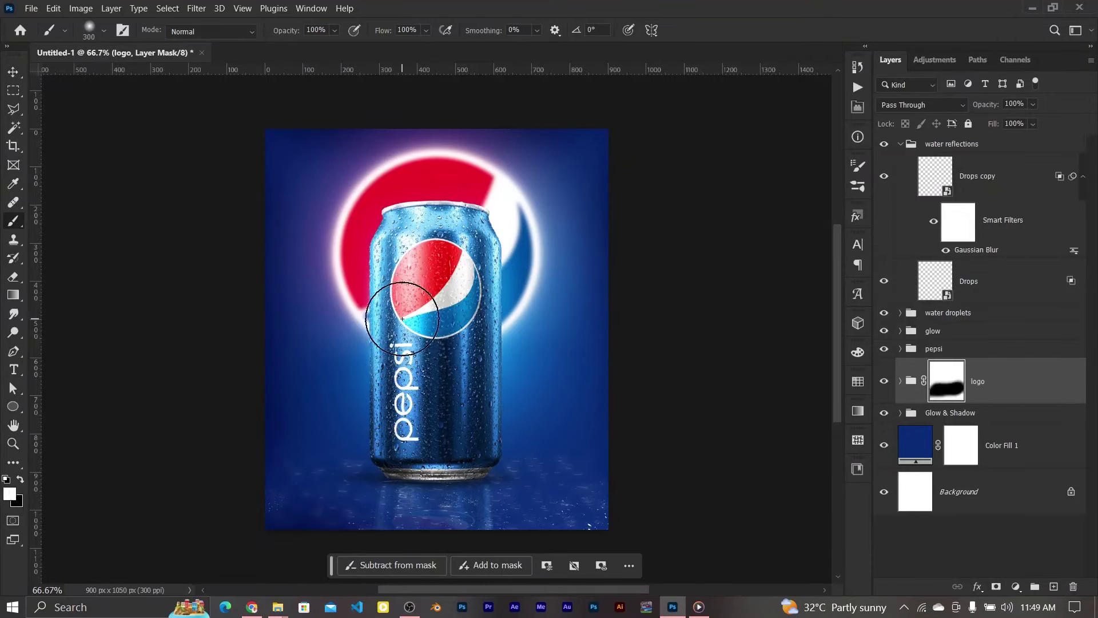
key("x")
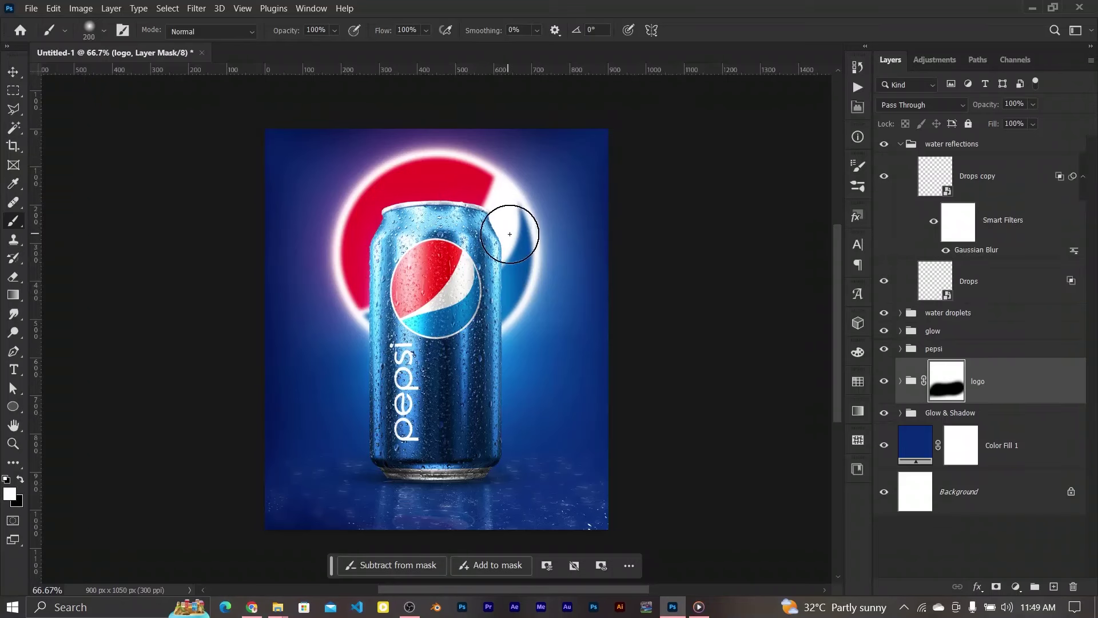
left_click(14, 73)
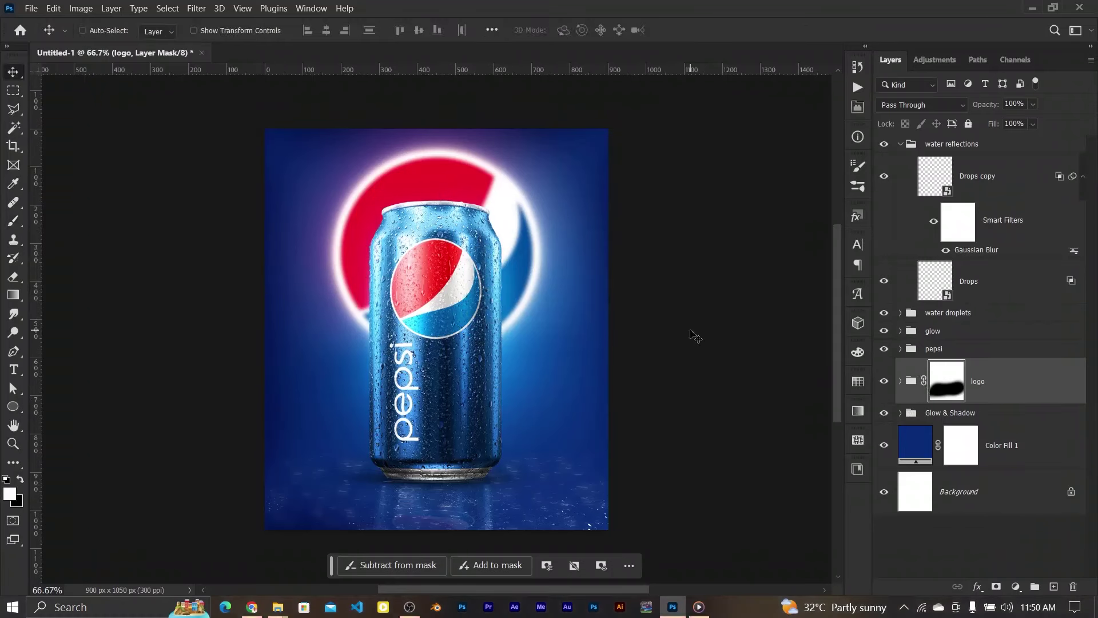
Step: Set pepsi-logo copy 3 inside the logo group to Color Dodge blending
left_click(911, 382)
left_click(900, 382)
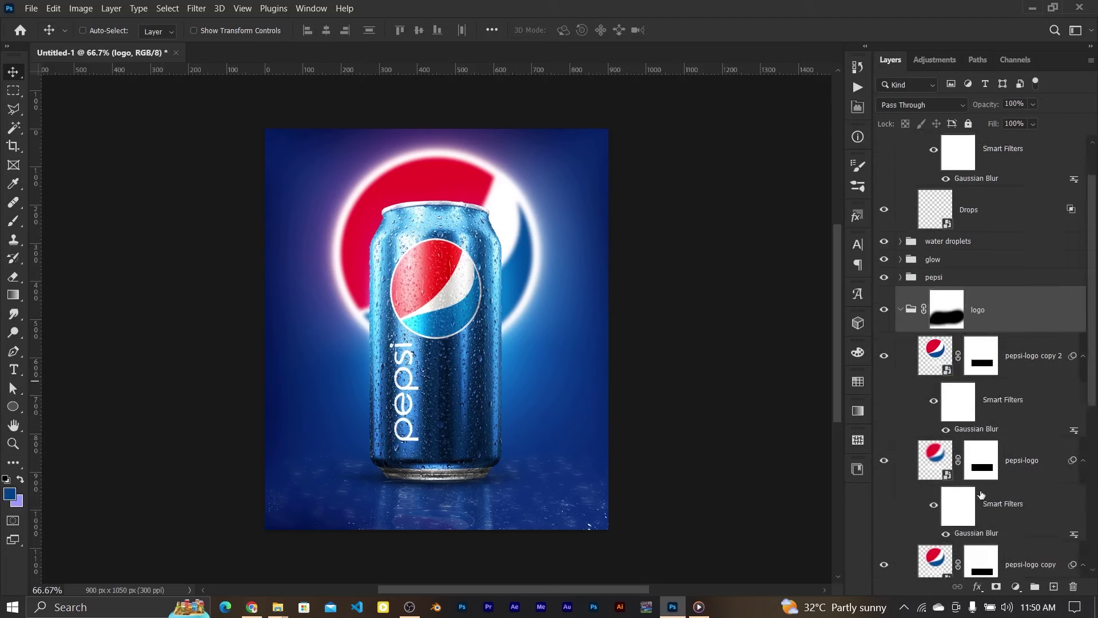
scroll(973, 372, "down", 5)
left_click(986, 440)
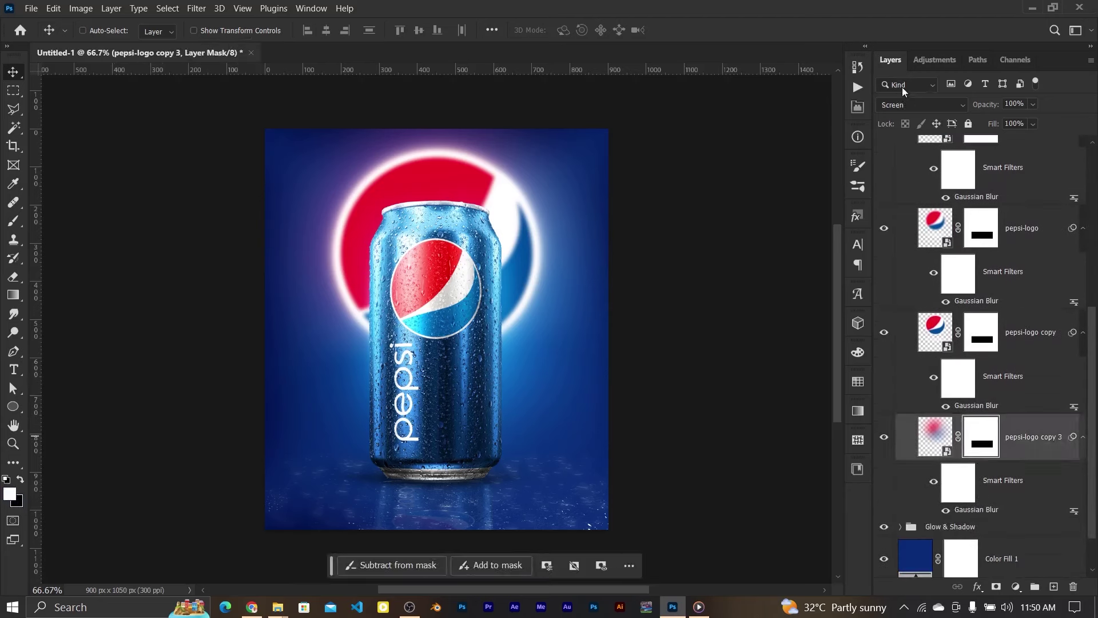
left_click(915, 105)
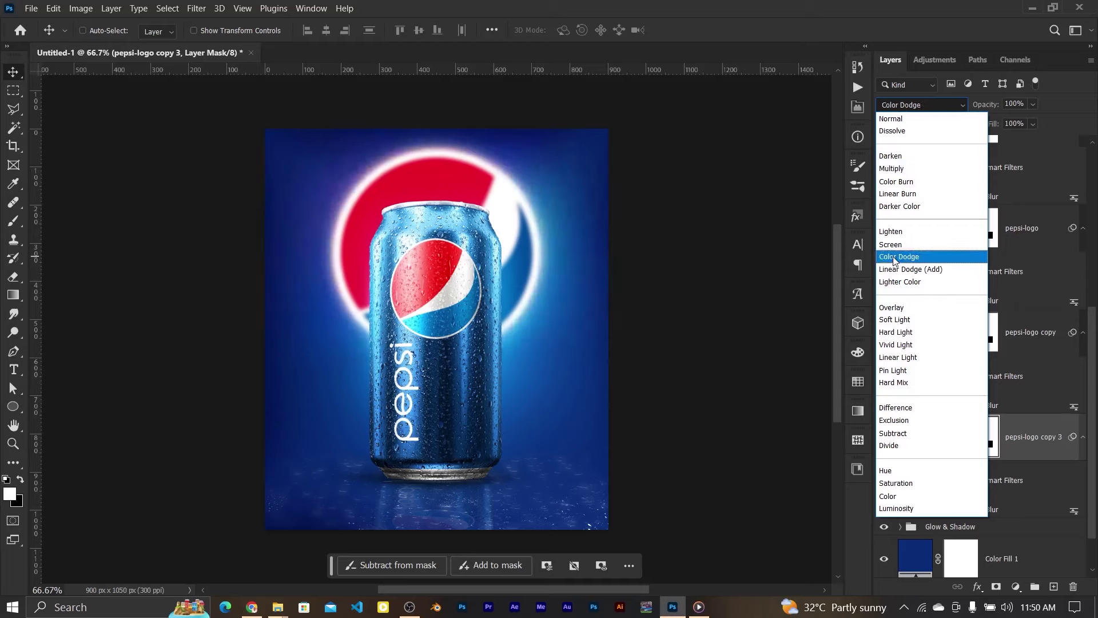
left_click(896, 257)
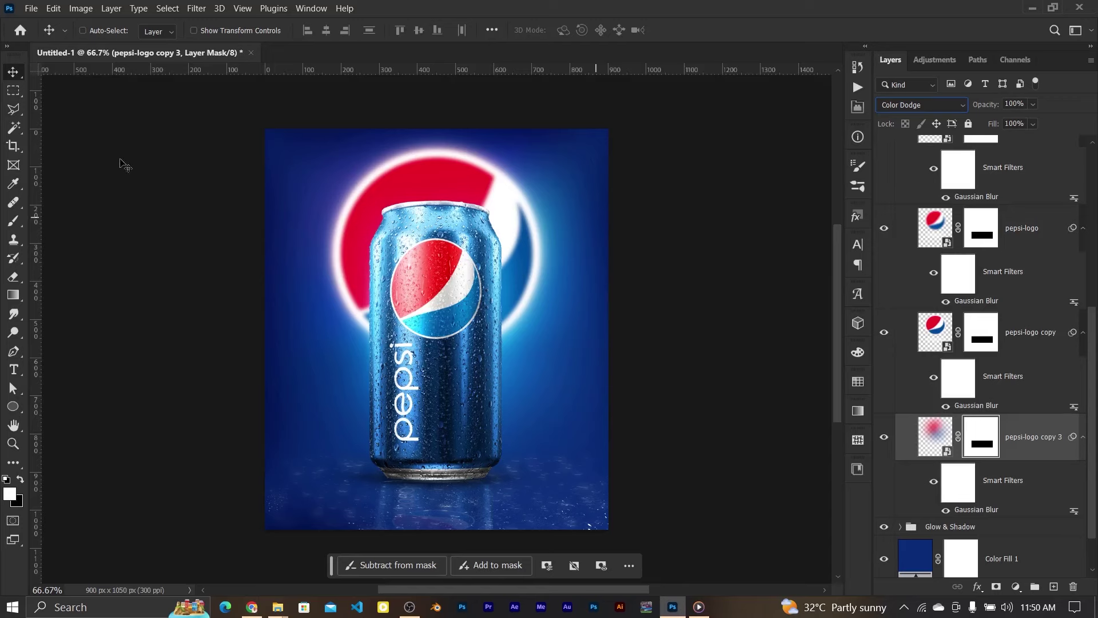
Step: Collapse the logo and water reflections groups and add an empty Layer 6 on top
scroll(987, 246, "up", 5)
left_click(900, 225)
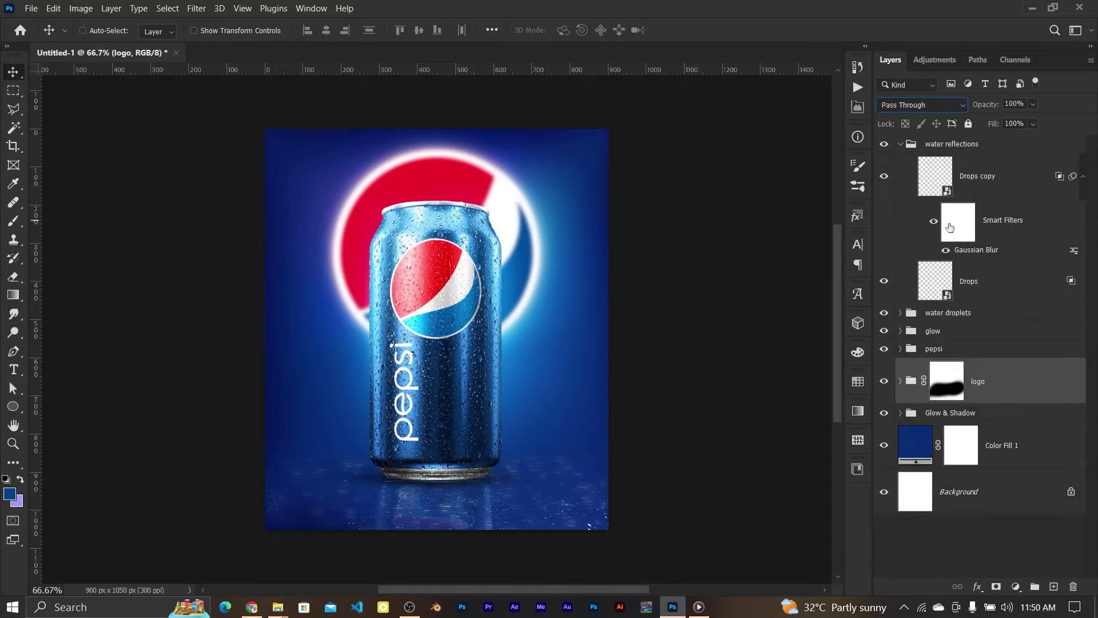
left_click(902, 145)
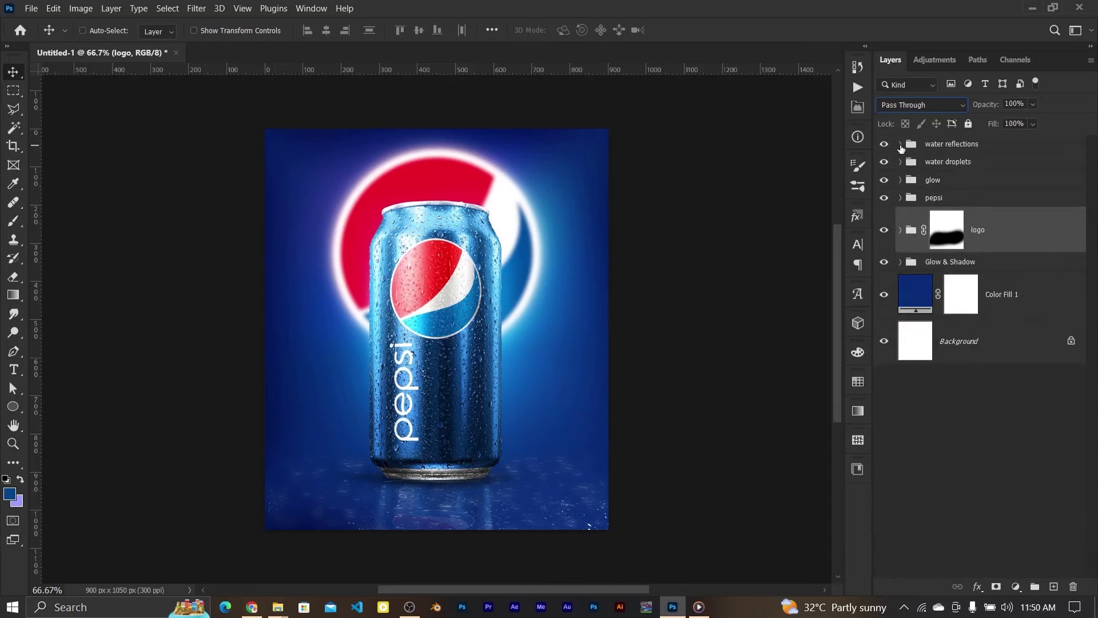
left_click(947, 148)
left_click(14, 222)
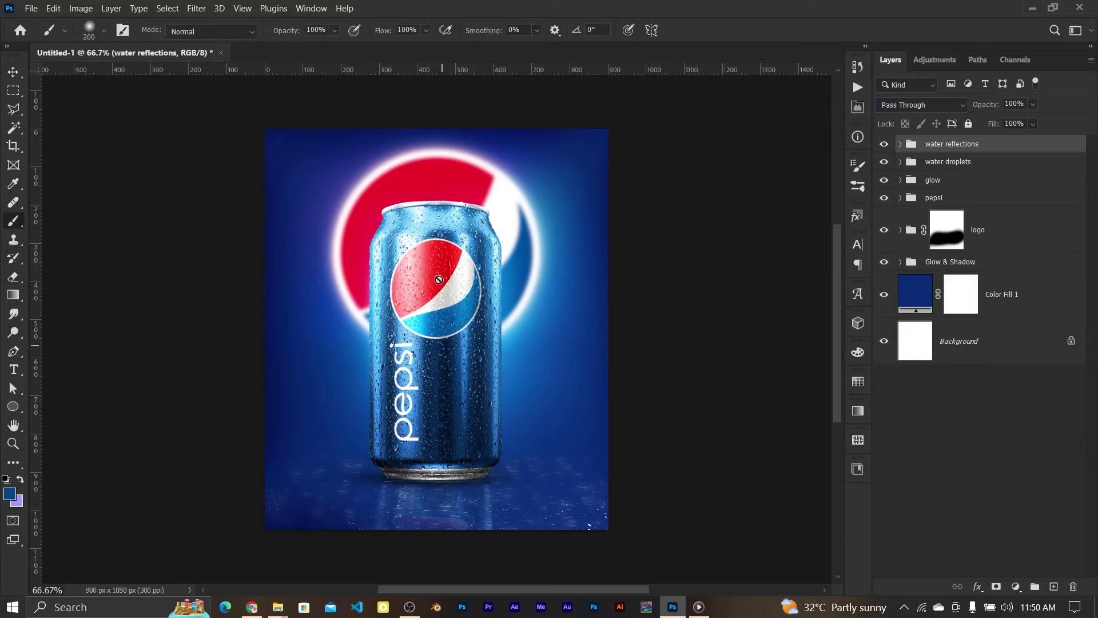
left_click(1055, 588)
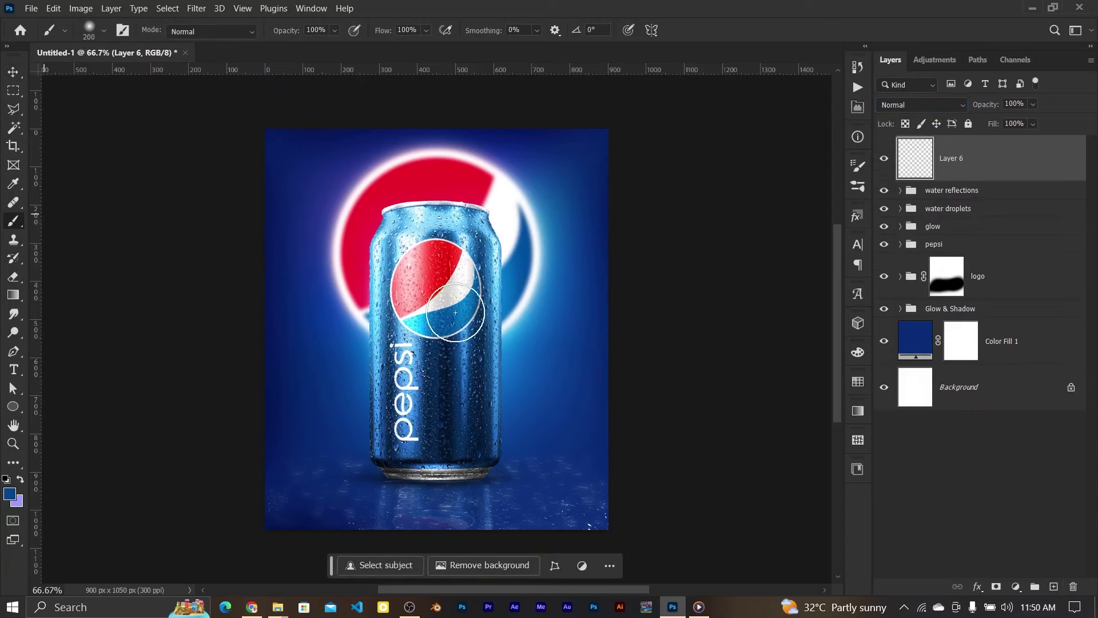
Step: Paint a large 500 px blue dab on Layer 6 and set it to Screen
key("bracketright")
key("bracketright")
key("bracketright")
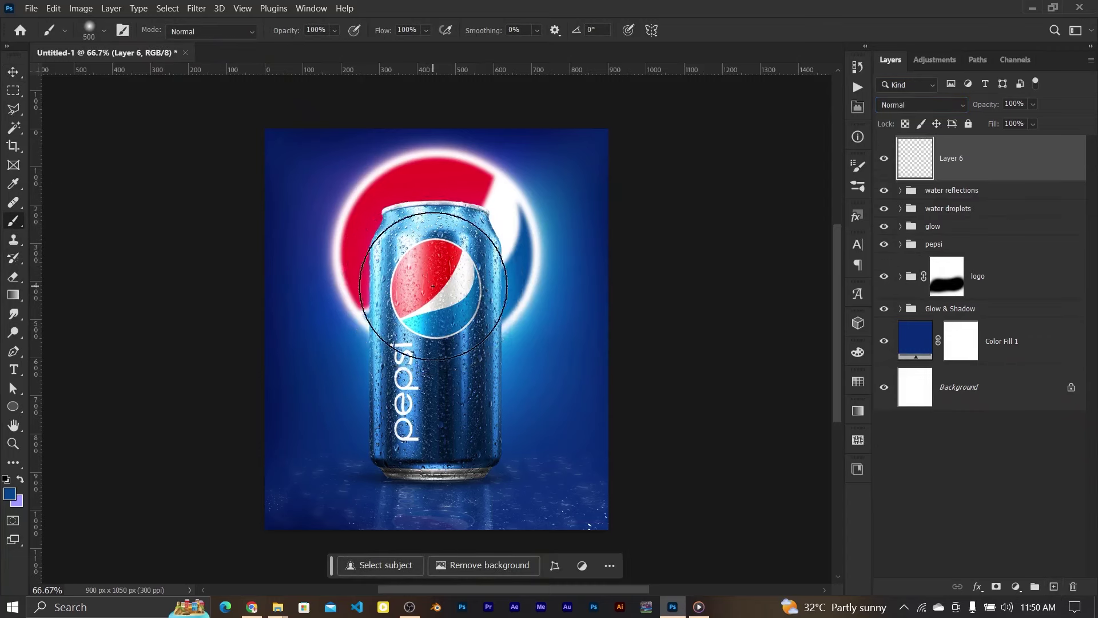
left_click(435, 282)
left_click(921, 105)
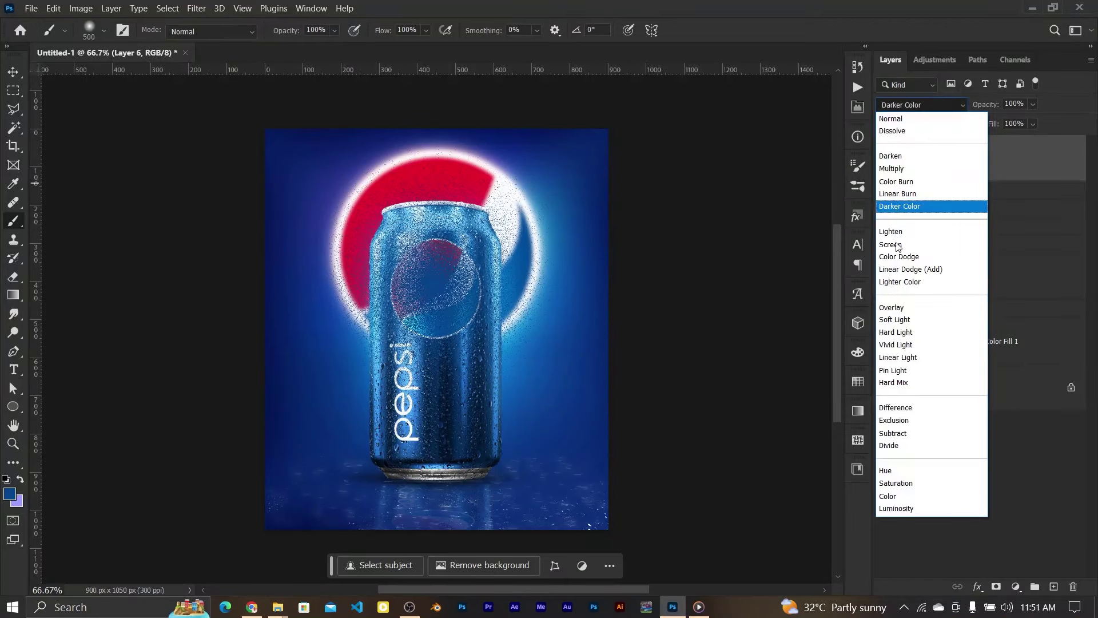
left_click(916, 248)
Step: Transform the blue glow into a thin, narrow band centred over the can top
key("v")
key("ctrl+t")
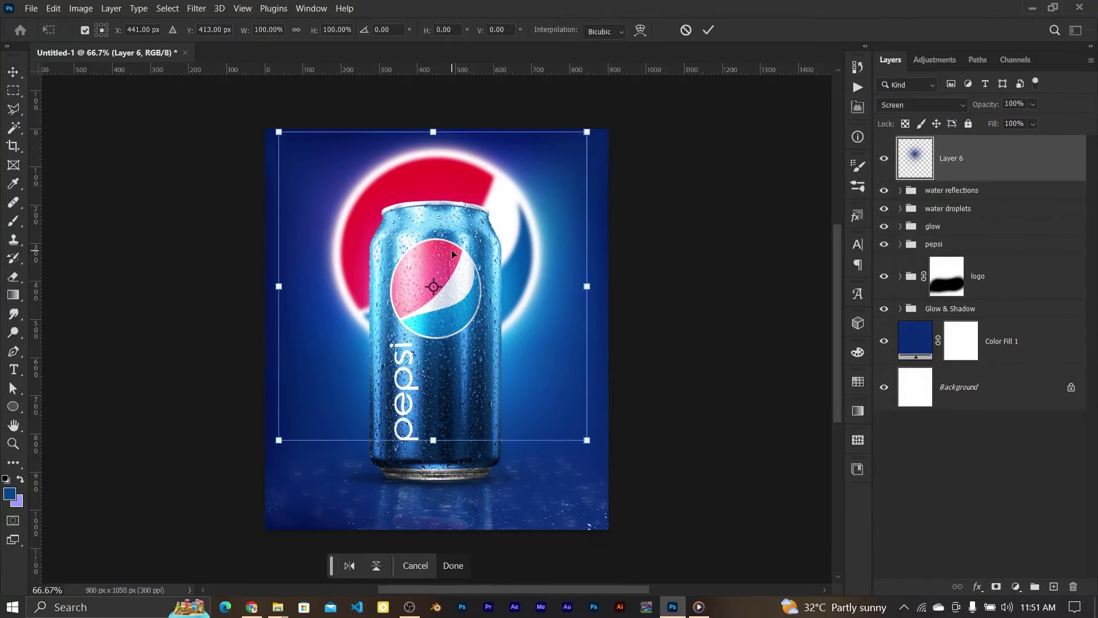
mouse_move(433, 131)
left_mouse_down()
mouse_move(433, 394)
mouse_move(462, 199)
left_mouse_up()
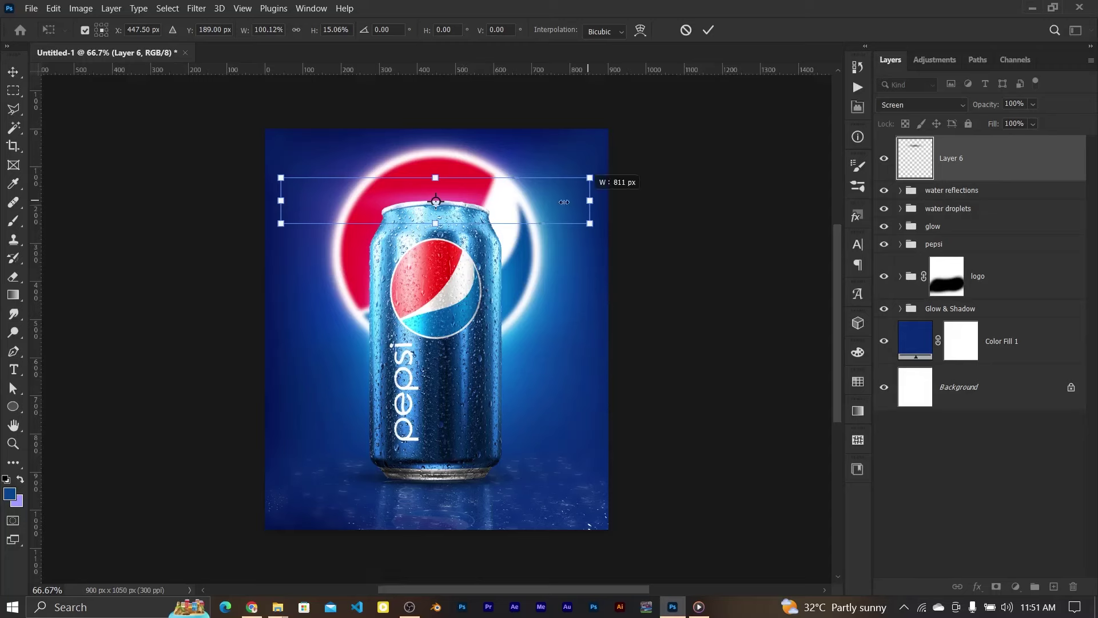
left_click_drag(599, 201, 450, 200)
left_click_drag(367, 184, 494, 202)
left_click(709, 31)
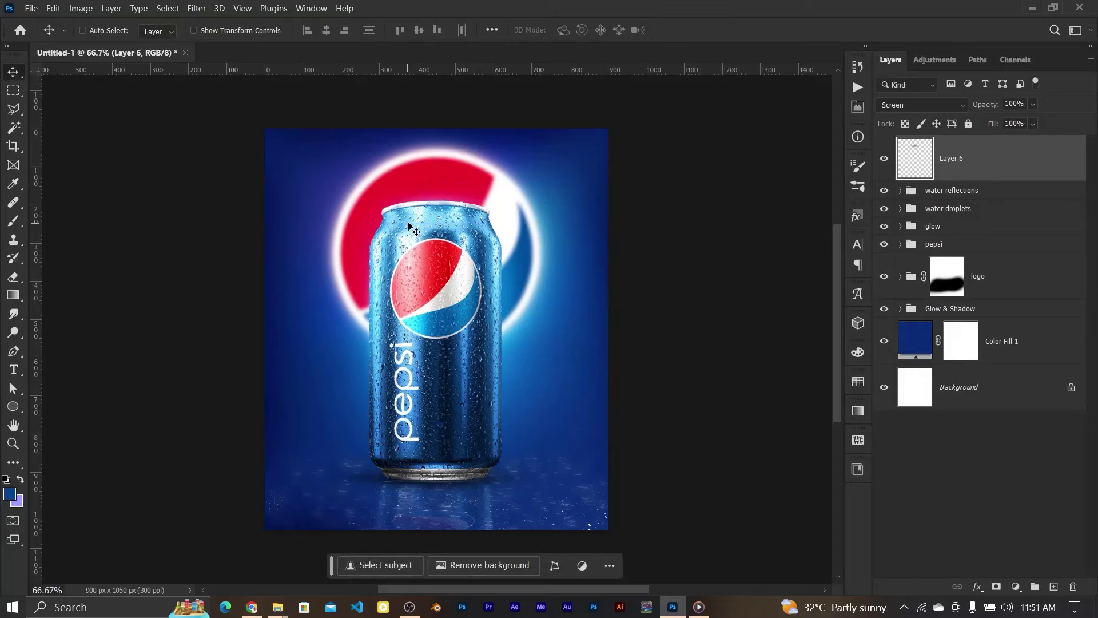
left_click(196, 8)
mouse_move(204, 179)
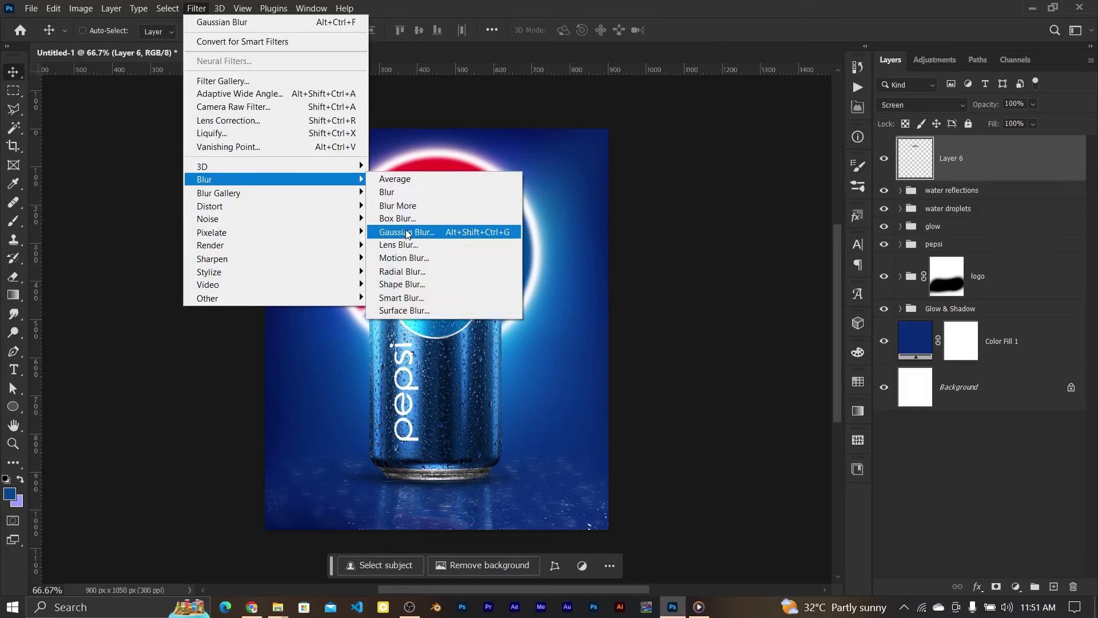
Step: Blur the glow band 20 px, duplicate it twice and merge the three layers
left_click(492, 167)
type("20")
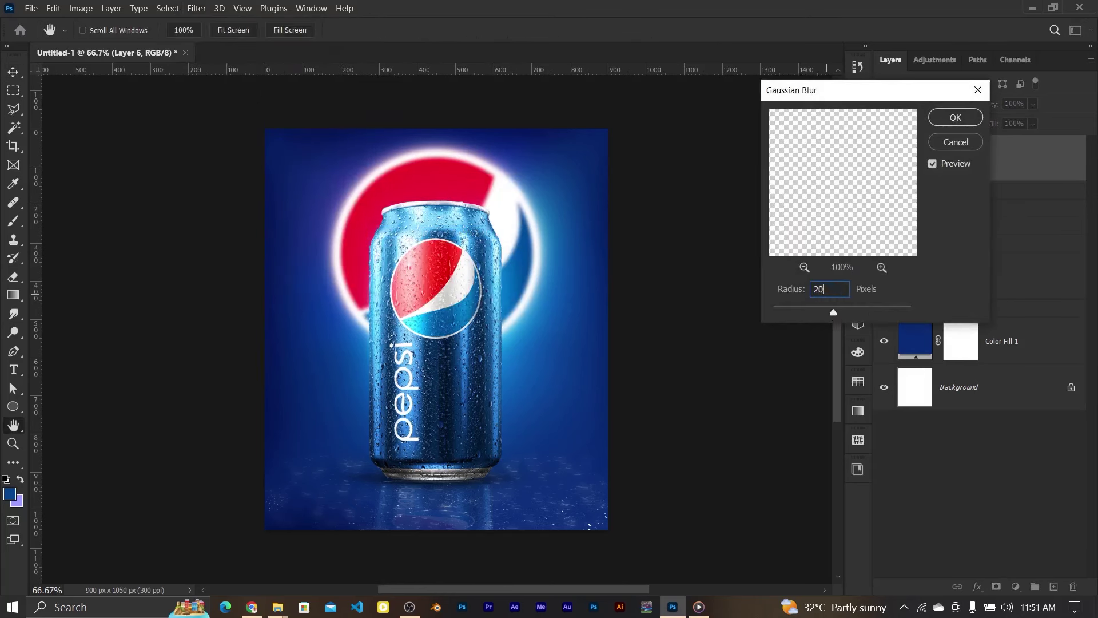
left_click(960, 123)
key("ctrl+j")
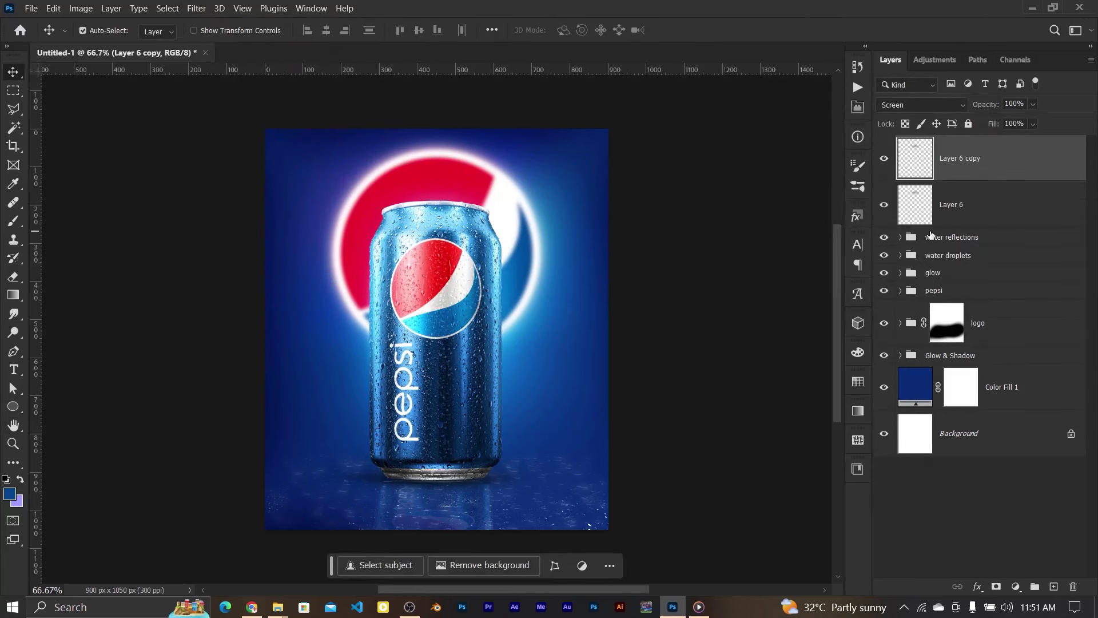
key("ctrl+j")
left_click(963, 253, "shift")
right_click(987, 210)
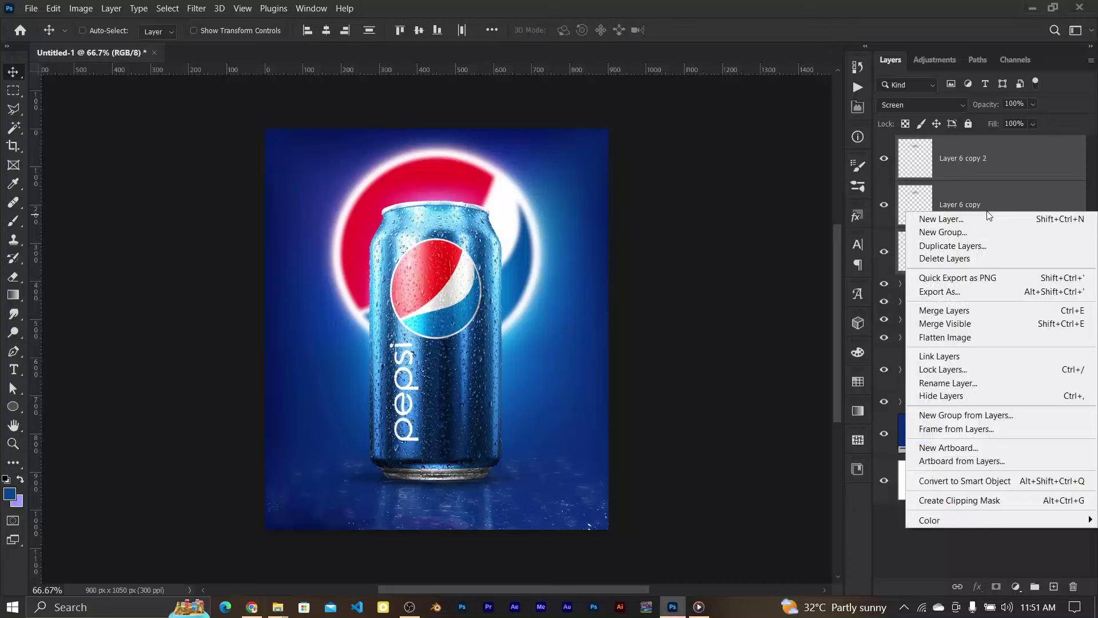
left_click(957, 311)
Step: Flatten the merged glow band further and set it to Screen blending
key("ctrl+t")
left_click_drag(436, 174, 433, 198)
left_click(708, 30)
key("ctrl+t")
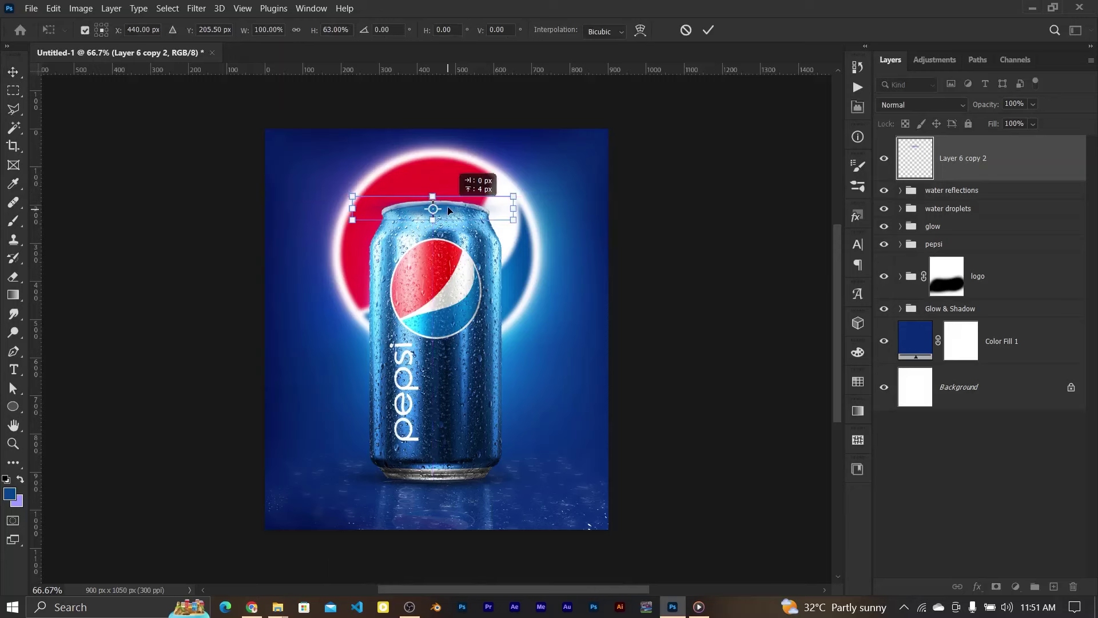
left_click(708, 31)
left_click(921, 105)
left_click(901, 206)
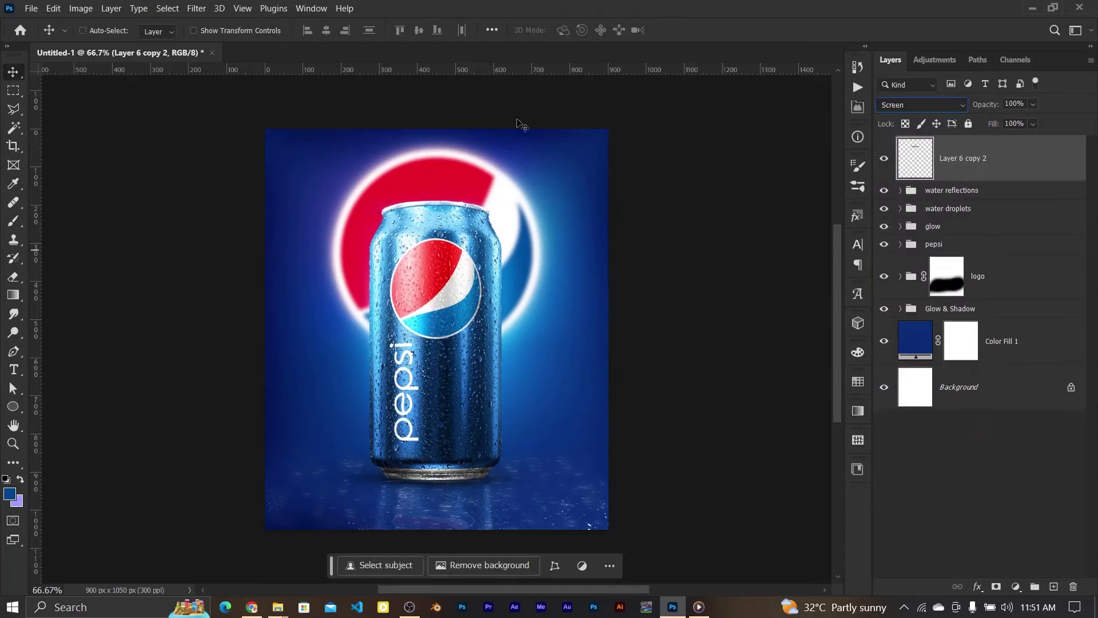
Step: Move Layer 6 copy 2 into the glow group, collapse it, and select water reflections
left_click(884, 159)
left_click_drag(954, 170, 950, 235)
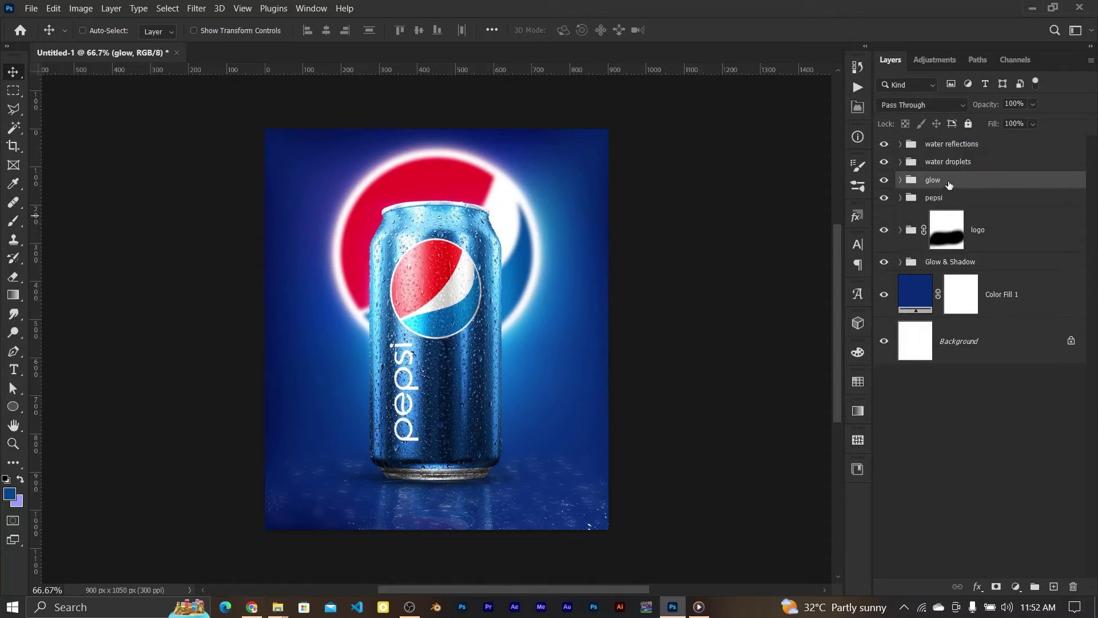
left_click(885, 180)
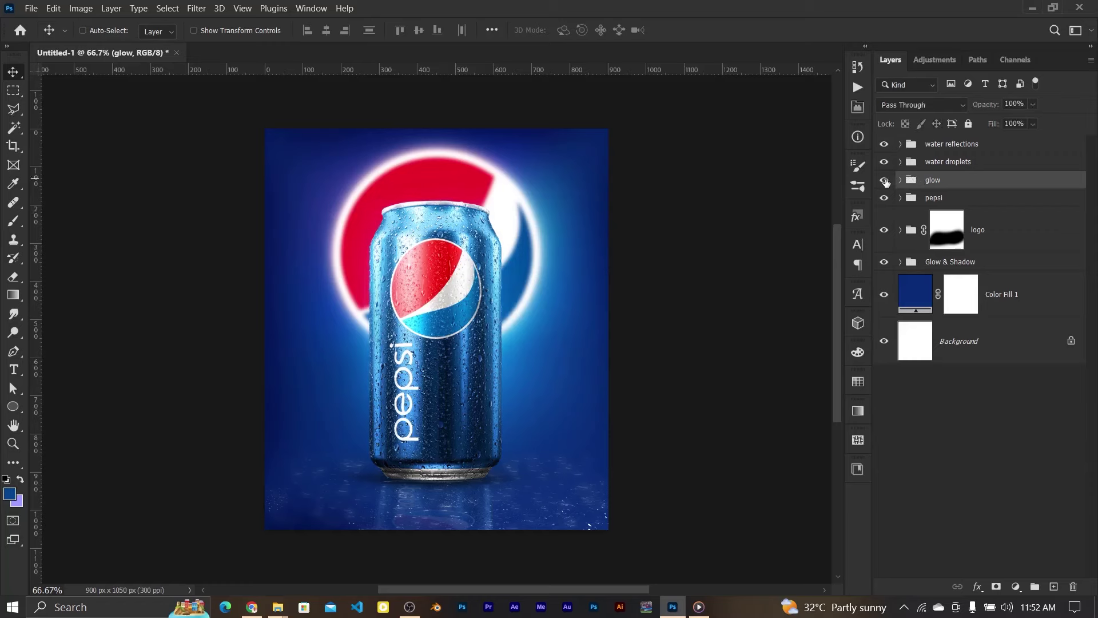
left_click(902, 181)
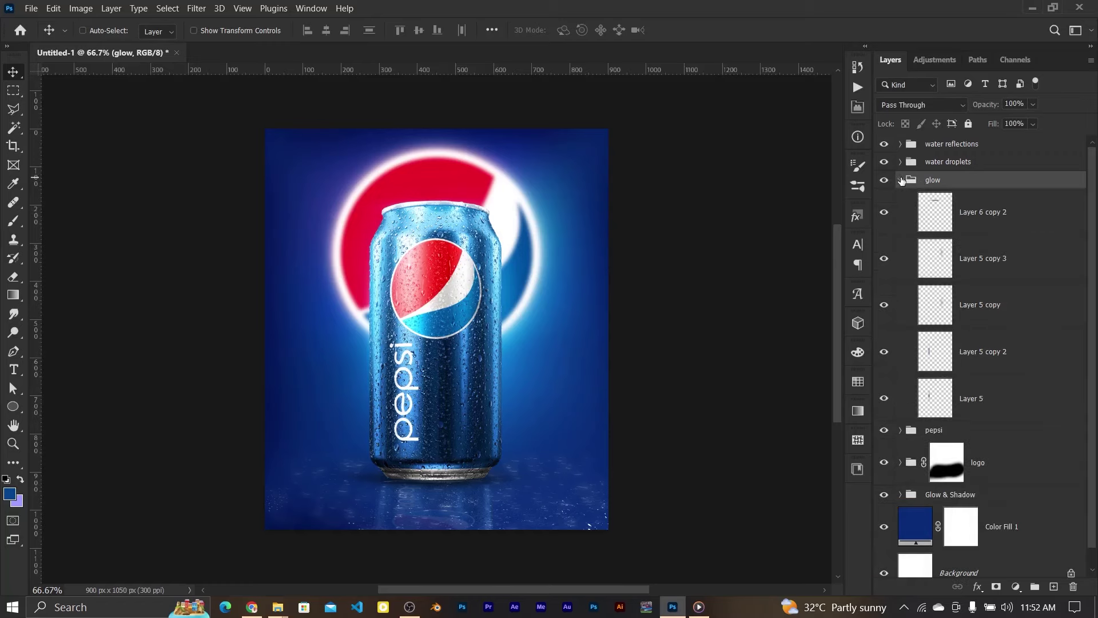
left_click(885, 212)
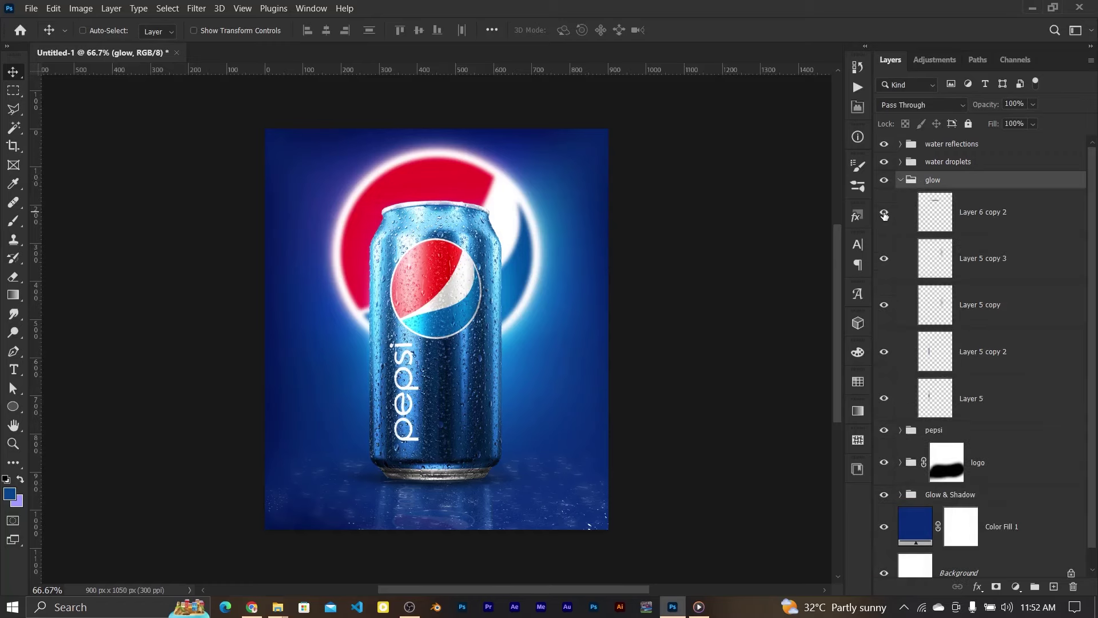
left_click(901, 180)
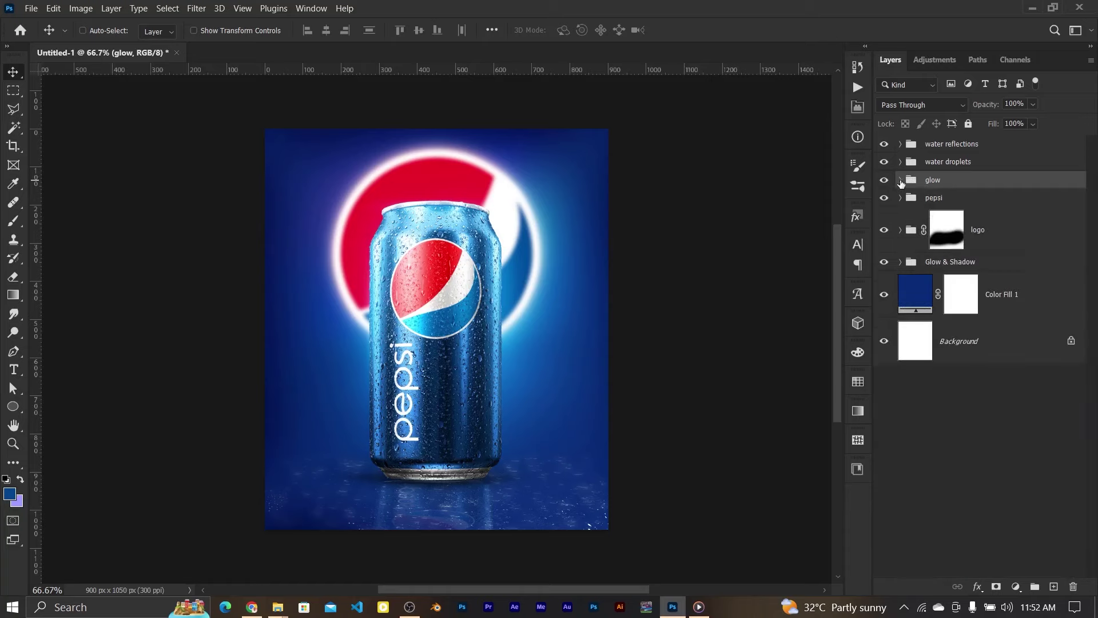
left_click(930, 148)
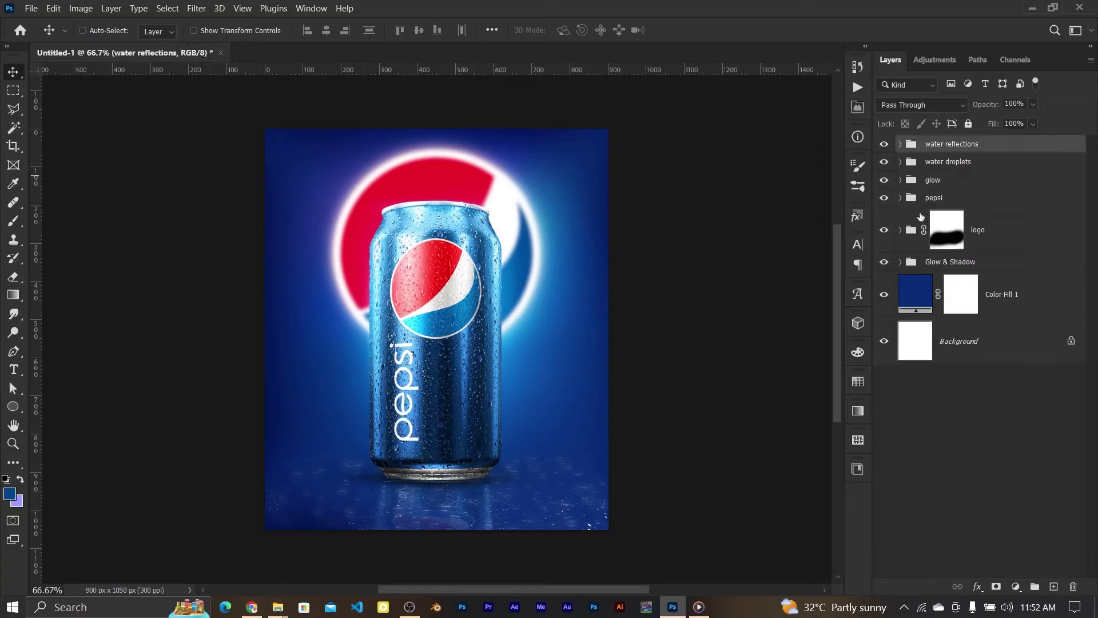
Step: On a new layer above Color Fill 1, paint soft bottom shading with a 600 px, 42% flow brush
left_click(915, 284)
key("ctrl+shift+alt+n")
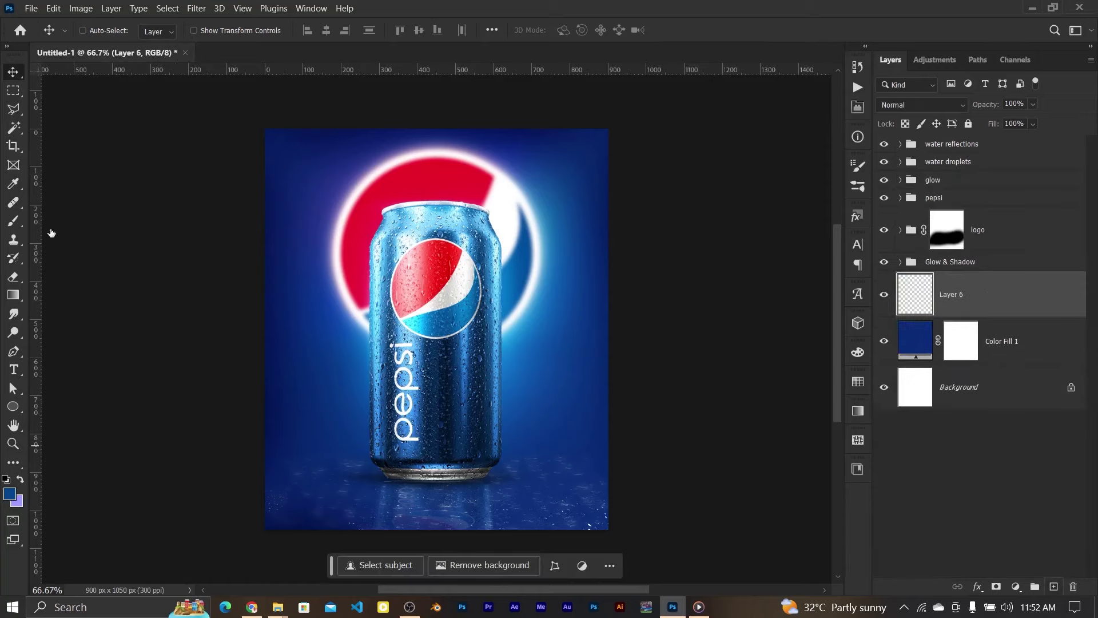
key("b")
key("bracketright")
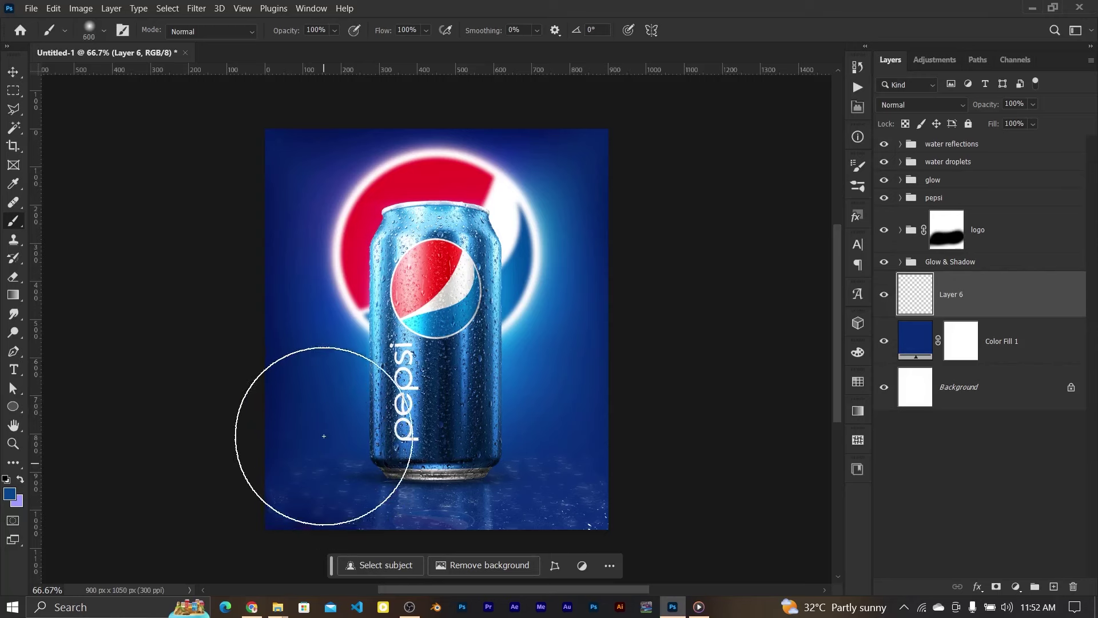
left_click_drag(382, 30, 338, 37)
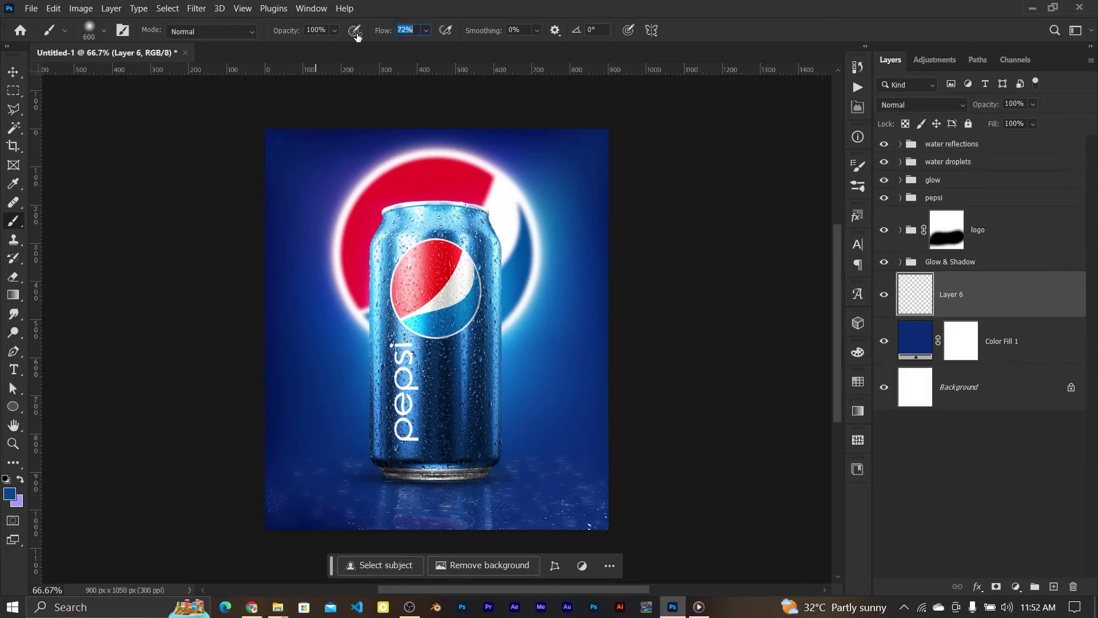
type("42")
scroll(366, 286, "down", 2)
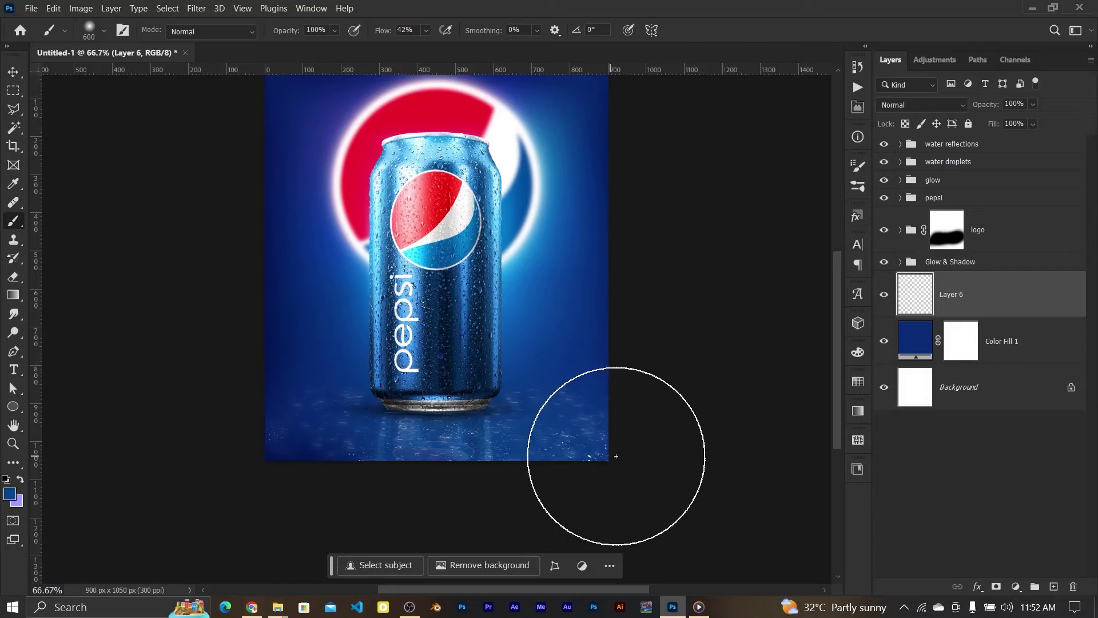
left_click_drag(546, 456, 491, 465)
Step: Compare the shading layer on and off, then set it to Multiply
left_click(884, 294)
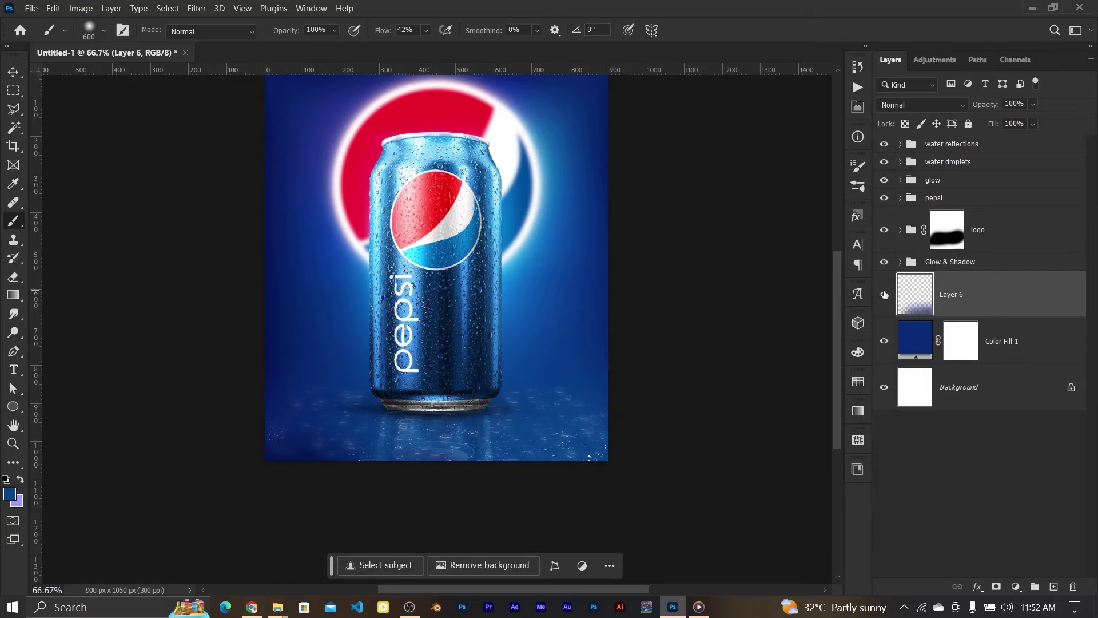
left_click(885, 294)
left_click(884, 294)
left_click(885, 294)
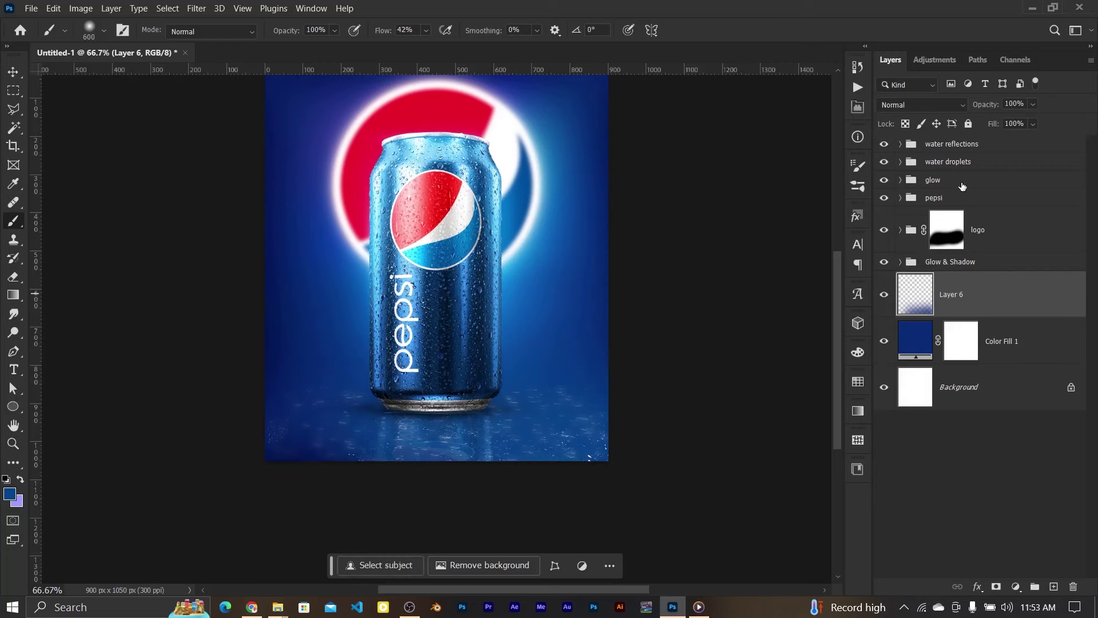
left_click(918, 105)
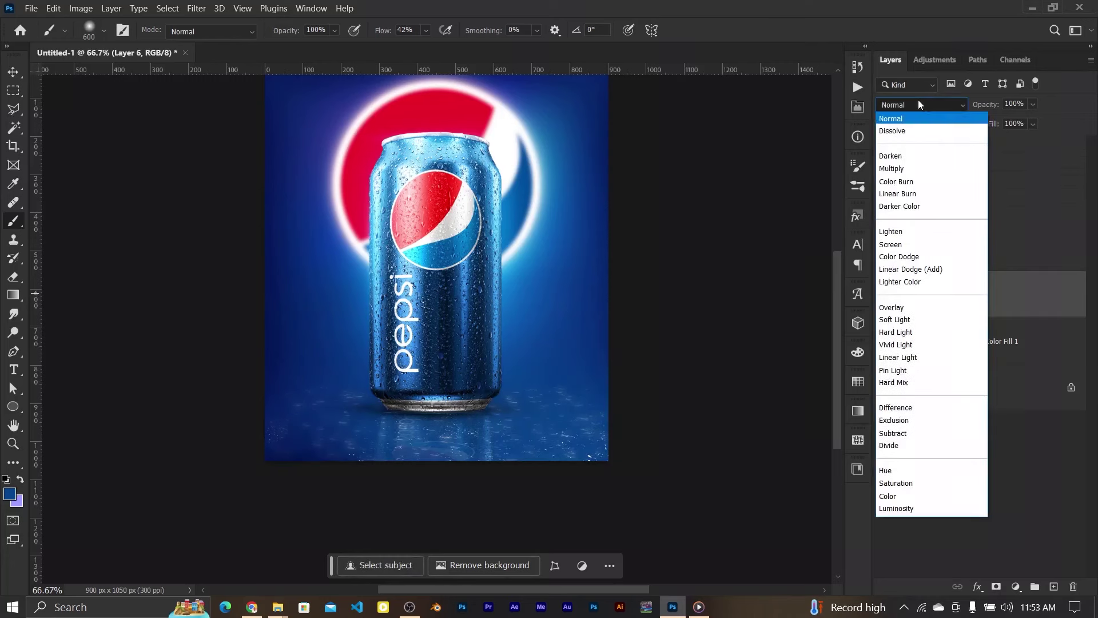
left_click(893, 169)
Step: Set the shading layer to 50% opacity and group it with Color Fill 1
scroll(290, 515, "up", 1)
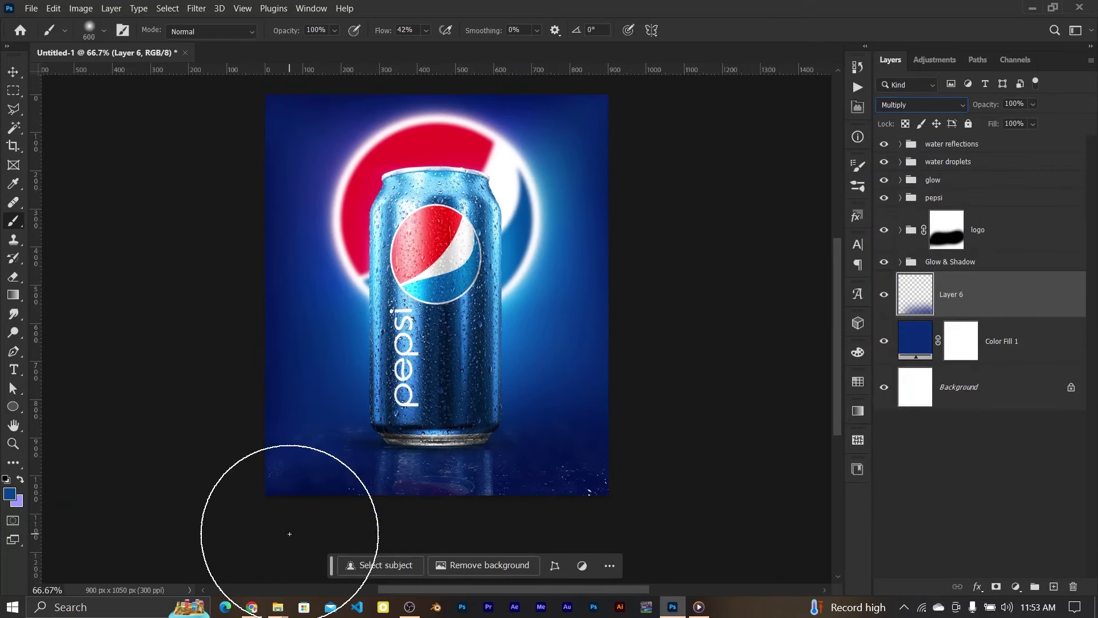
scroll(290, 534, "down", 1)
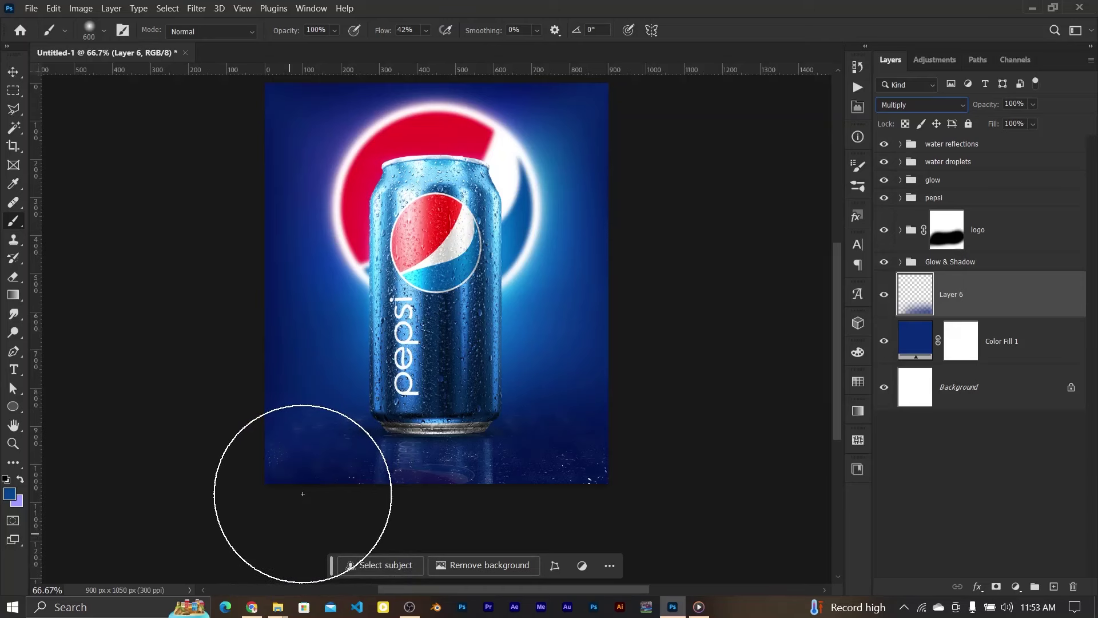
left_click(13, 71)
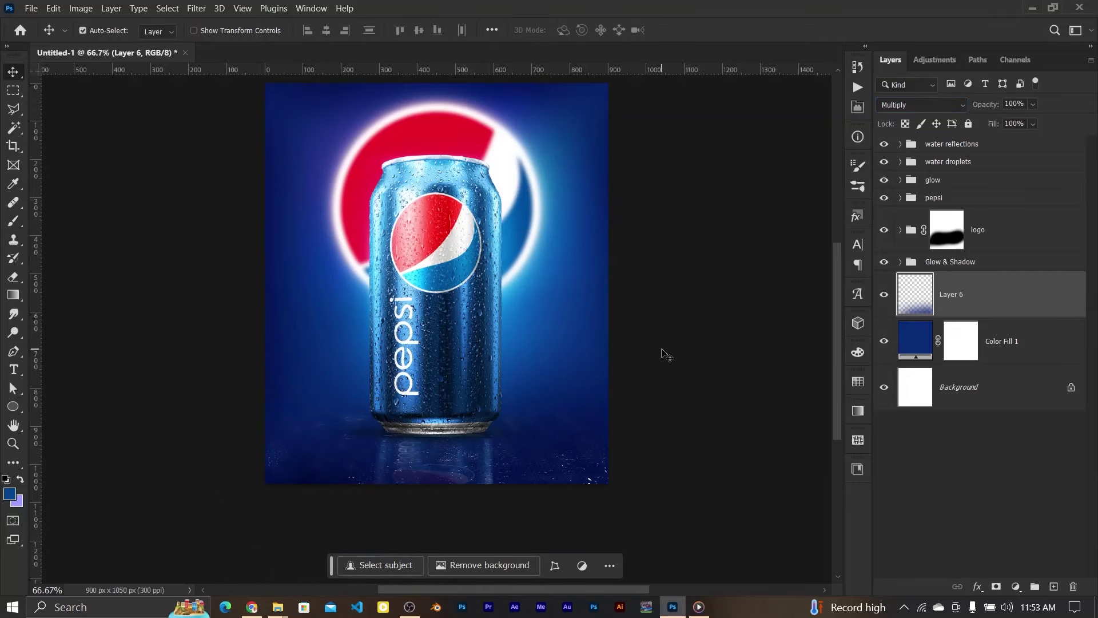
scroll(666, 355, "up", 3)
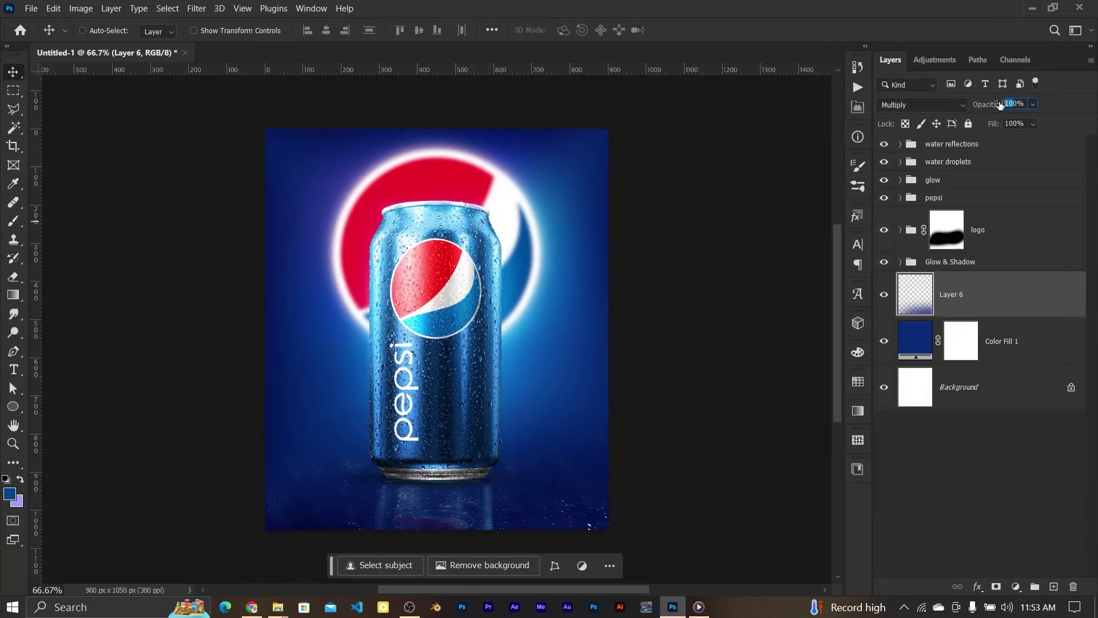
type("50")
key("Return")
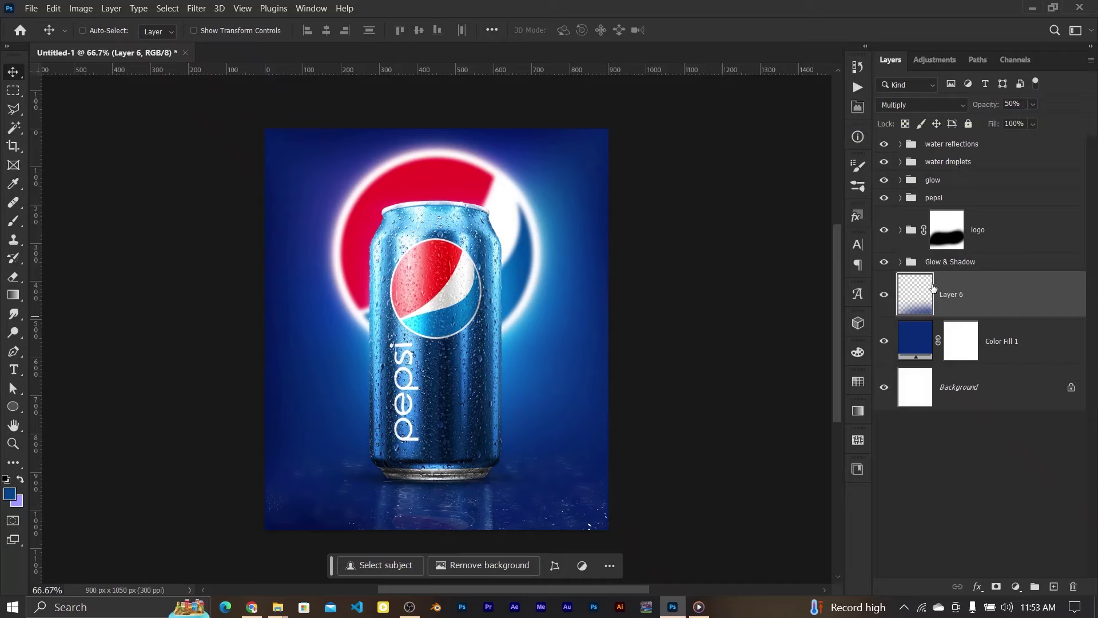
left_click(1000, 341, "shift")
key("ctrl+g")
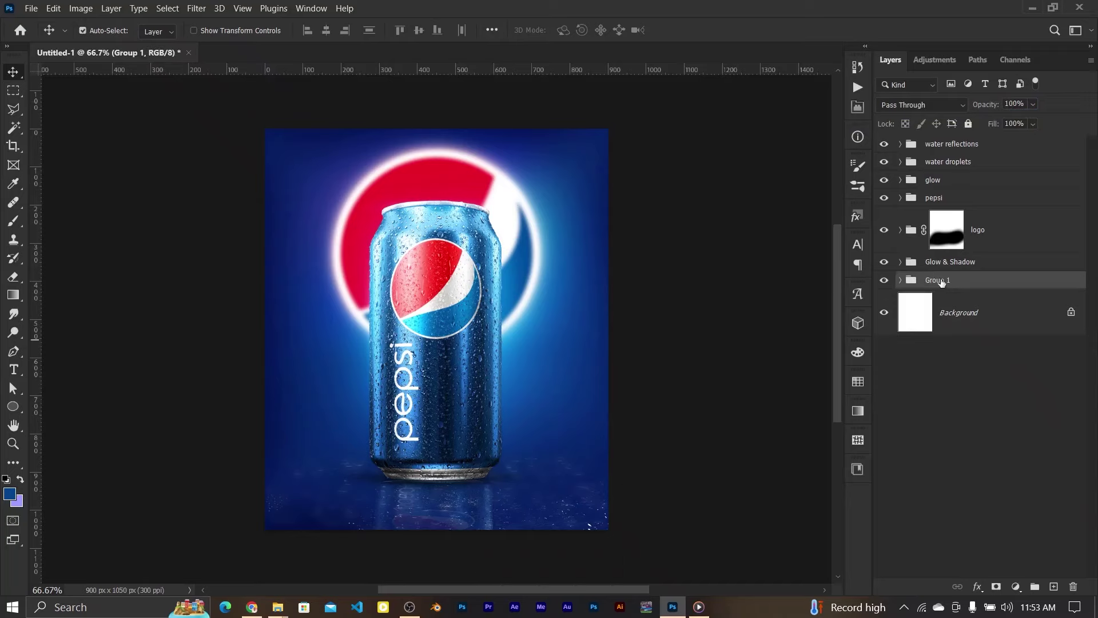
Step: Rename the new background group to BG
double_click(941, 280)
type("BG")
key("Return")
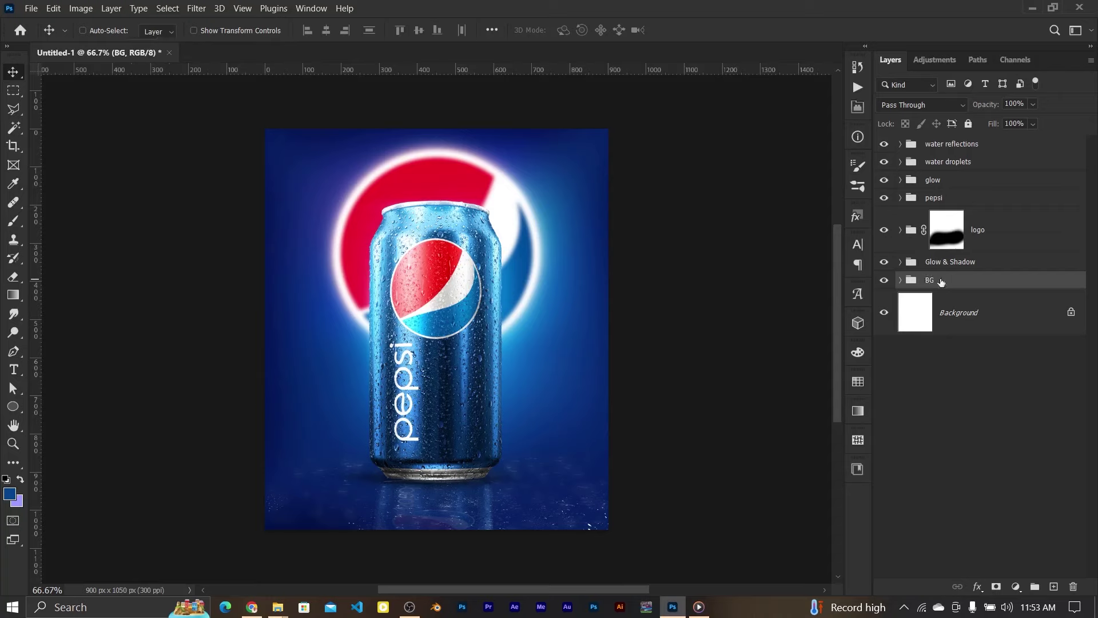
Step: Set Layer 6 to 40% opacity and squash its shading toward the bottom edge
left_click(901, 280)
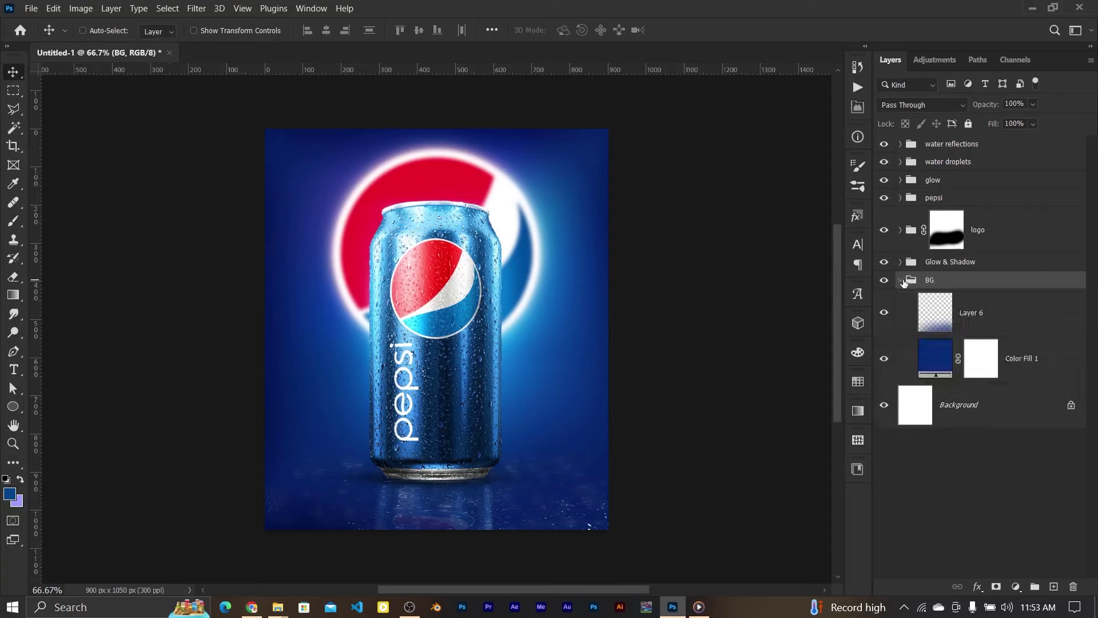
left_click(915, 312)
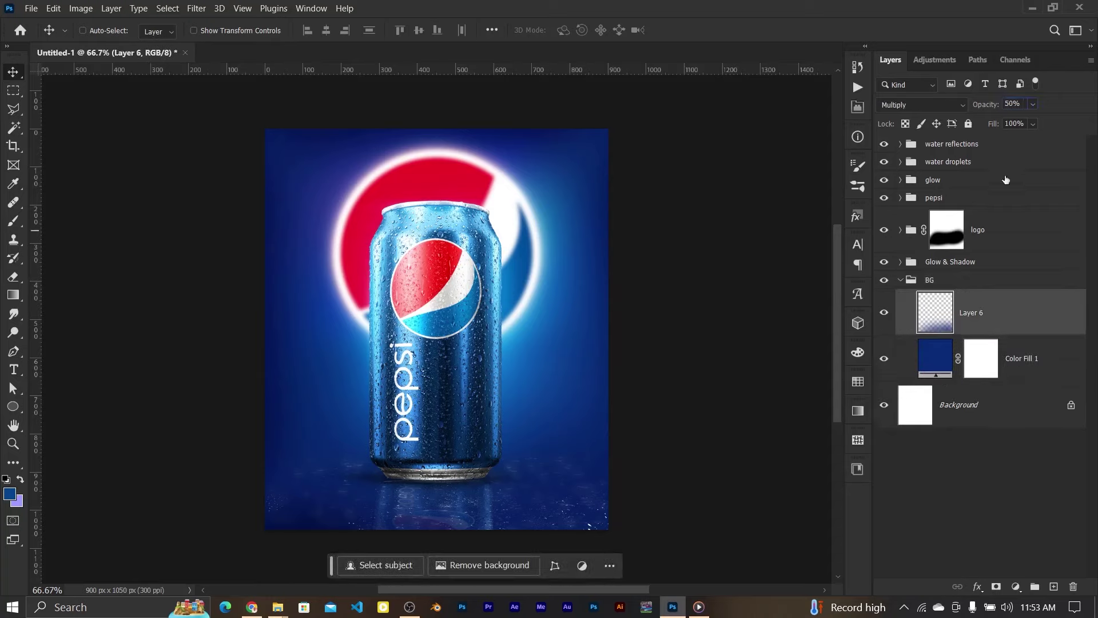
key("4")
key("ctrl+t")
left_click_drag(437, 436, 437, 529)
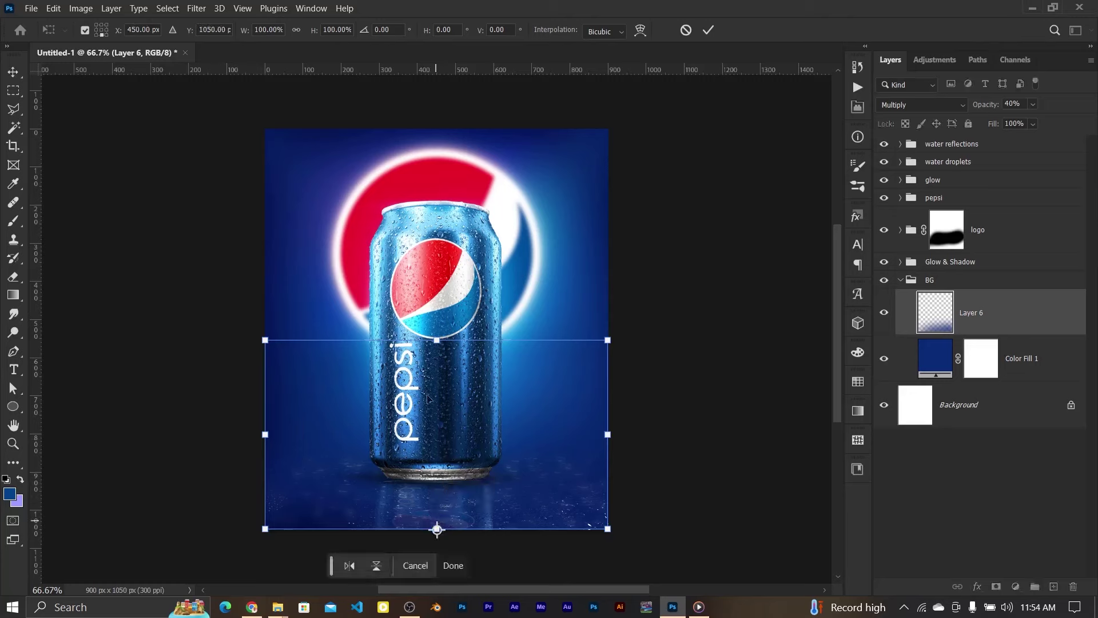
left_click_drag(437, 340, 437, 389)
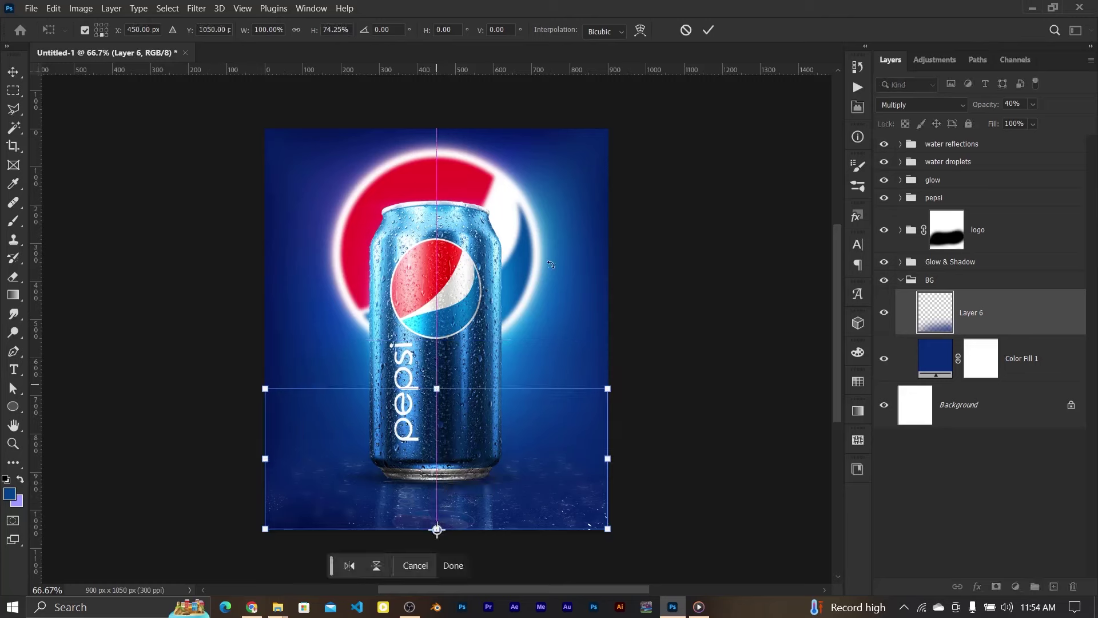
left_click(708, 31)
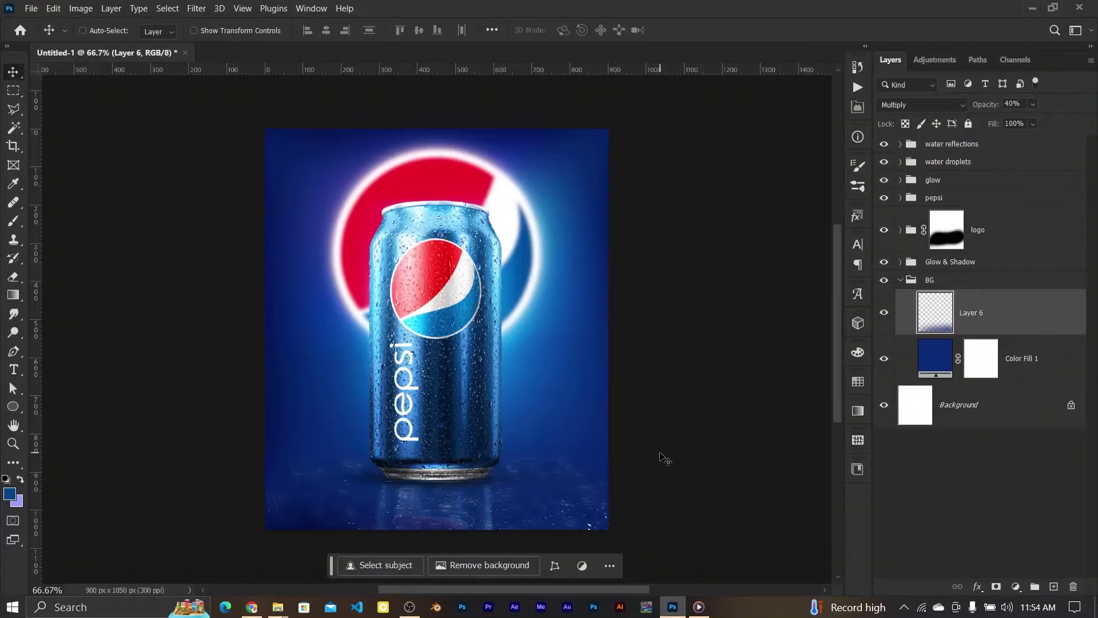
left_click(901, 280)
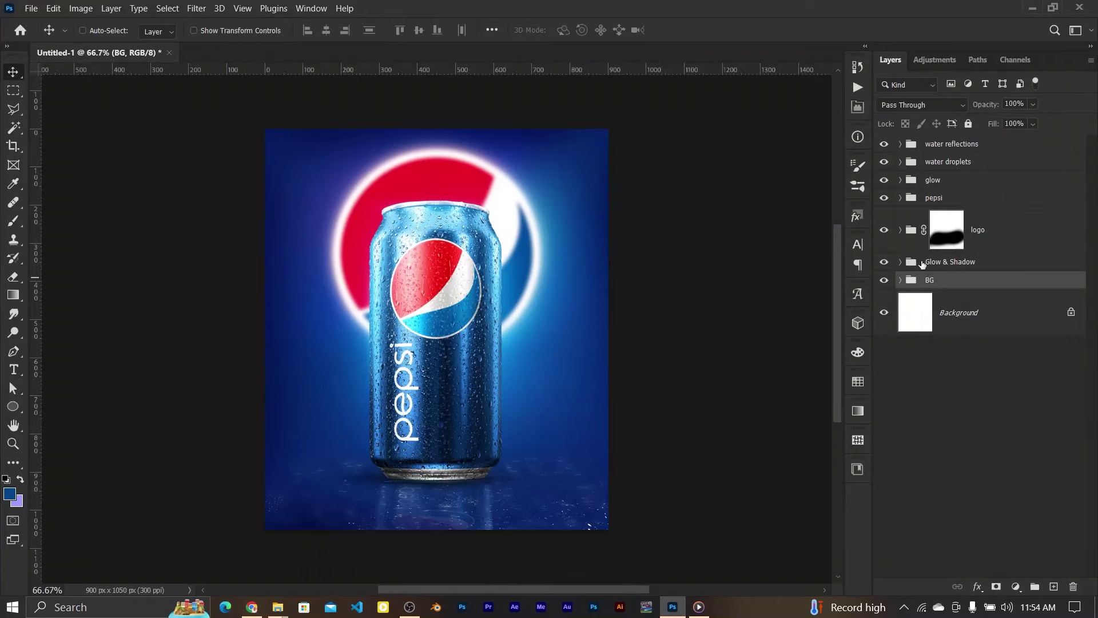
Step: Add a new layer above Layer 1 in Glow & Shadow and set a soft round brush to size 400 at 100% flow
left_click(923, 263)
left_click(938, 480)
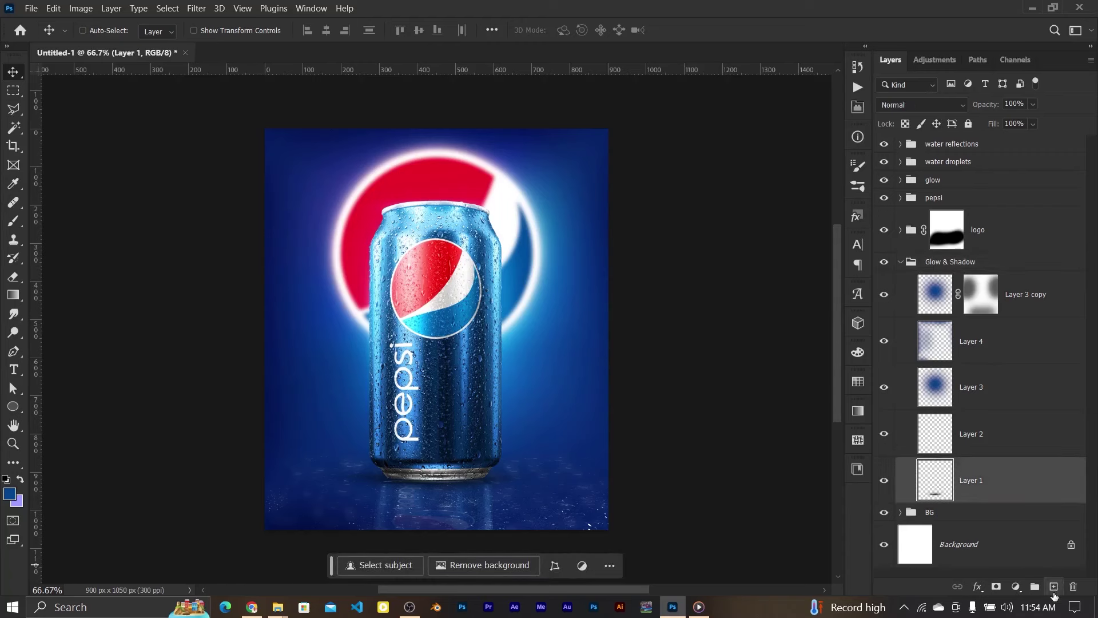
left_click(1054, 587)
left_click(14, 221)
left_click(94, 30)
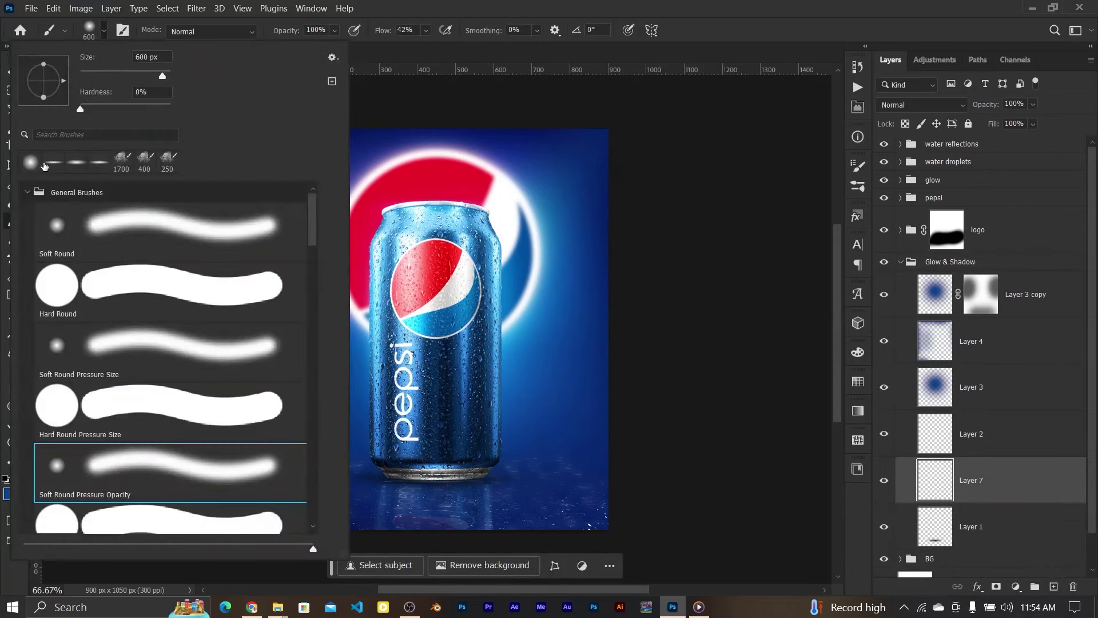
left_click(45, 166)
double_click(54, 166)
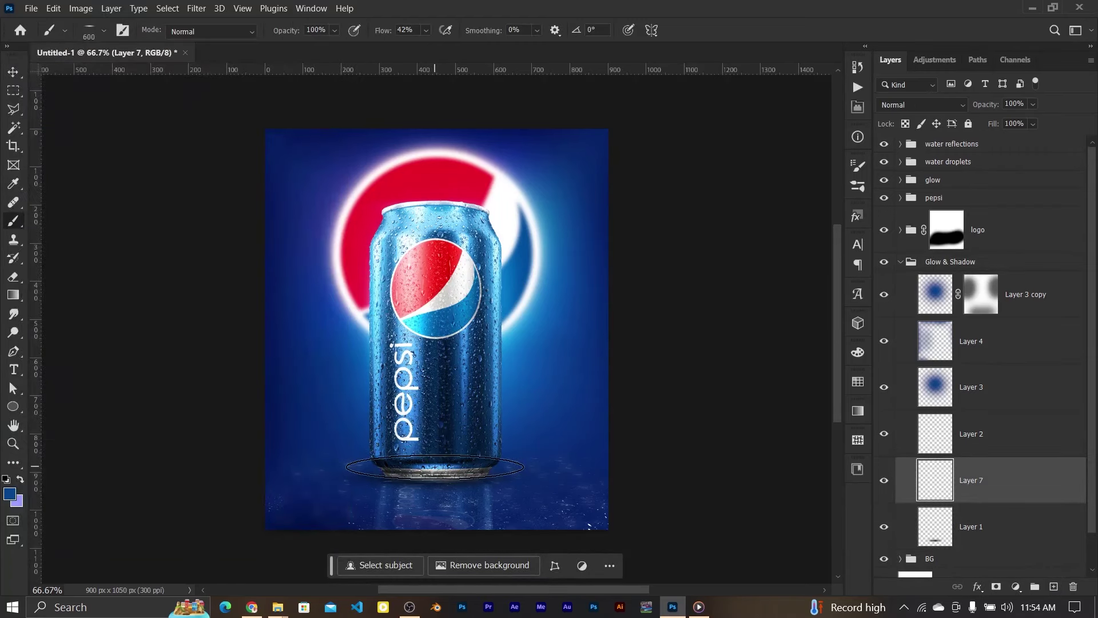
key("bracketright")
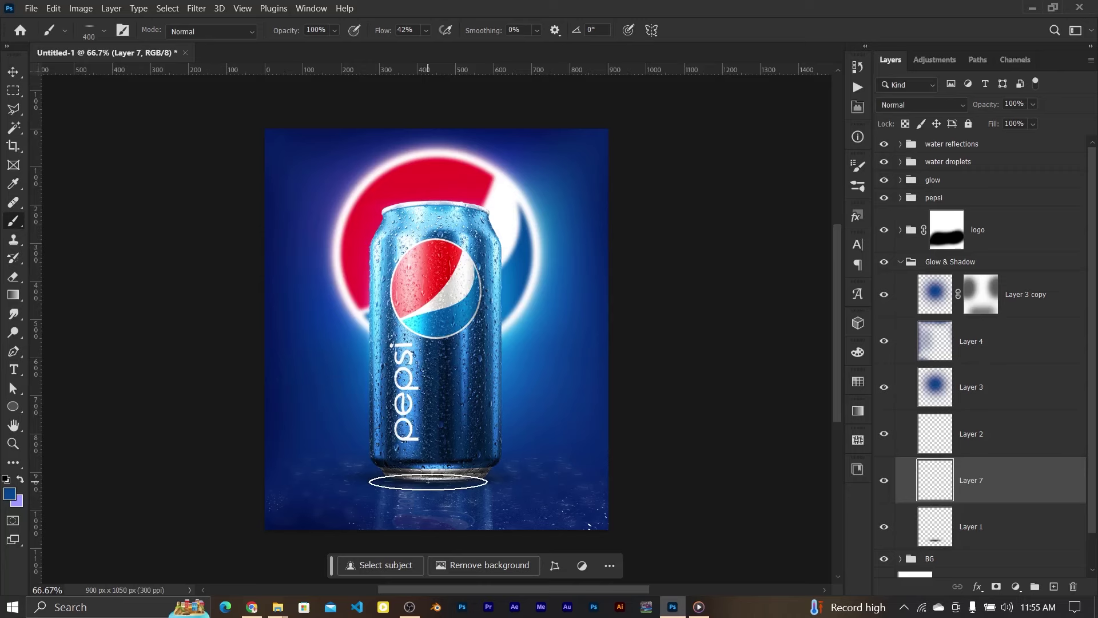
left_click(410, 32)
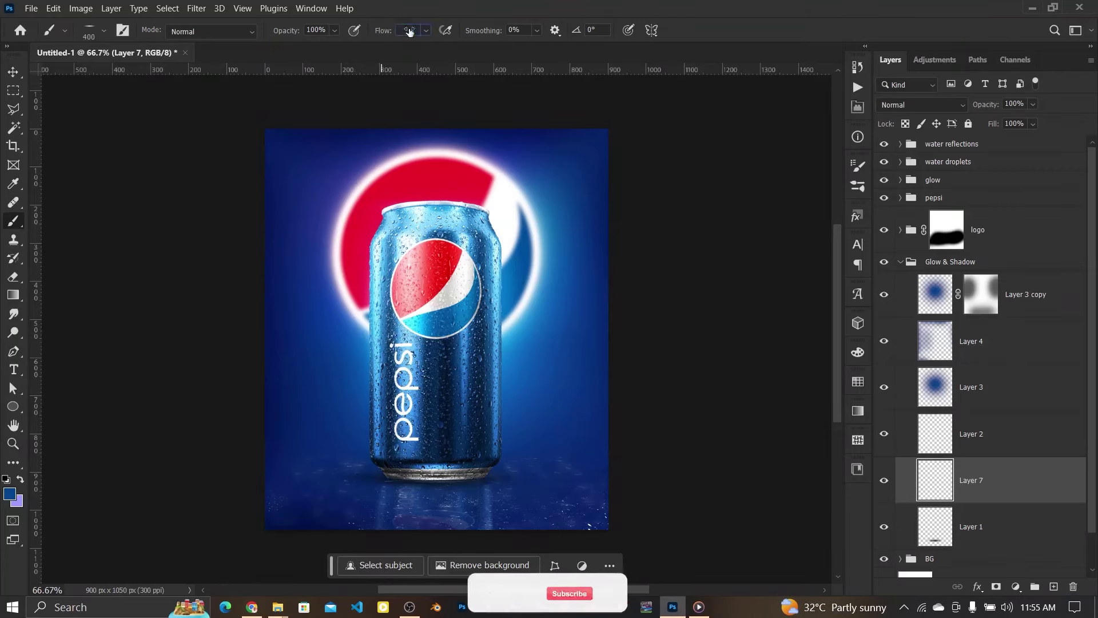
Step: Paint a soft shadow under the can's base on Layer 7, set to Darken
left_click_drag(389, 481, 452, 480)
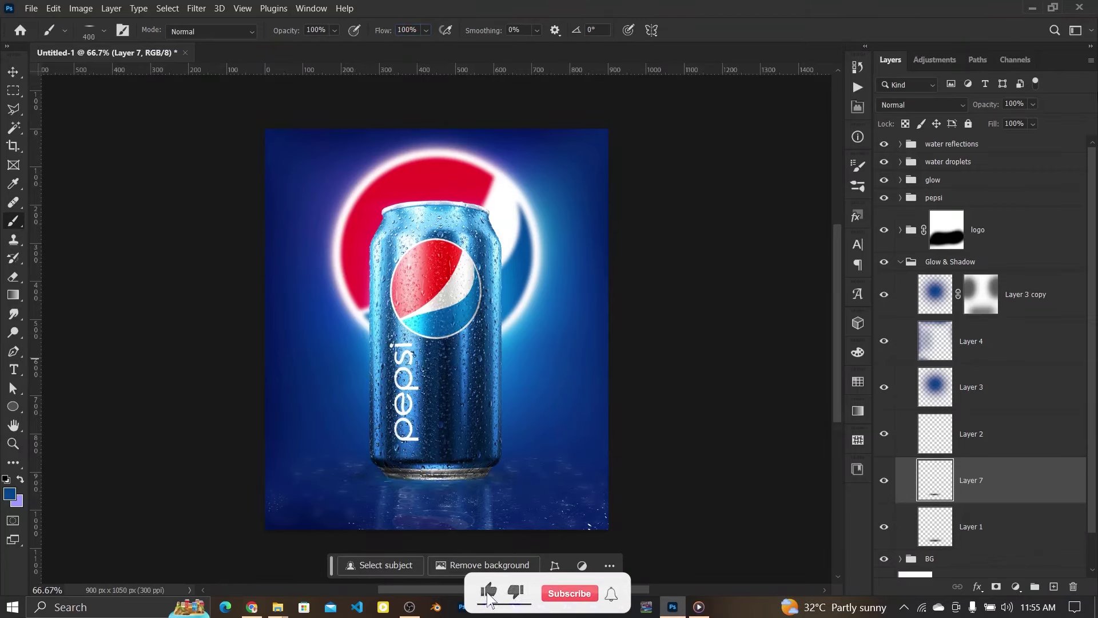
left_click(938, 105)
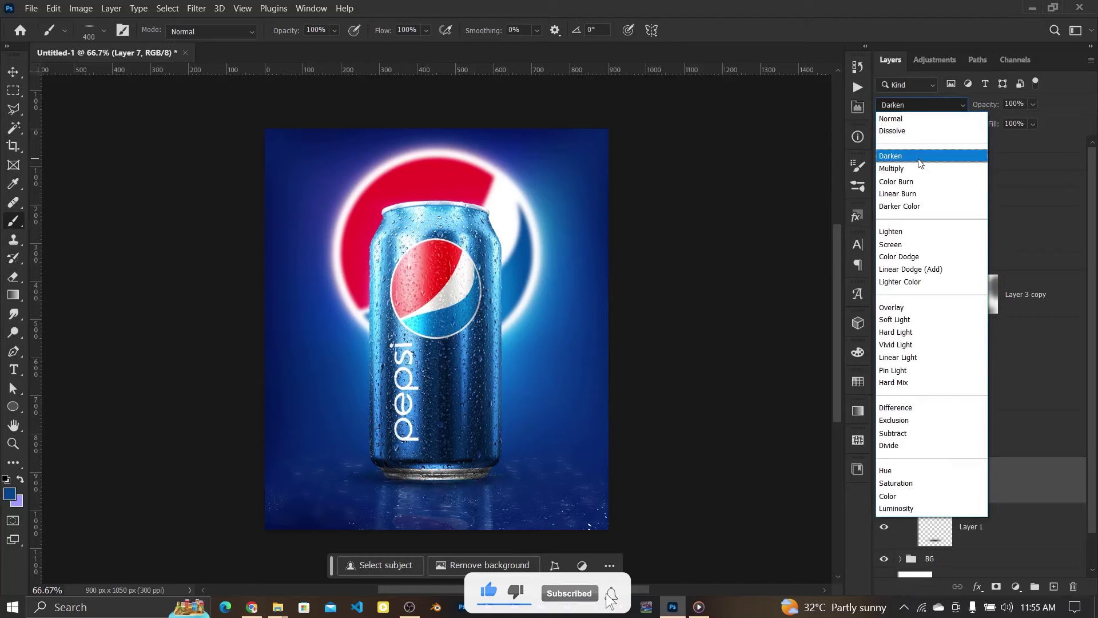
left_click(919, 159)
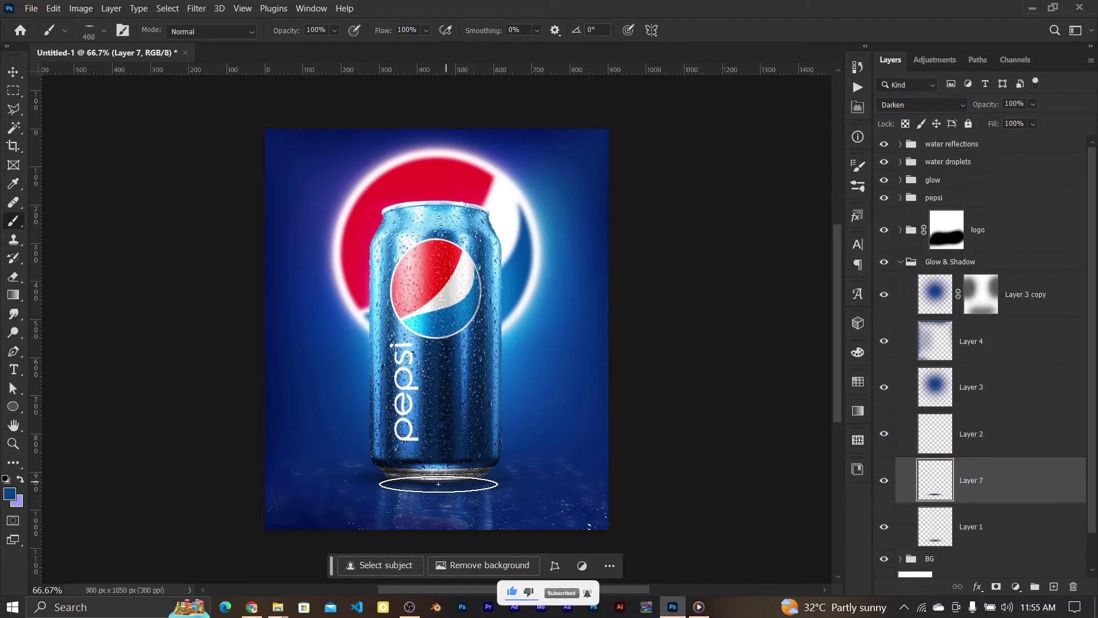
key("bracketleft")
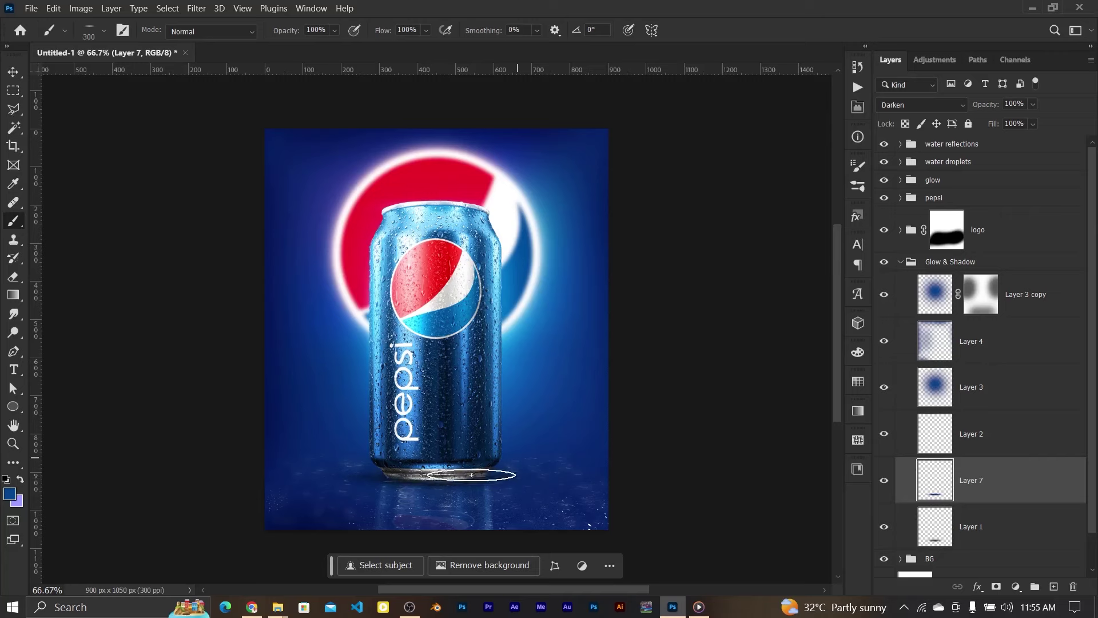
left_click(14, 73)
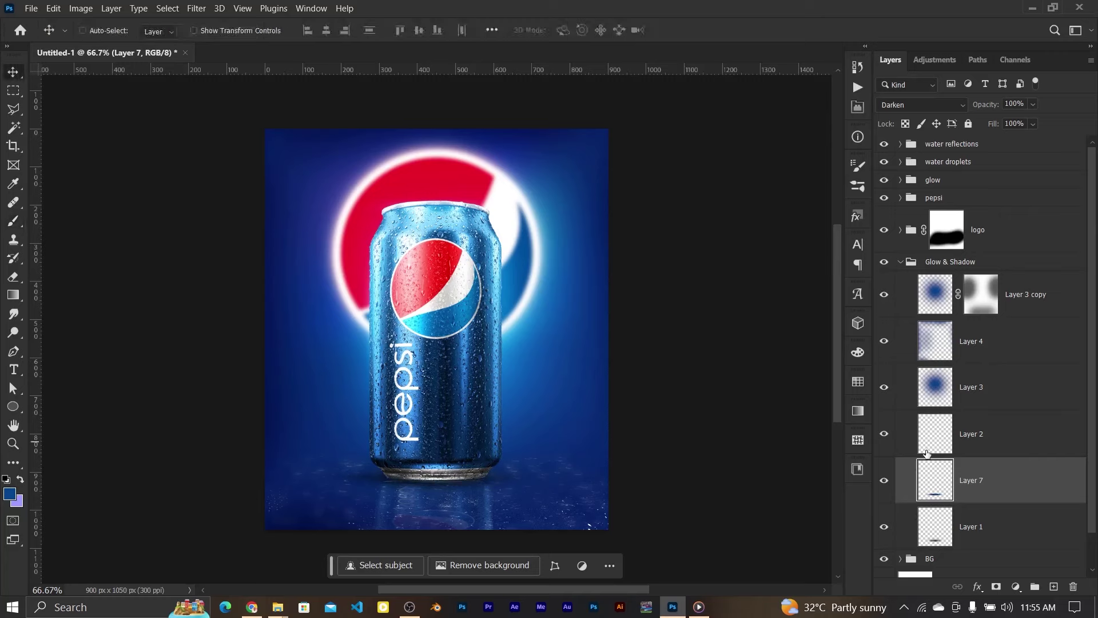
left_click(885, 482)
left_click(887, 483)
Step: Paint a second base shadow on new Layer 8 in Multiply mode, then collapse Glow & Shadow
left_click(1054, 586)
left_click(13, 221)
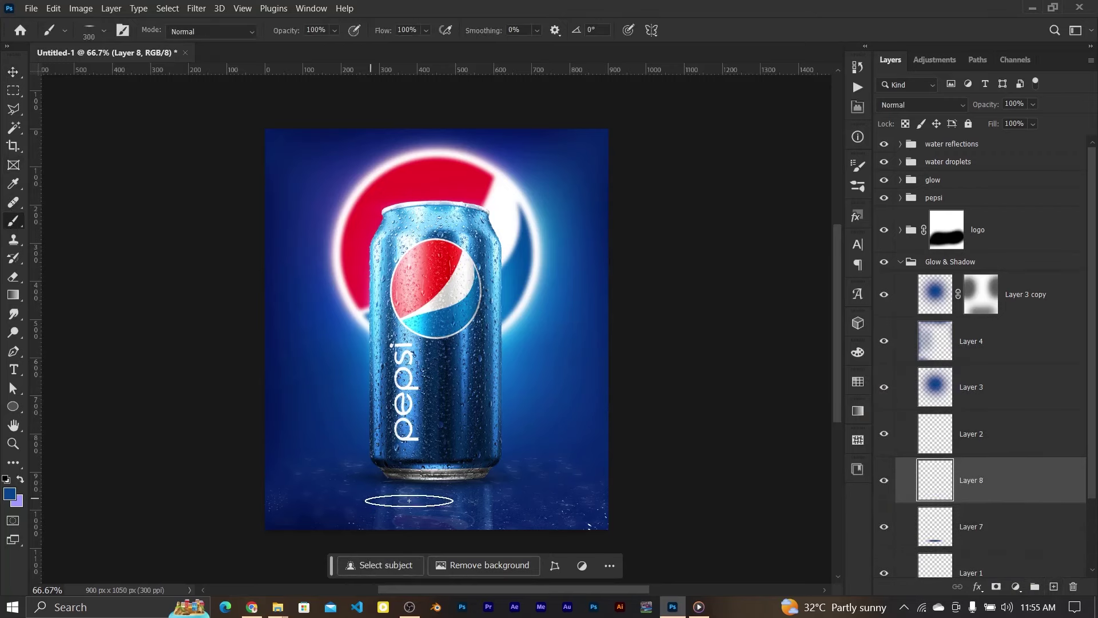
left_click_drag(420, 479, 462, 477)
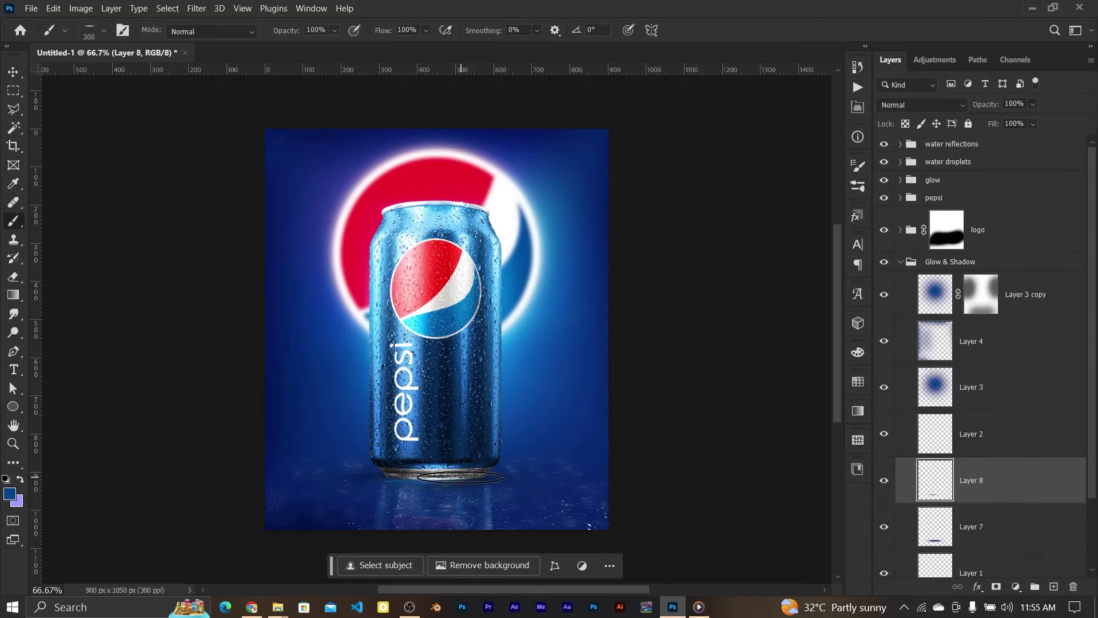
left_click(894, 107)
left_click(896, 169)
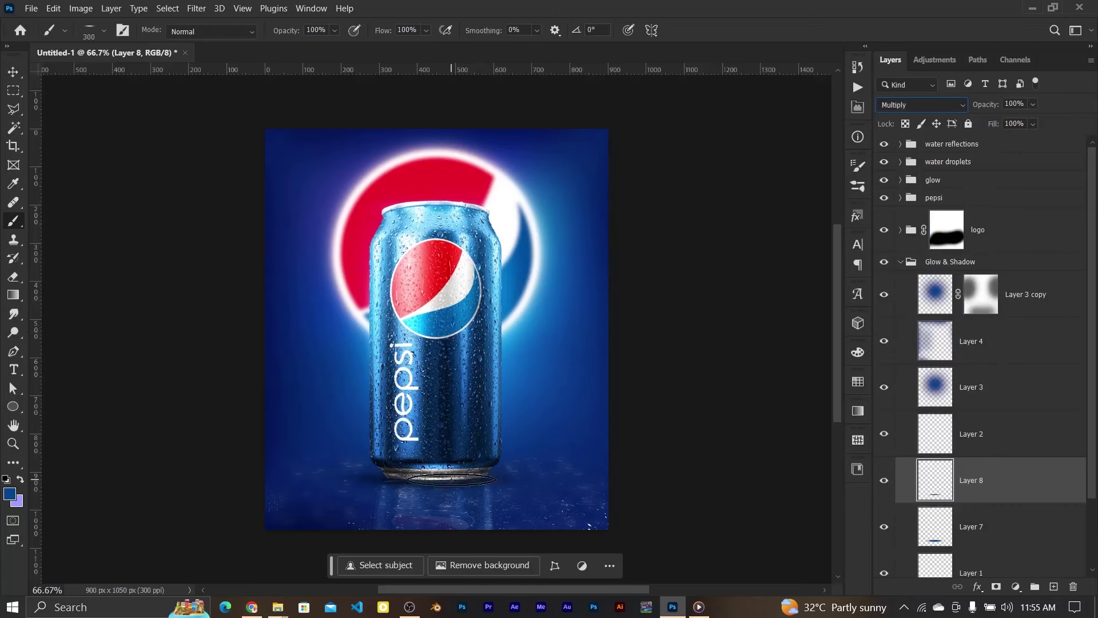
left_click(13, 72)
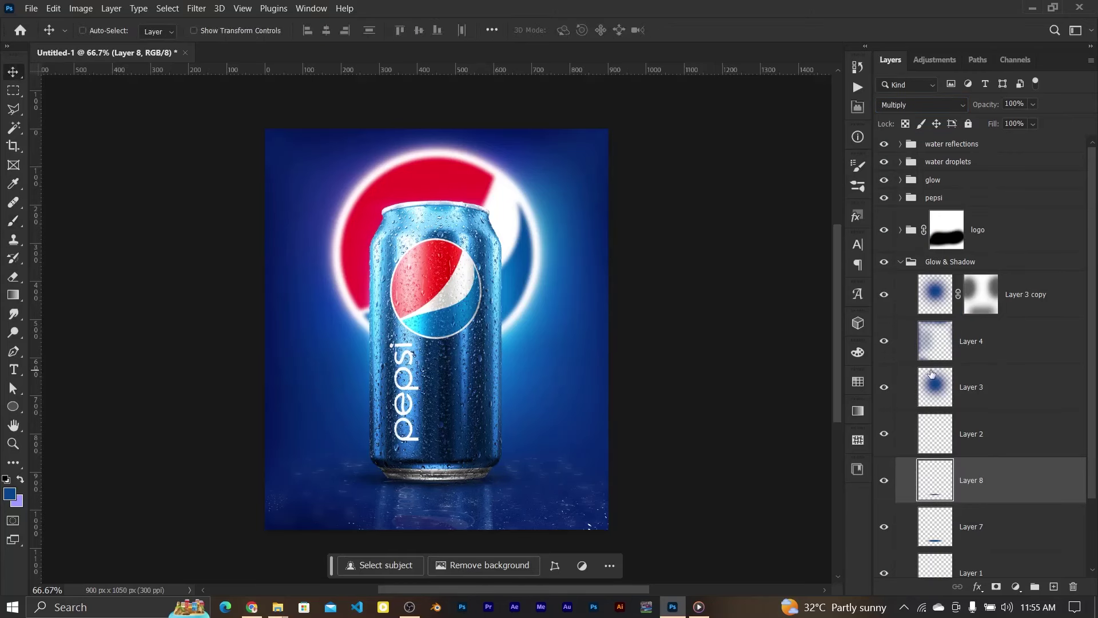
left_click(900, 262)
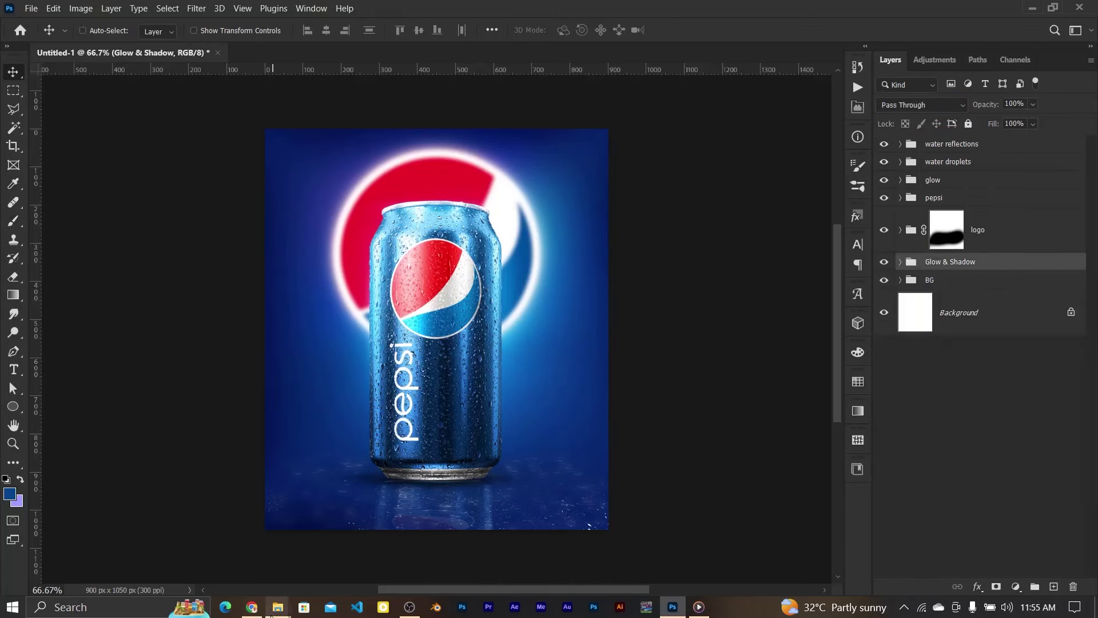
left_click(277, 606)
Step: Place FireRing.png on the poster in Screen mode and move it up around the logo
left_click_drag(1036, 279, 456, 294)
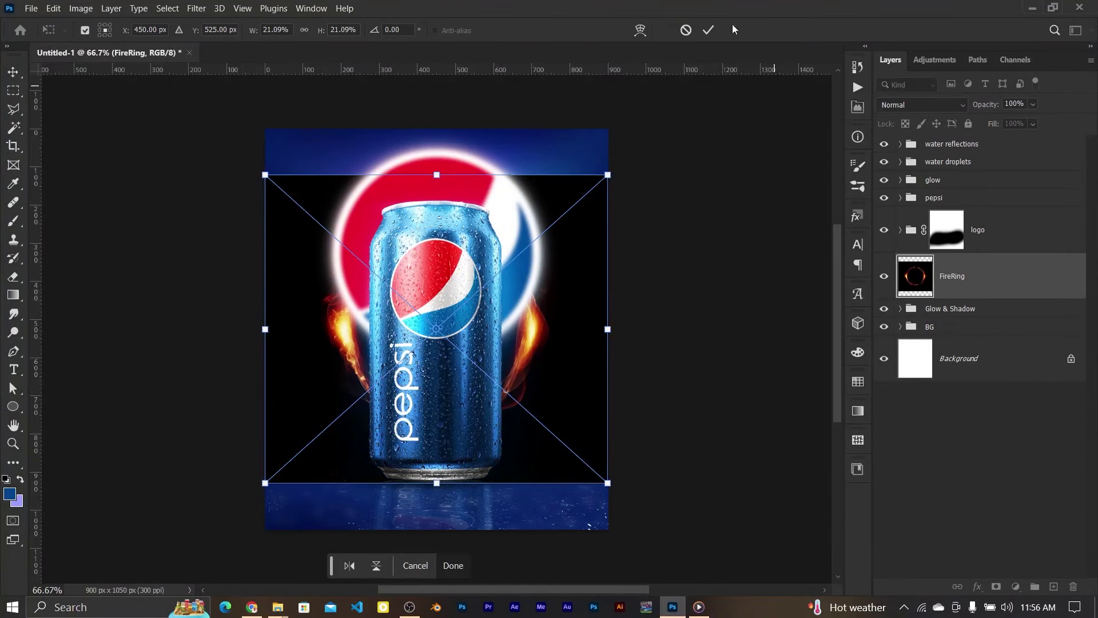
left_click(713, 29)
left_click(922, 104)
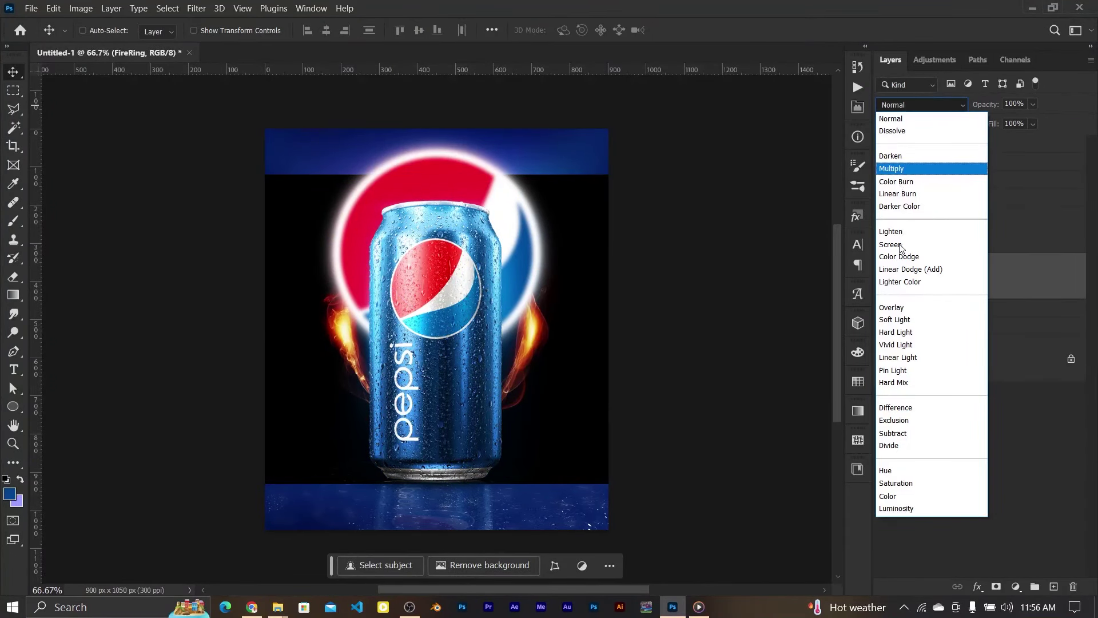
left_click(900, 244)
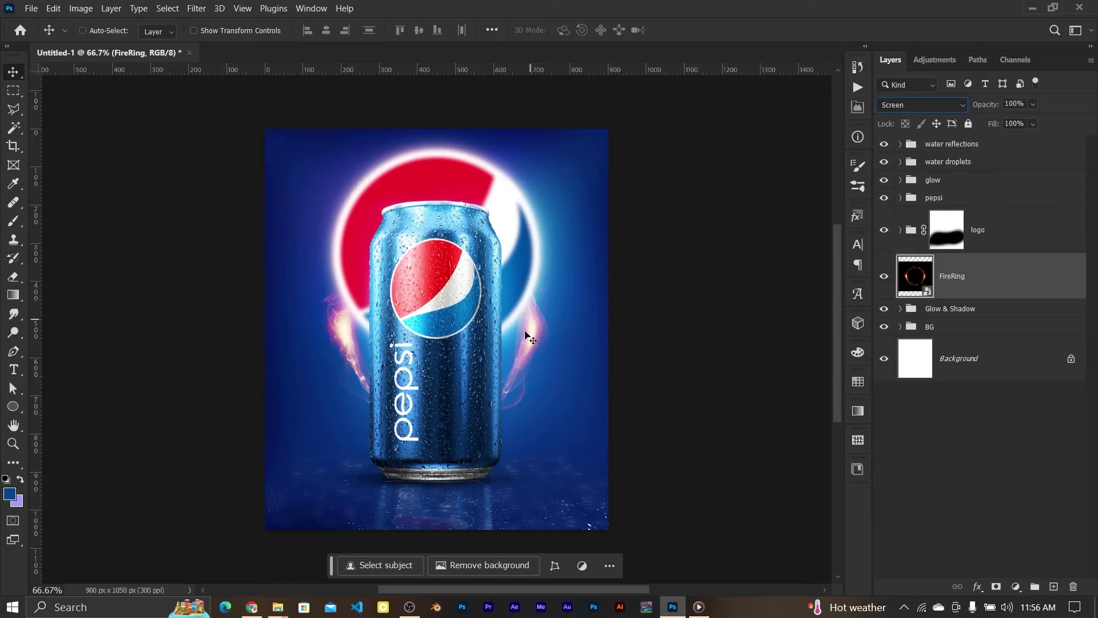
left_click_drag(526, 332, 520, 251)
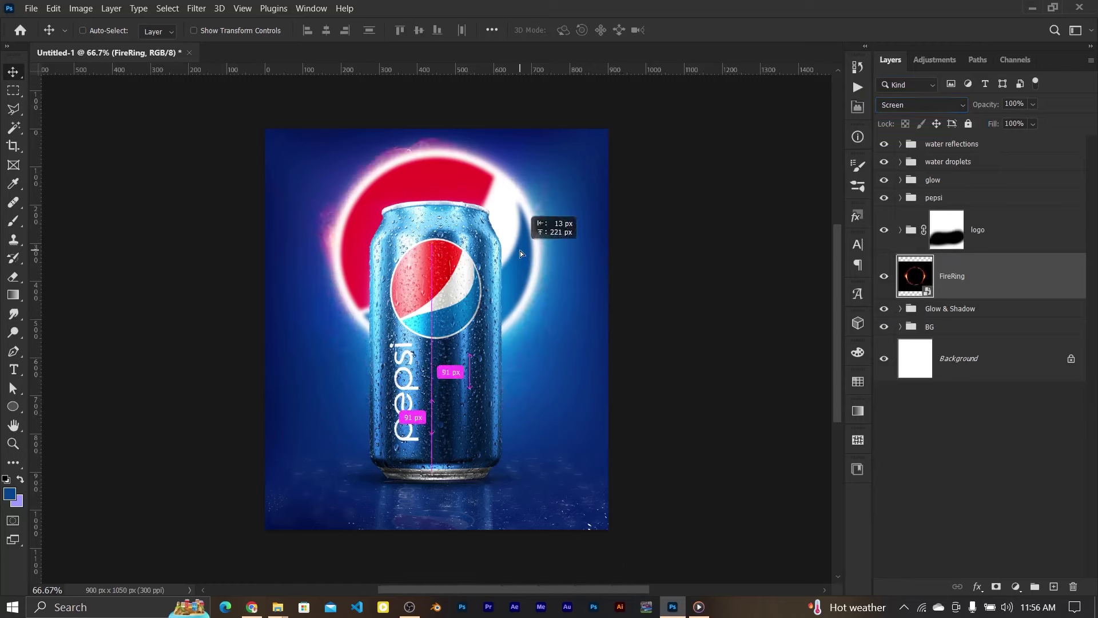
left_click_drag(973, 280, 976, 191)
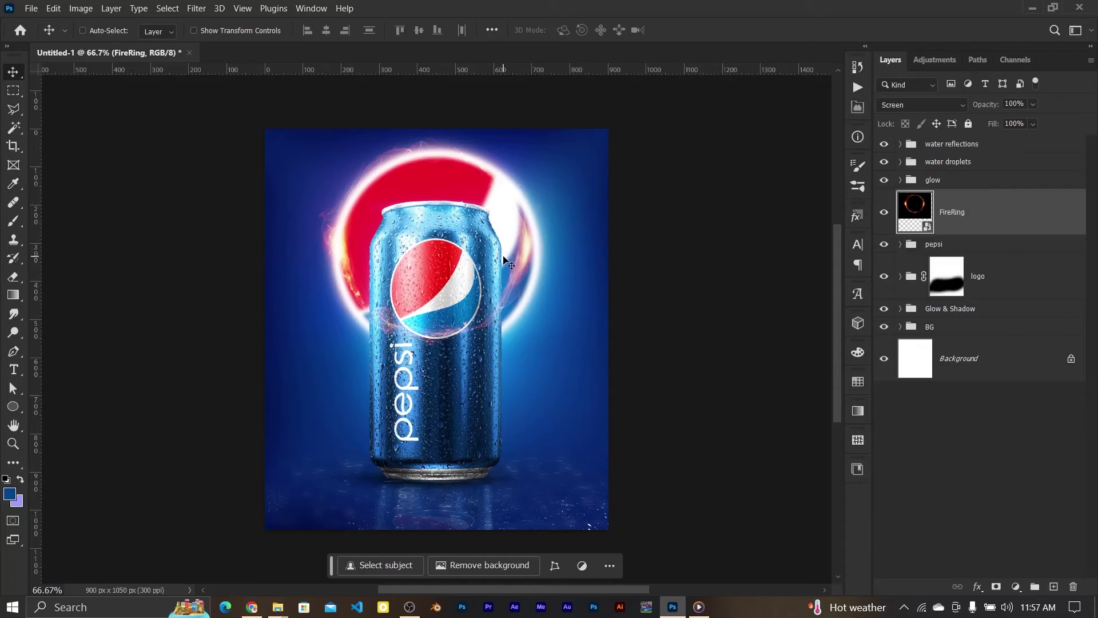
Step: Enlarge the fire ring to fit the logo ring and stack it below the pepsi folder
key("ctrl+t")
left_click_drag(604, 395, 616, 416)
left_click_drag(261, 411, 255, 419)
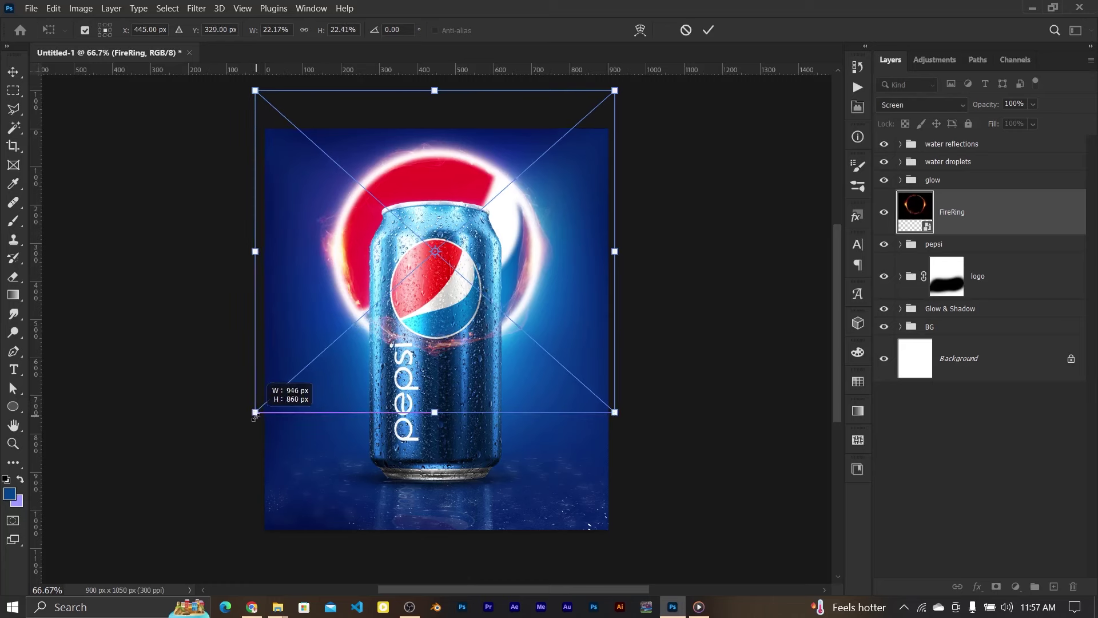
left_click(708, 31)
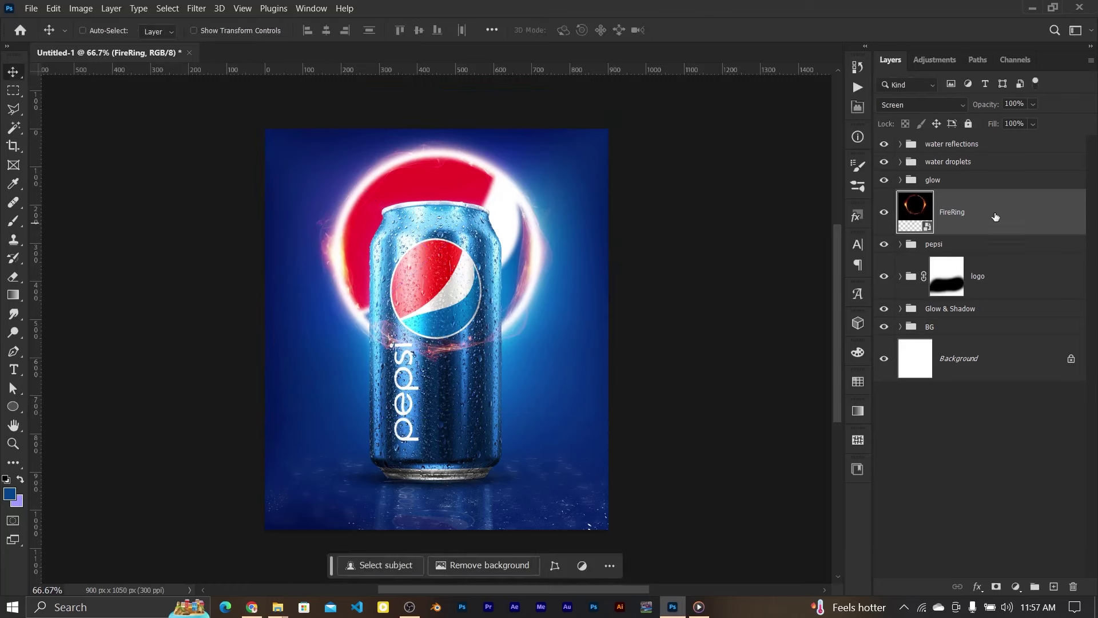
left_click_drag(995, 216, 984, 254)
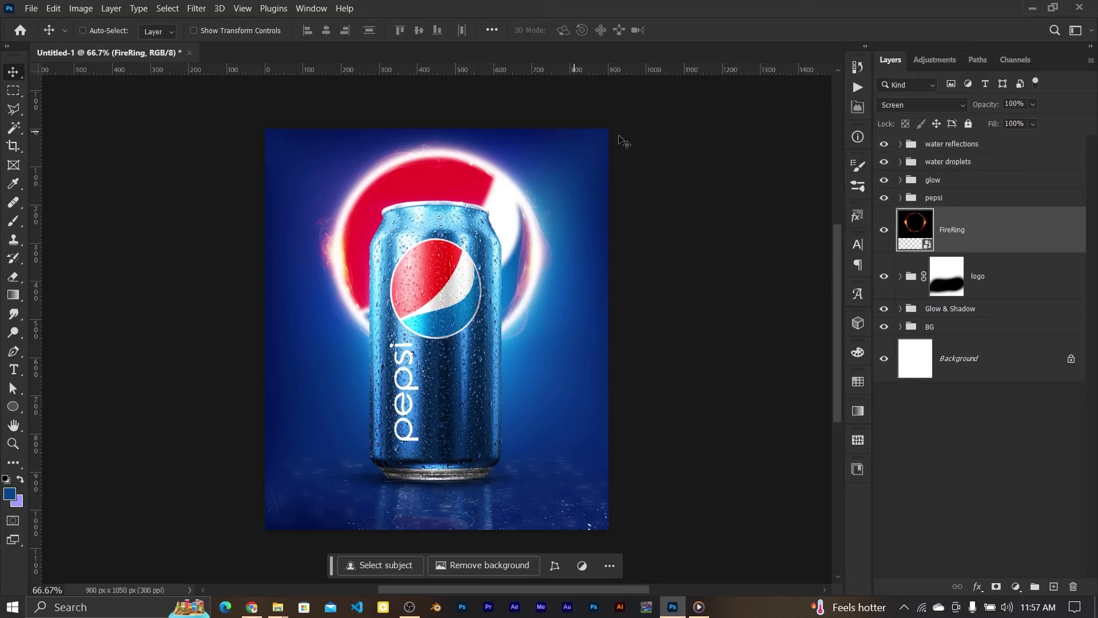
Step: Colorize the fire ring through Hue/Saturation with hue about 195 and saturation 56
key("ctrl+u")
left_click_drag(546, 103, 804, 98)
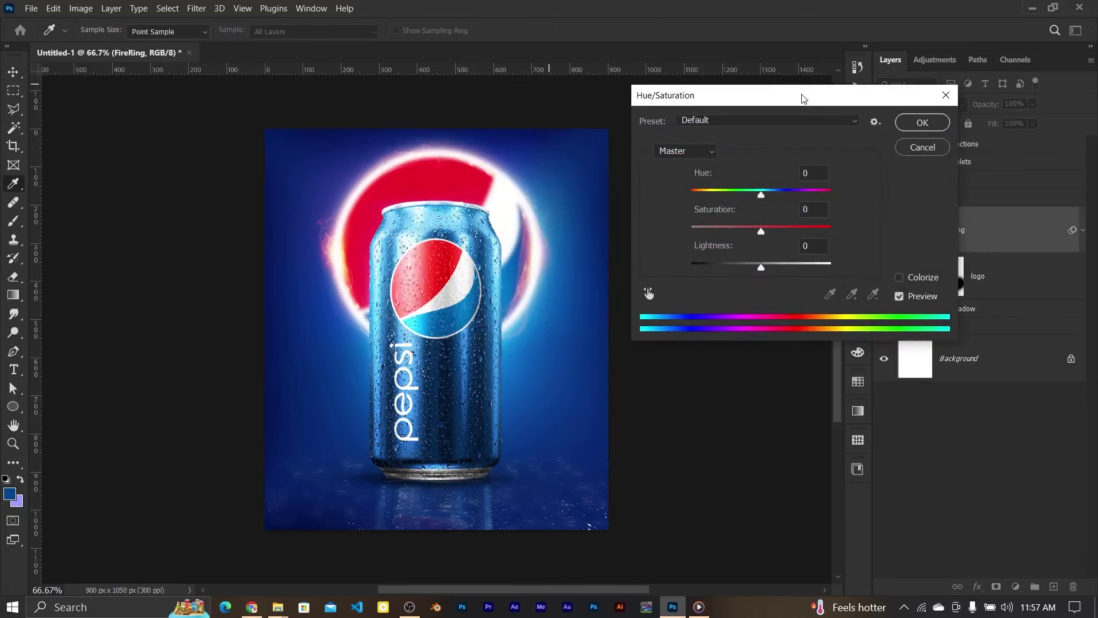
left_click_drag(761, 195, 708, 196)
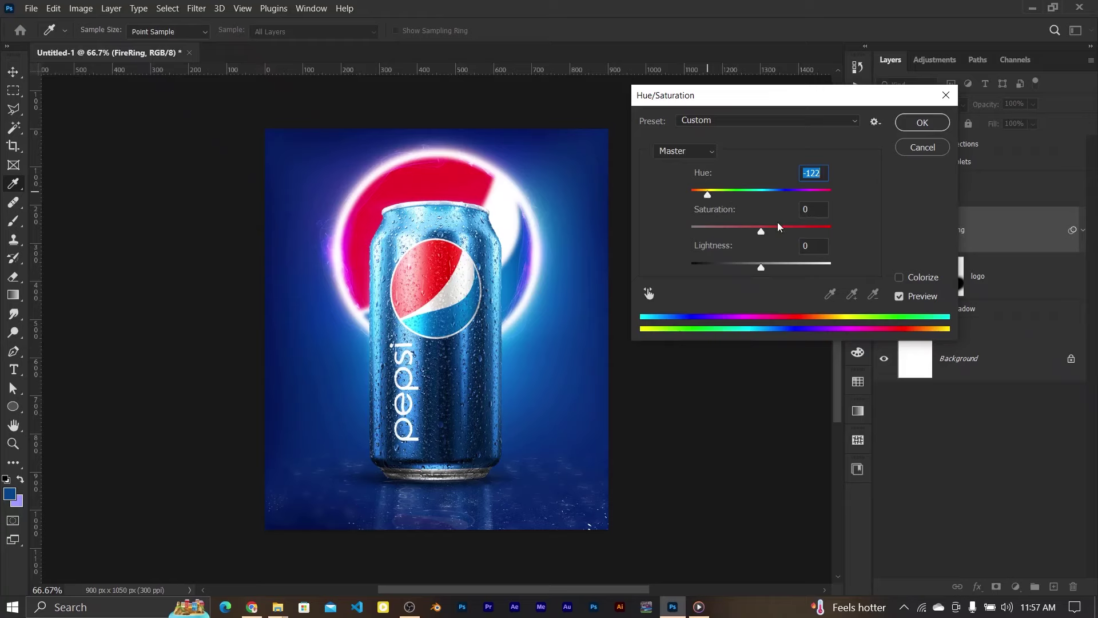
left_click_drag(761, 232, 767, 231)
left_click_drag(716, 198, 736, 202)
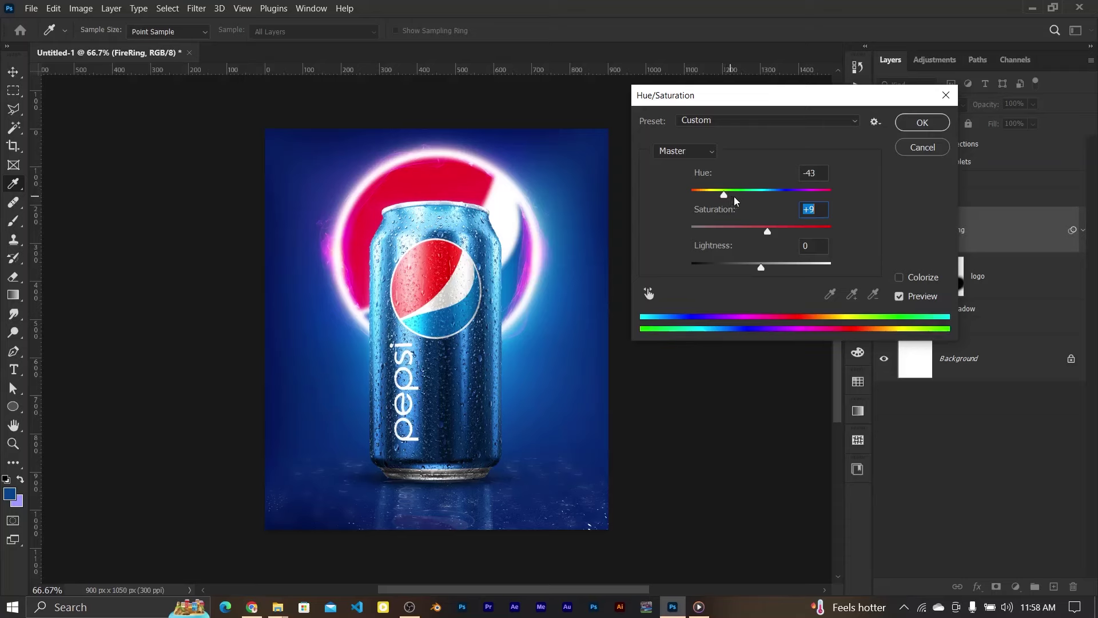
left_click(899, 278)
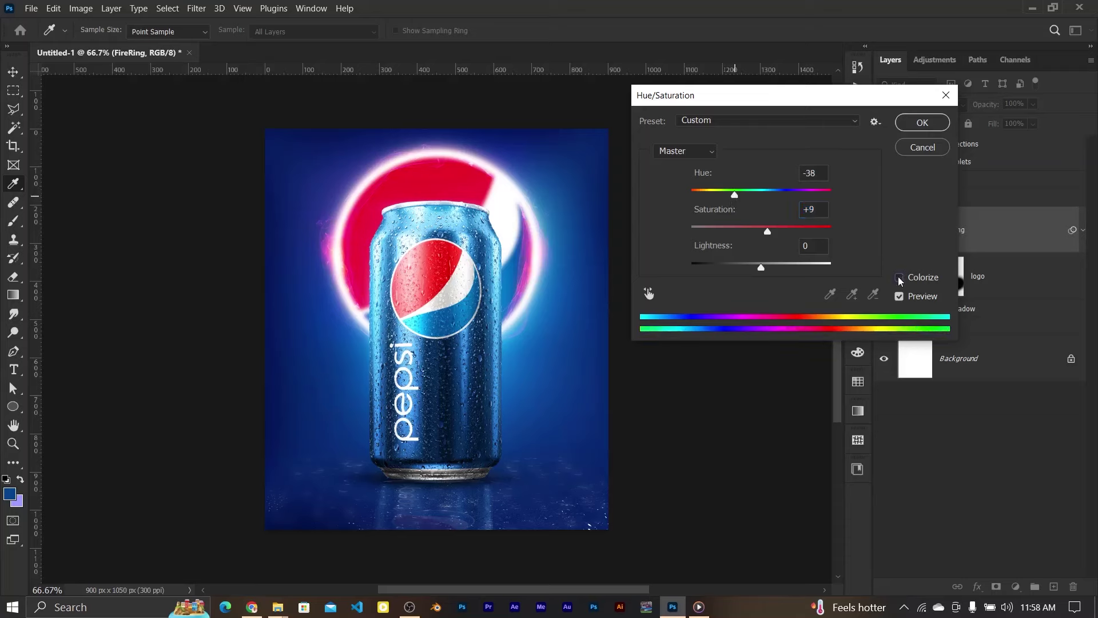
left_click_drag(773, 198, 769, 197)
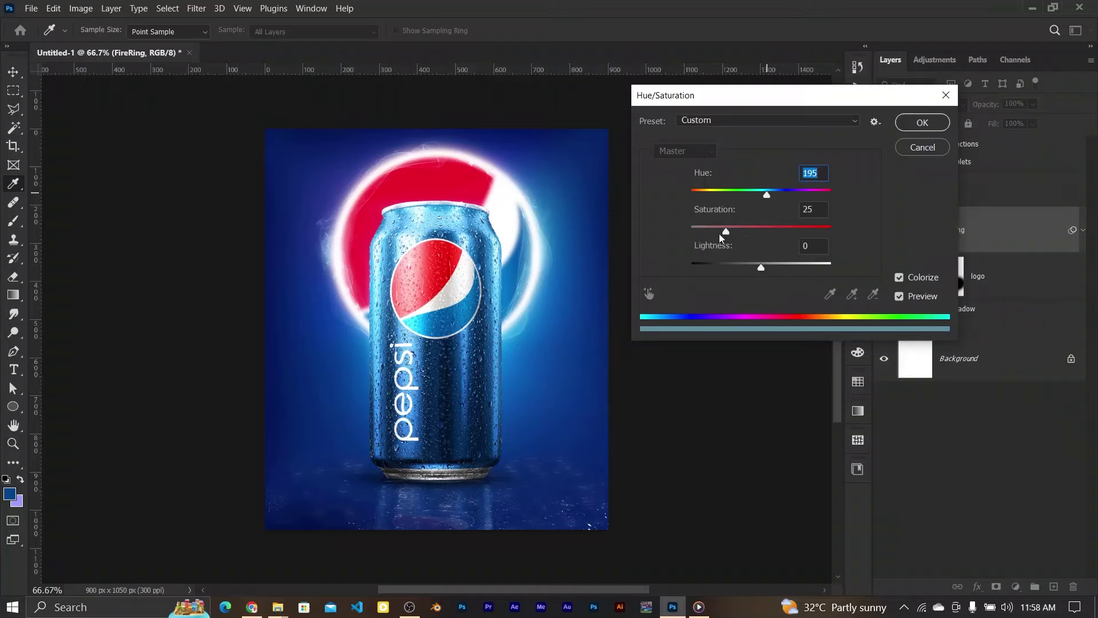
left_click_drag(721, 239, 764, 237)
left_click(773, 237)
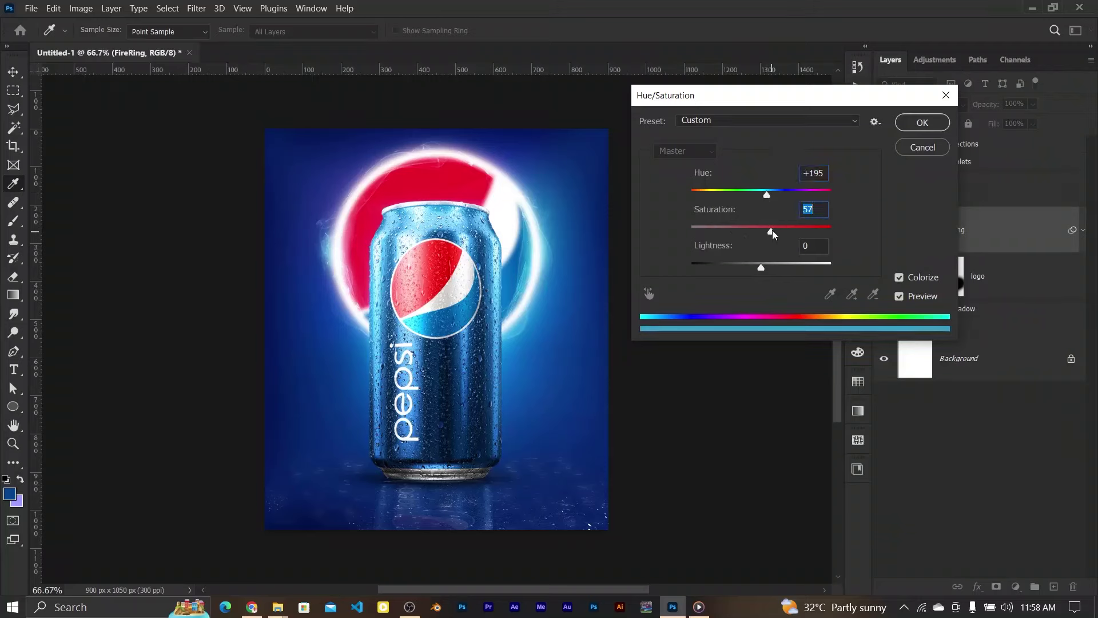
left_click_drag(773, 234, 776, 237)
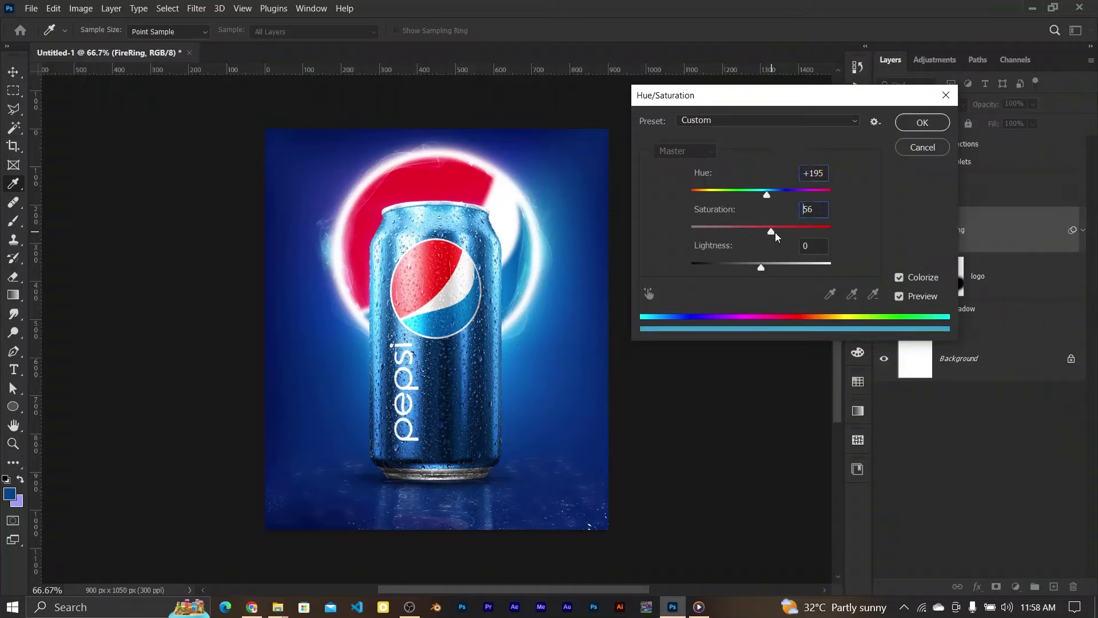
left_click(922, 123)
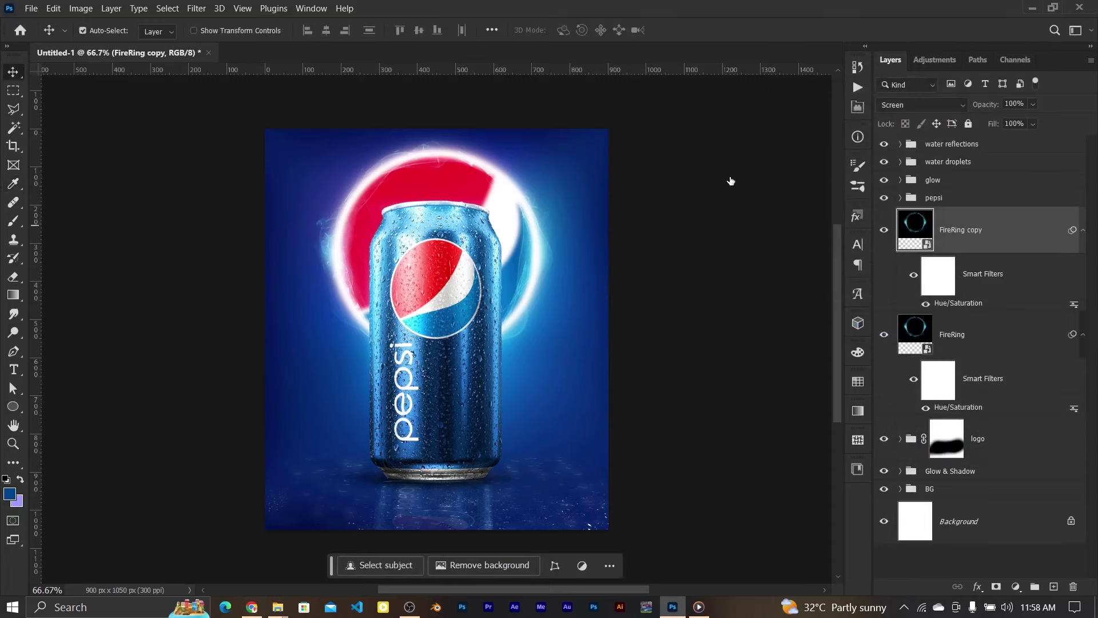
Step: Apply a Gaussian Blur smart filter to the FireRing copy
left_click(196, 8)
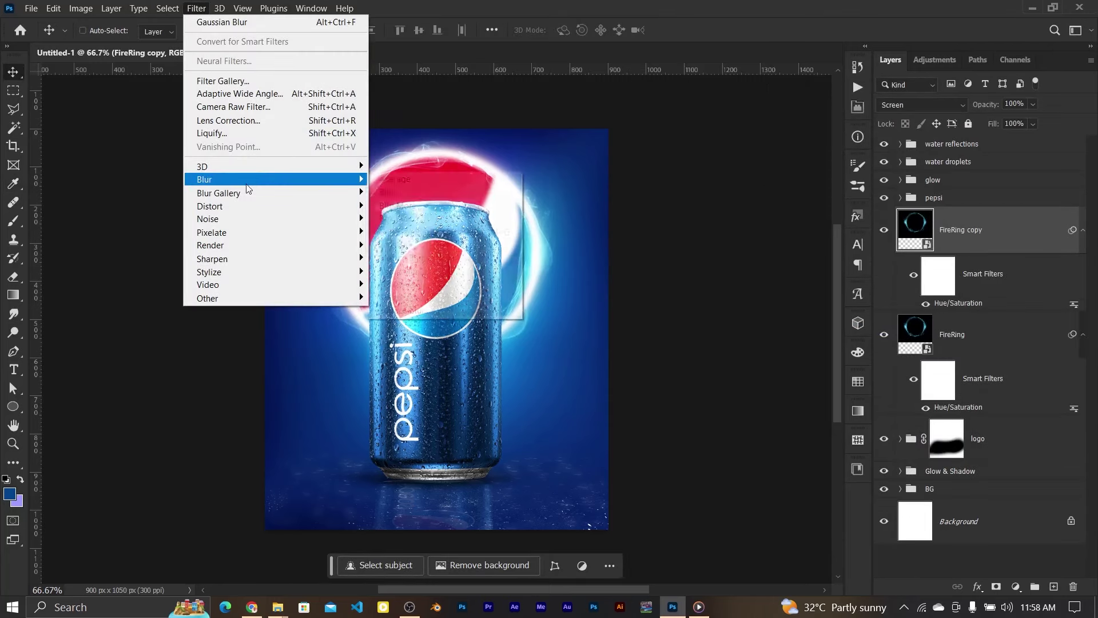
left_click(486, 238)
left_click(956, 117)
double_click(959, 316)
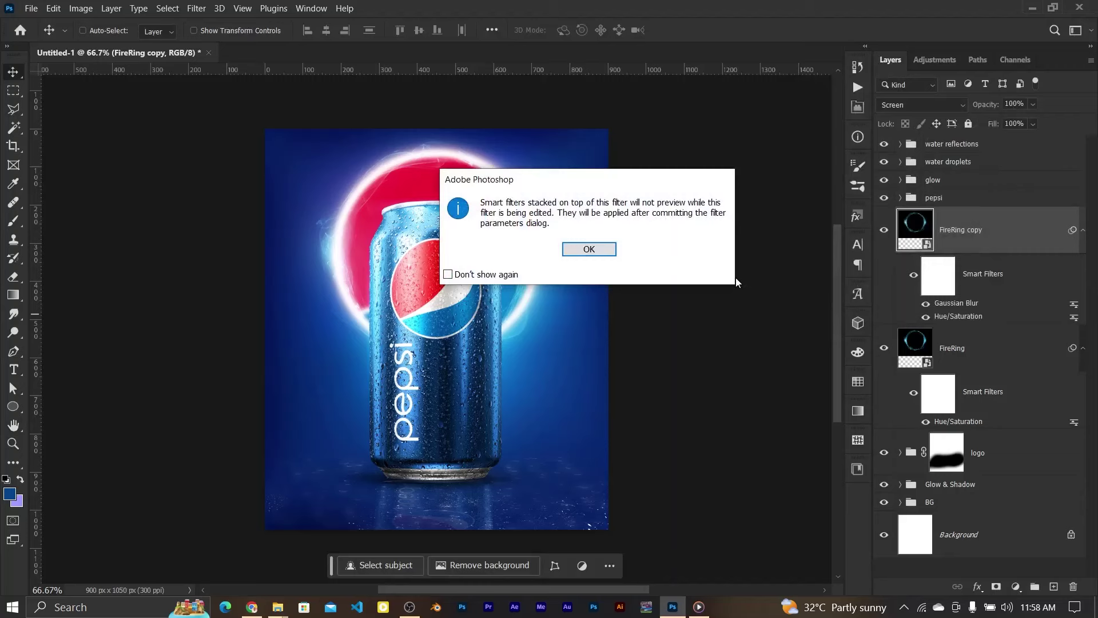
left_click(589, 249)
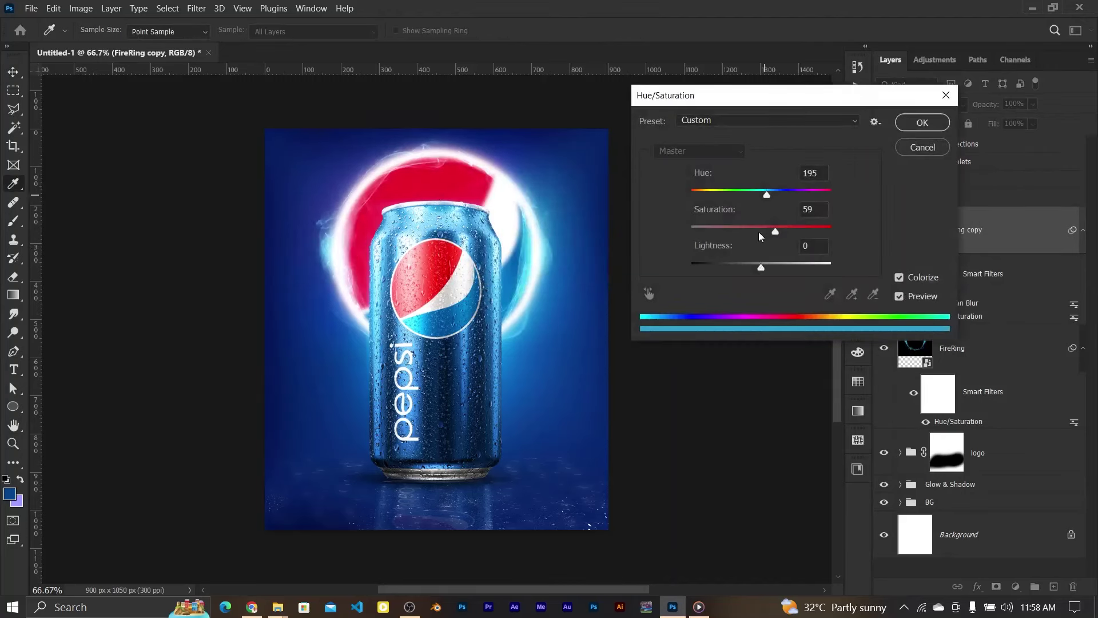
Step: Adjust the ring copy's Hue/Saturation to saturation +34 and lightness -29
left_click_drag(759, 232, 749, 232)
left_click_drag(746, 231, 740, 229)
left_click_drag(761, 267, 746, 270)
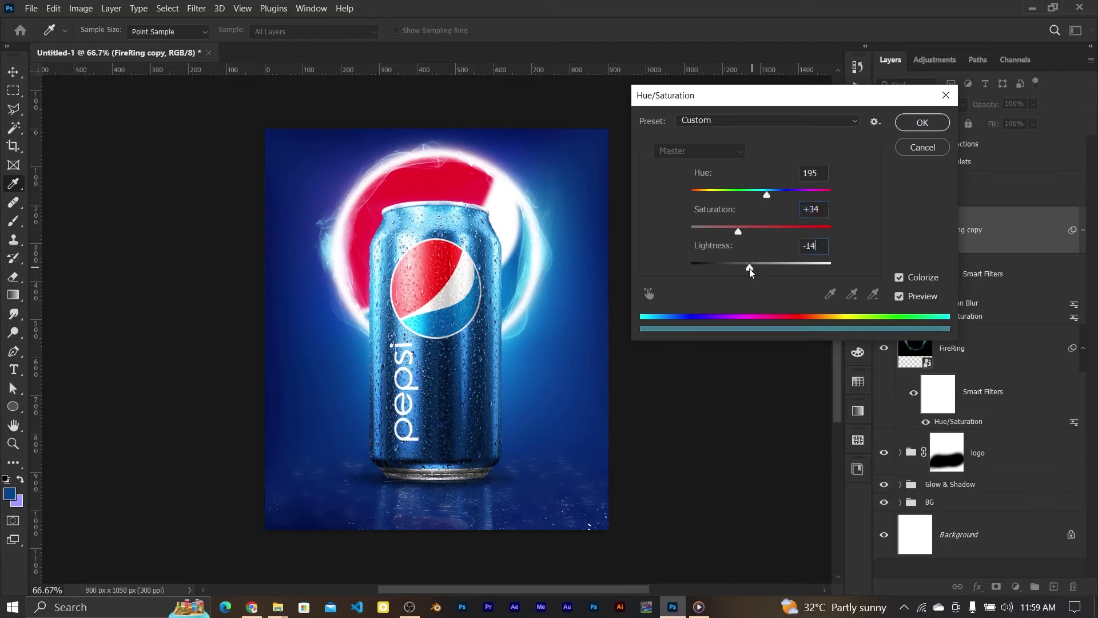
left_click(748, 264)
left_click_drag(748, 272, 744, 271)
left_click(743, 269)
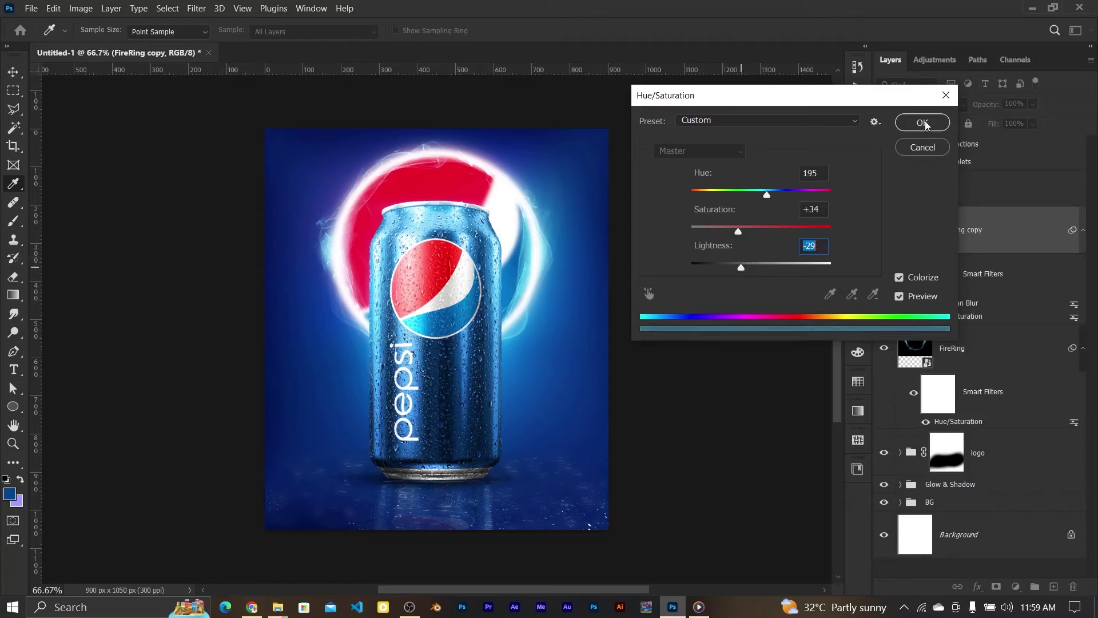
left_click(769, 198)
key("Return")
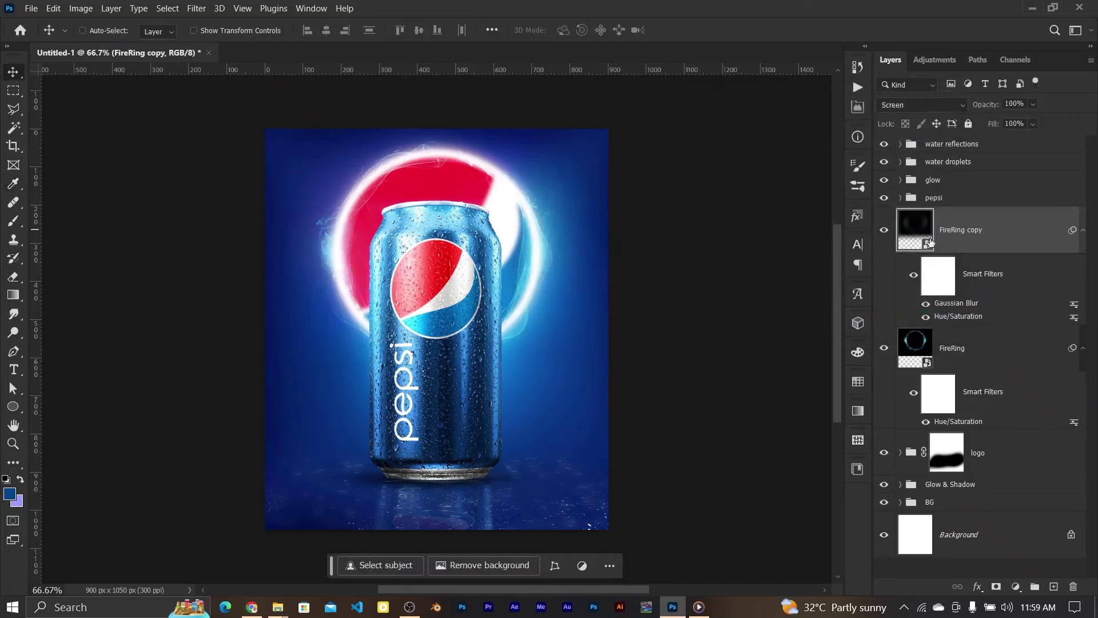
Step: Compare the ring layers' visibility and set FireRing to 80% opacity
left_click(884, 230)
left_click(884, 229)
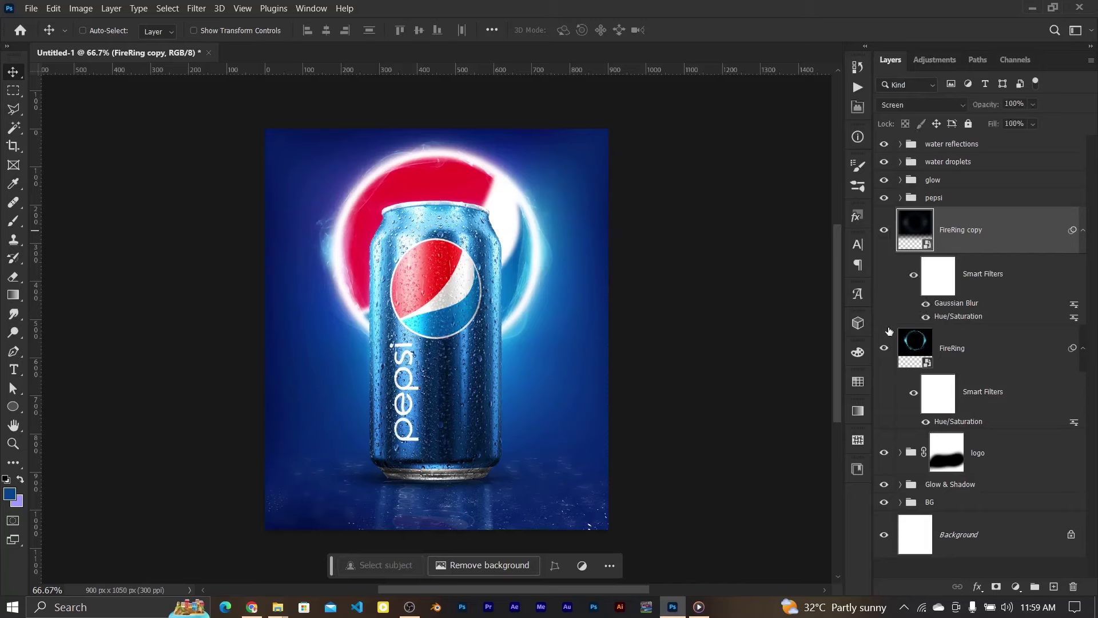
left_click(886, 351)
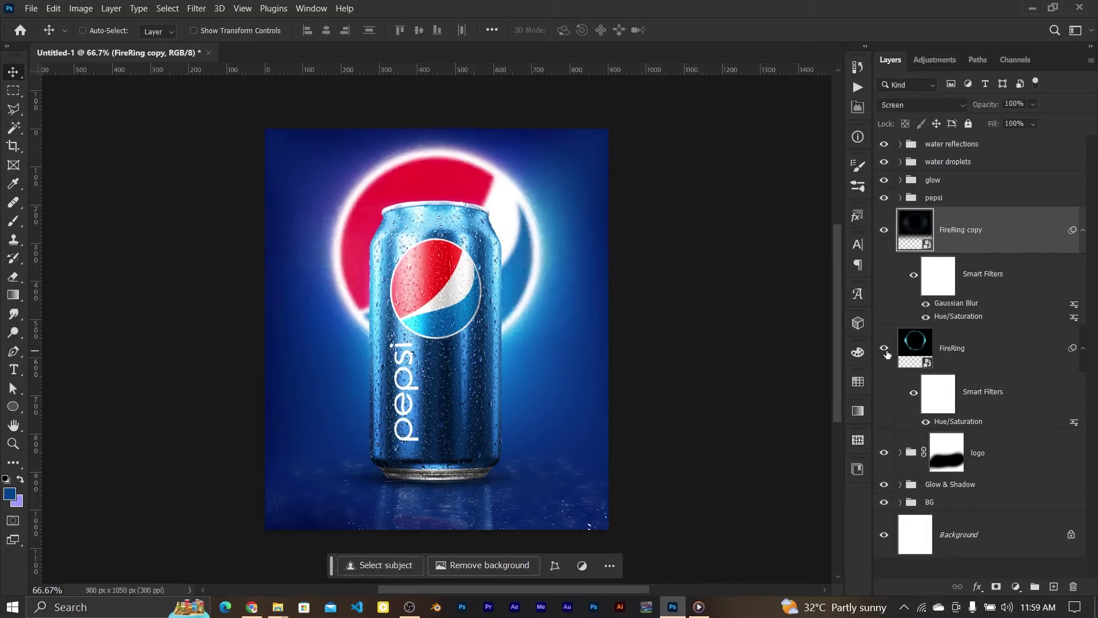
left_click(885, 350)
left_click(966, 349)
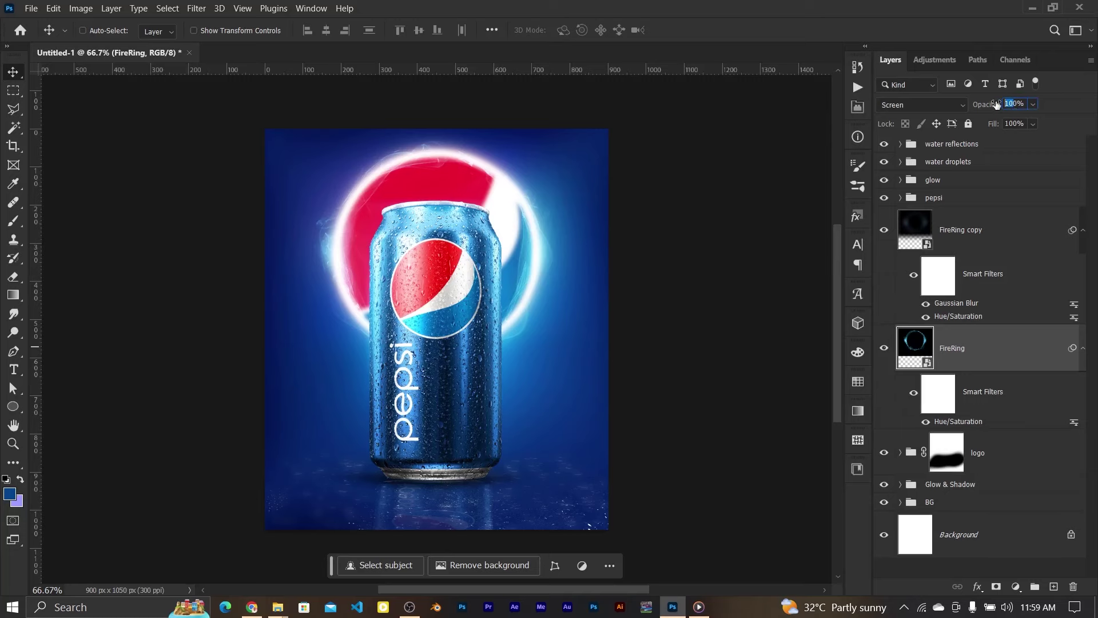
type("80")
key("Return")
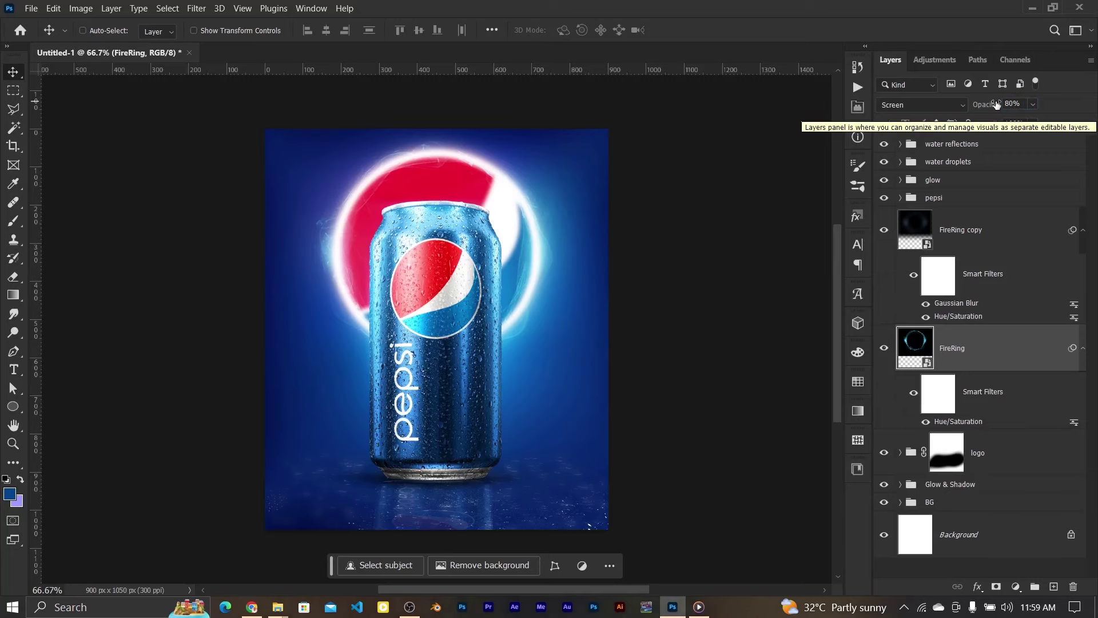
key("ctrl+minus")
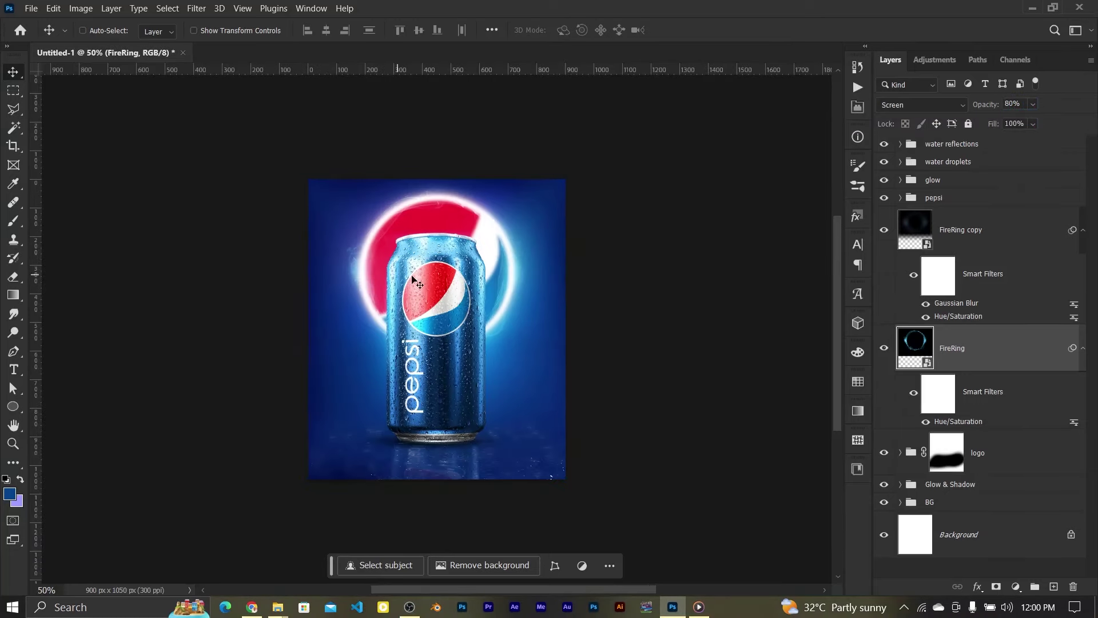
Step: Place the fog image at the top of the stack and settle it along the poster's bottom edge
key("ctrl+0")
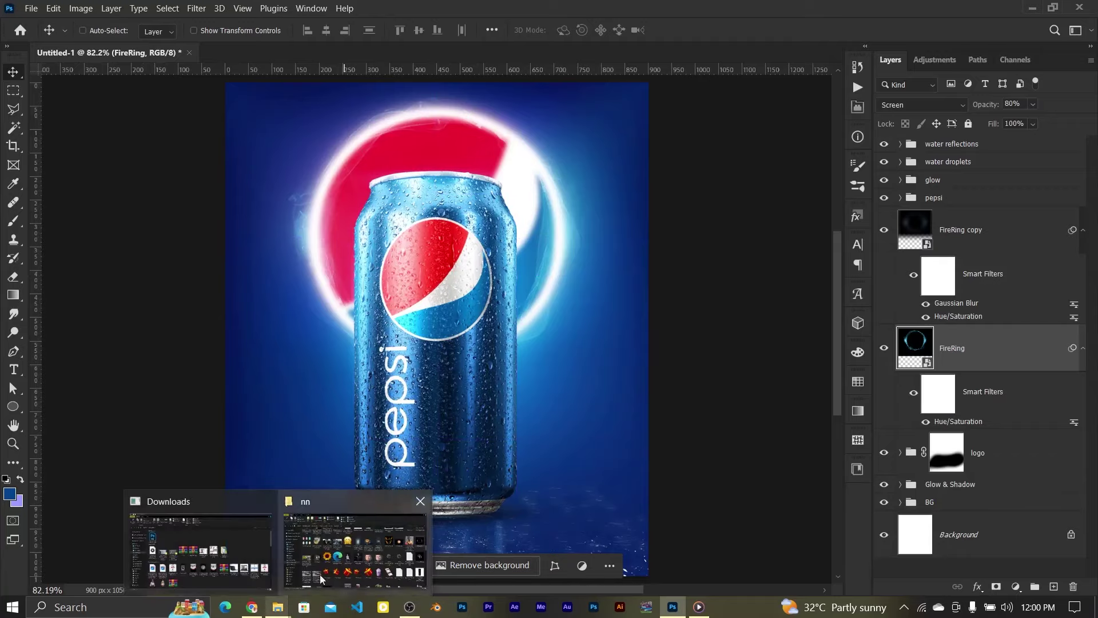
left_click(320, 572)
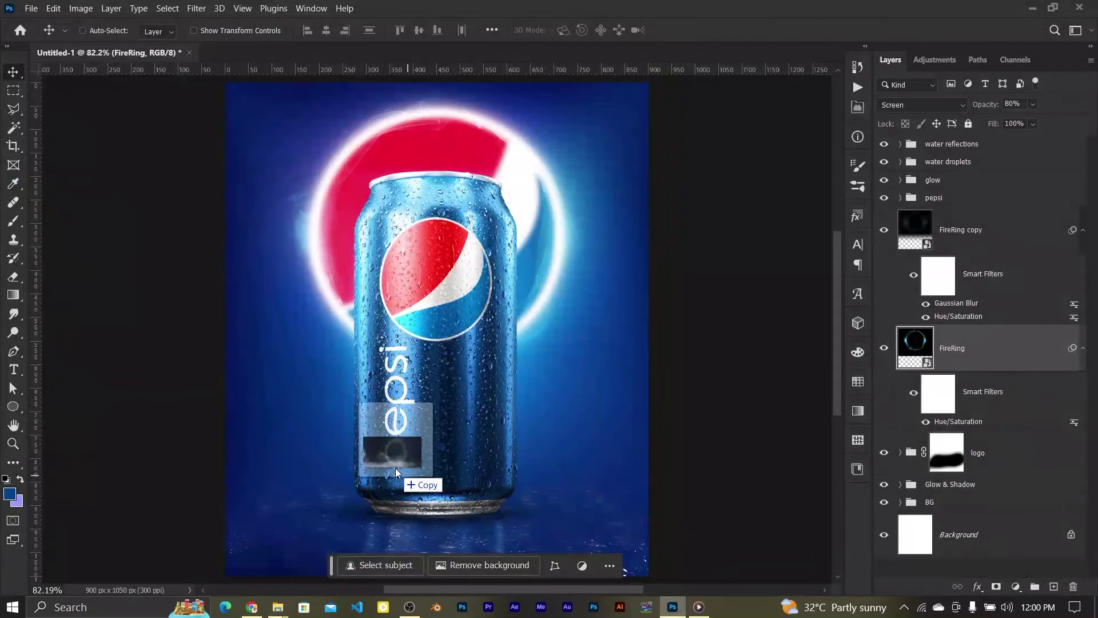
left_click_drag(820, 406, 398, 490)
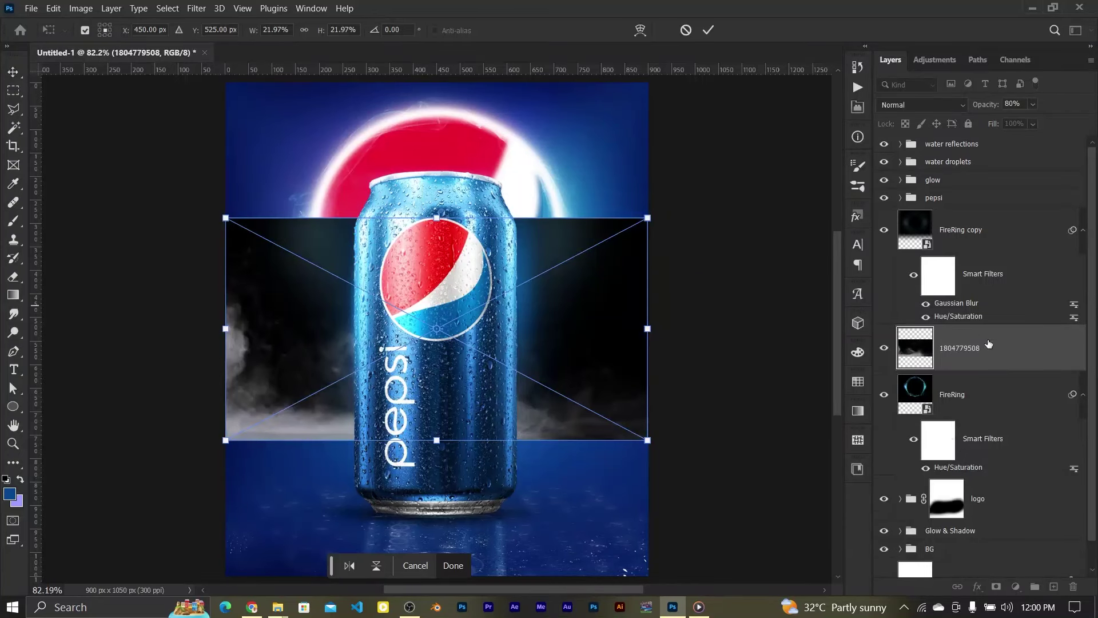
left_click(710, 30)
key("ctrl+shift+bracketright")
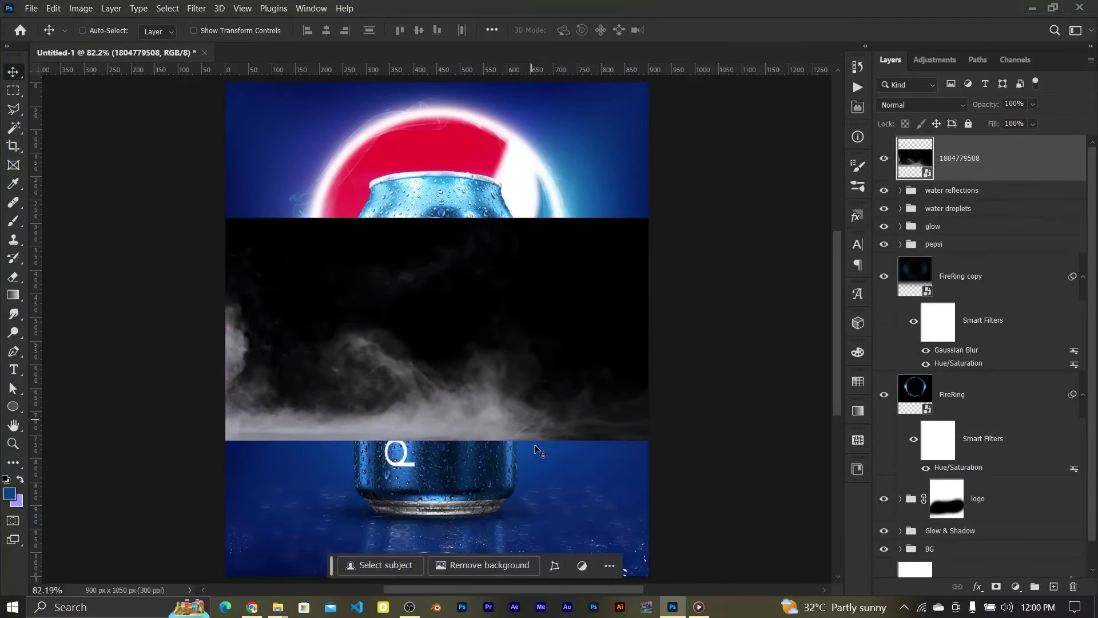
mouse_move(527, 442)
left_mouse_down()
mouse_move(536, 498)
mouse_move(525, 560)
left_mouse_up()
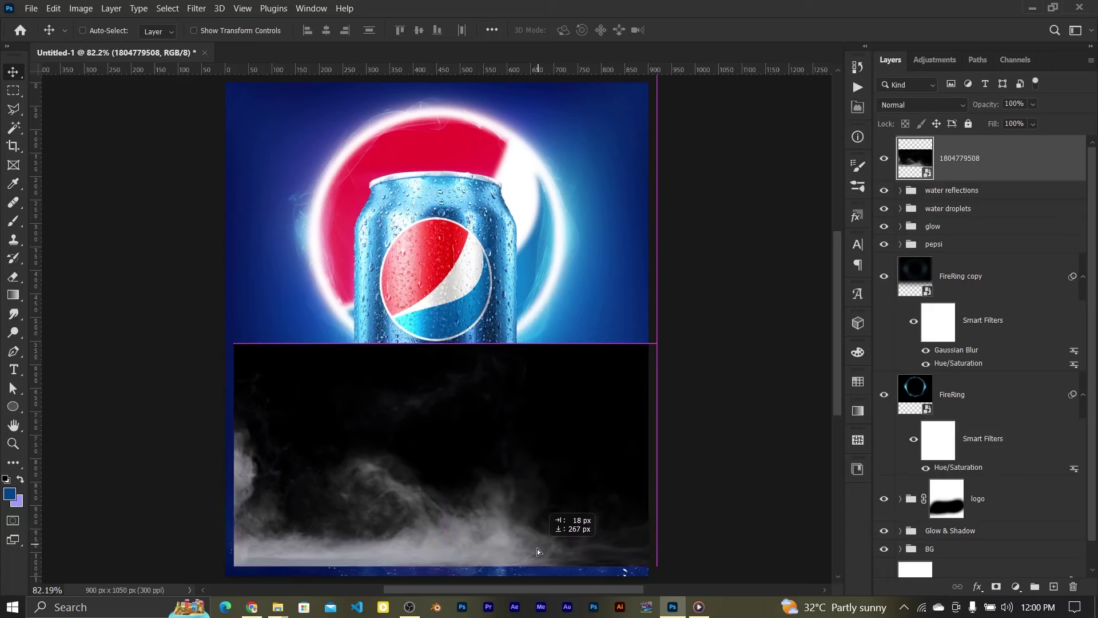
left_click_drag(525, 559, 526, 558)
key("ctrl+minus")
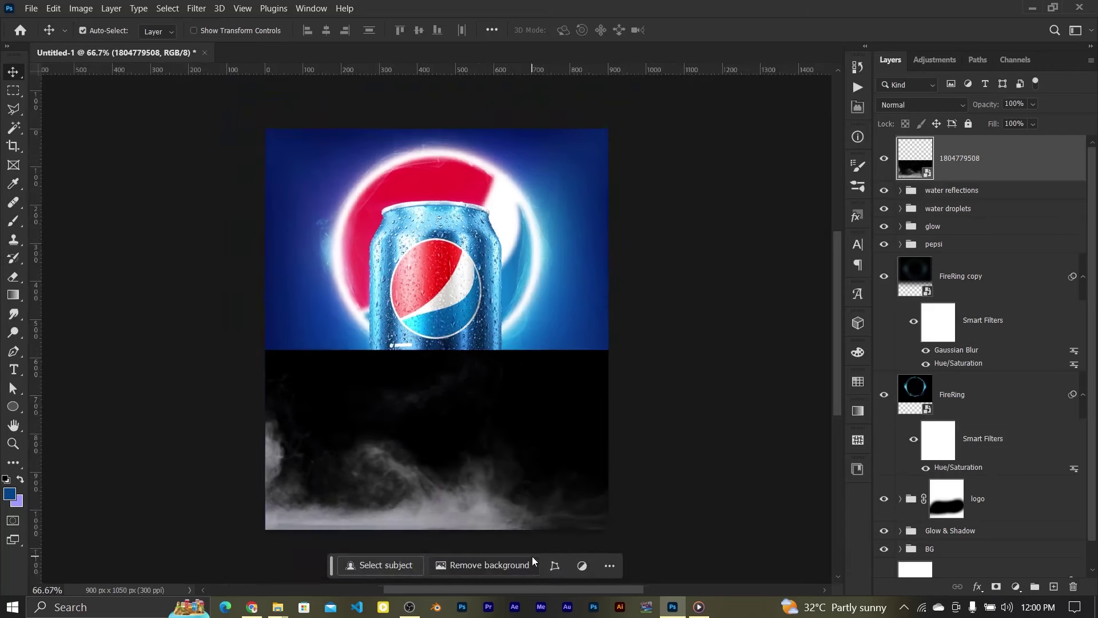
Step: Set the fog to Screen mode, add a layer mask, and pick a soft round brush
left_click(922, 106)
left_click(916, 234)
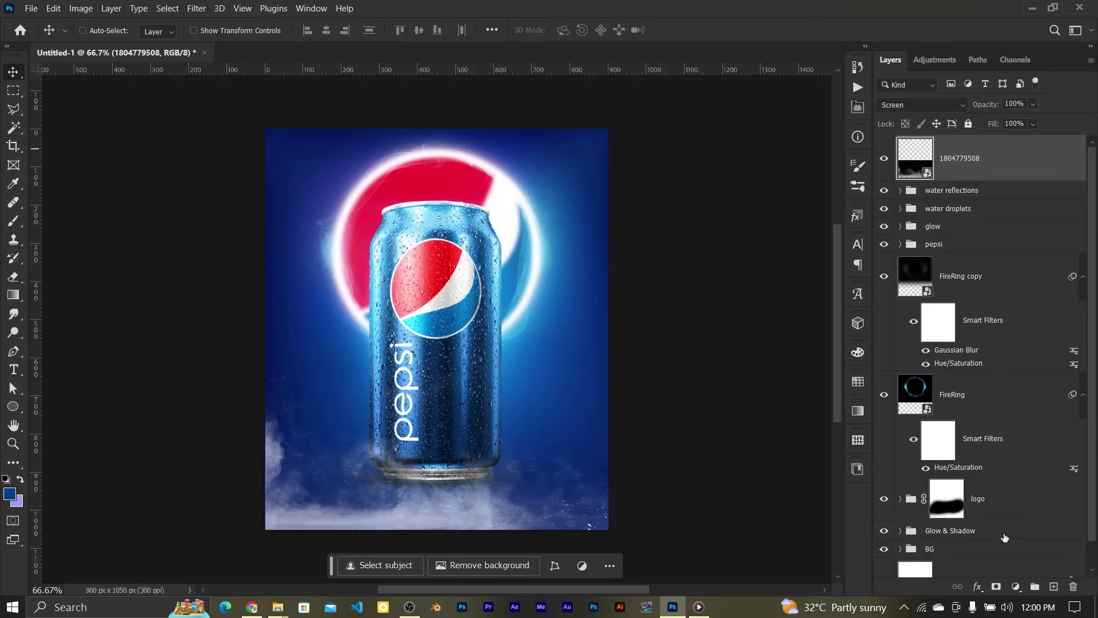
left_click(996, 588)
key("j")
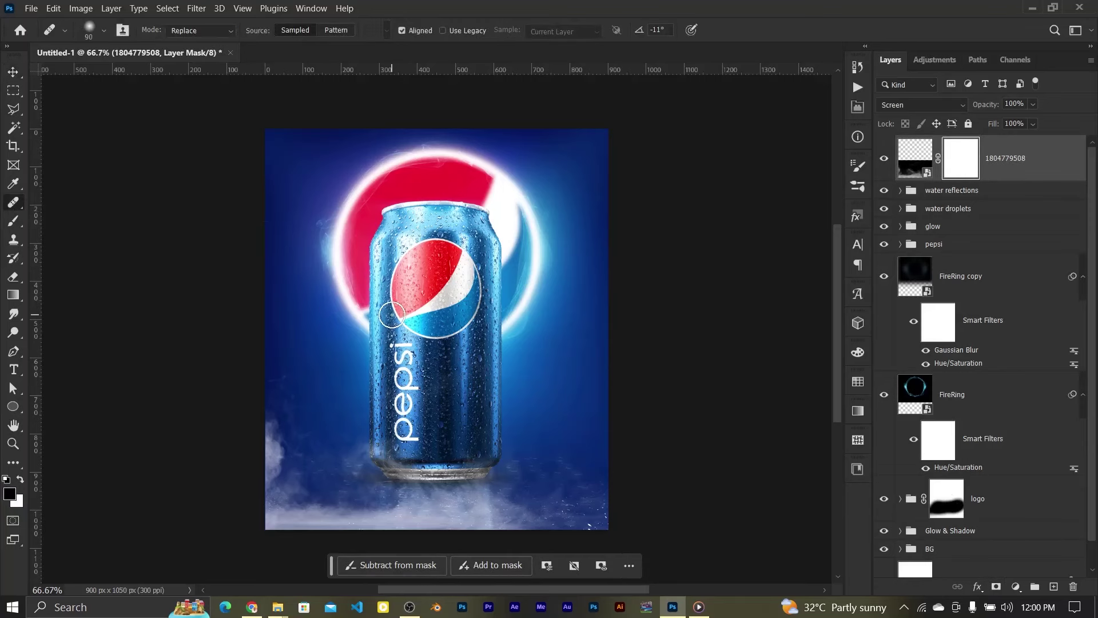
left_click(14, 221)
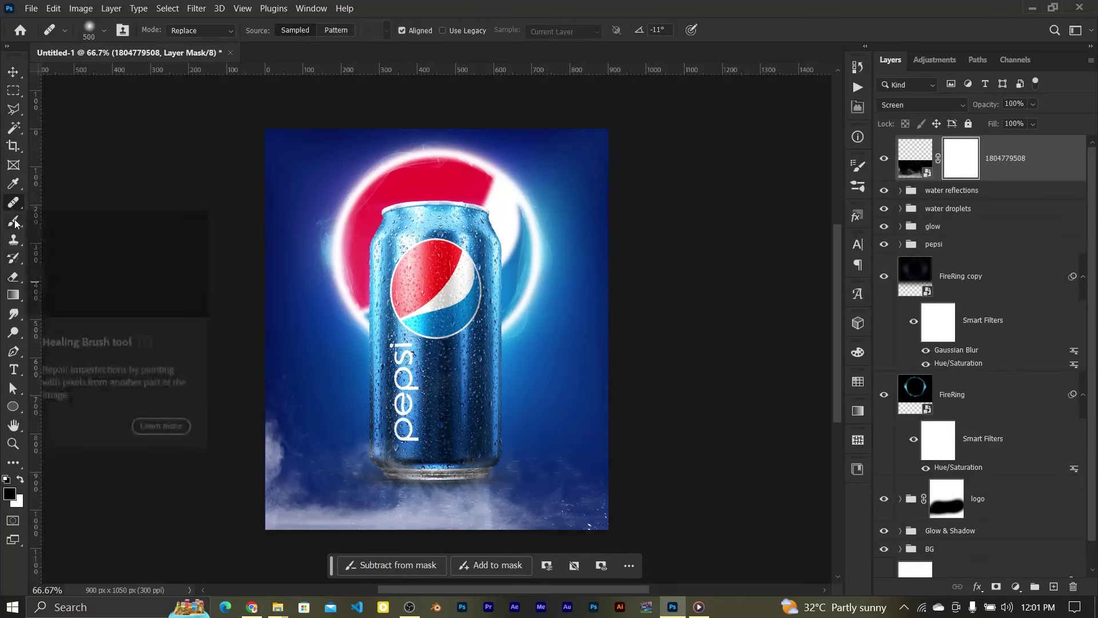
left_click(104, 31)
double_click(86, 469)
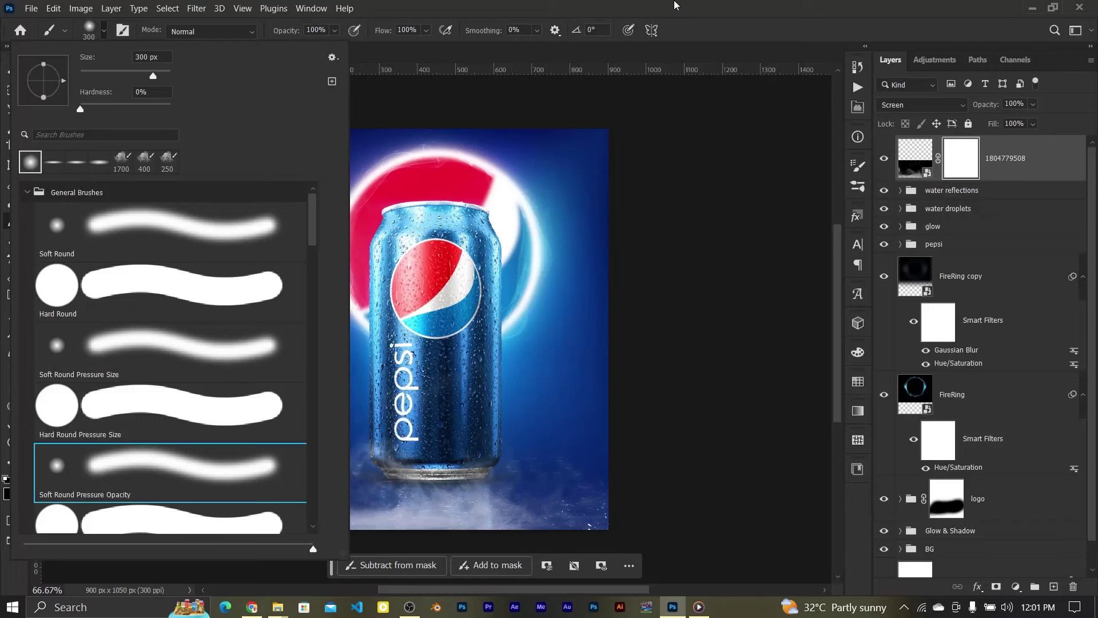
Step: Paint across the fog's mask with a 60% flow, 80% opacity brush
double_click(408, 30)
type("60")
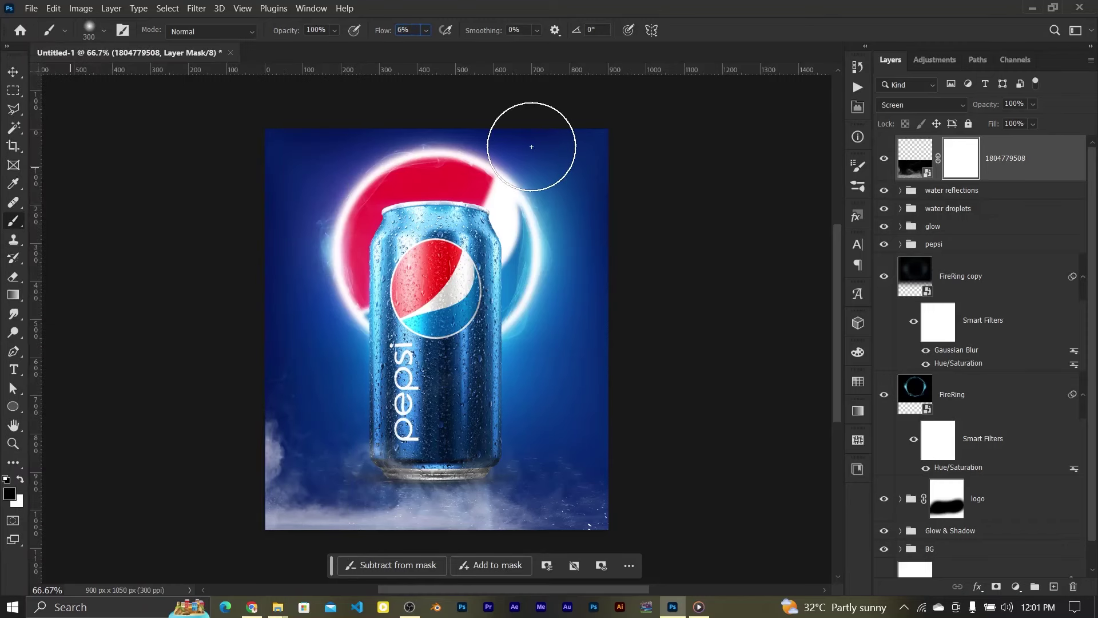
key("Return")
double_click(313, 30)
type("80")
key("Return")
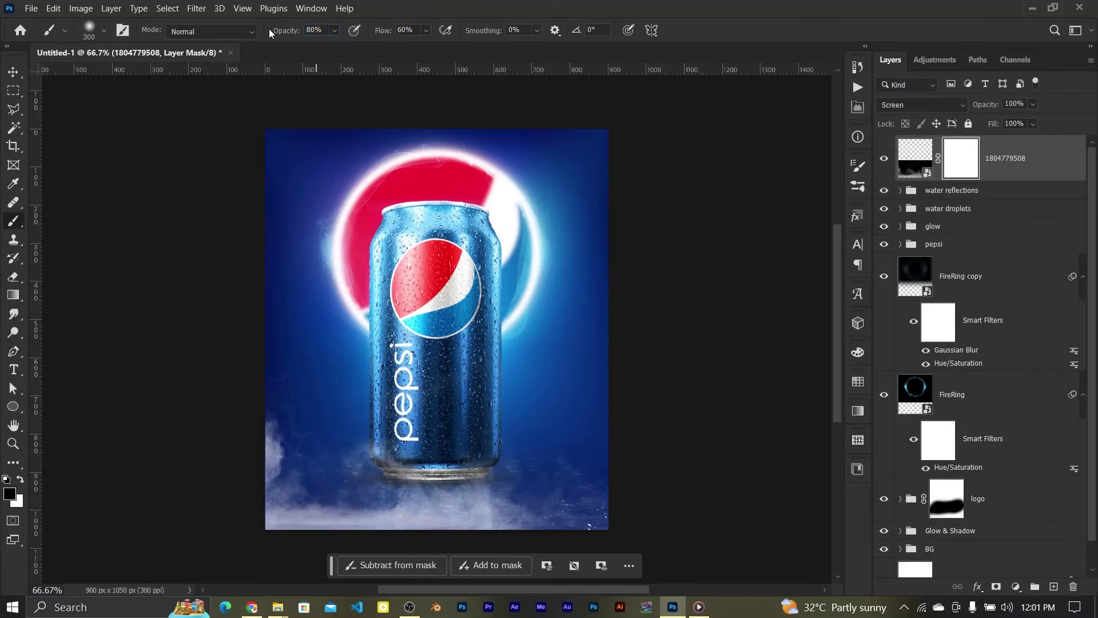
scroll(382, 332, "down", 2)
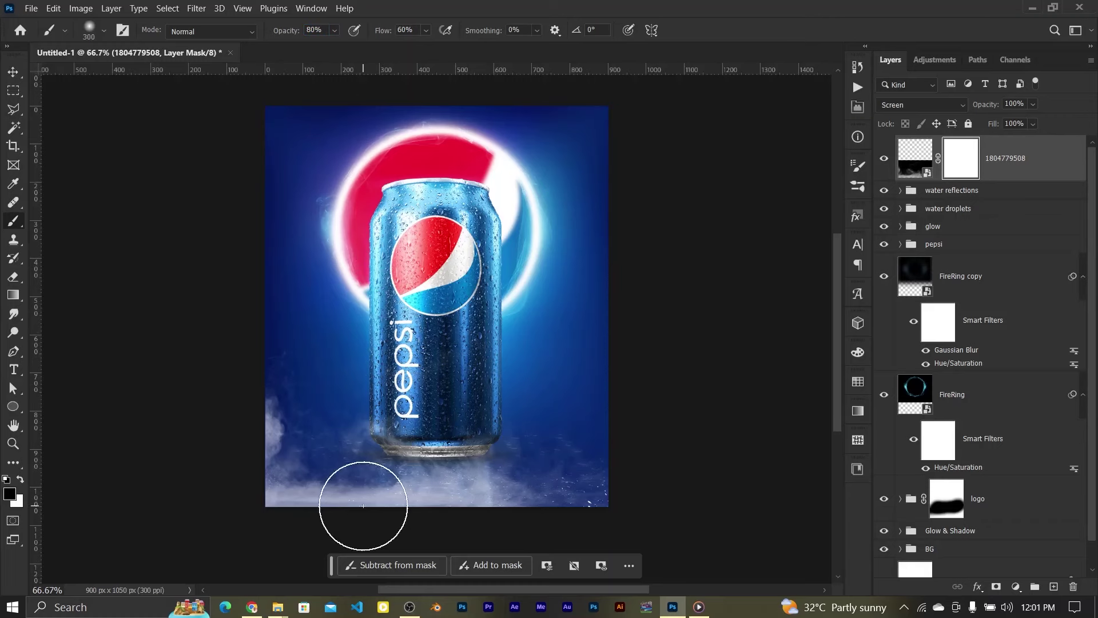
left_click_drag(309, 492, 567, 492)
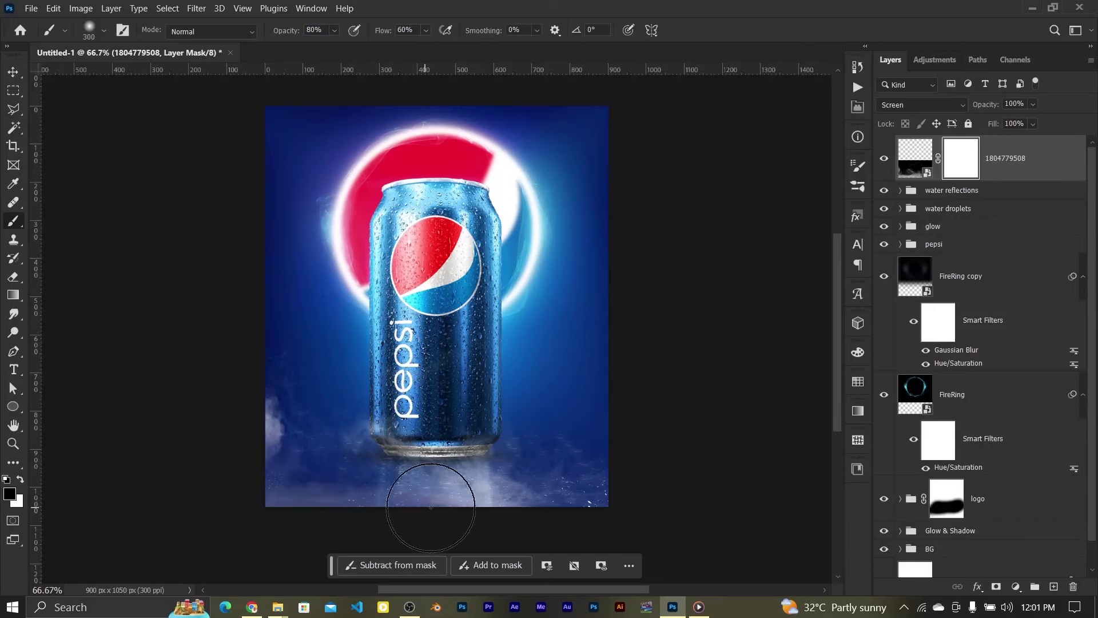
left_click(12, 72)
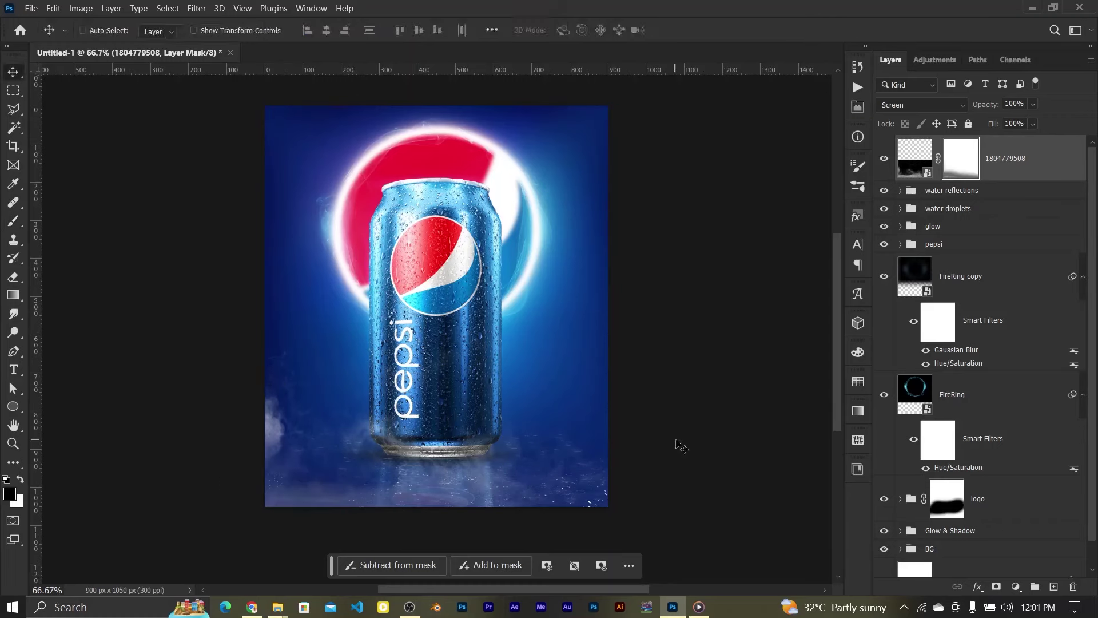
left_click(916, 173)
Step: Duplicate the fog layer and flip the copy horizontally
left_click_drag(412, 497, 413, 504)
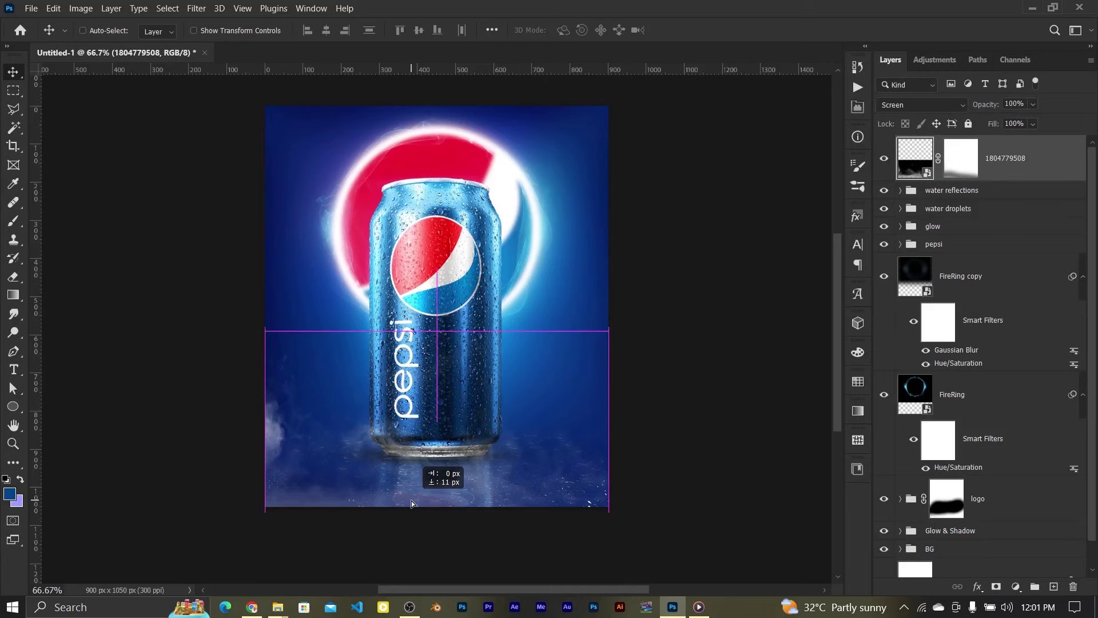
key("ctrl+j")
key("ctrl+t")
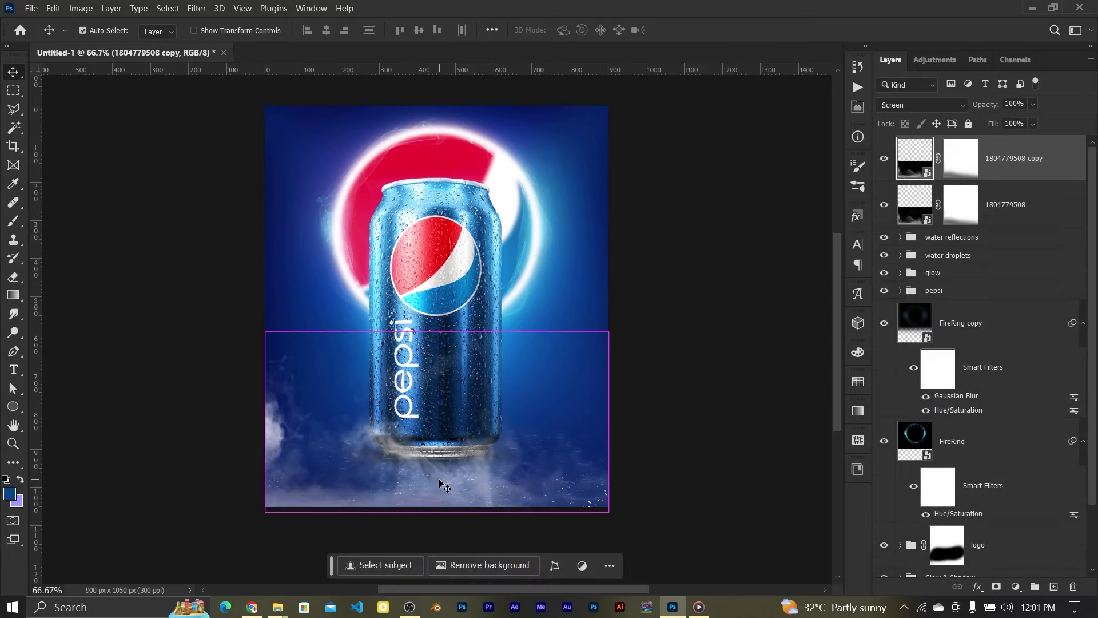
right_click(439, 491)
left_click(506, 459)
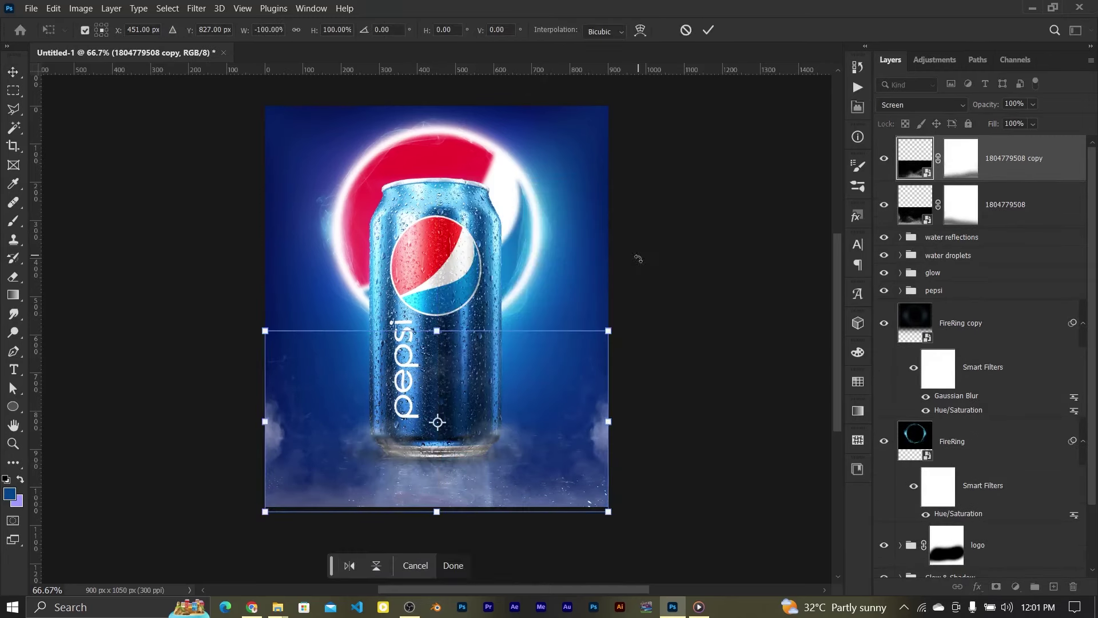
left_click(708, 29)
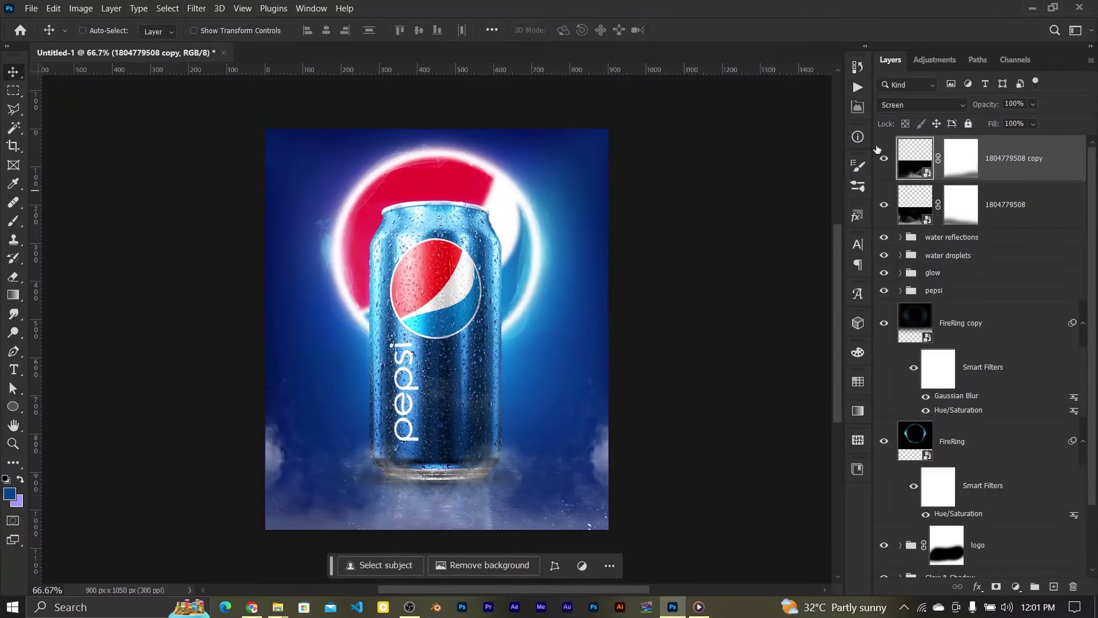
Step: Blur the fog copy with a 30-pixel Gaussian Blur
left_click(196, 8)
left_click(412, 233)
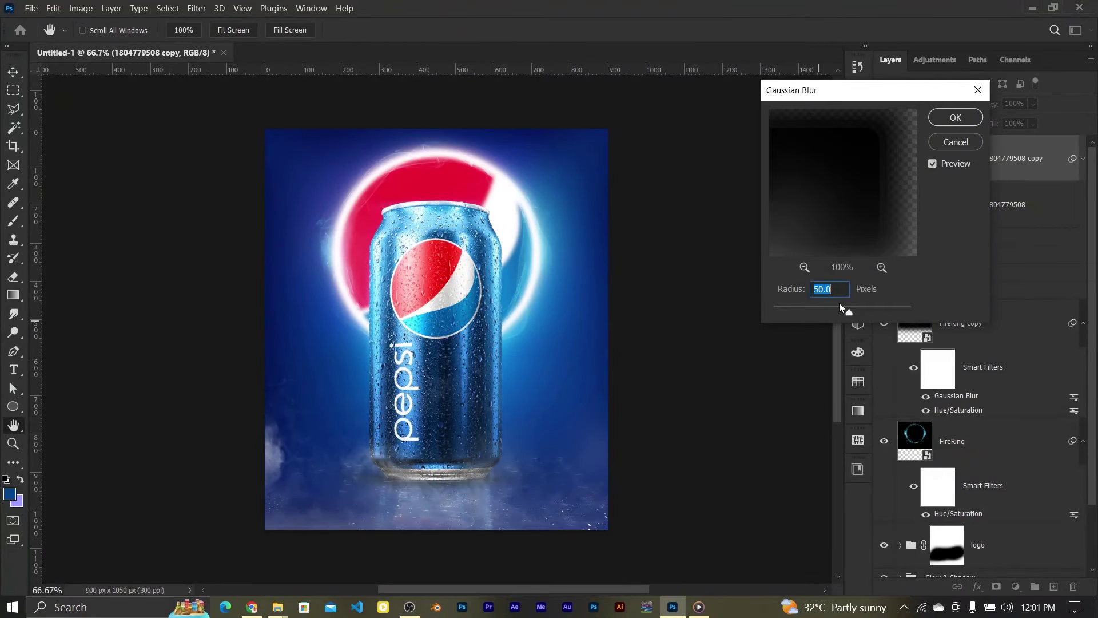
type("20")
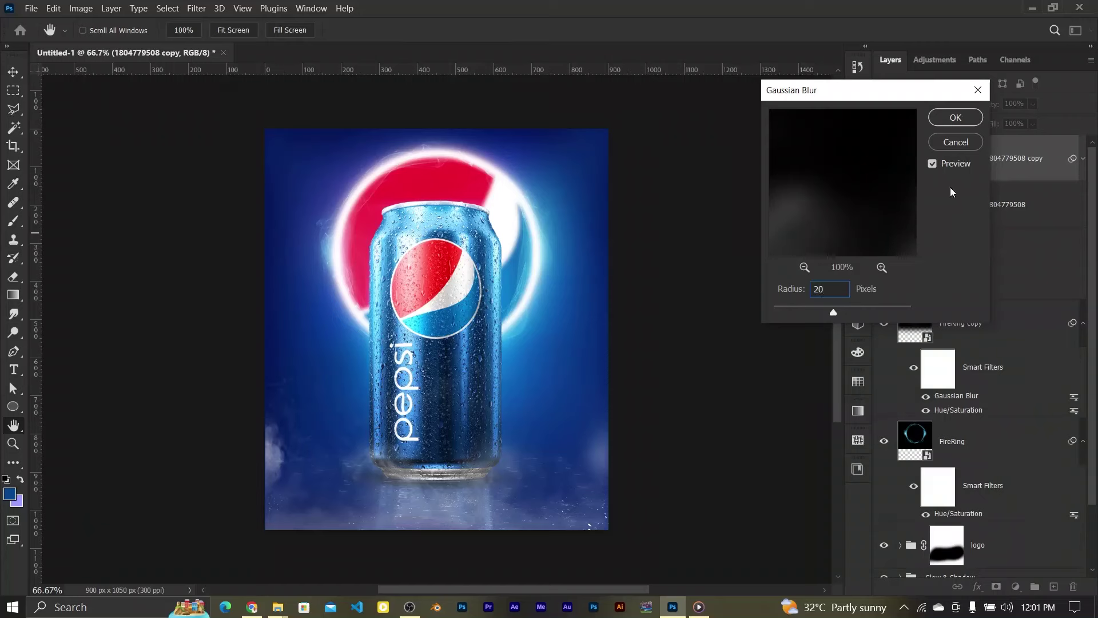
key("BackSpace")
key("BackSpace")
type("3")
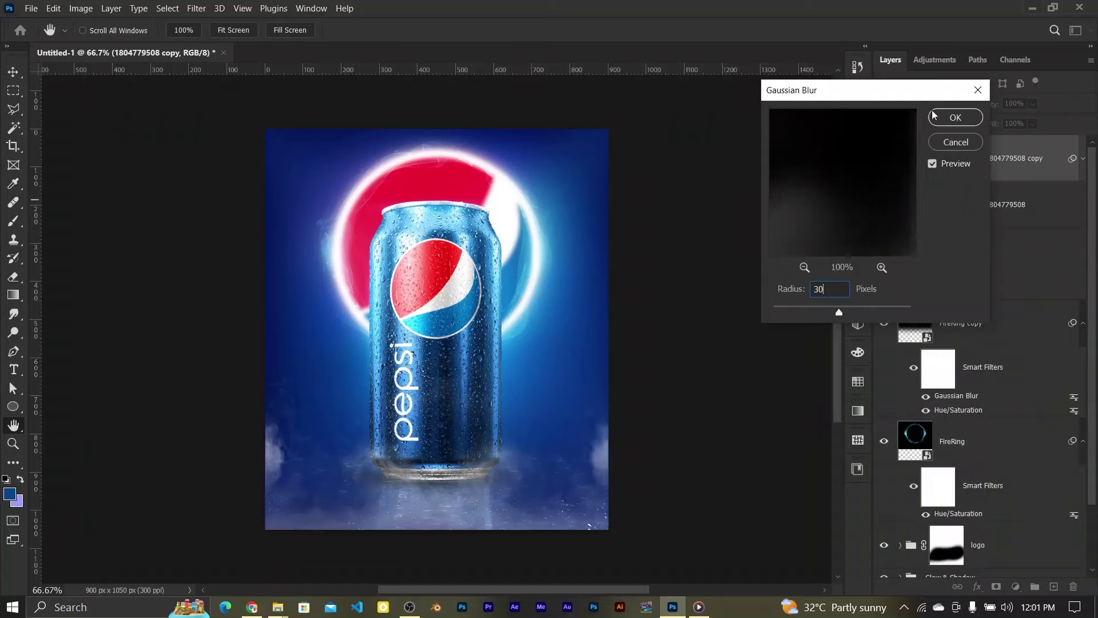
left_click(955, 117)
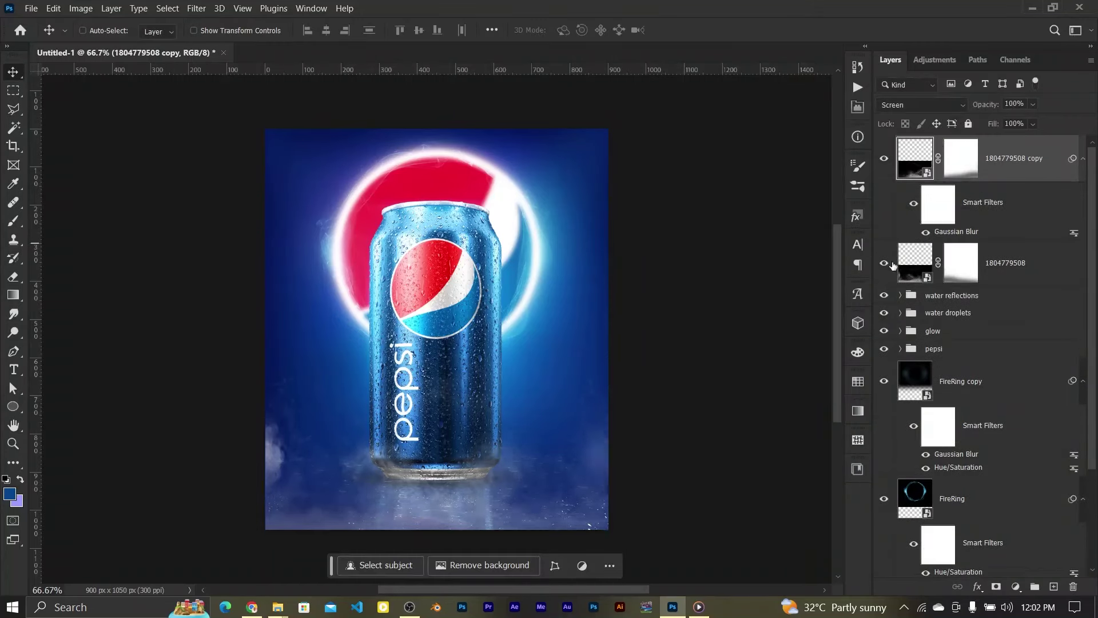
left_click(915, 266)
Step: Colorize the original fog with Hue 206, Saturation 34, Lightness -14
key("ctrl+u")
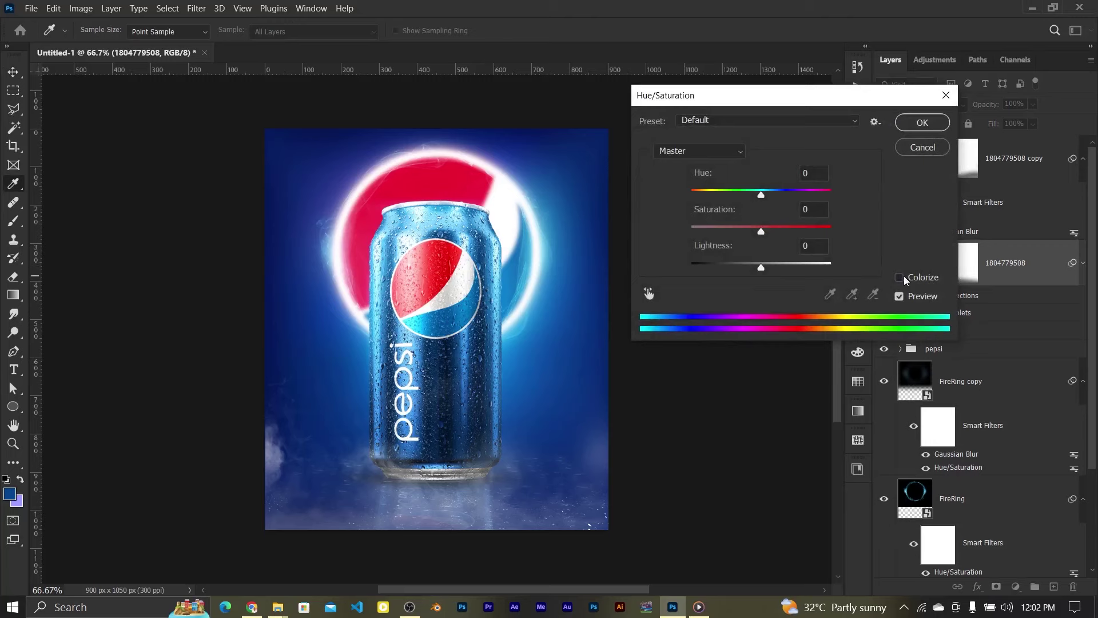
left_click(903, 279)
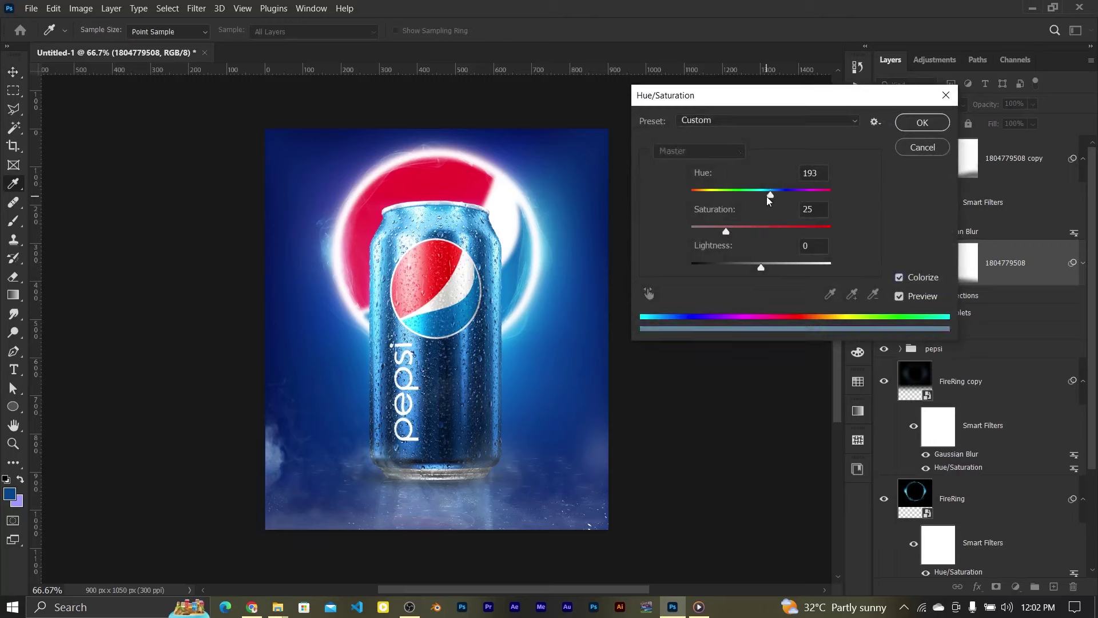
left_click_drag(768, 200, 763, 201)
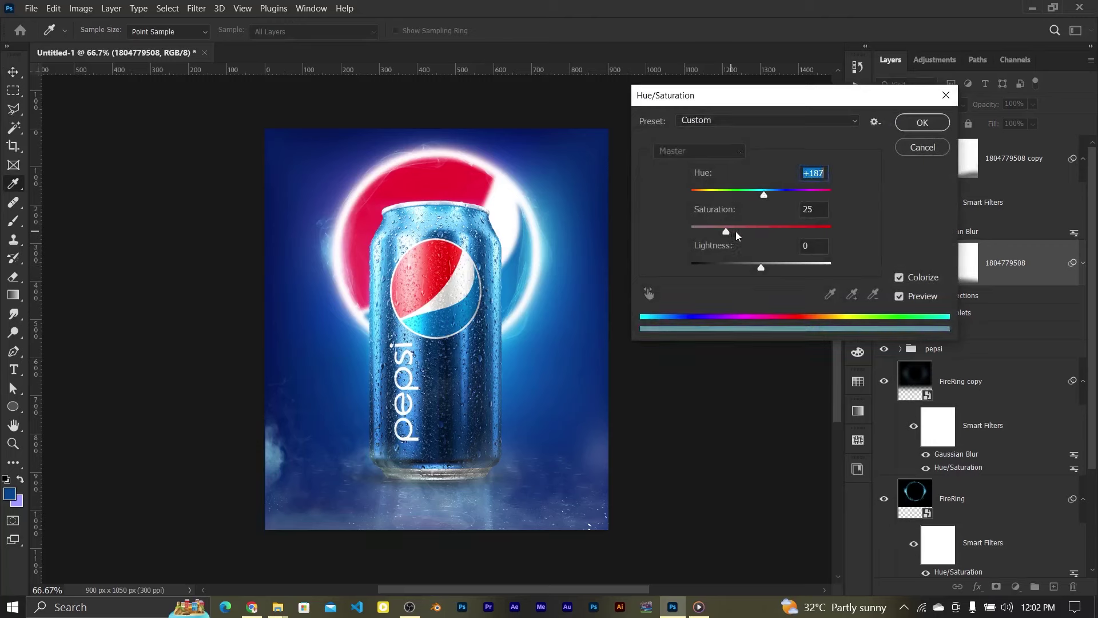
left_click(741, 231)
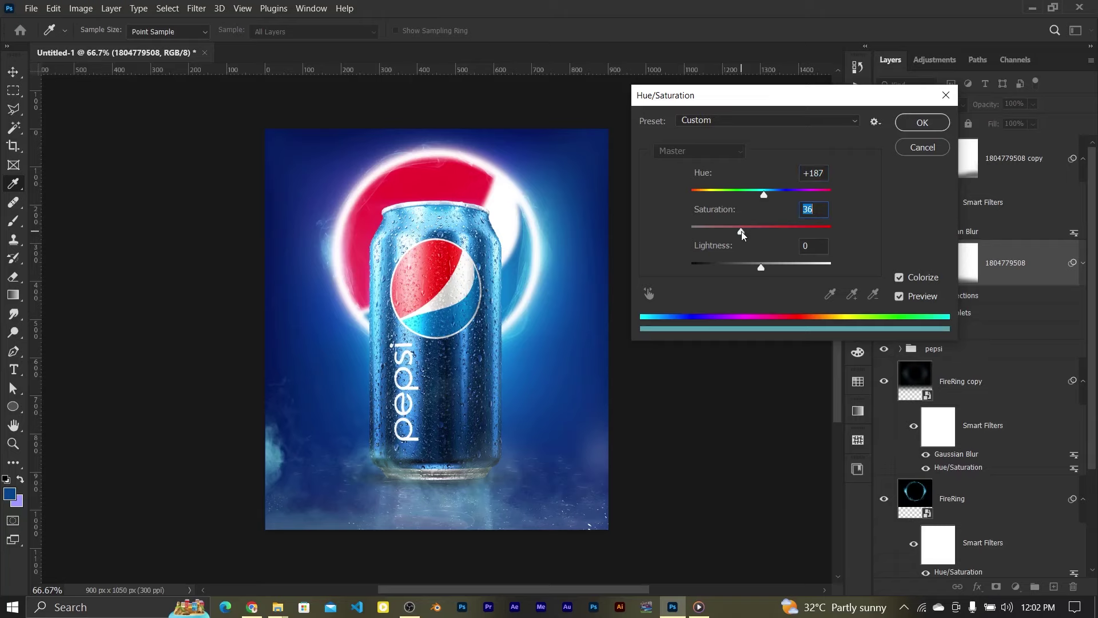
left_click_drag(766, 200, 771, 198)
left_click(771, 195)
left_click_drag(762, 265, 755, 268)
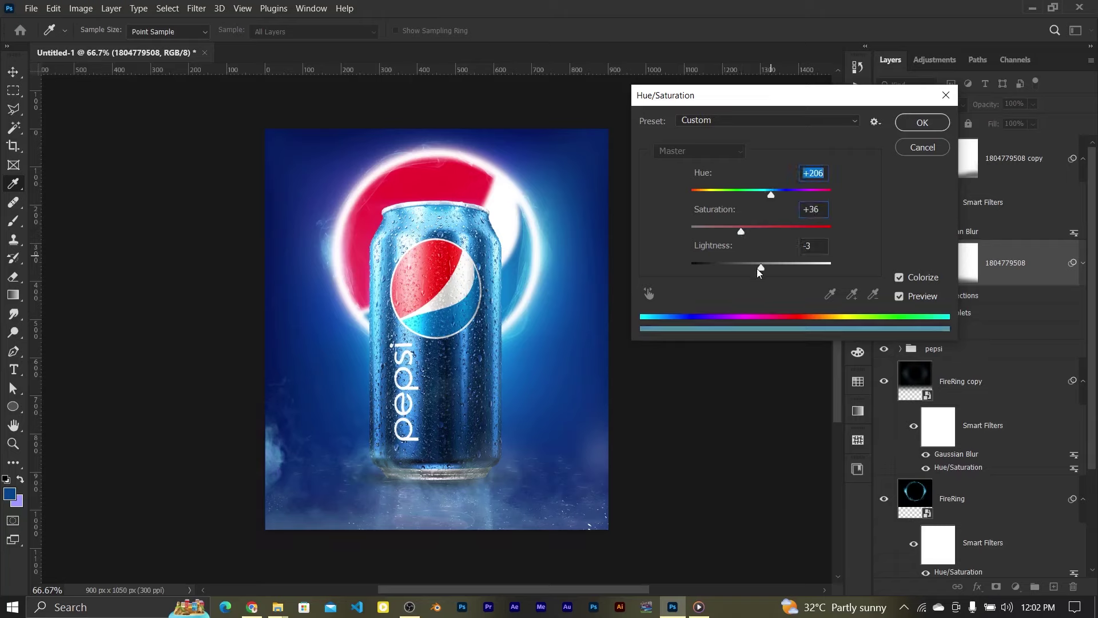
left_click(754, 267)
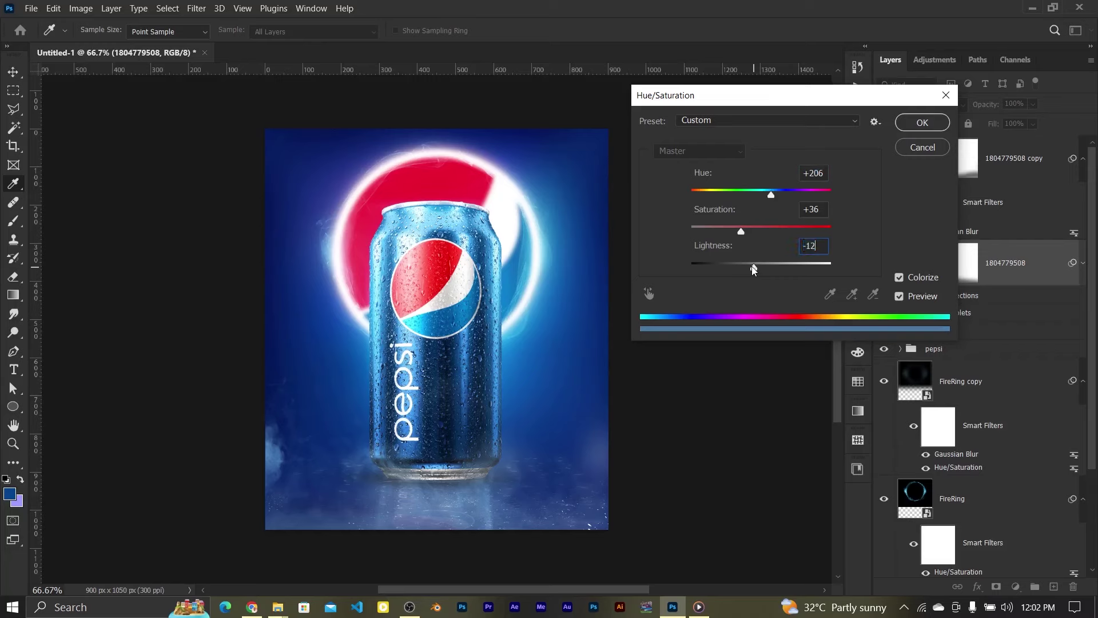
key("Down")
key("Down")
left_click(741, 232)
left_click(914, 124)
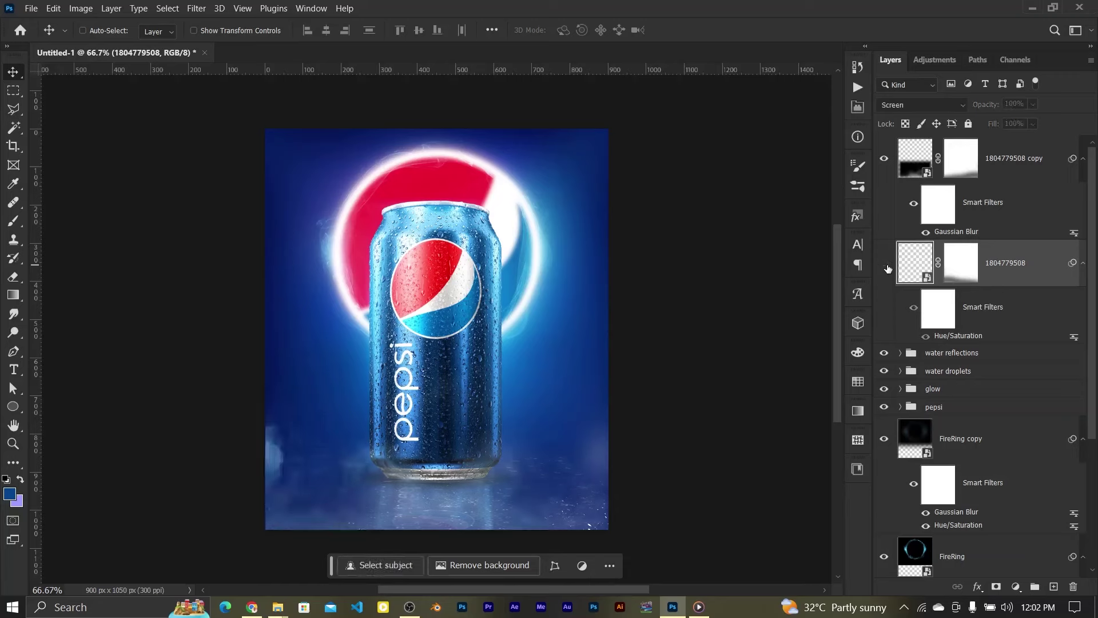
left_click(983, 177)
left_click(884, 263)
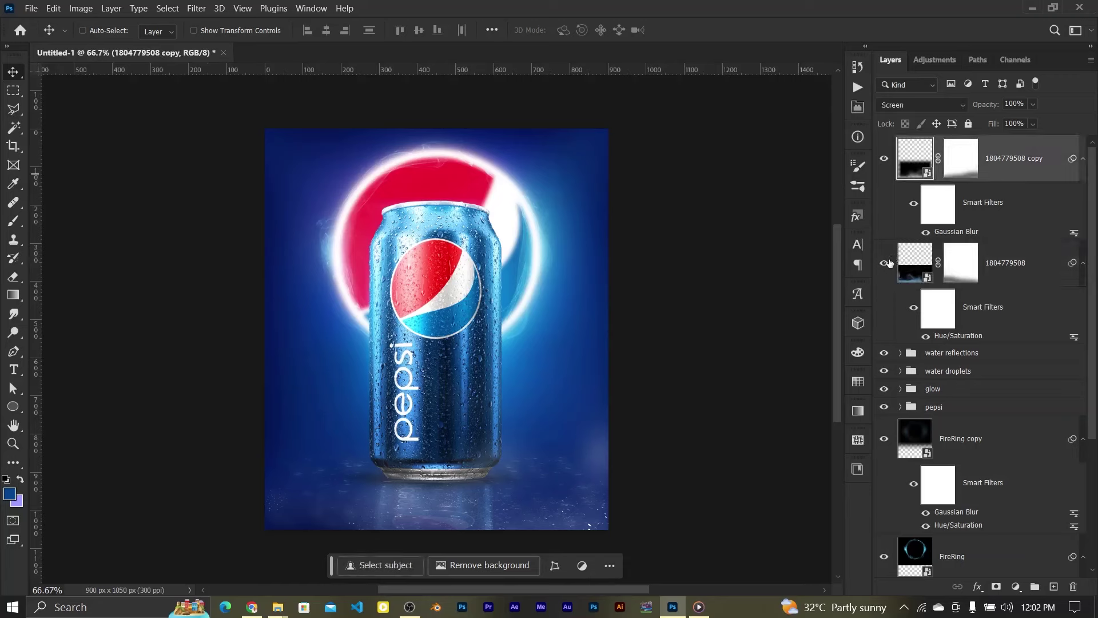
left_click(957, 277)
key("d")
key("b")
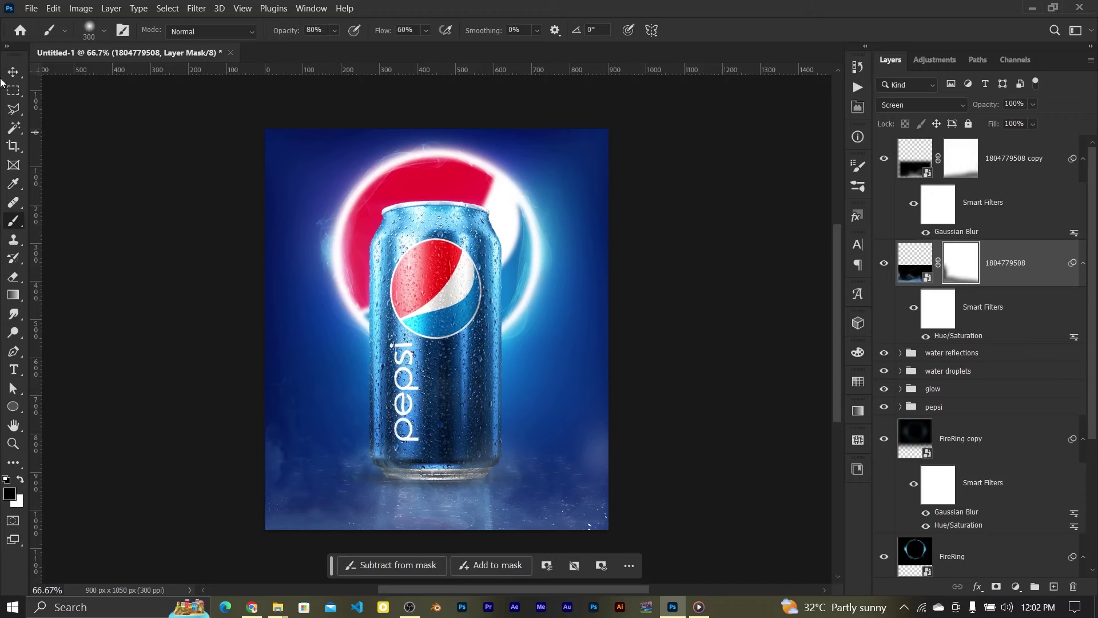
key("v")
left_click(996, 169)
left_click(1053, 586)
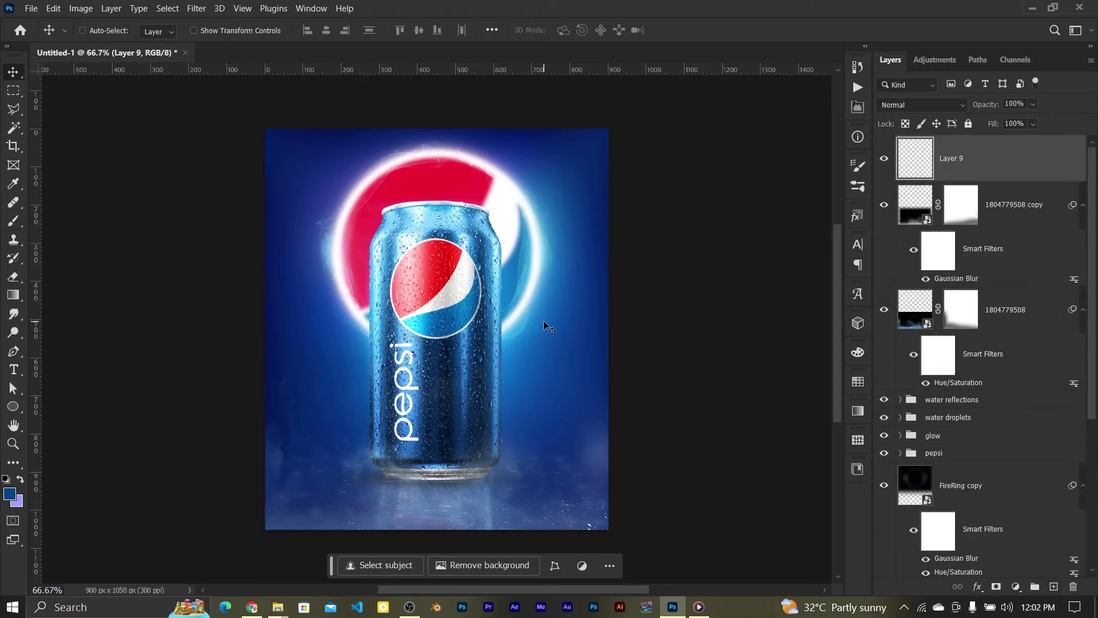
left_click(13, 222)
left_click(104, 31)
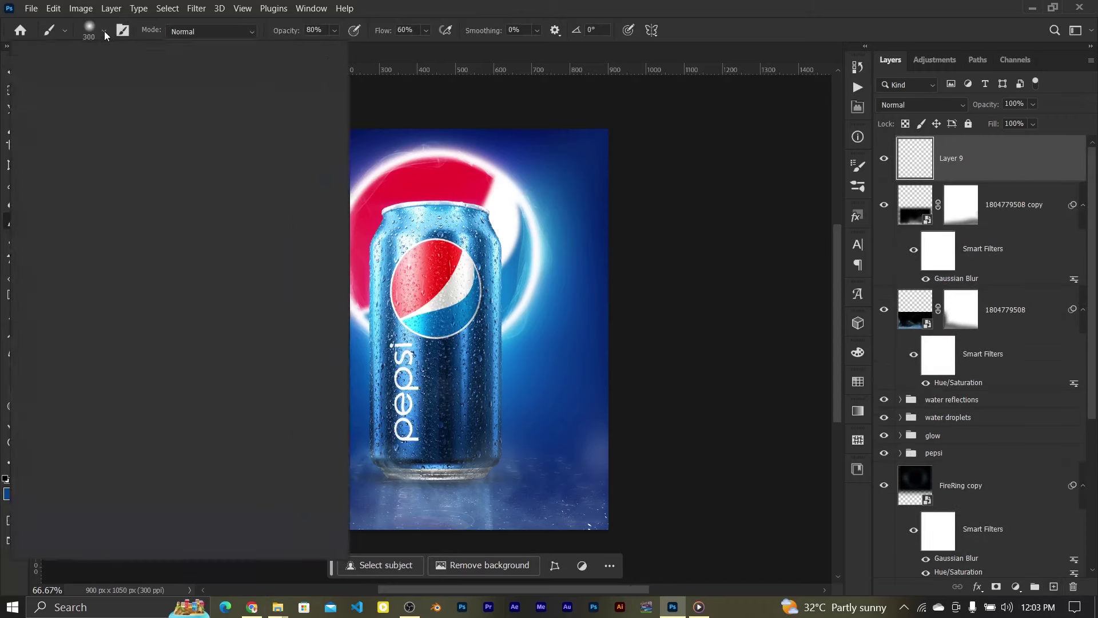
left_click(27, 193)
scroll(318, 235, "down", 5)
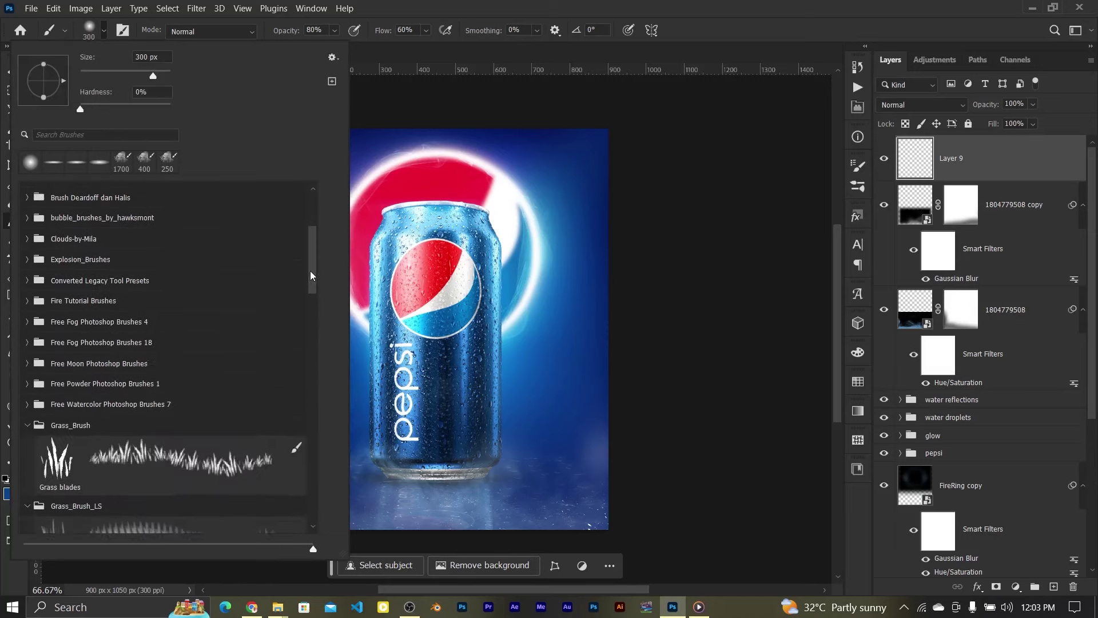
left_click(28, 302)
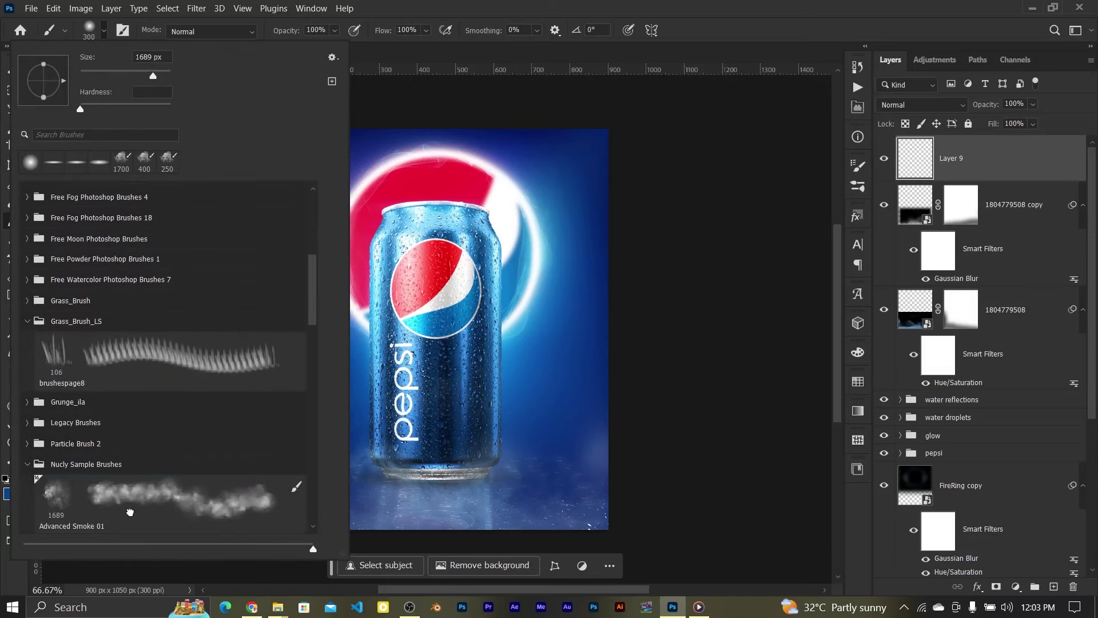
left_click(177, 497)
left_click(424, 465)
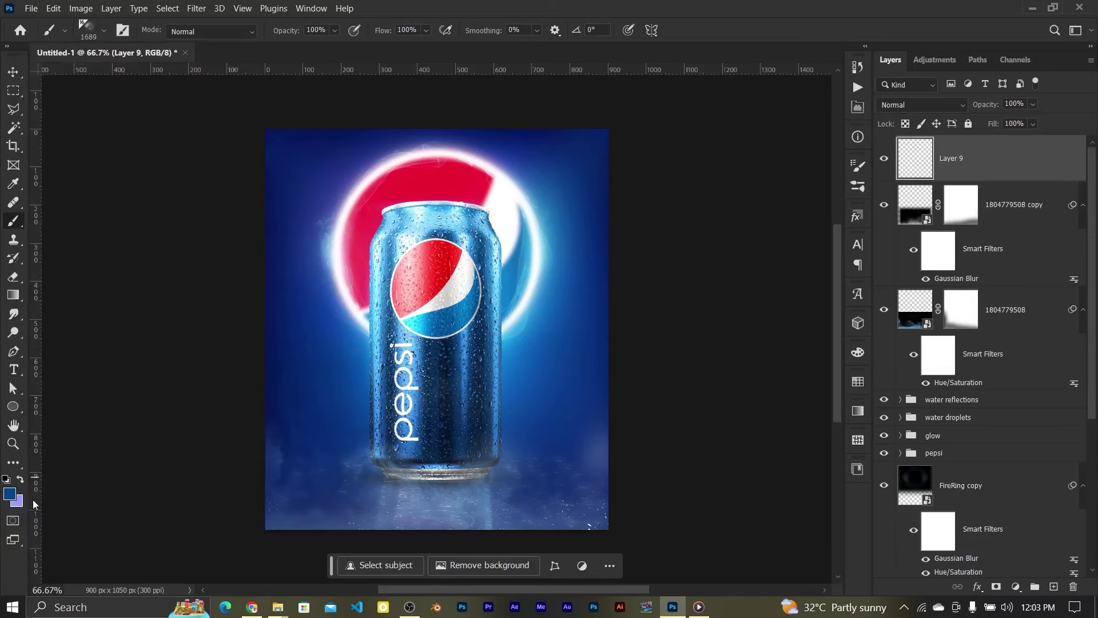
Step: Set a light foreground colour, shrink the brush to 200 px, and lower flow to 60%
left_click(12, 495)
left_click_drag(610, 176, 640, 169)
left_click(858, 166)
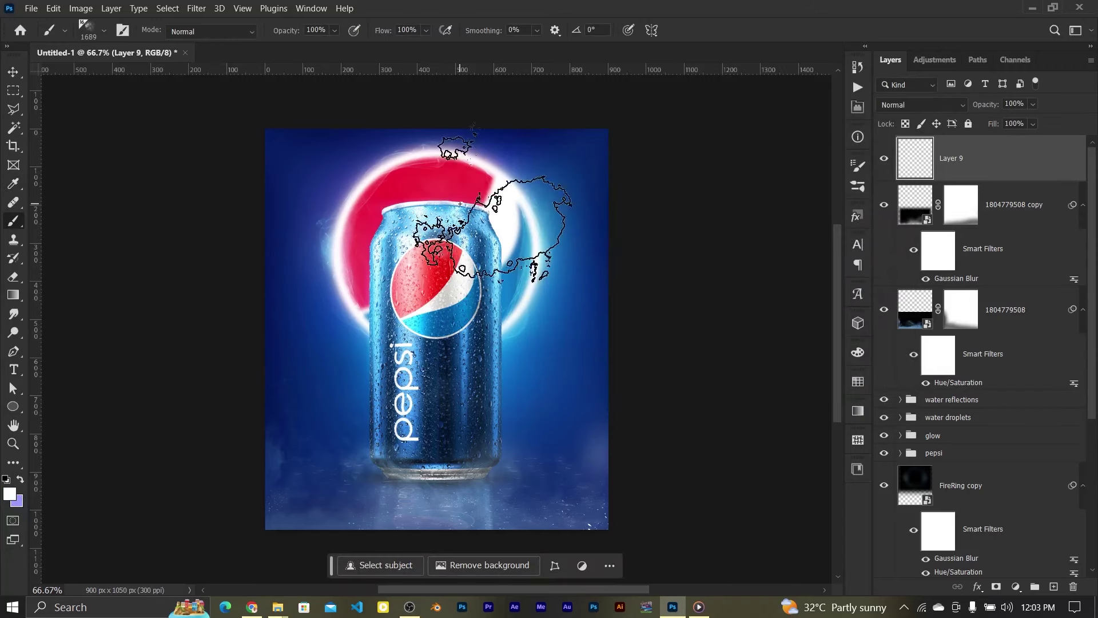
left_click(304, 440)
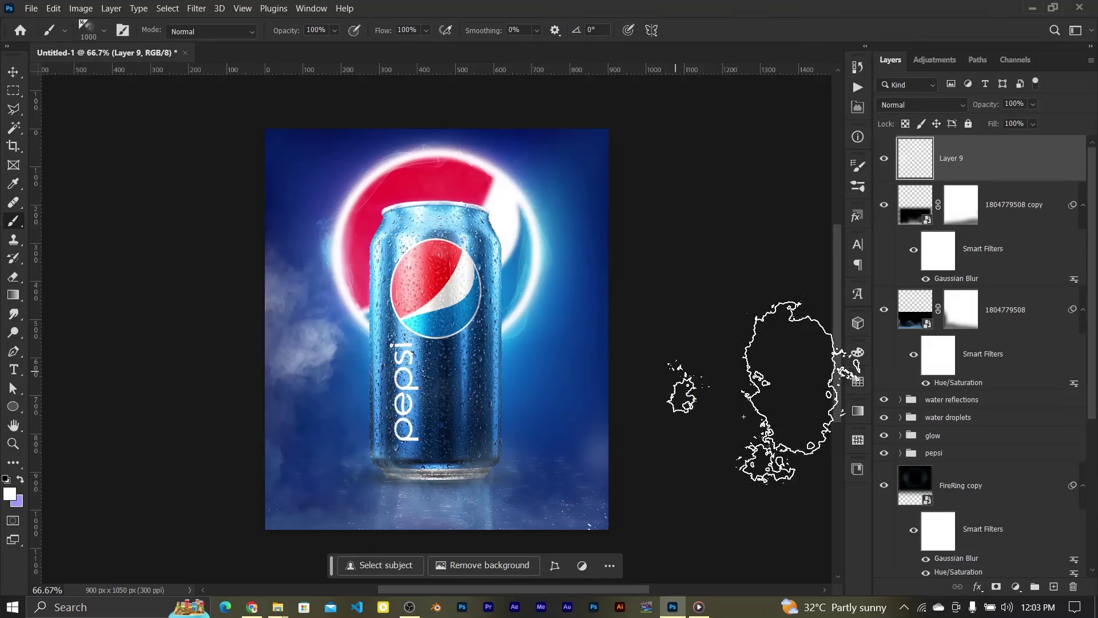
key("bracketleft")
key("bracketleft")
key("bracketleft")
key("ctrl+z")
key("bracketleft")
key("bracketleft")
key("bracketleft")
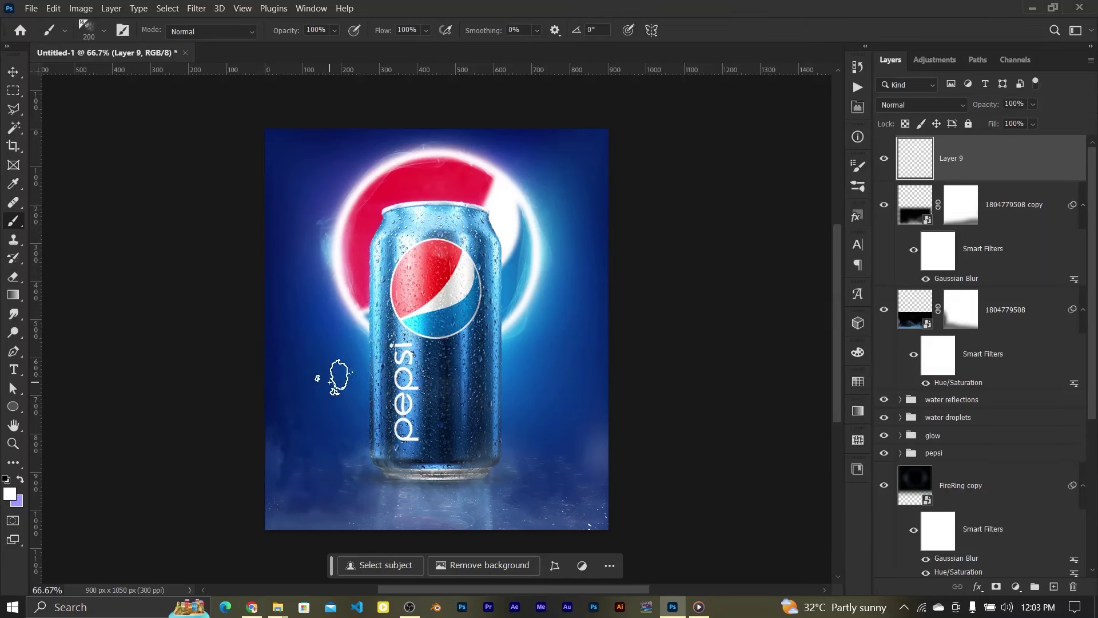
left_click_drag(382, 30, 371, 31)
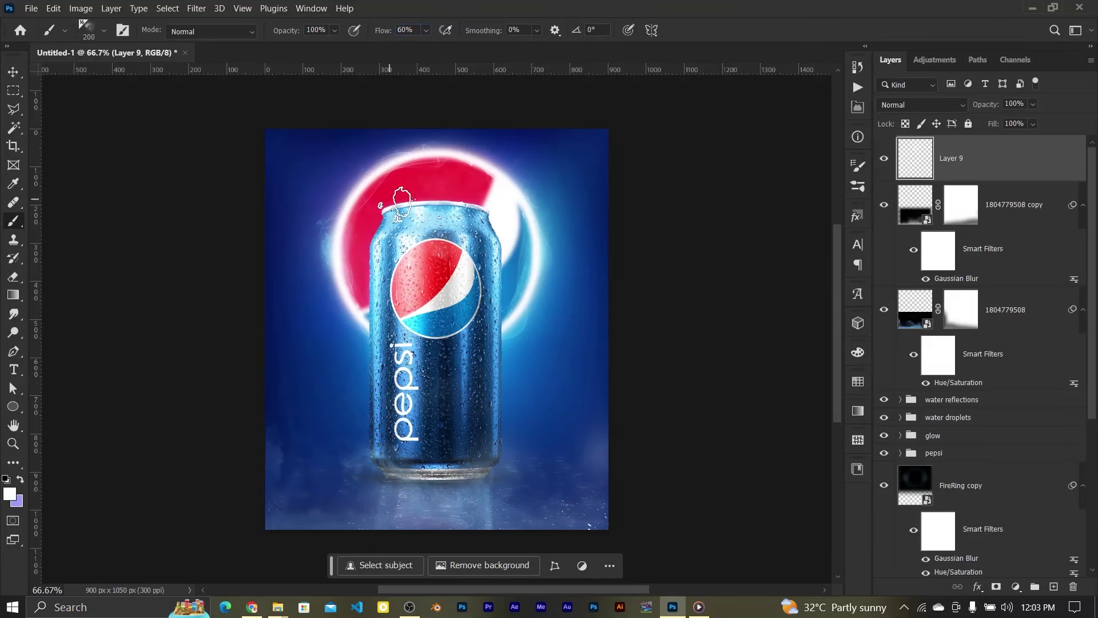
Step: Paint white smoke haze and puffs around both sides and the base of the can
left_click_drag(344, 227, 555, 363)
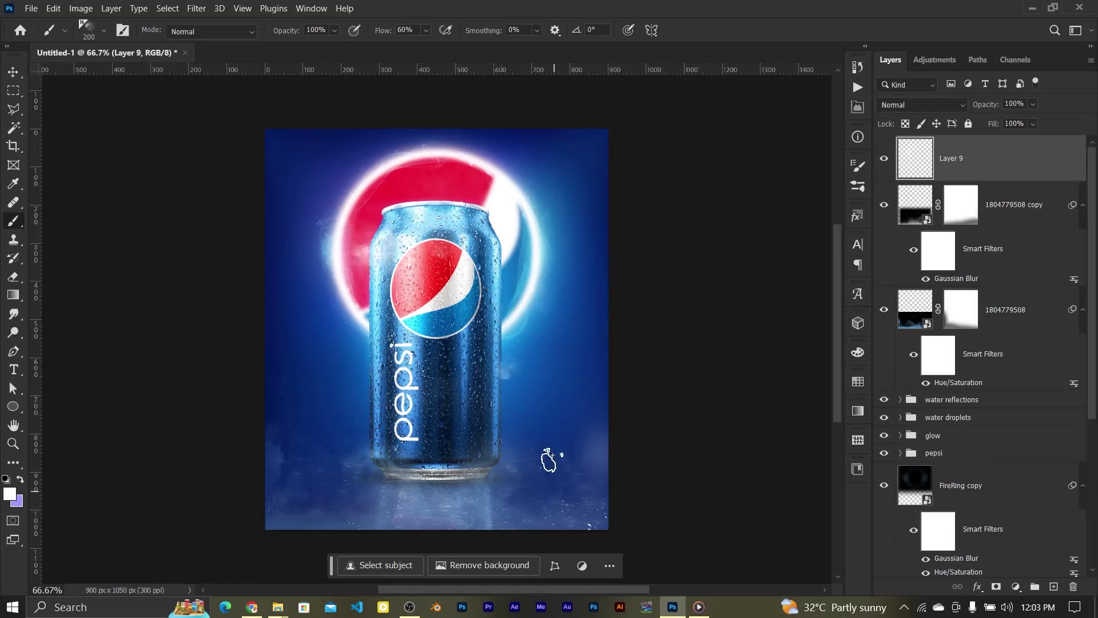
left_click(552, 423)
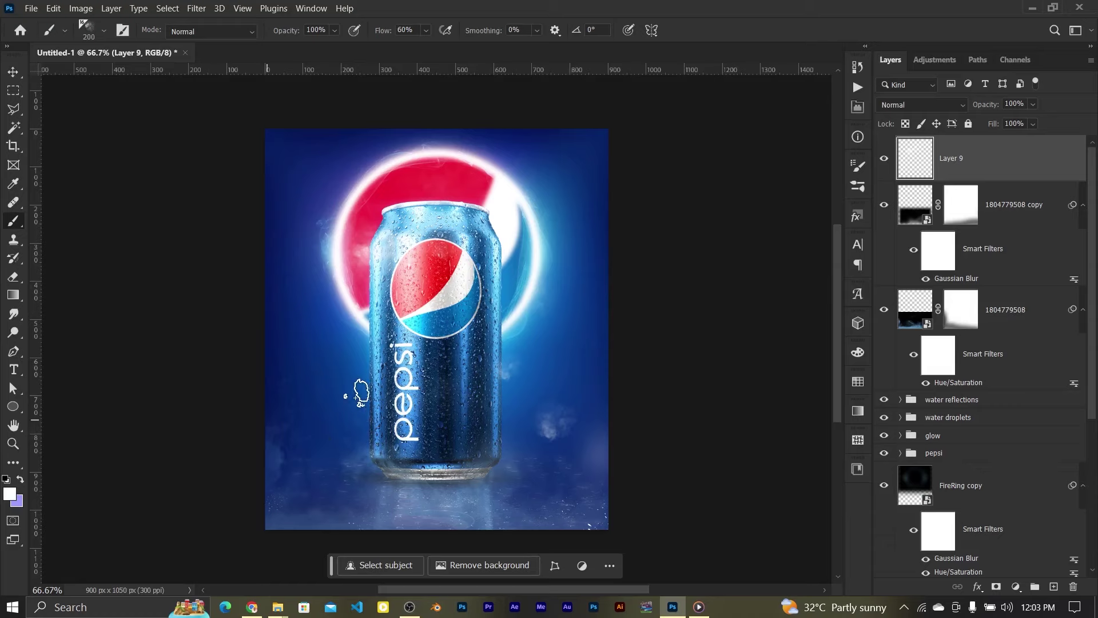
left_click(330, 444)
key("ctrl+z")
left_click(286, 458)
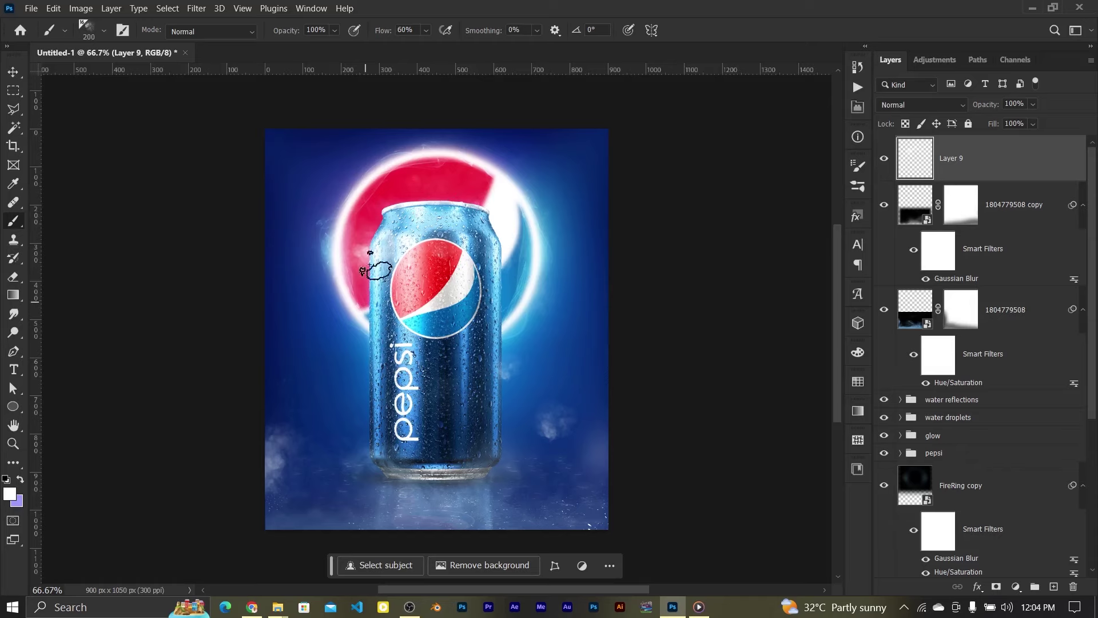
left_click(372, 272)
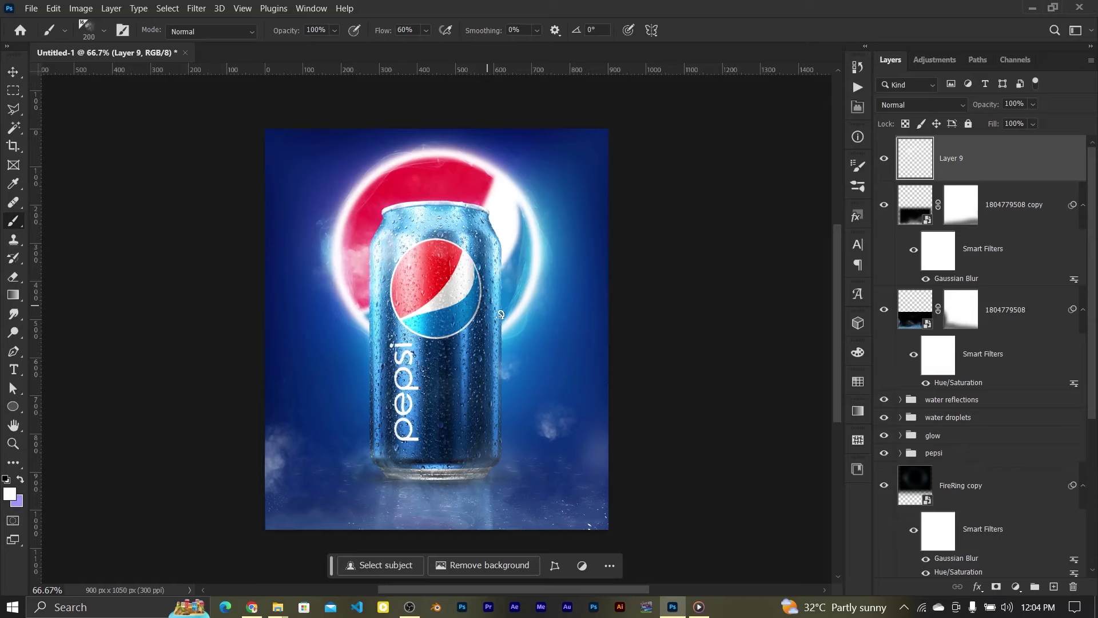
Step: Mask Layer 9 and paint out stray smoke near the can with a soft round brush
key("v")
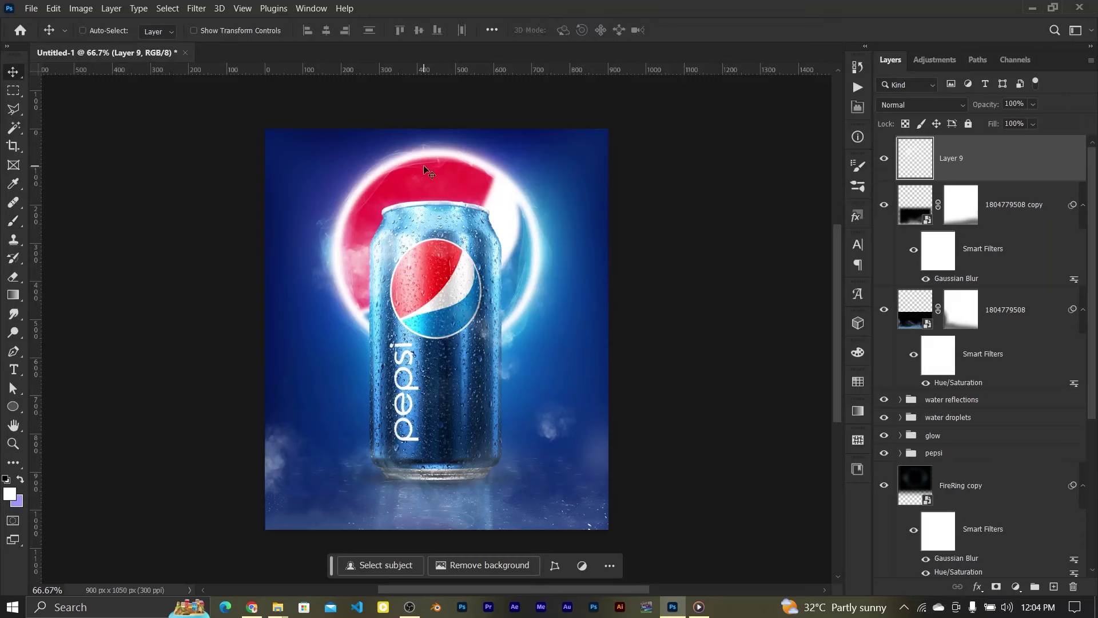
left_click(996, 587)
key("b")
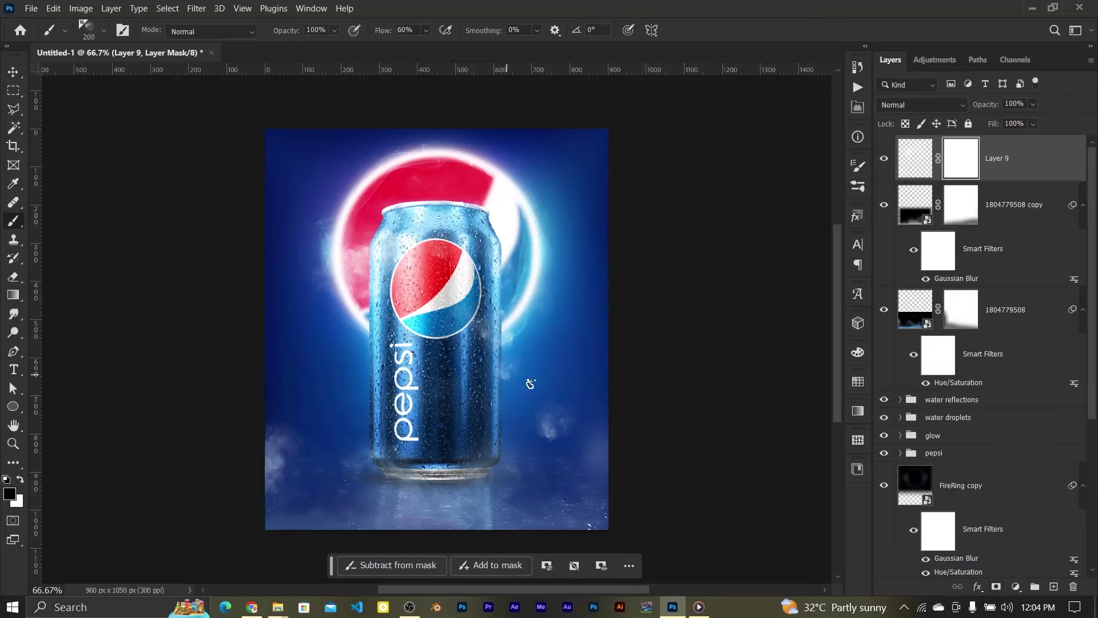
left_click(103, 31)
left_click(99, 162)
left_click(750, 358)
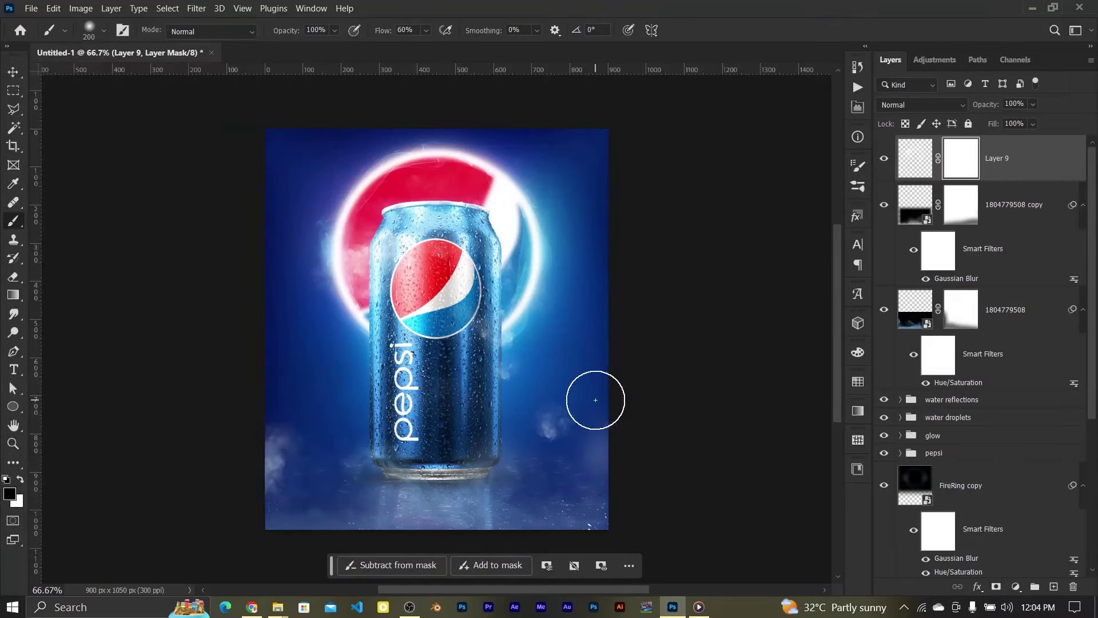
left_click_drag(595, 397, 559, 417)
left_click(499, 330)
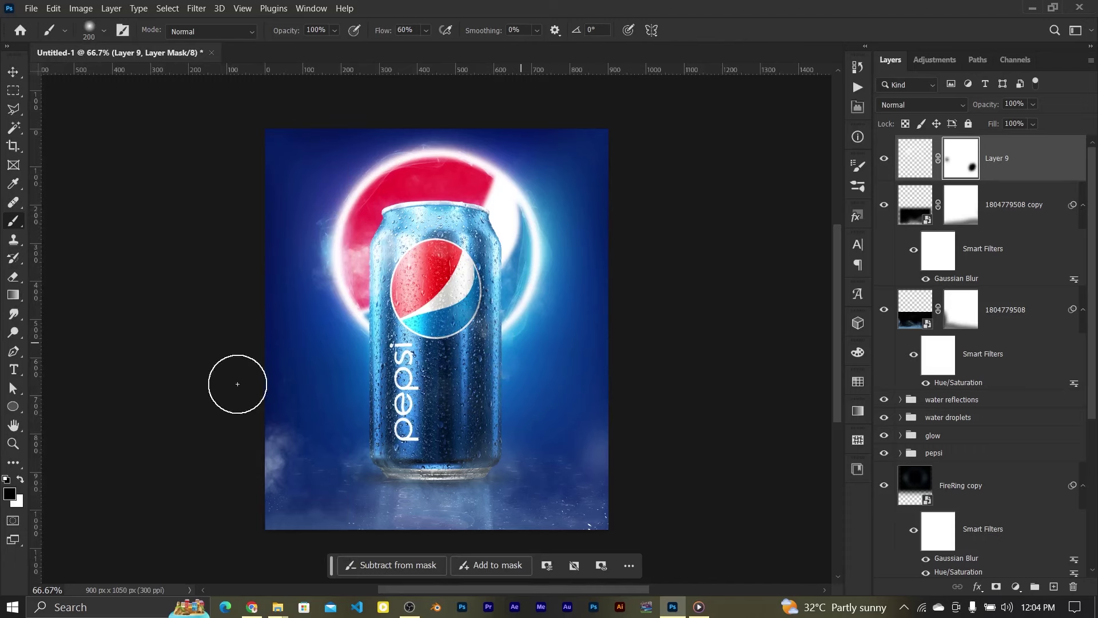
left_click(13, 71)
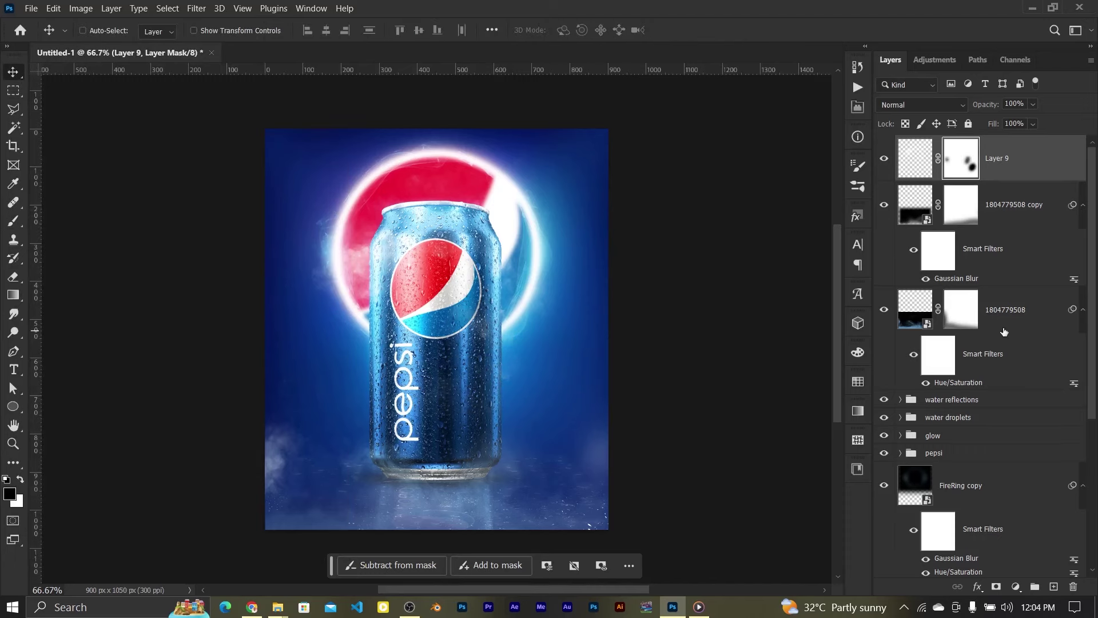
Step: Group the smoke and fog layers and name the group 'fog'
left_click(1004, 331, "shift")
key("ctrl+g")
double_click(936, 144)
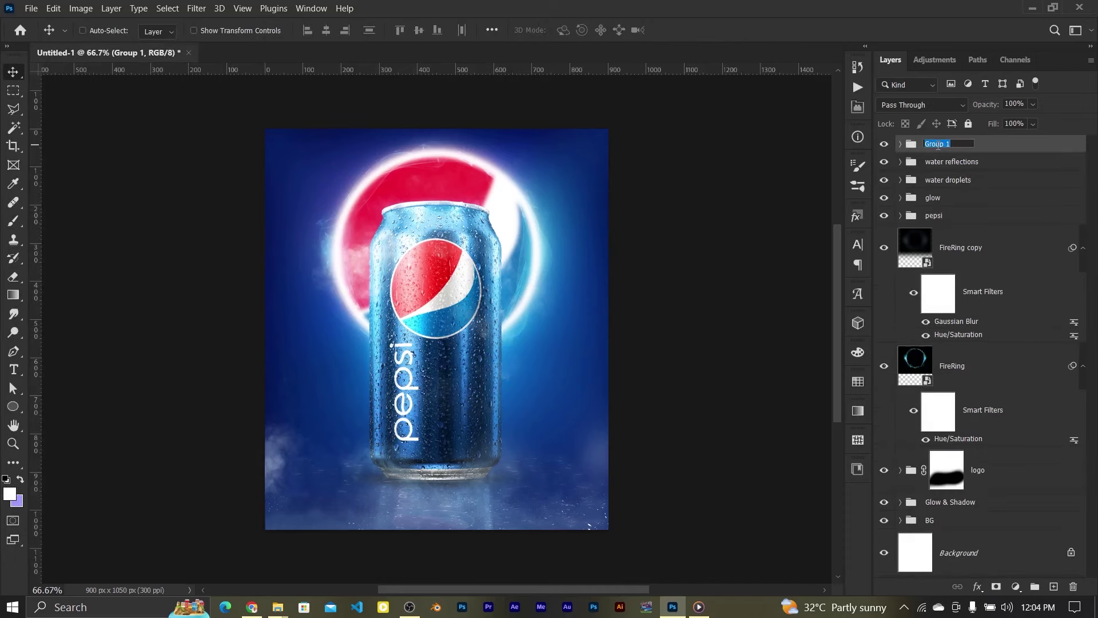
type("fog")
key("Return")
Step: Group the two FireRing layers and name the group 'ring glow'
left_click(972, 252)
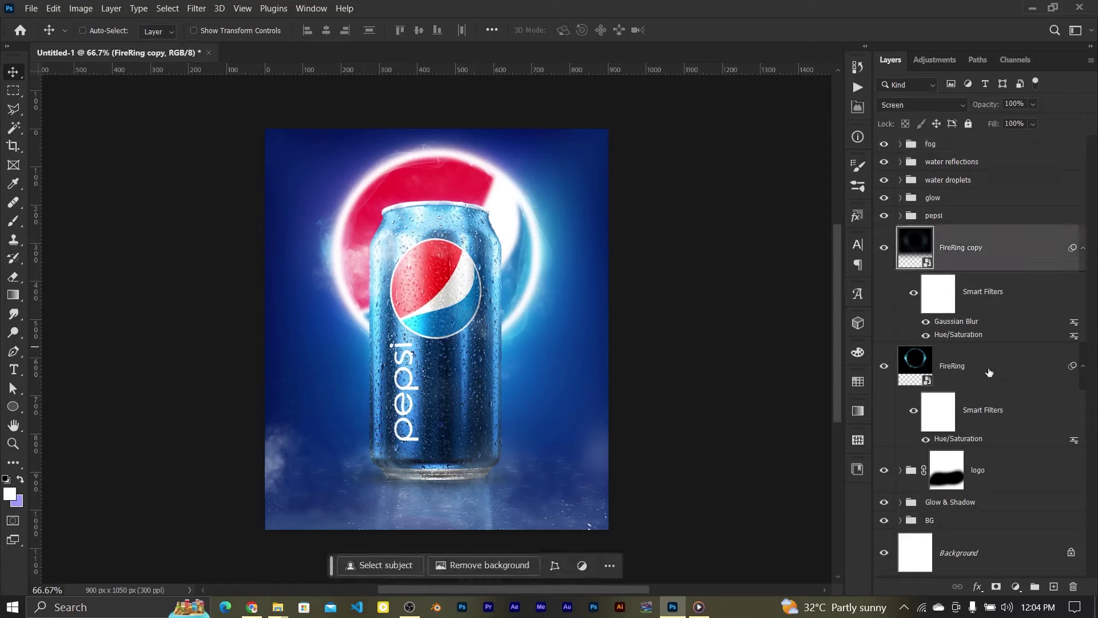
left_click(975, 369, "shift")
key("ctrl+g")
double_click(936, 232)
type("ring glow")
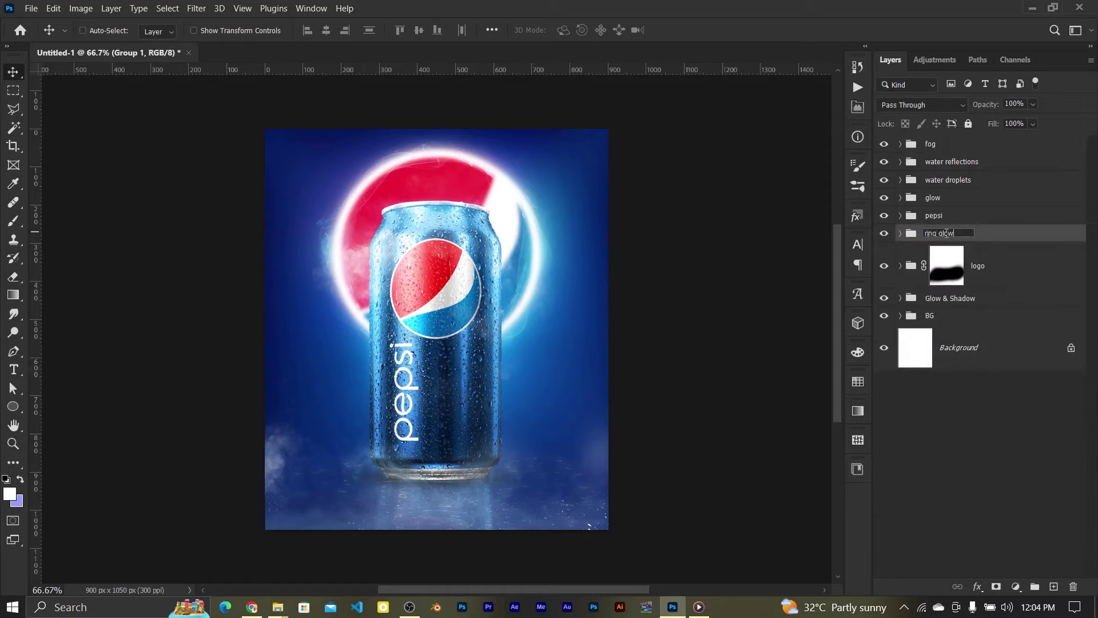
key("Return")
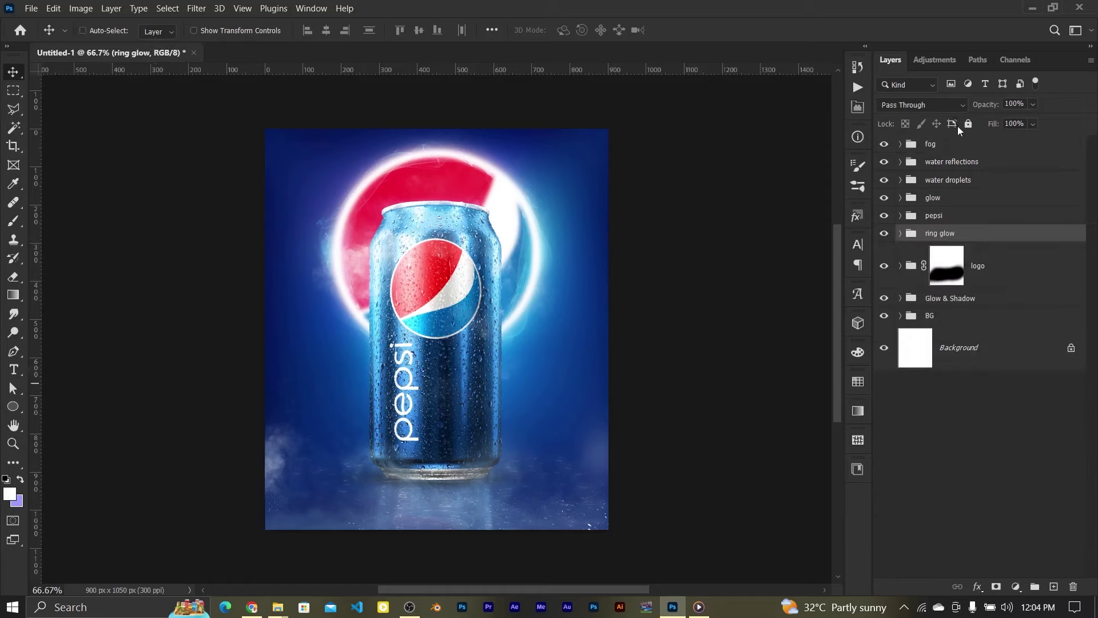
left_click(938, 146)
mouse_move(276, 607)
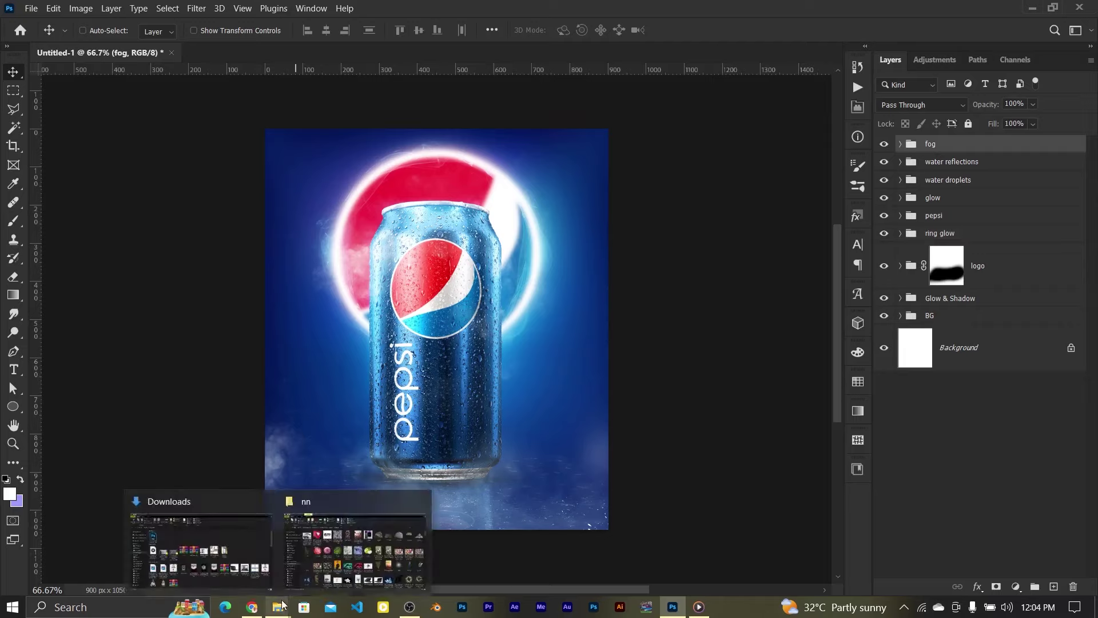
Step: Place the light swirl image, set it to Screen blend mode, and confirm its Curves adjustment
left_click(354, 549)
mouse_move(415, 402)
left_mouse_down()
mouse_move(583, 544)
mouse_move(463, 396)
left_mouse_up()
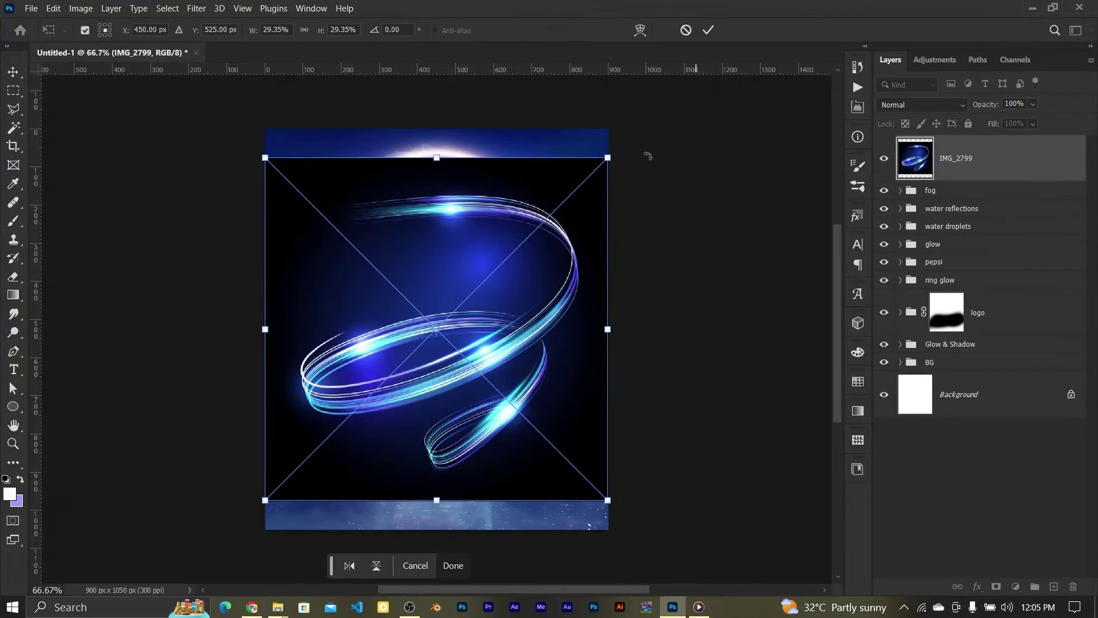
left_click(706, 32)
left_click(909, 105)
left_click(891, 244)
left_click(1008, 128)
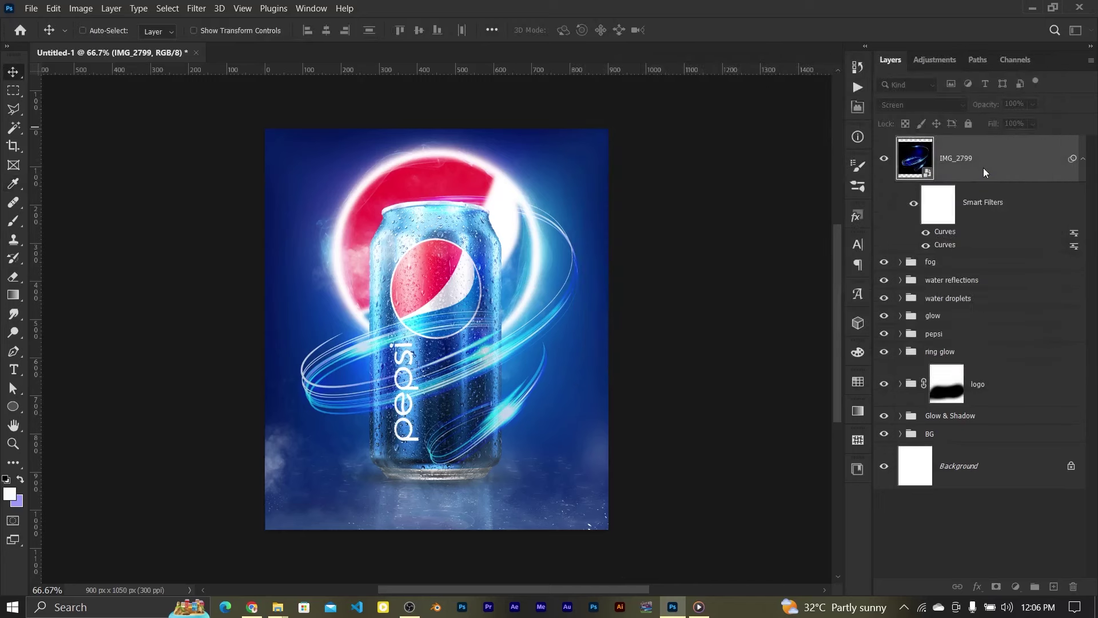
key("i")
Step: Colorize the swirl's Hue/Saturation with hue around 206 and saturation 31
double_click(955, 231)
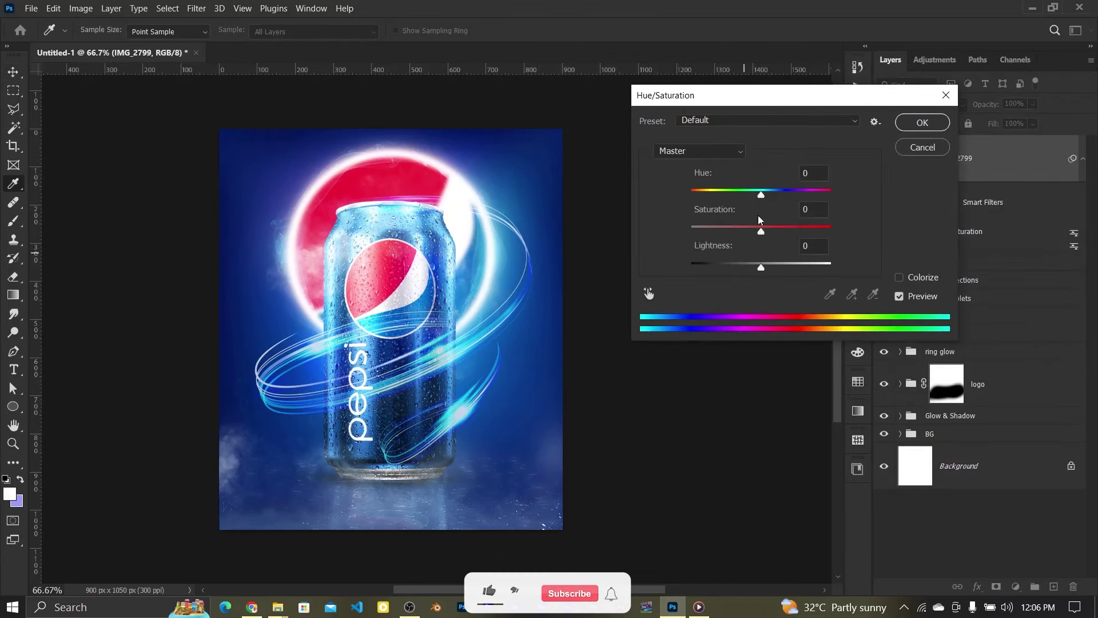
left_click(900, 278)
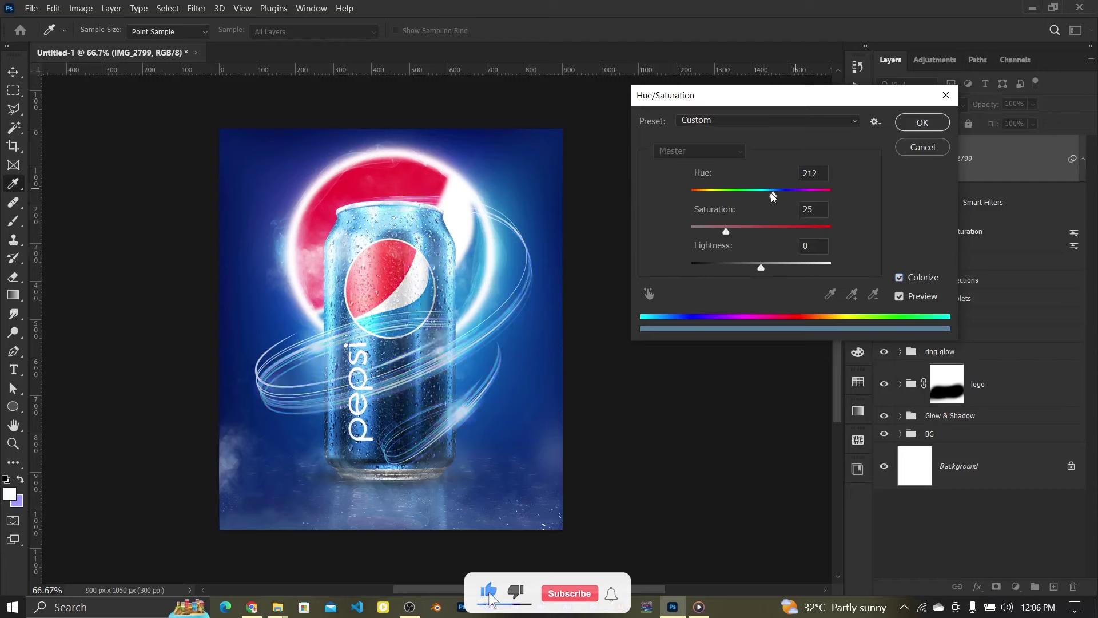
left_click_drag(773, 196, 771, 196)
left_click_drag(726, 233, 736, 235)
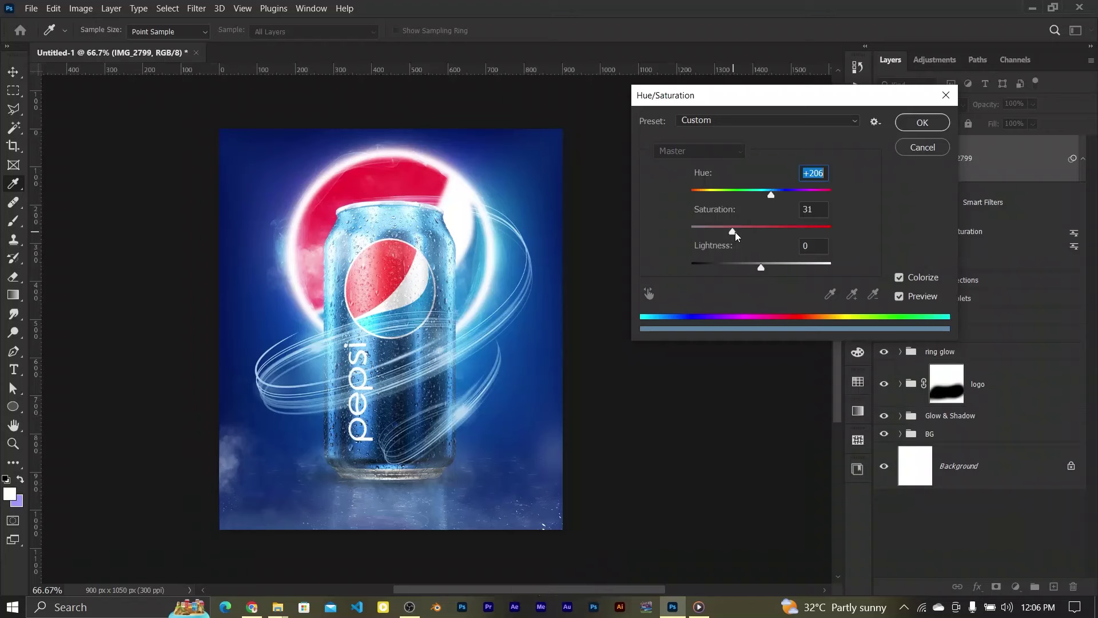
left_click(736, 233)
Step: Apply the blue tint, then add an inverted layer mask to the swirl
left_click(922, 122)
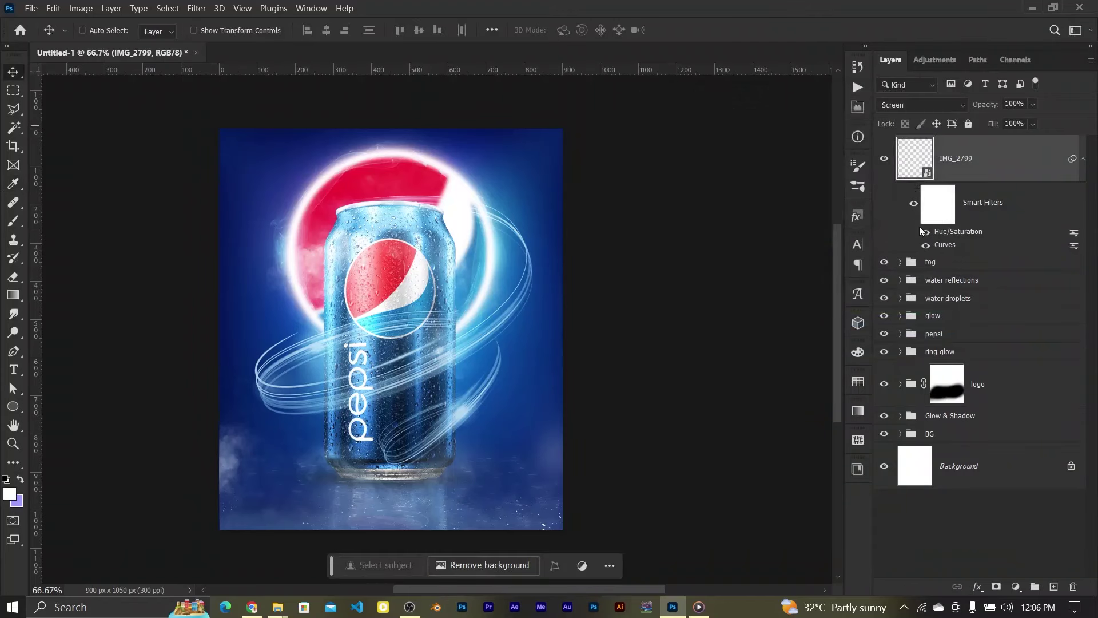
left_click(901, 334)
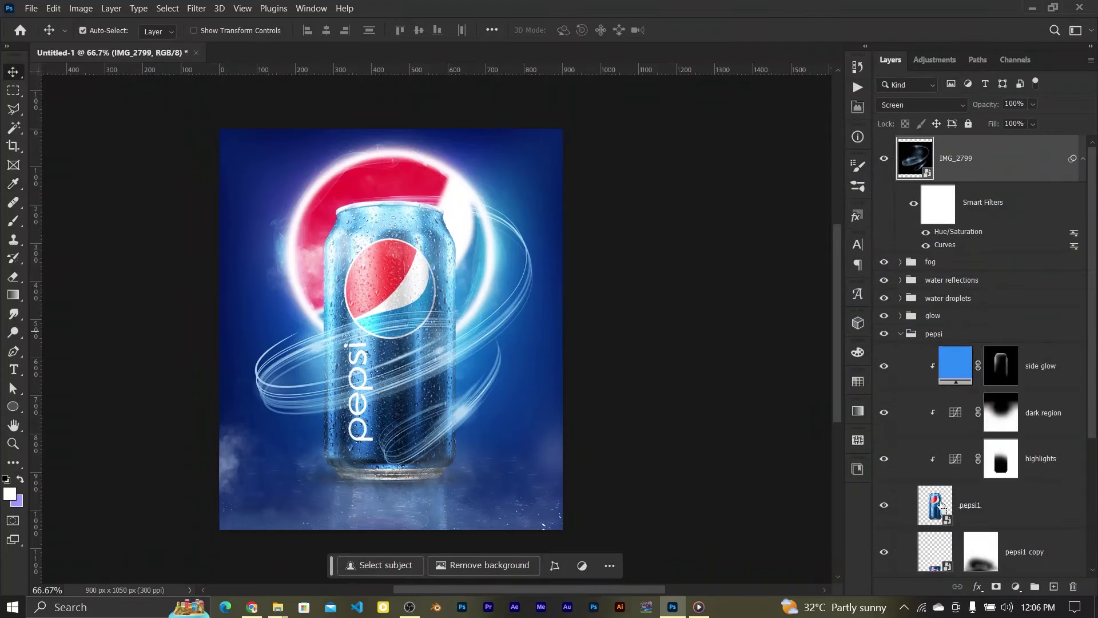
left_click(996, 587)
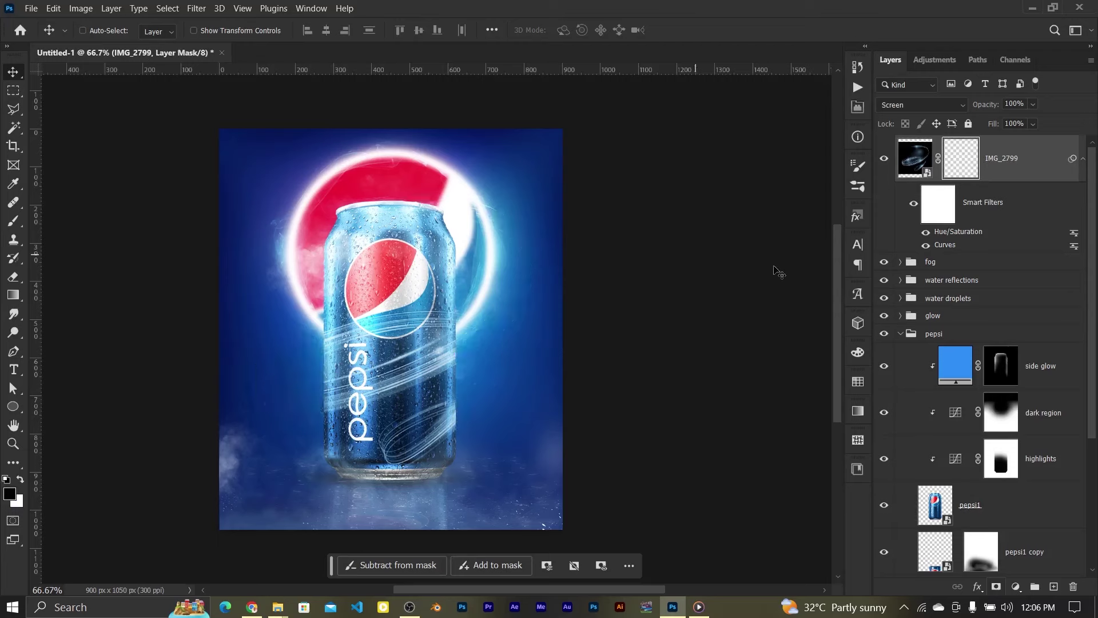
key("ctrl+i")
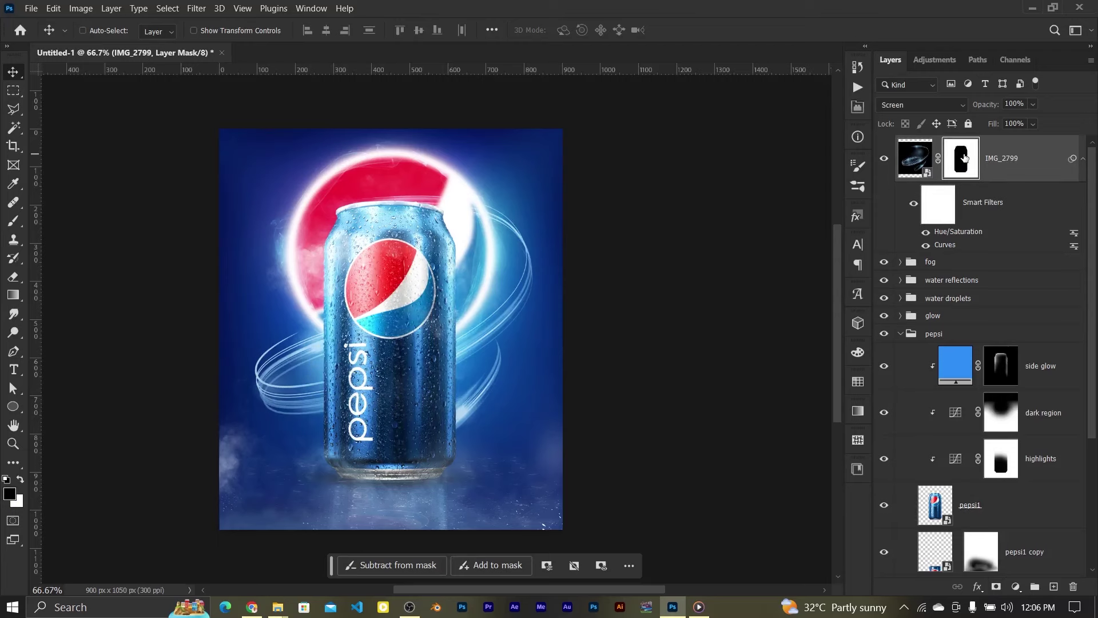
Step: Within the can selection, paint white on the mask to let streaks cross the pepsi lettering
left_click(17, 221)
left_click(935, 503, "ctrl")
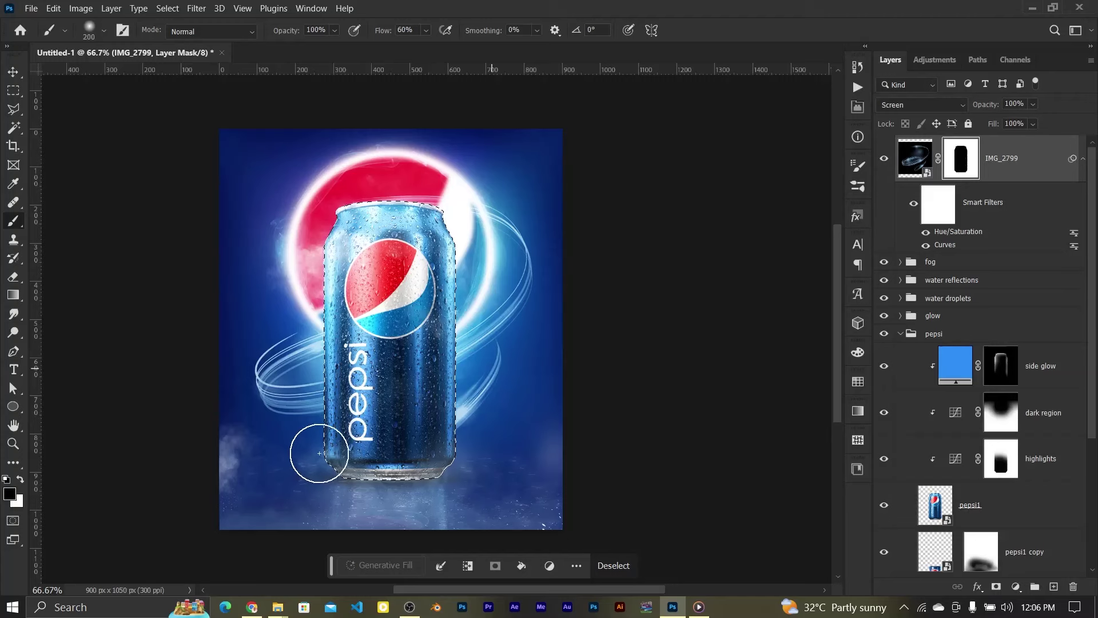
key("x")
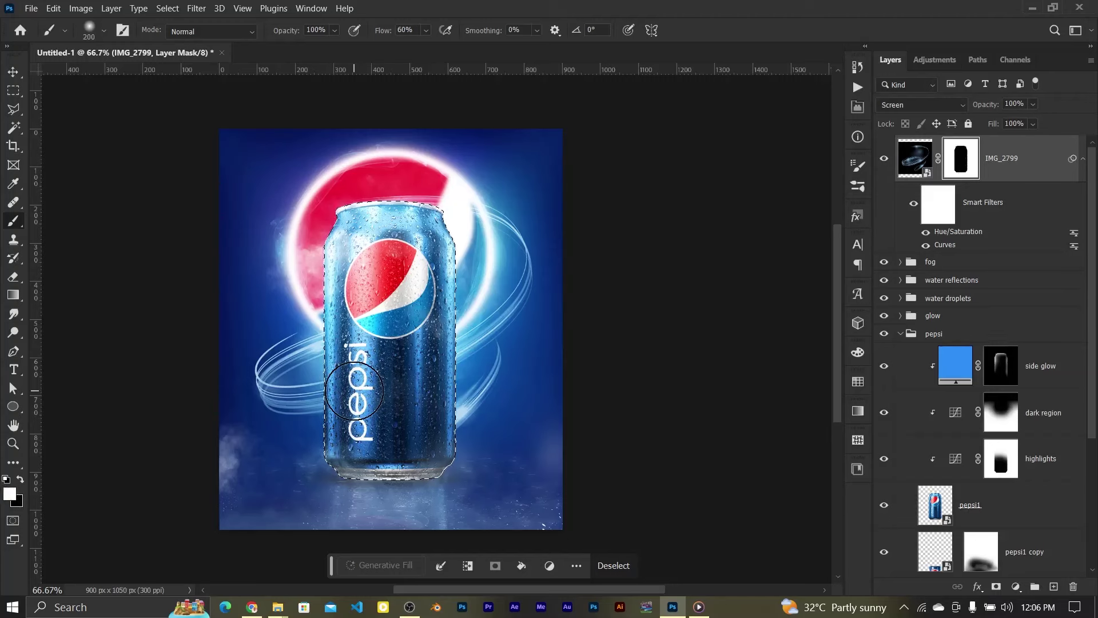
mouse_move(361, 390)
left_mouse_down()
mouse_move(506, 315)
mouse_move(478, 327)
left_mouse_up()
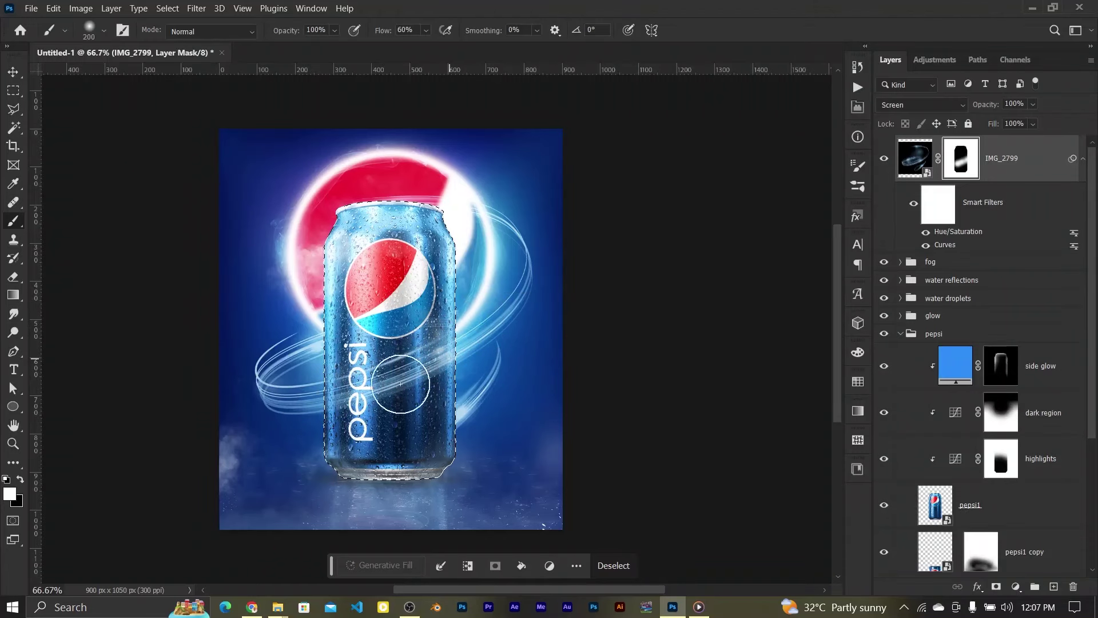
key("ctrl+h")
key("ctrl+d")
key("bracketleft")
key("bracketleft")
key("bracketleft")
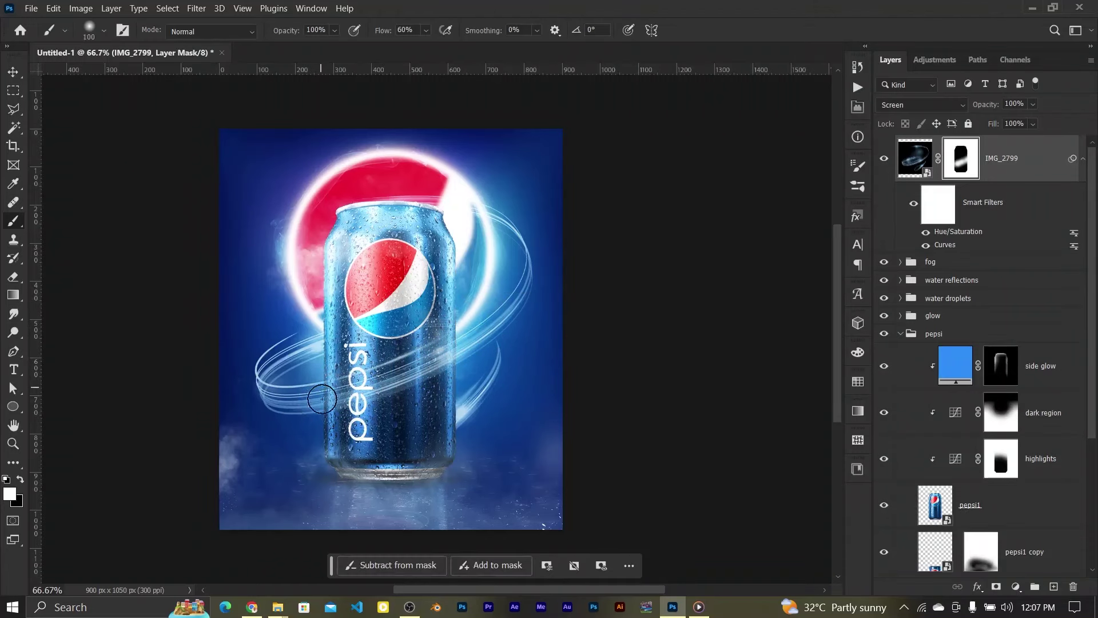
left_click(13, 71)
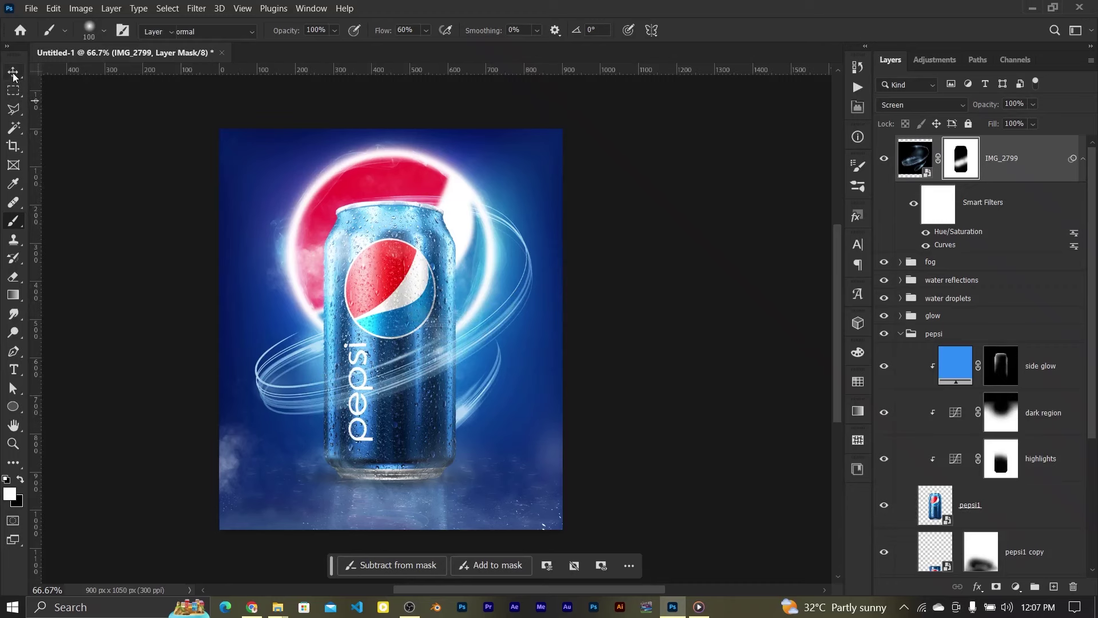
Step: Gaussian-blur the swirl 30 px, then duplicate it with a 20 px blur on the copy
left_click(895, 164)
left_click(196, 8)
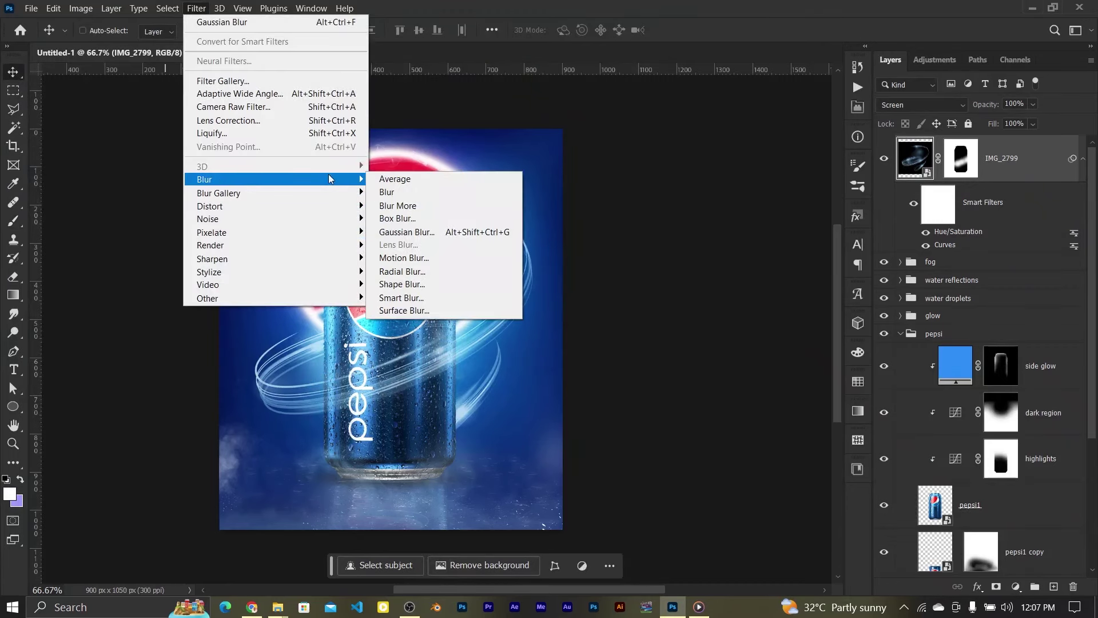
left_click(447, 234)
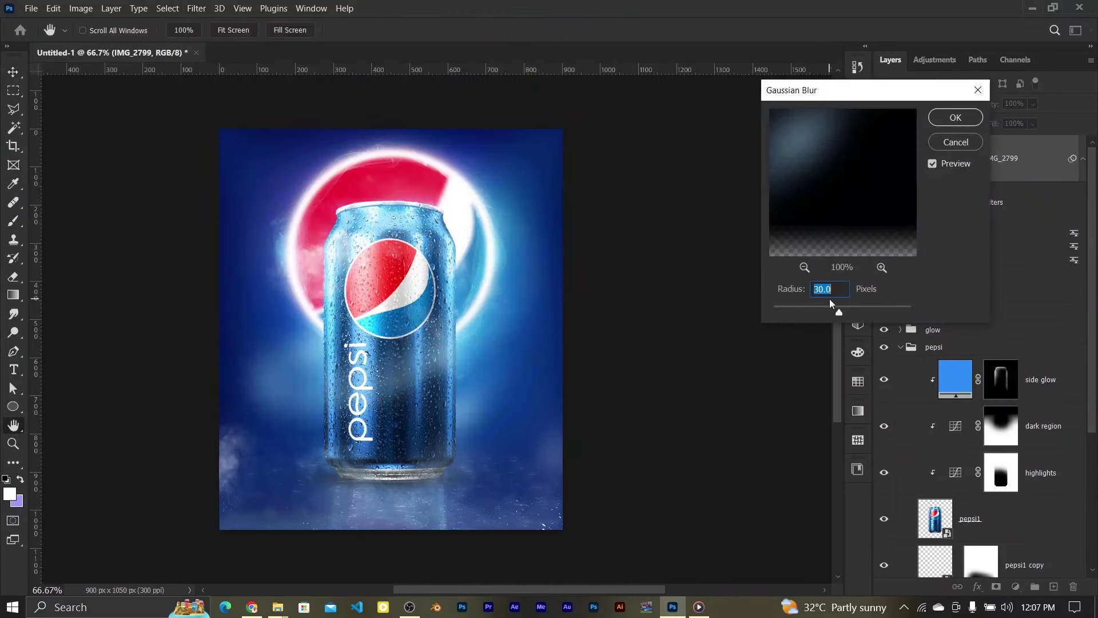
left_click(953, 117)
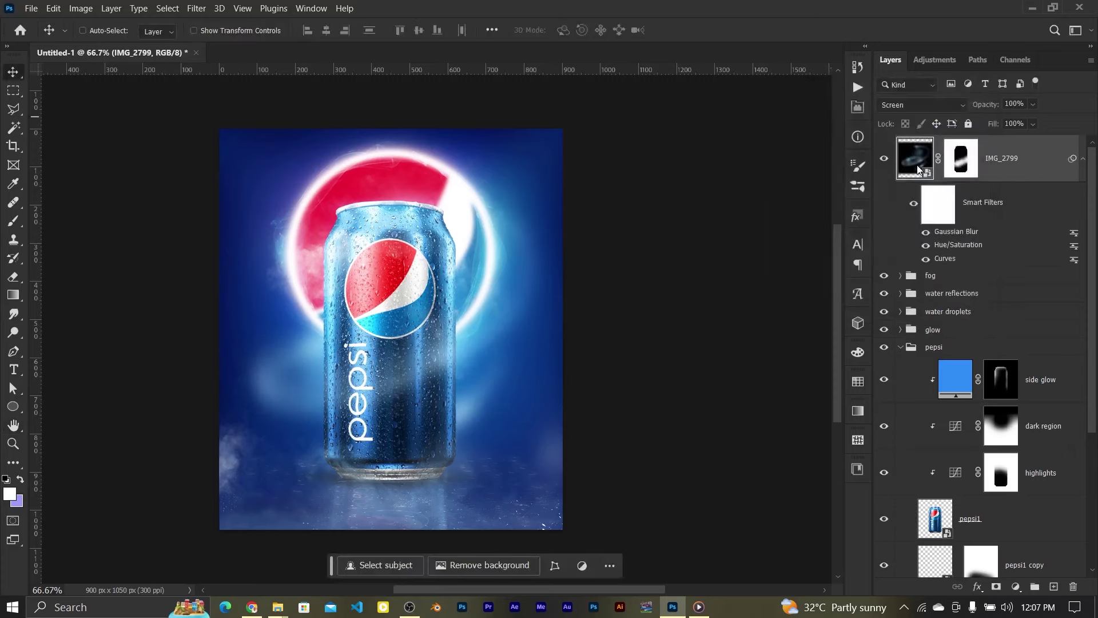
key("ctrl+j")
double_click(955, 231)
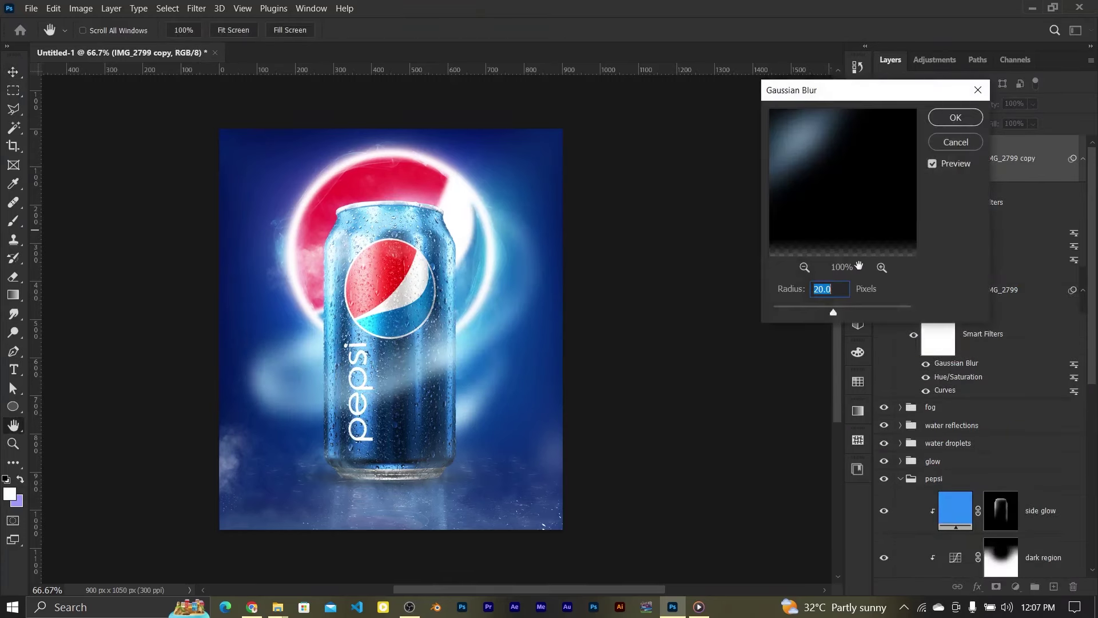
type("2")
left_click(957, 119)
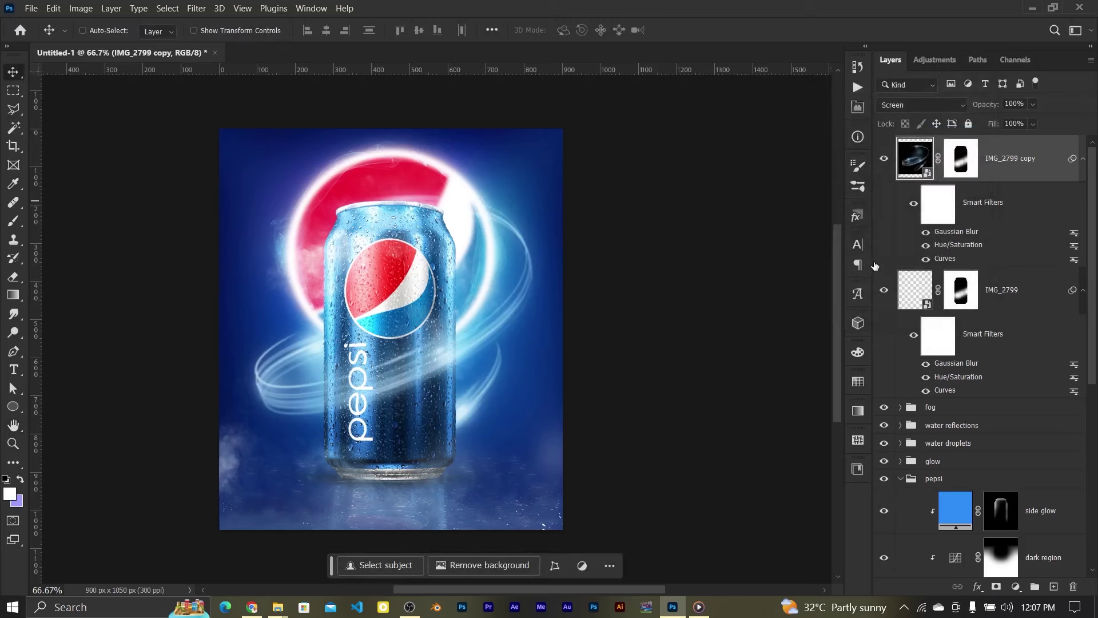
Step: Group both swirl layers and name the group 'spiral lines'
left_click(1005, 286, "shift")
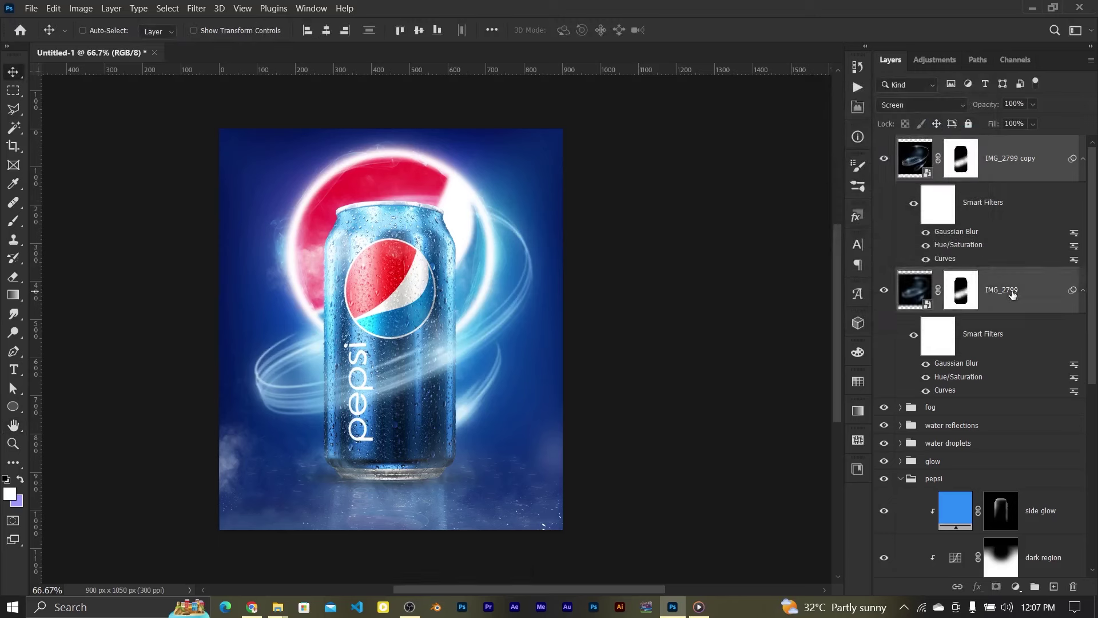
key("ctrl+g")
left_click(902, 235)
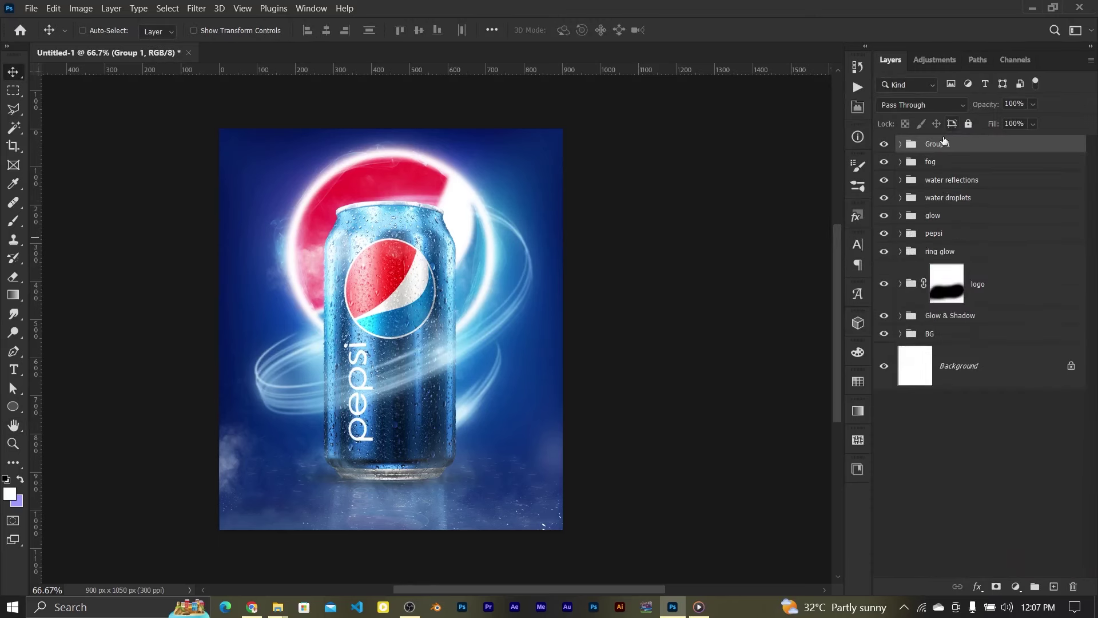
double_click(939, 144)
type("sp")
type("s")
key("Return")
Step: Add a Vibrance adjustment layer set to +42 over the poster
left_click(945, 57)
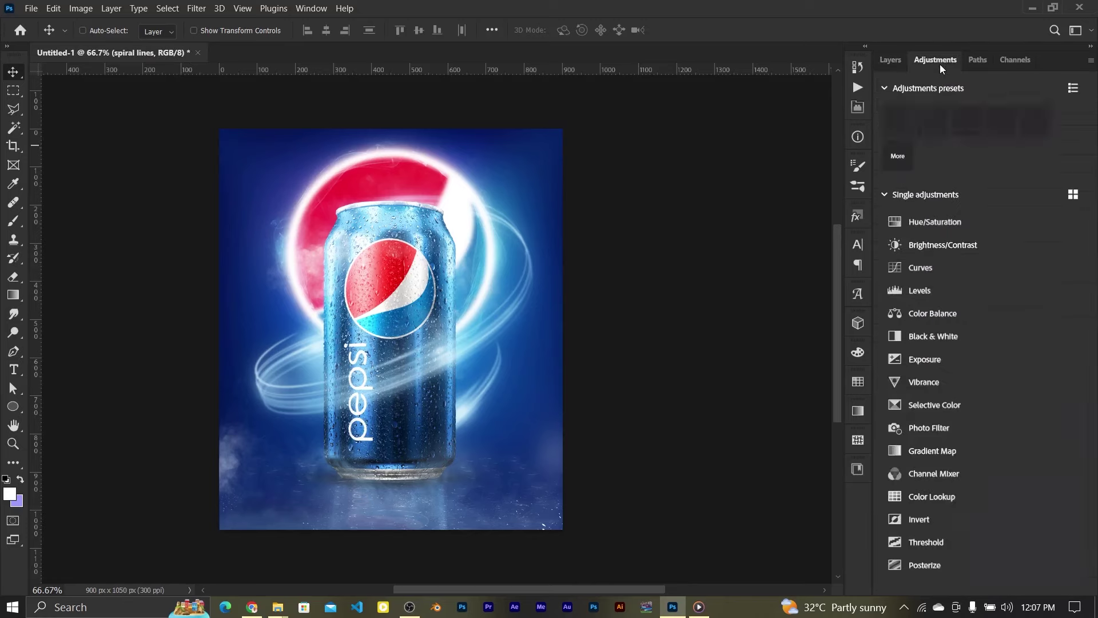
left_click(926, 382)
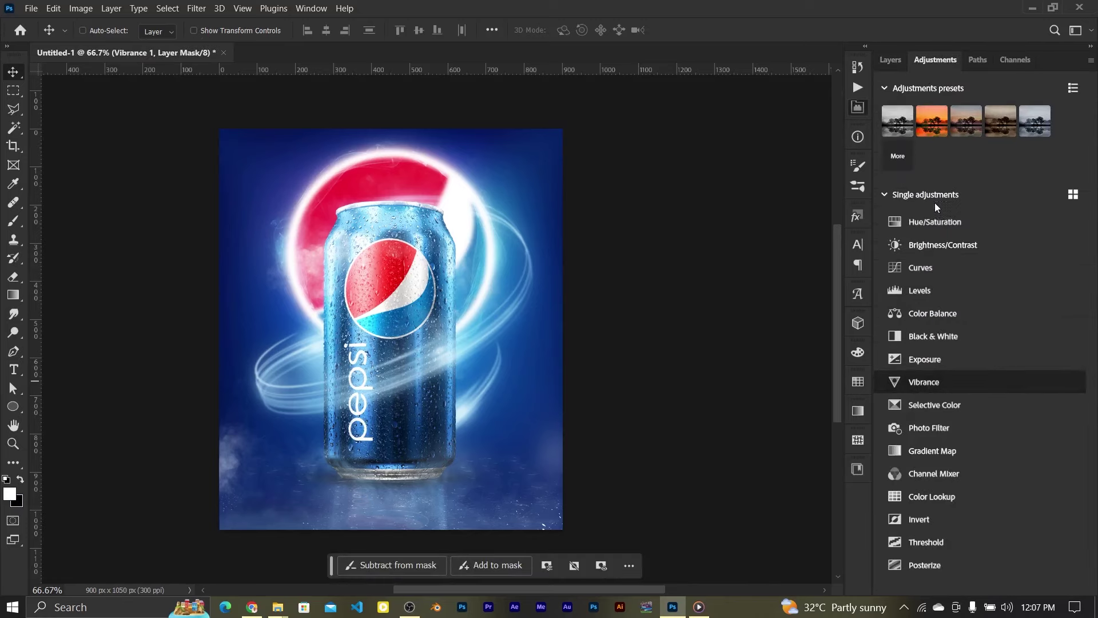
left_click_drag(752, 123, 784, 122)
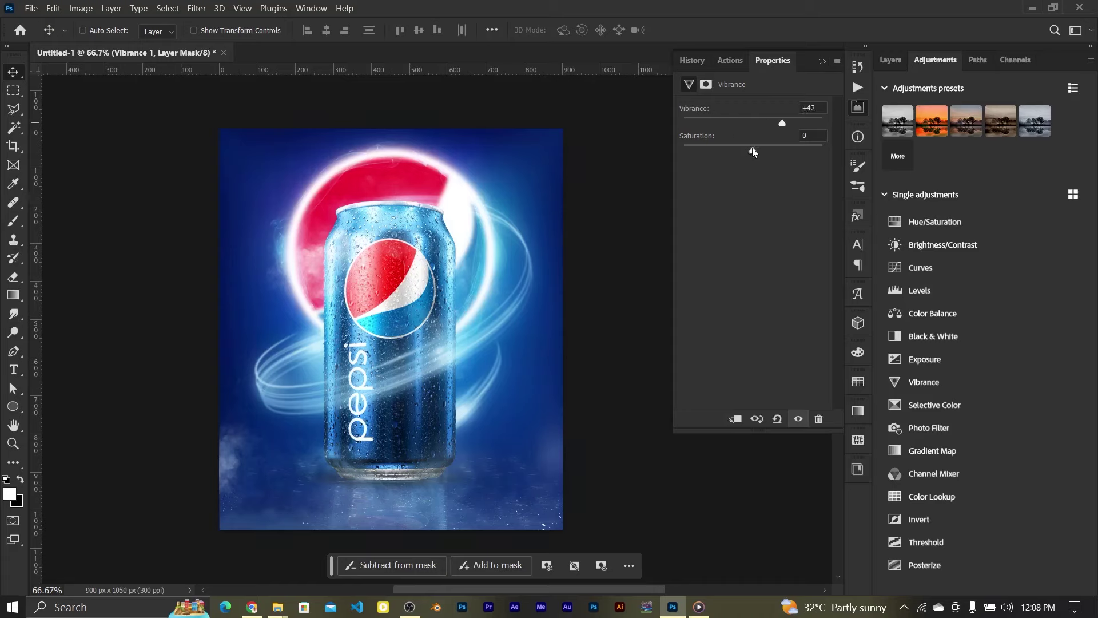
left_click(888, 61)
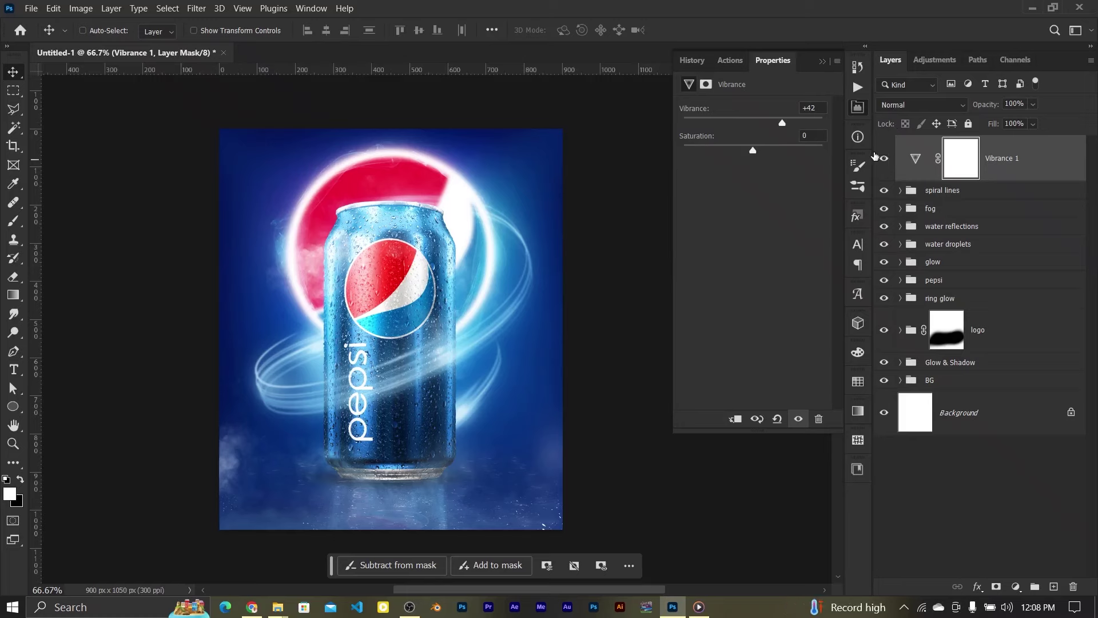
left_click(920, 61)
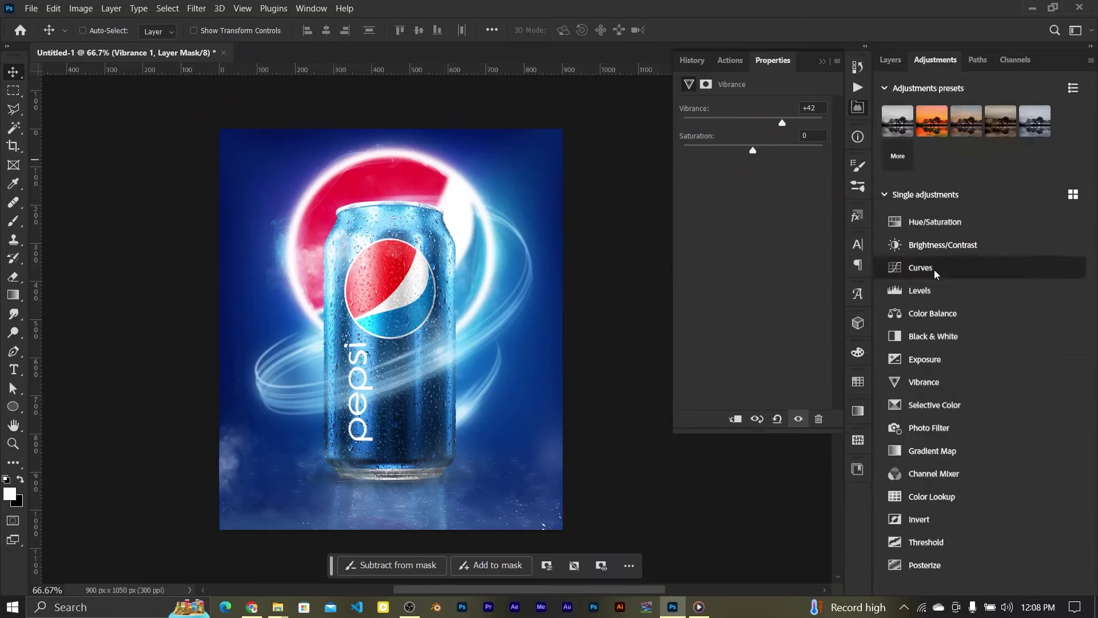
Step: Draw an elliptical selection around the can and shift it up and left
key("m")
key("shift+m")
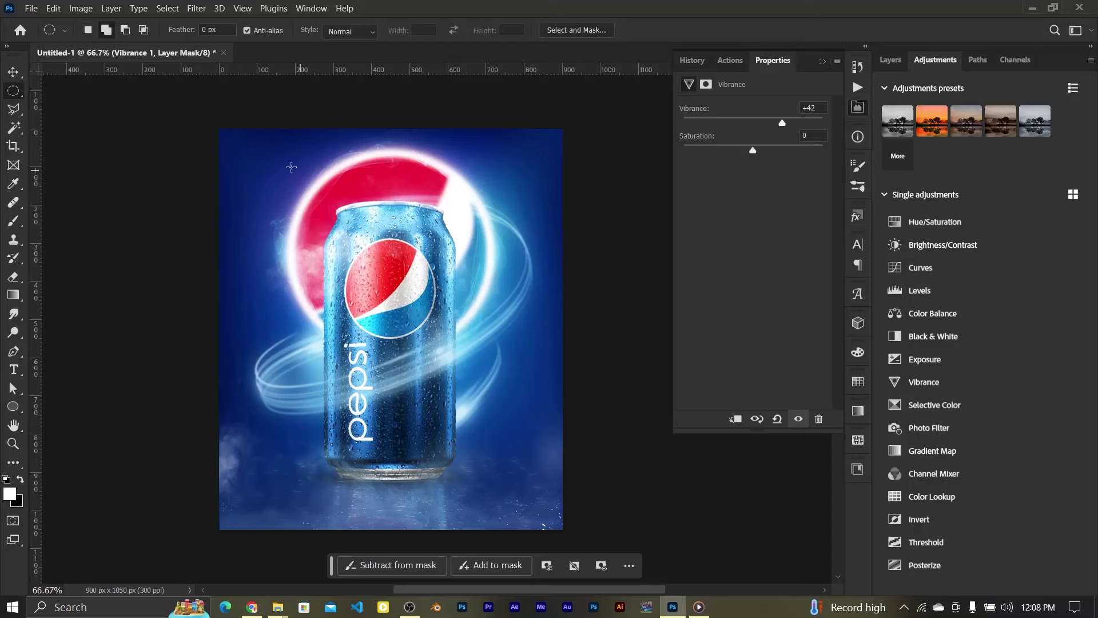
left_click_drag(291, 167, 529, 517)
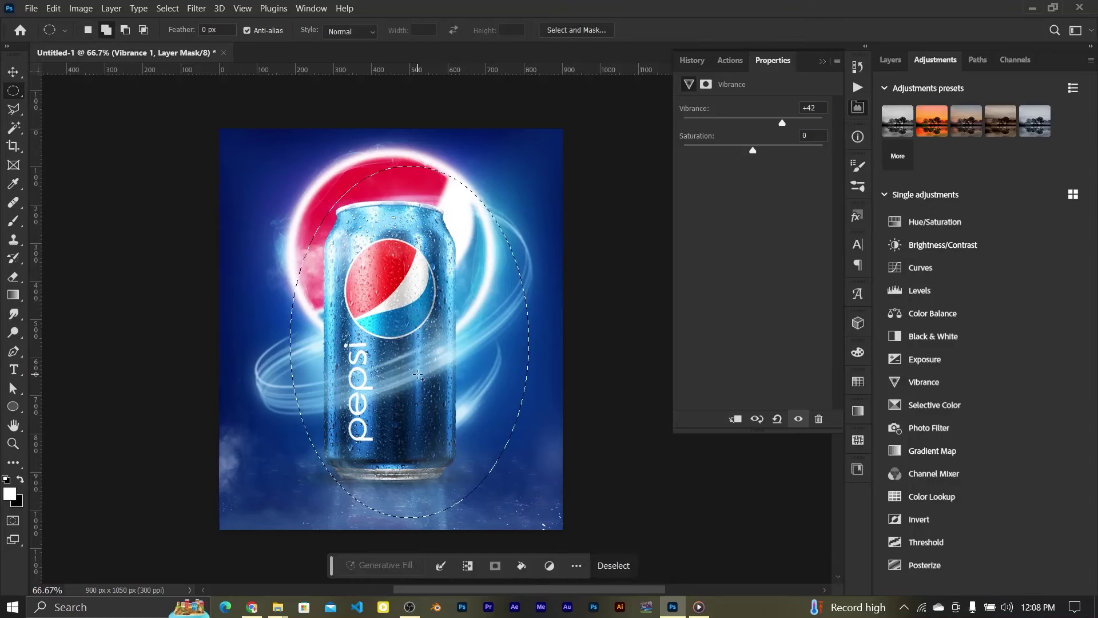
right_click(14, 90)
left_click(63, 90)
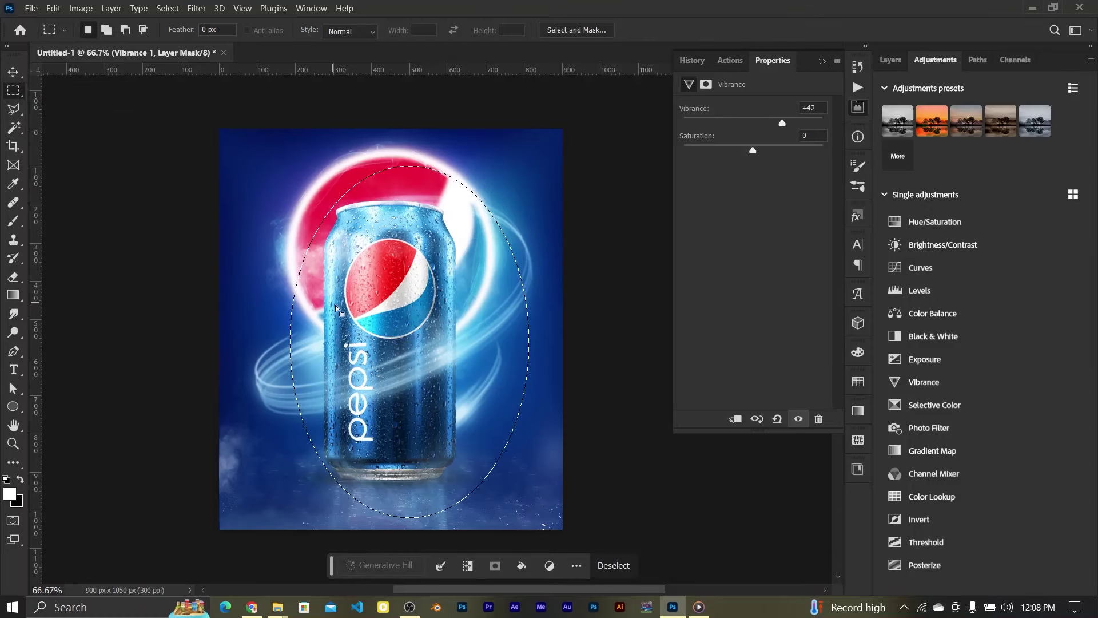
left_click_drag(337, 309, 319, 296)
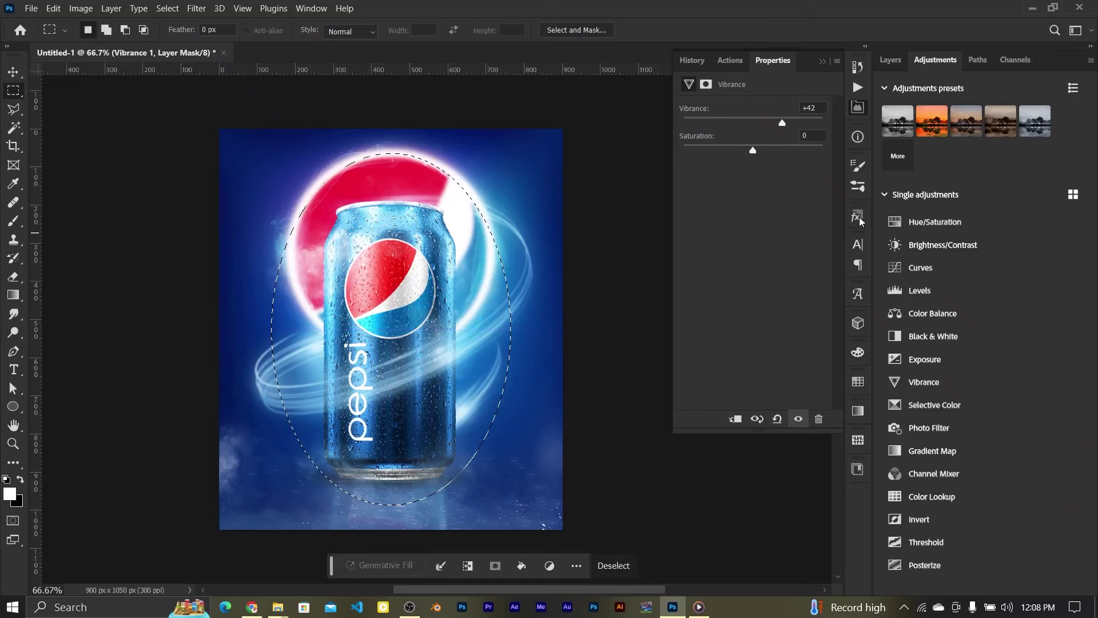
Step: Add a Curves adjustment on the oval, invert its mask, and feather it about 88 px
left_click(920, 268)
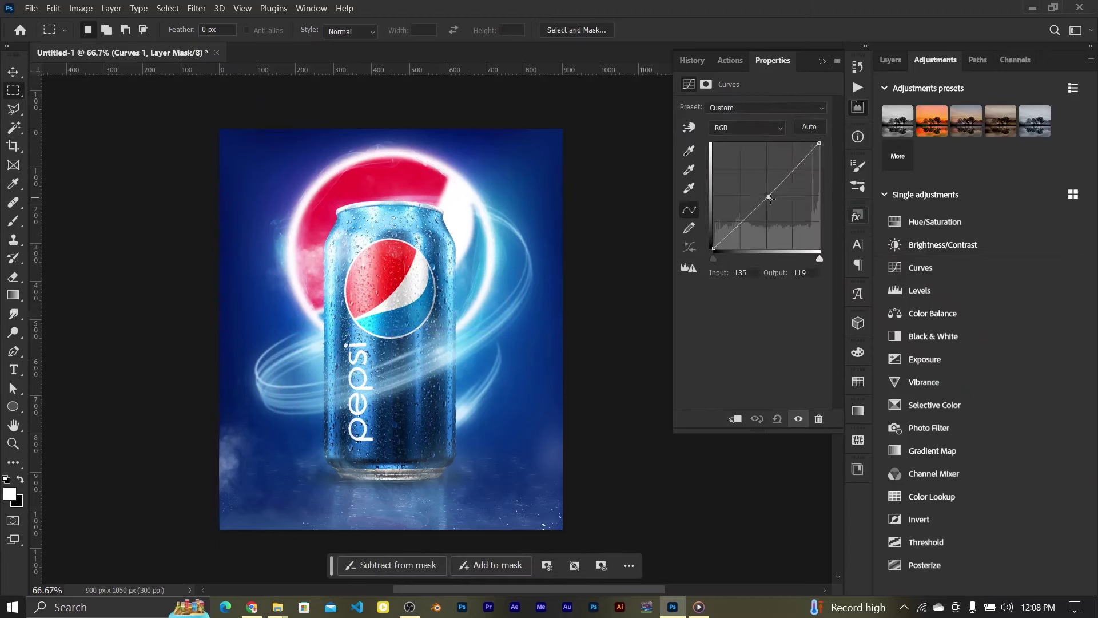
left_click_drag(770, 198, 772, 206)
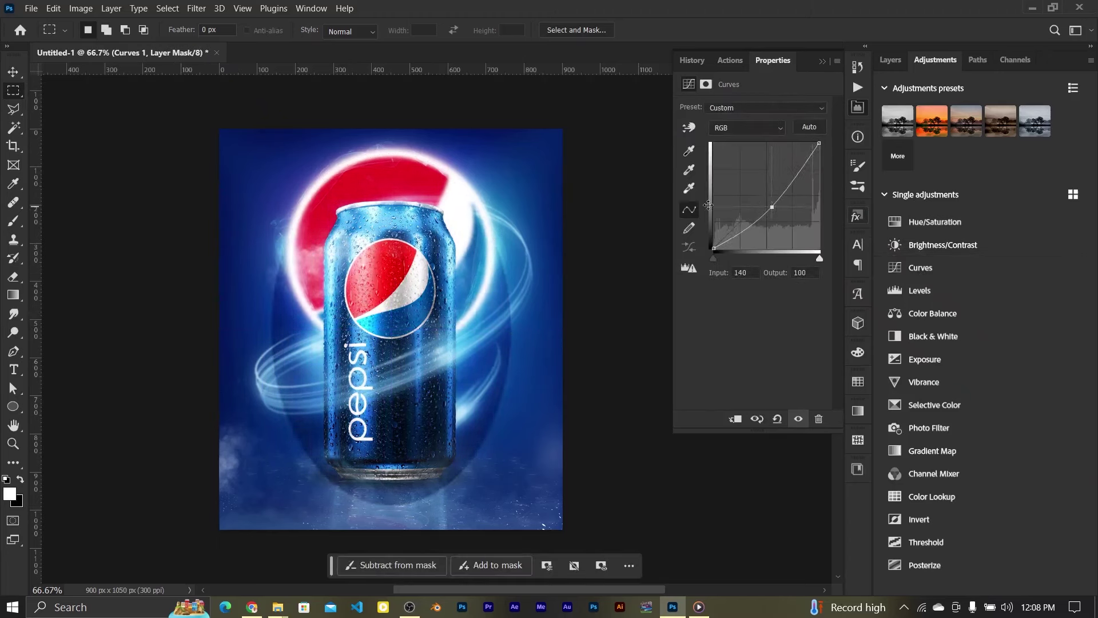
left_click(706, 84)
left_click(782, 276)
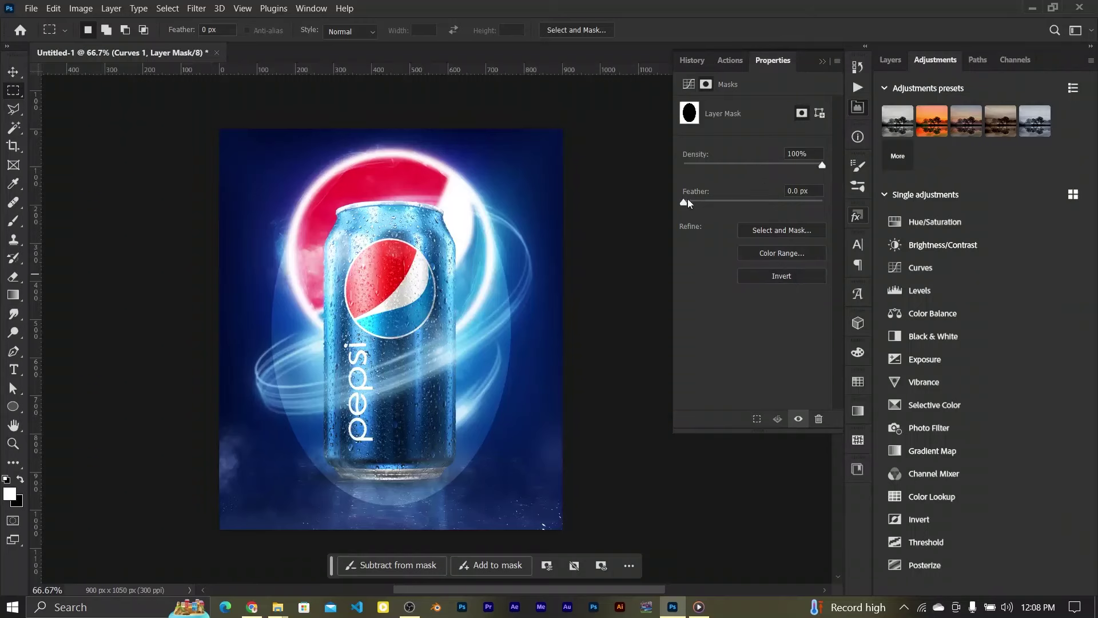
left_click_drag(685, 202, 767, 204)
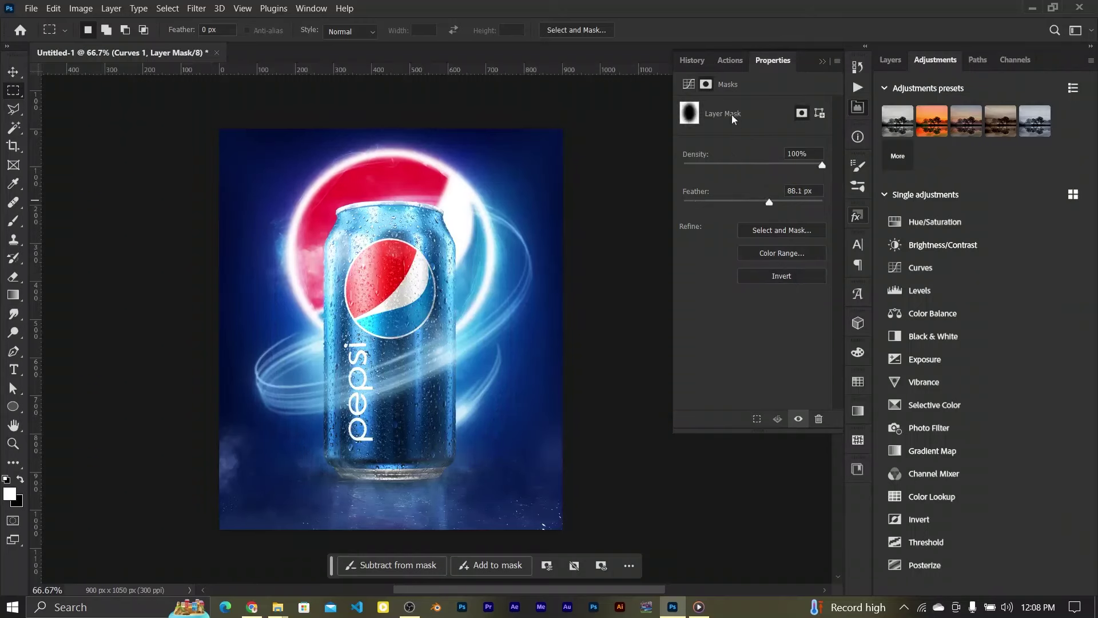
left_click(689, 84)
Step: Pull down the RGB, Blue and Red curves to darken and cool the poster edges
left_click_drag(771, 192, 769, 203)
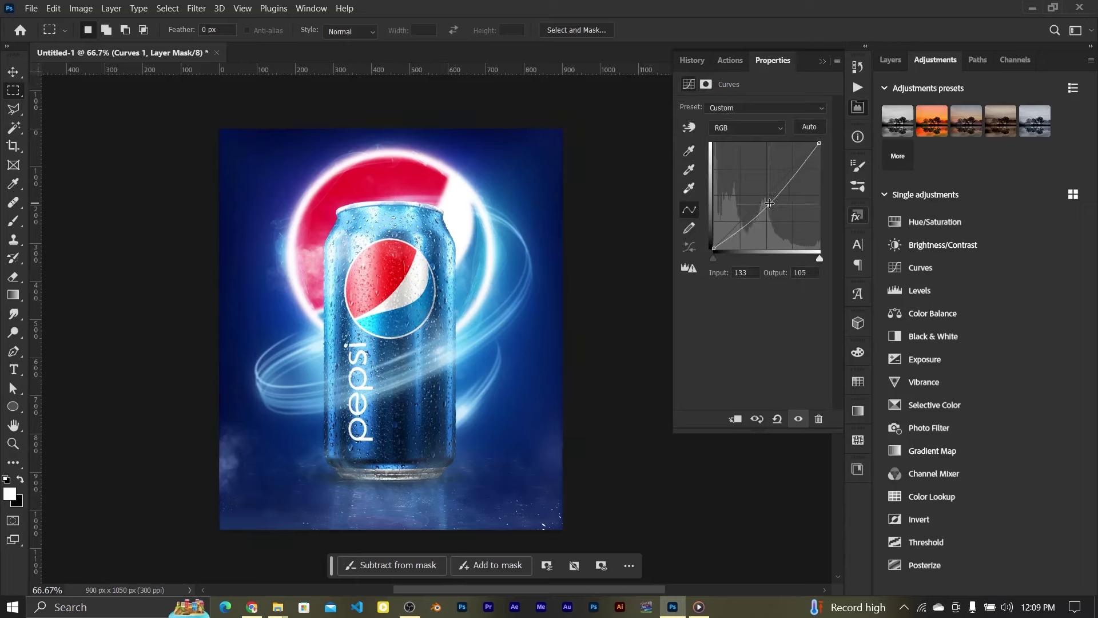
left_click(746, 128)
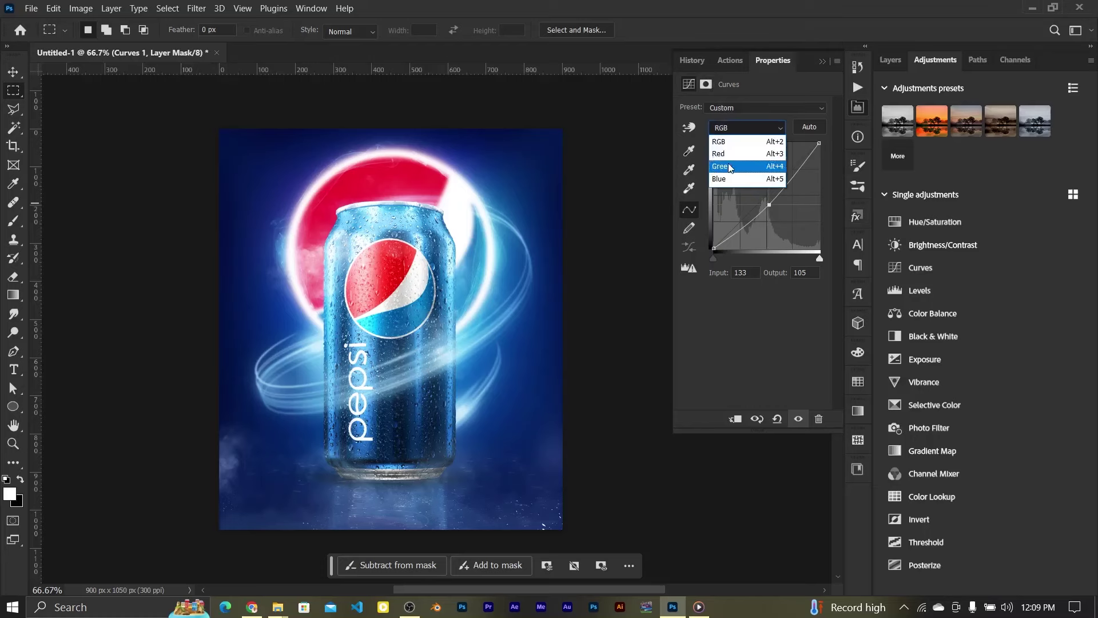
left_click(744, 175)
left_click_drag(744, 222, 743, 223)
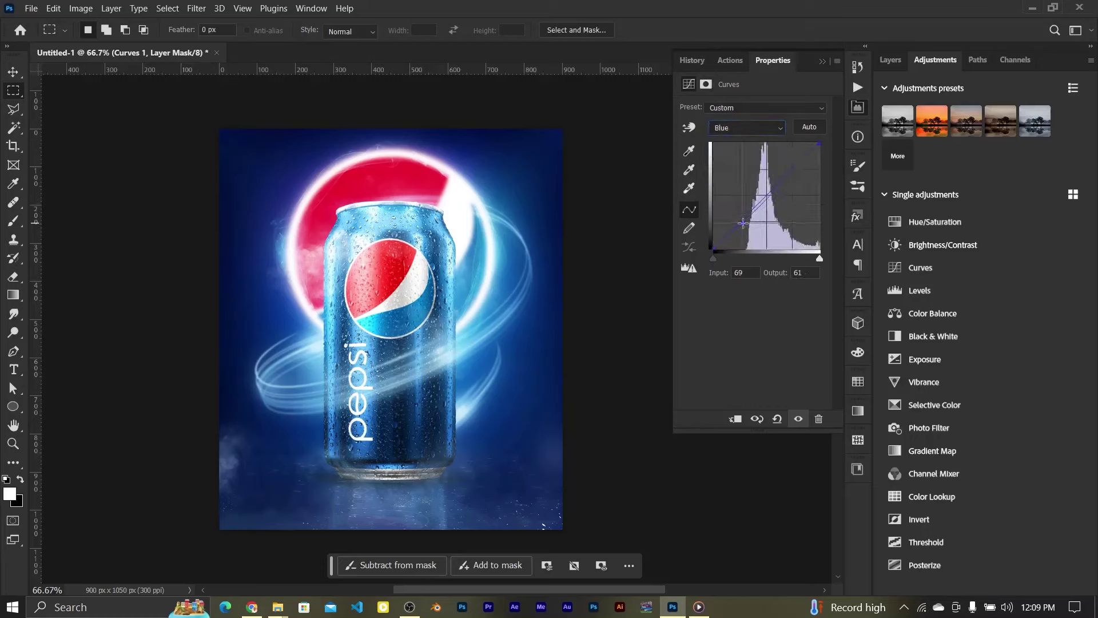
left_click(746, 127)
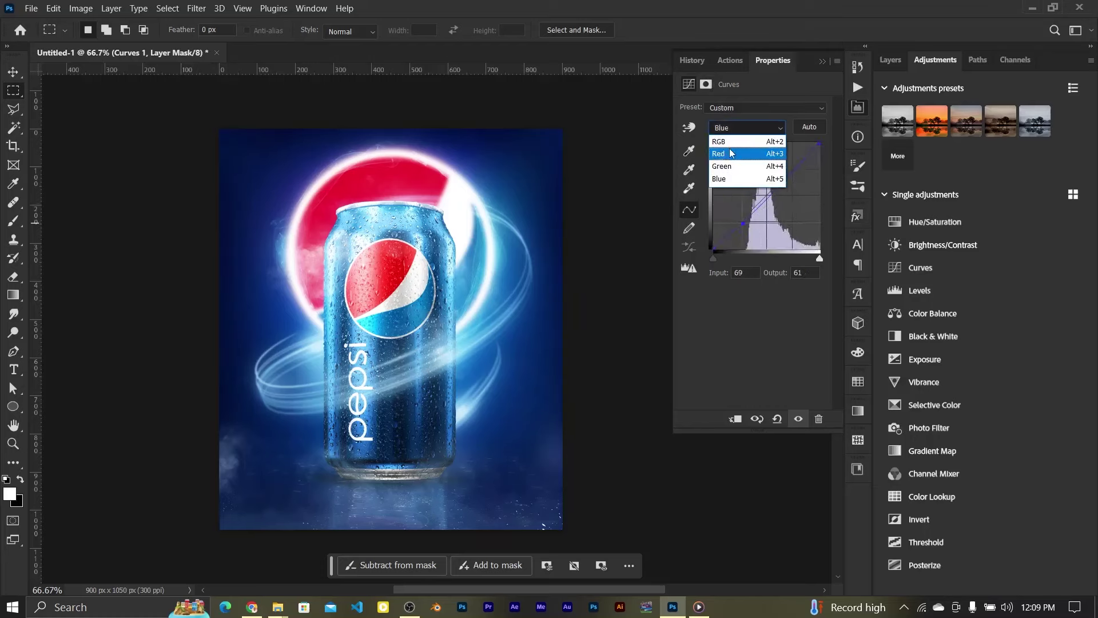
left_click(743, 150)
left_click_drag(798, 165, 799, 170)
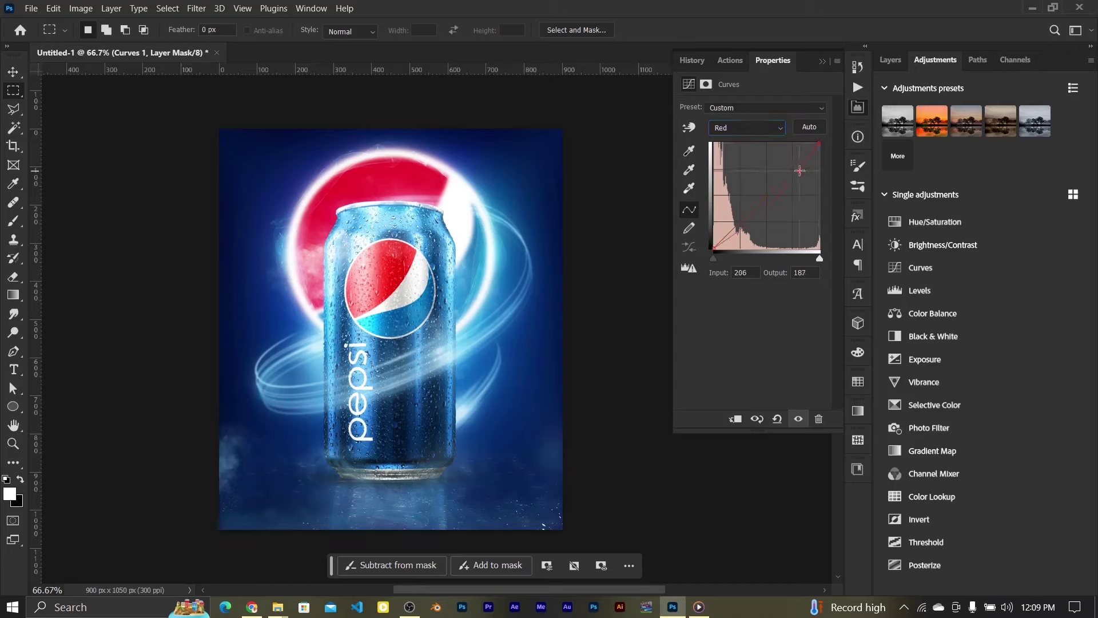
left_click_drag(769, 203, 769, 207)
left_click(887, 58)
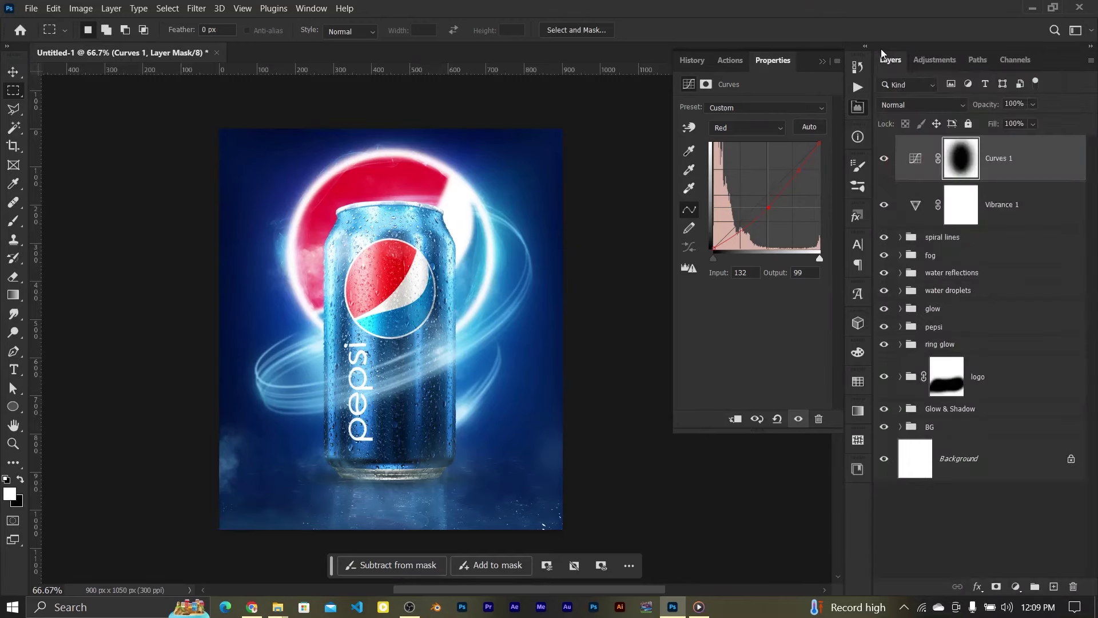
Step: Lower the logo group's opacity to 80%
left_click(822, 62)
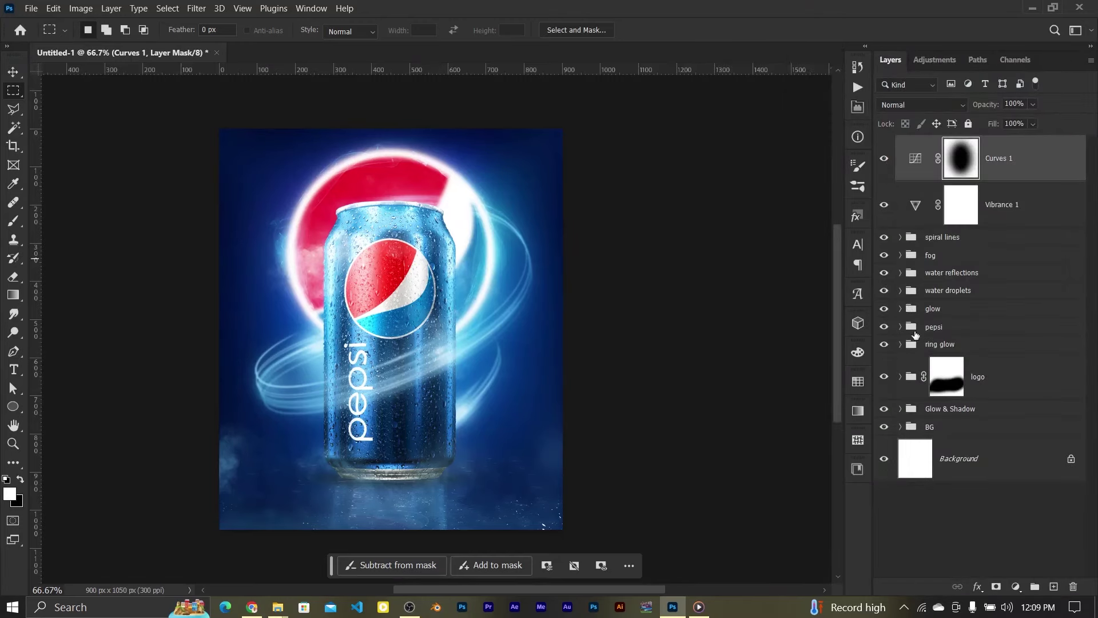
left_click(918, 331)
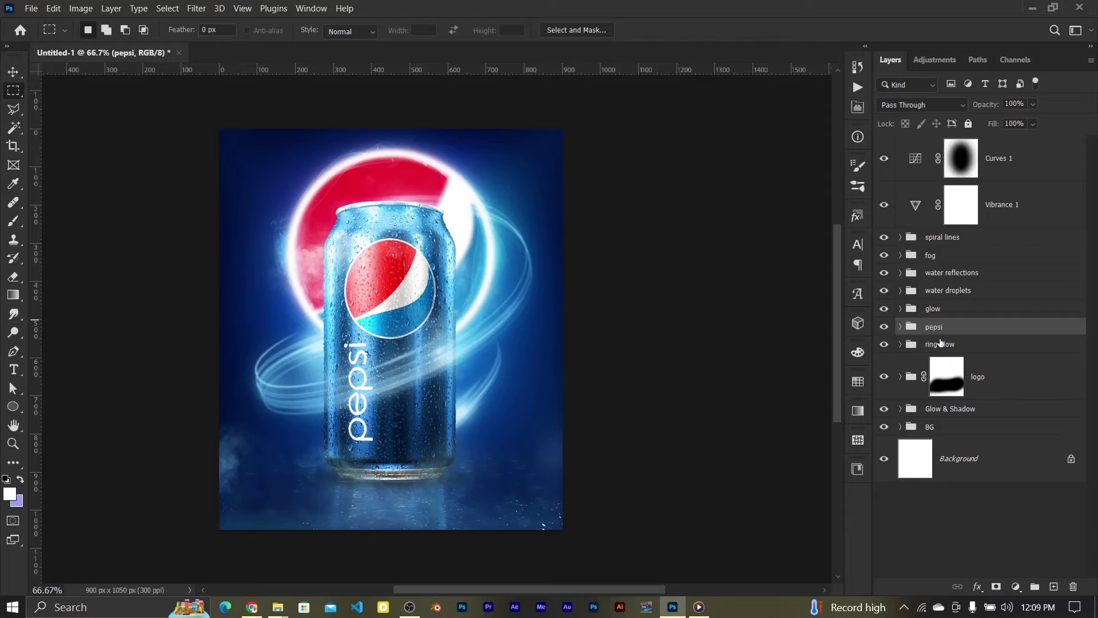
left_click(884, 377)
left_click(945, 388)
left_click_drag(983, 104, 982, 105)
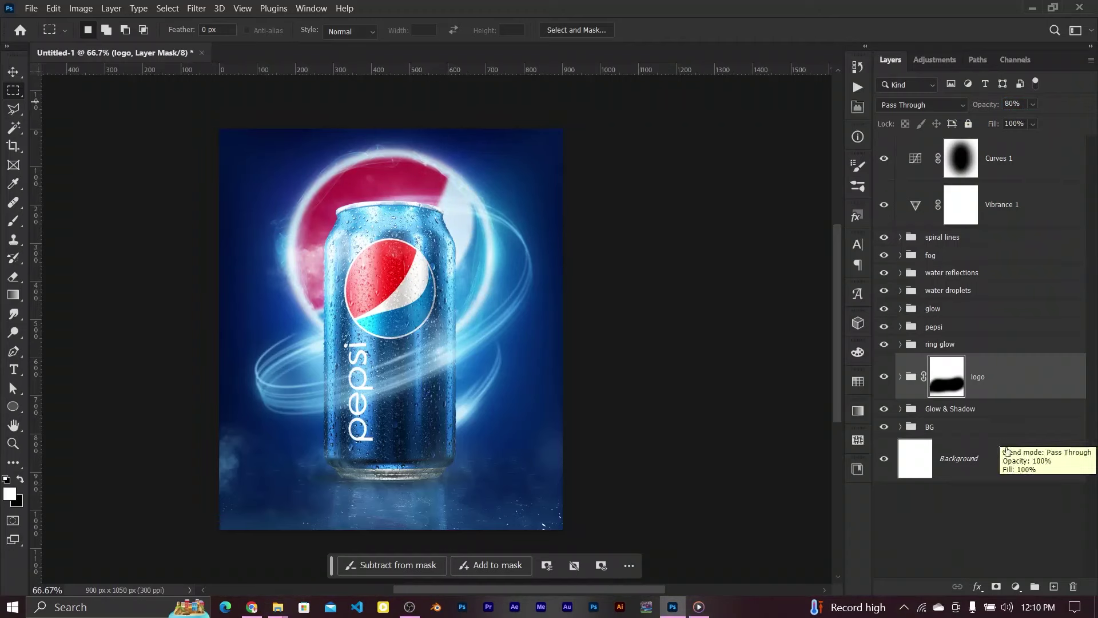
left_click(963, 526)
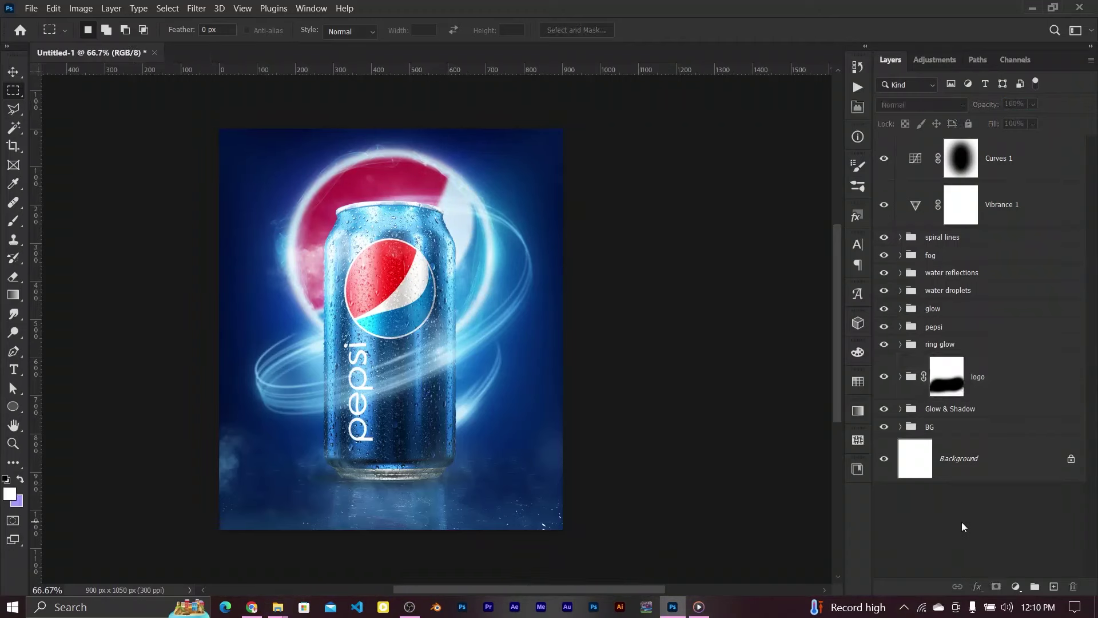
Step: Group Curves 1 and Vibrance 1 into a group named 'Adjustments'
left_click(1011, 172)
left_click(1007, 204, "shift")
key("ctrl+g")
double_click(931, 143)
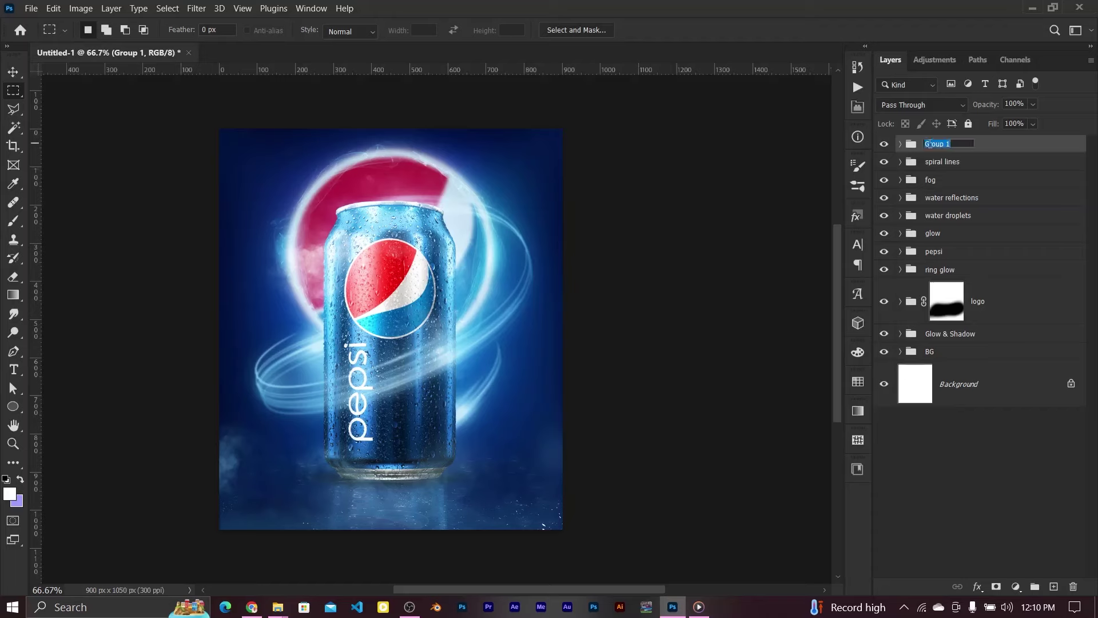
type("Adjustments")
key("Return")
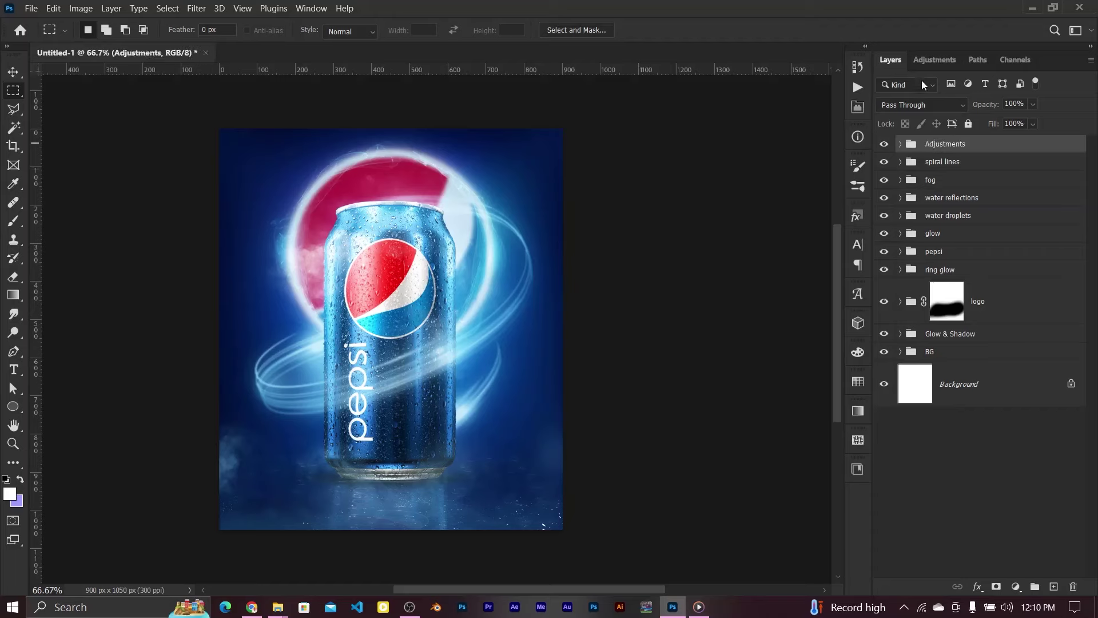
Step: Add a darkening Curves 2 layer and fill its mask black above the bottom strip
left_click(944, 57)
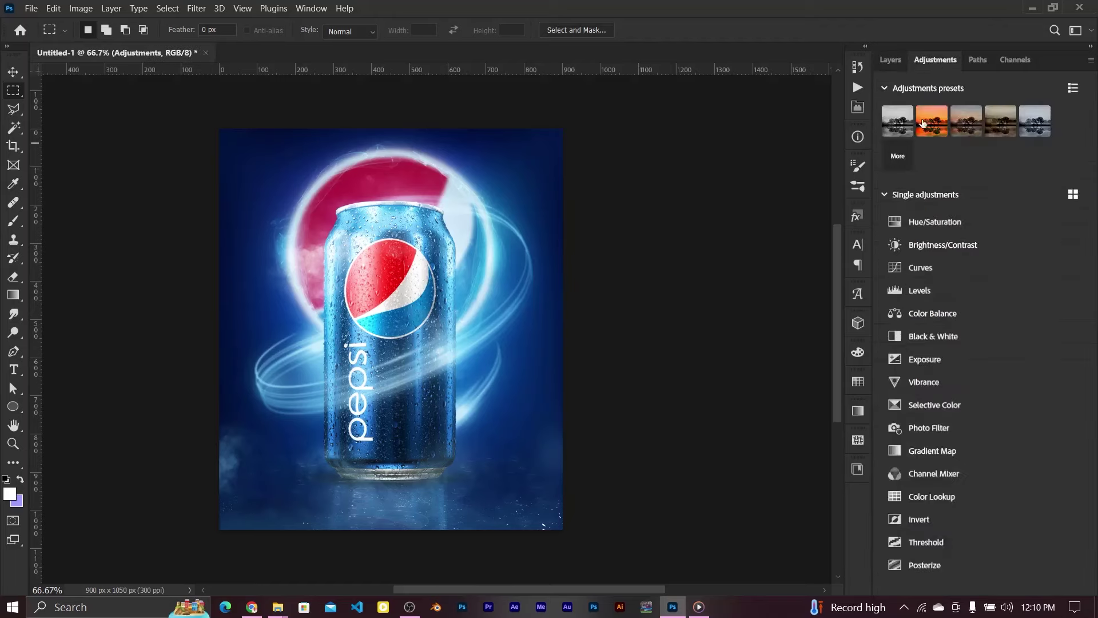
left_click(919, 268)
left_click_drag(773, 191, 772, 199)
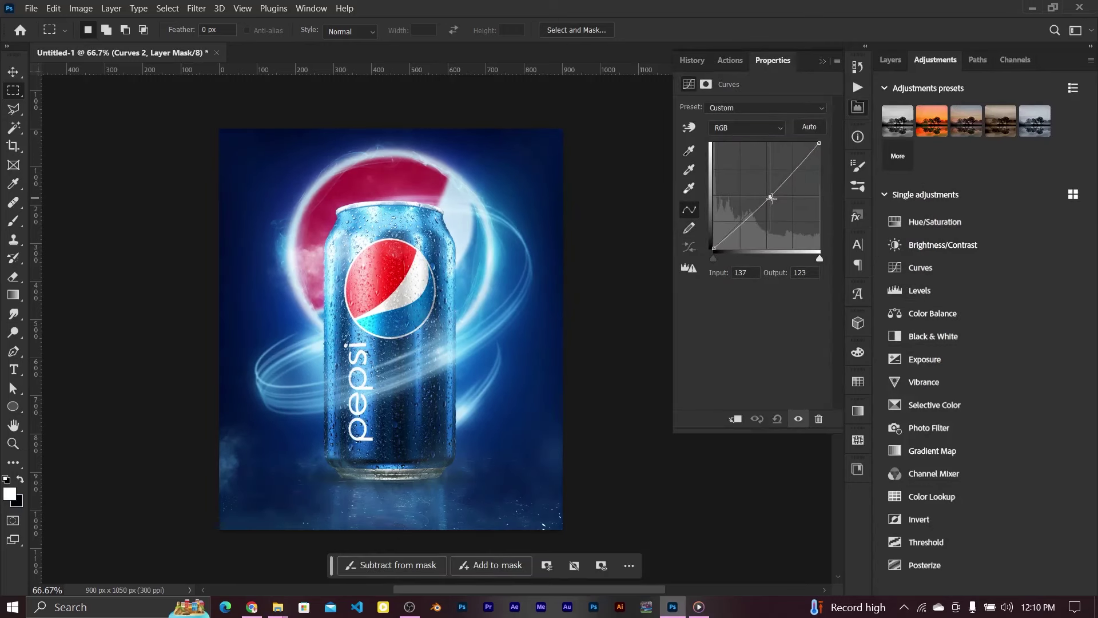
left_click(890, 60)
left_click(961, 158)
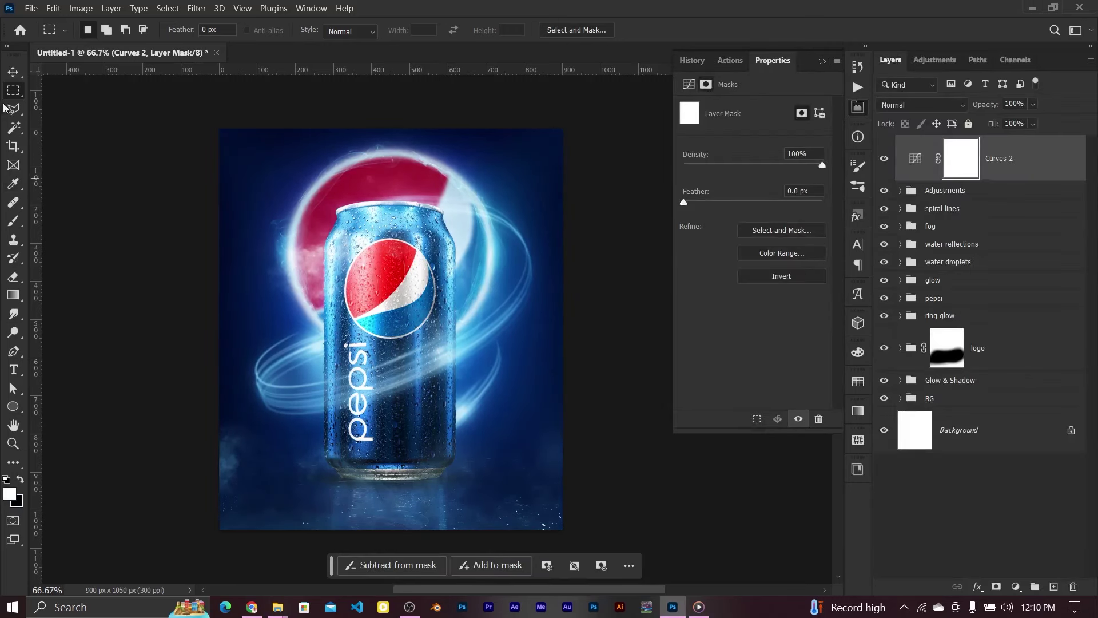
left_click_drag(220, 129, 566, 452)
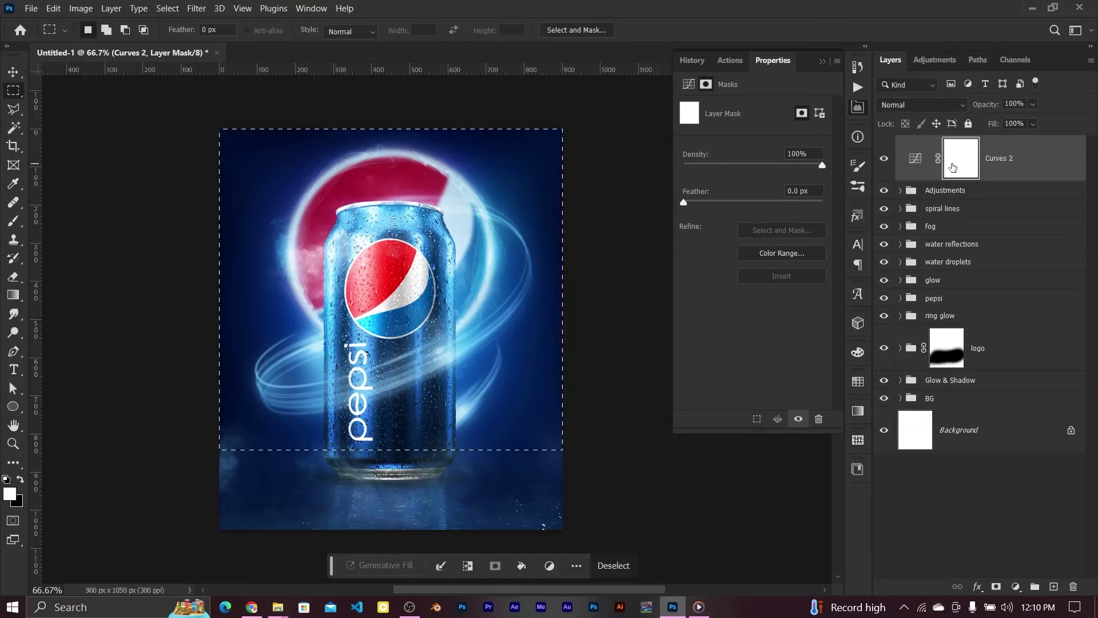
key("x")
key("alt+BackSpace")
key("ctrl+d")
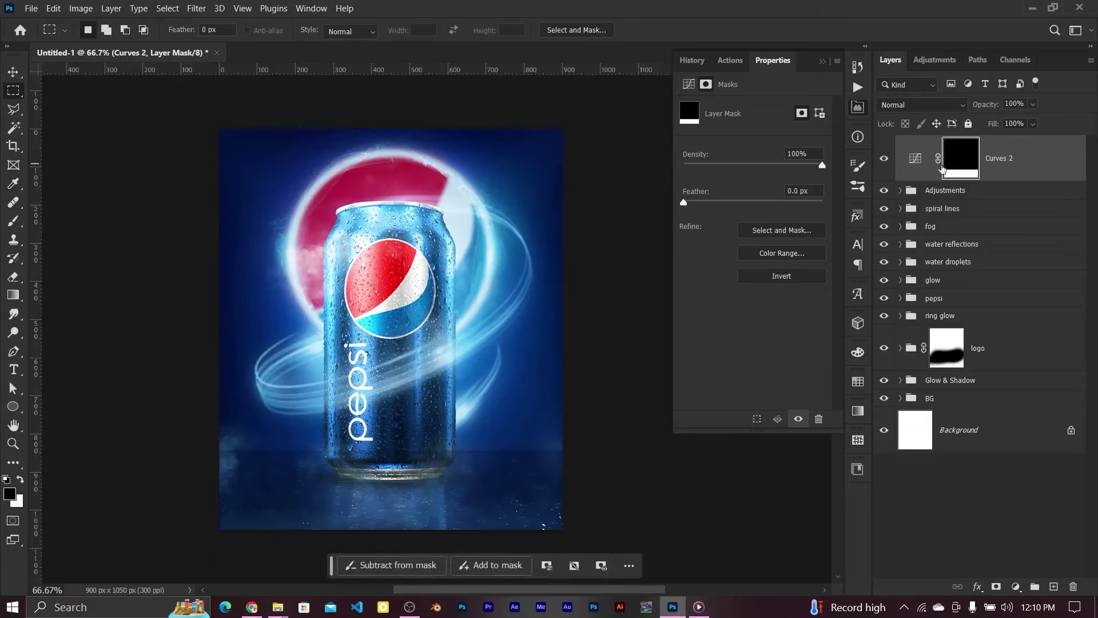
Step: Feather the Curves 2 mask, fine-tune its curve, and move it into the Adjustments group
left_click_drag(684, 203, 763, 207)
left_click(690, 84)
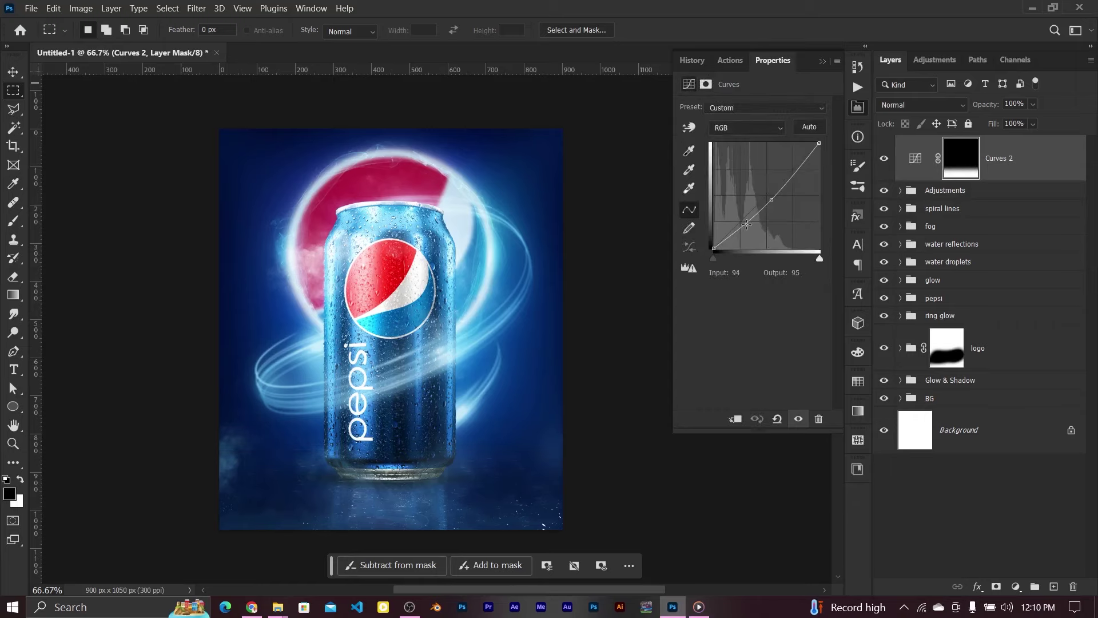
left_click_drag(772, 199, 776, 202)
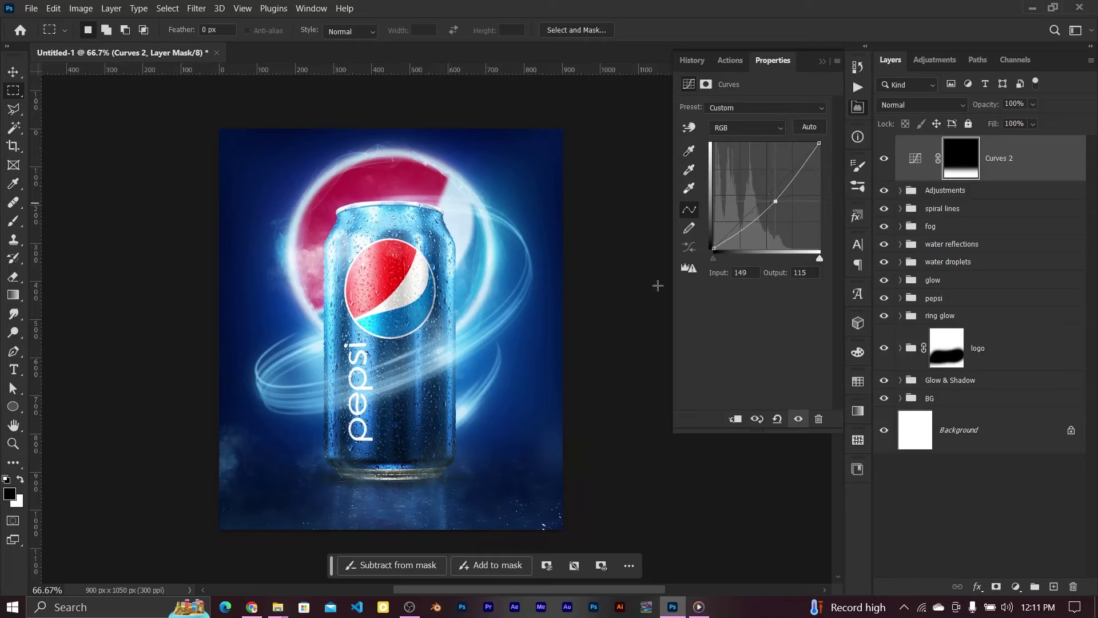
left_click_drag(937, 170, 944, 191)
left_click(900, 143)
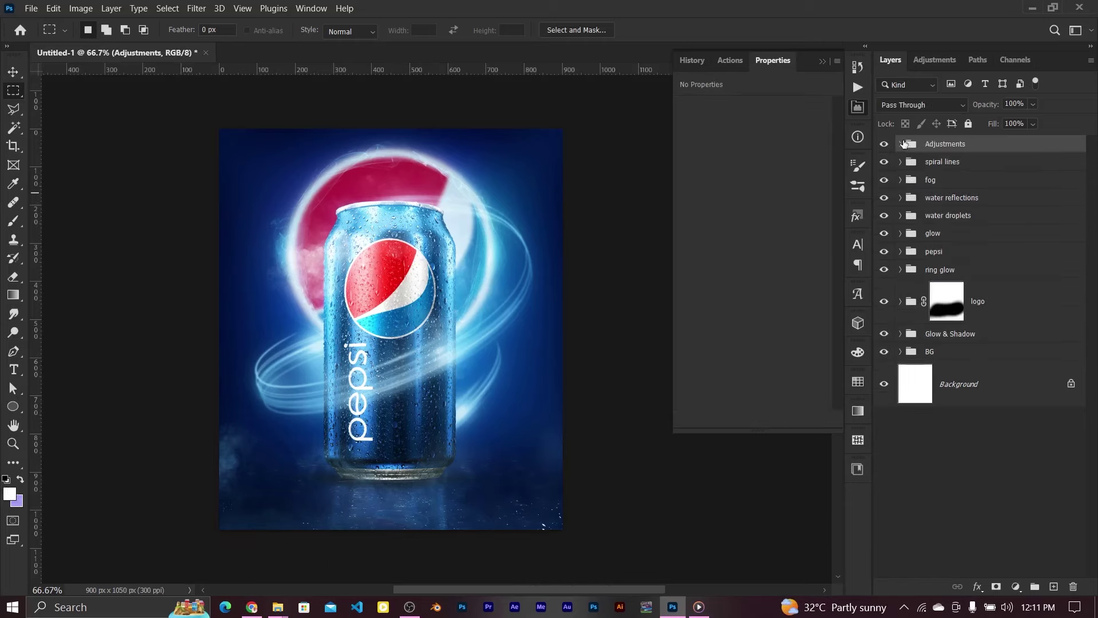
left_click(933, 225)
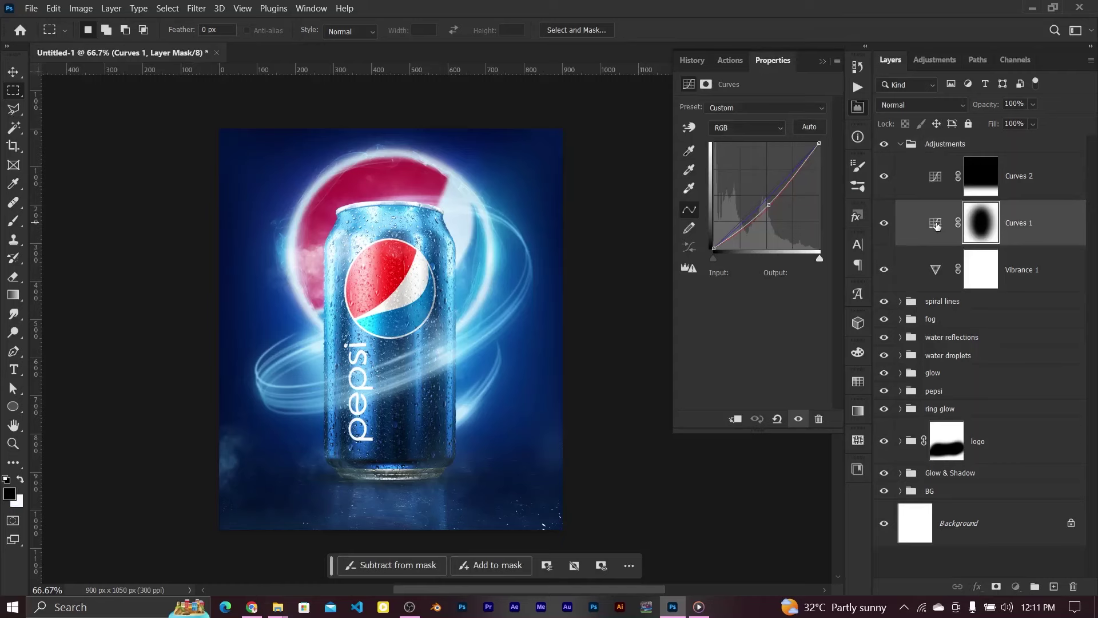
left_click(936, 223)
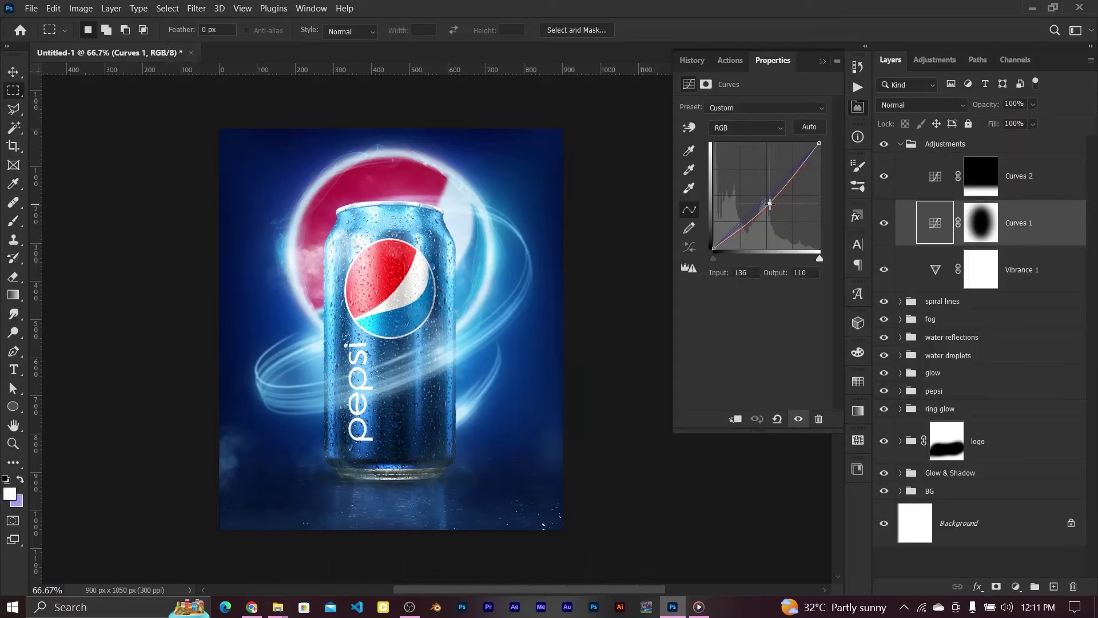
left_click(900, 143)
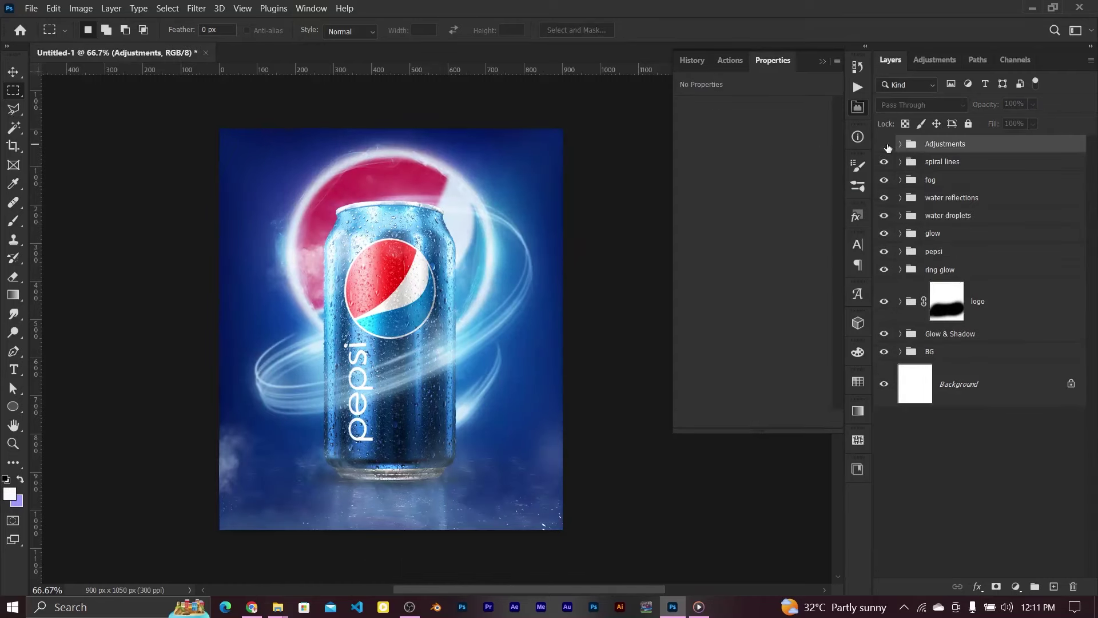
left_click(884, 144)
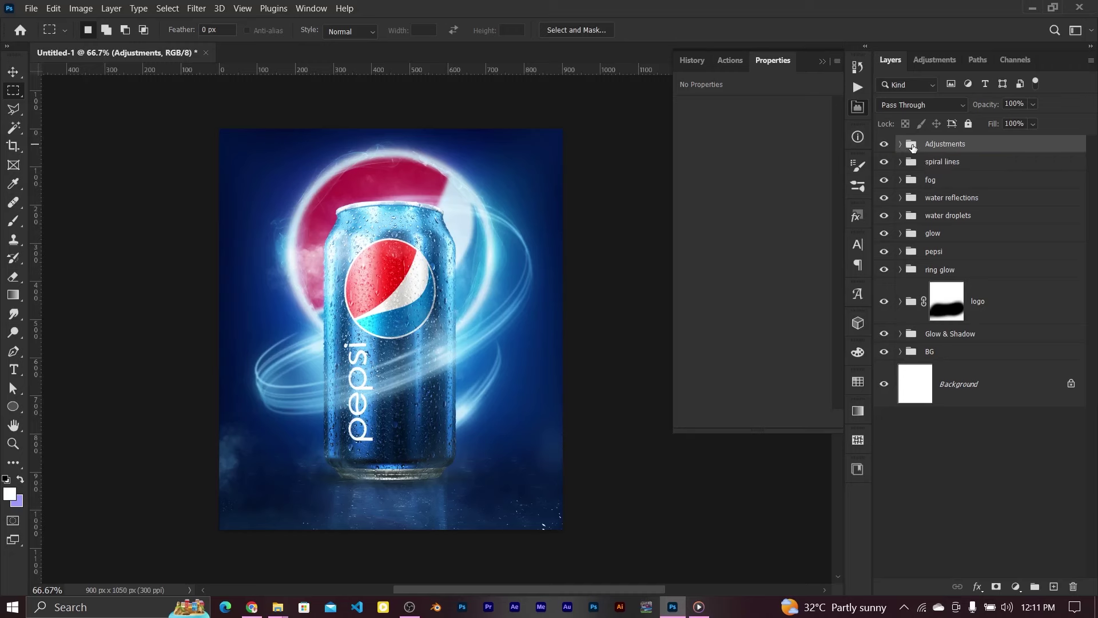
Step: Add a Brightness/Contrast adjustment that darkens slightly and raises contrast
left_click(939, 59)
left_click(928, 246)
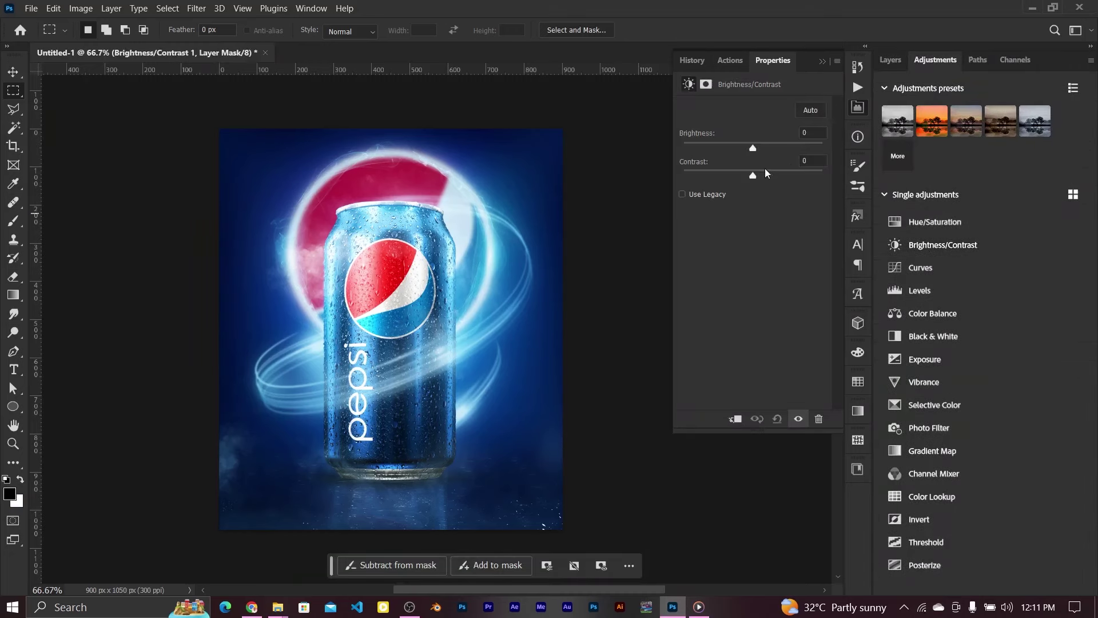
left_click_drag(753, 149, 758, 176)
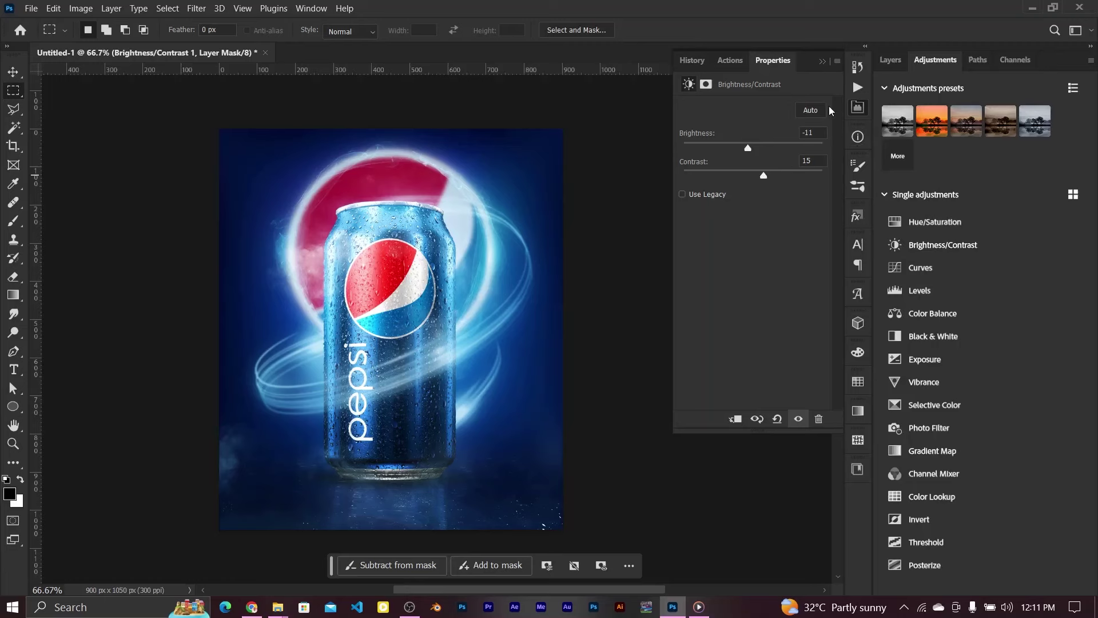
Step: Set the ring glow group to 90% opacity and move Brightness/Contrast 1 into the Adjustments group
left_click(897, 61)
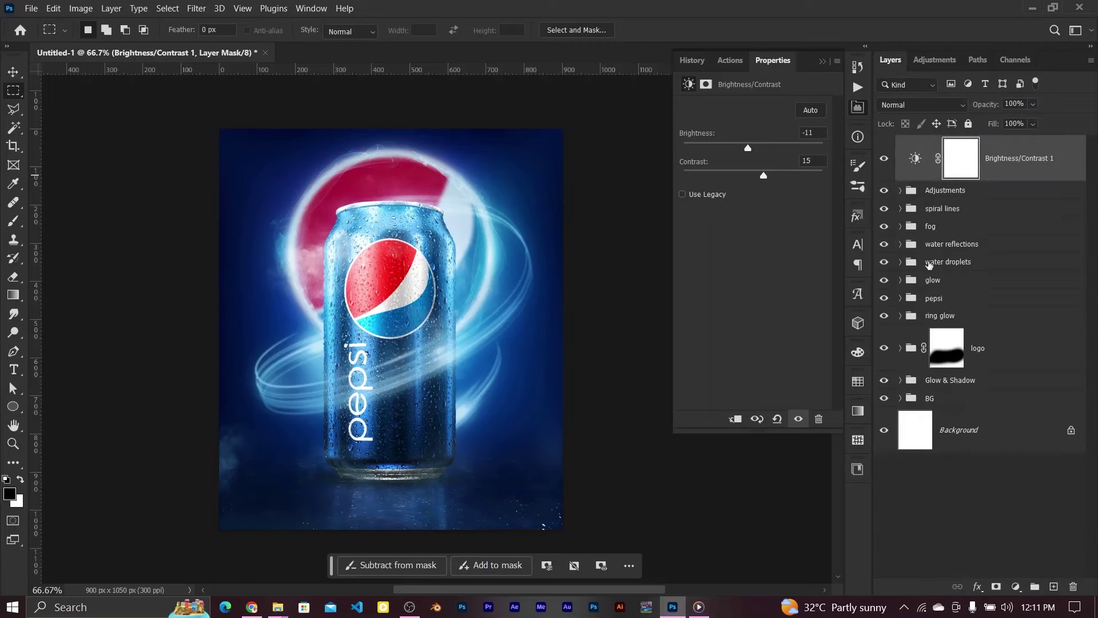
left_click(884, 316)
left_click(940, 316)
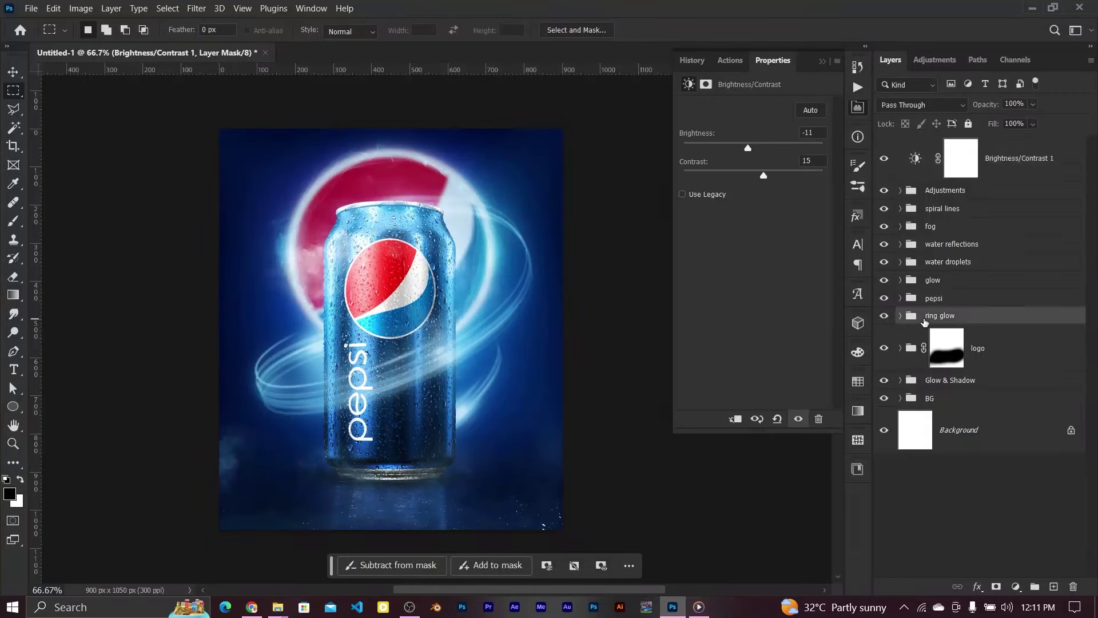
type("70")
key("Return")
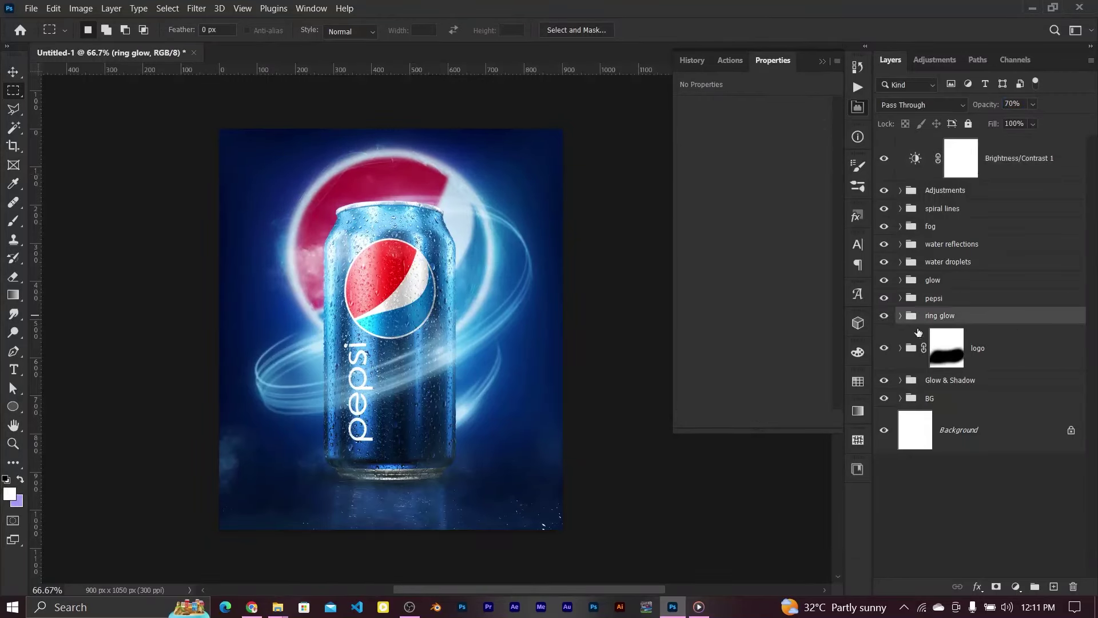
key("BackSpace")
type("9")
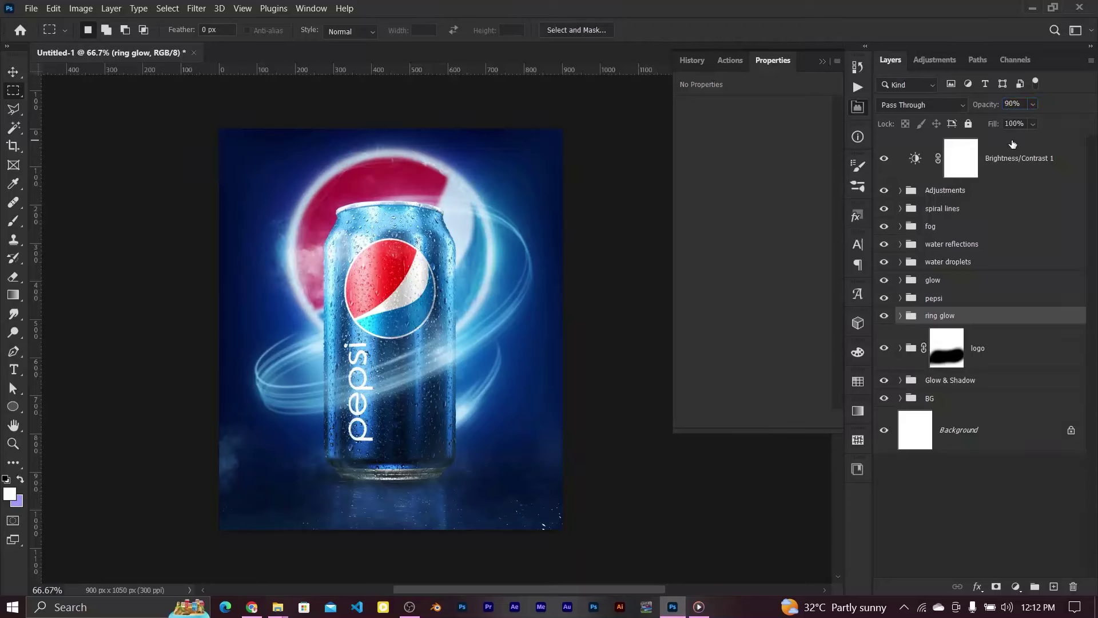
left_click(945, 482)
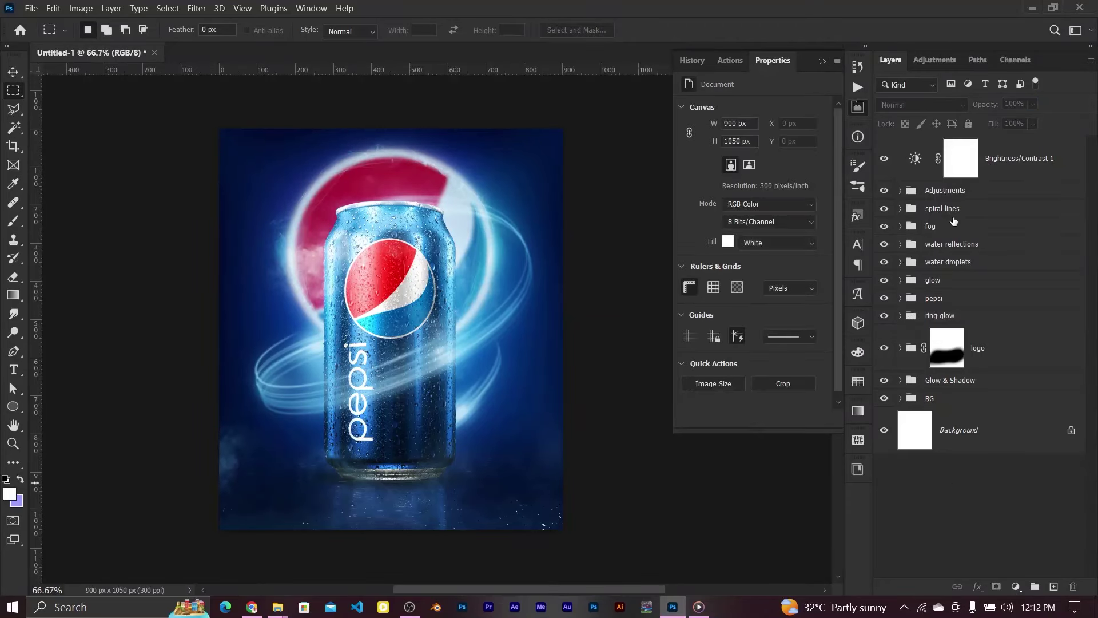
left_click_drag(1006, 159, 949, 191)
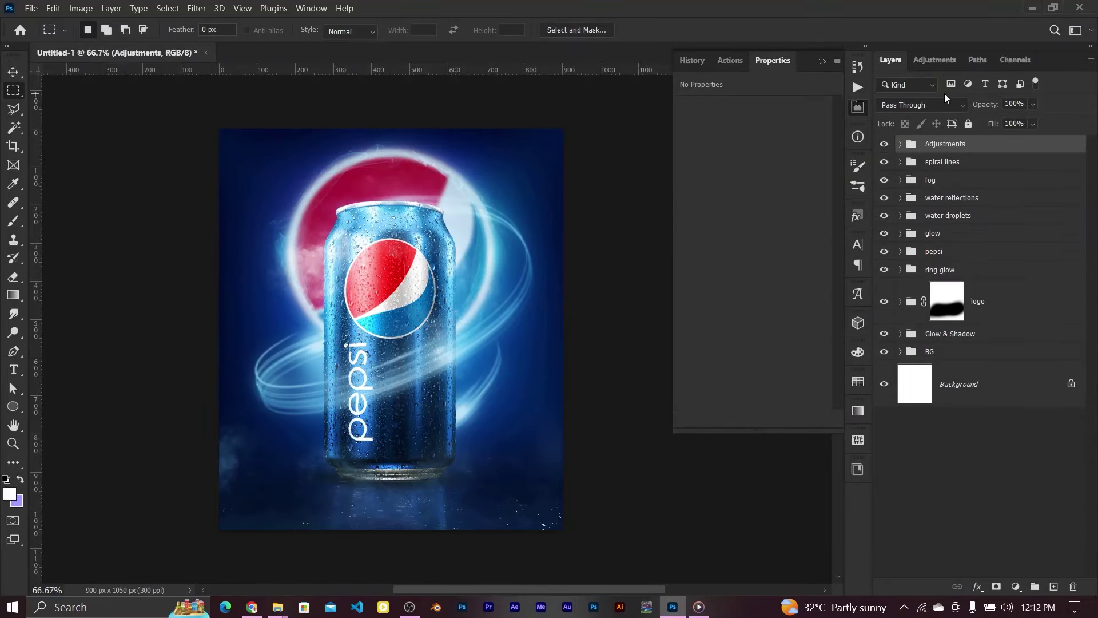
left_click(934, 60)
Step: Add Color Balance 1 with highlights -10/0/-4 and shadows +1/0/+4, and place it in the Adjustments group
left_click(966, 315)
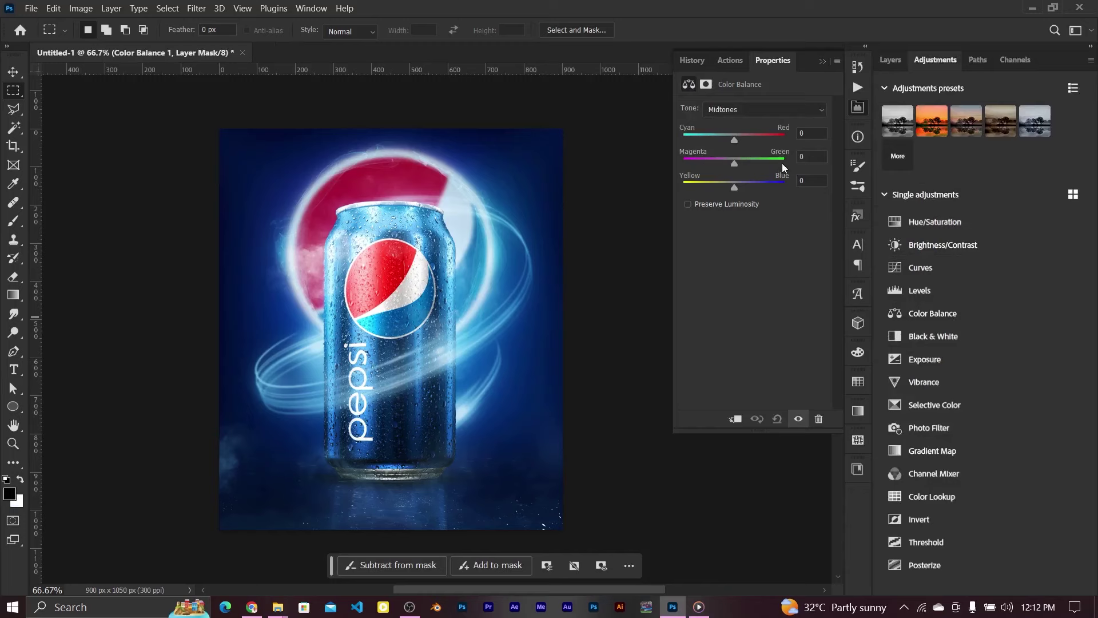
left_click(739, 111)
left_click(738, 132)
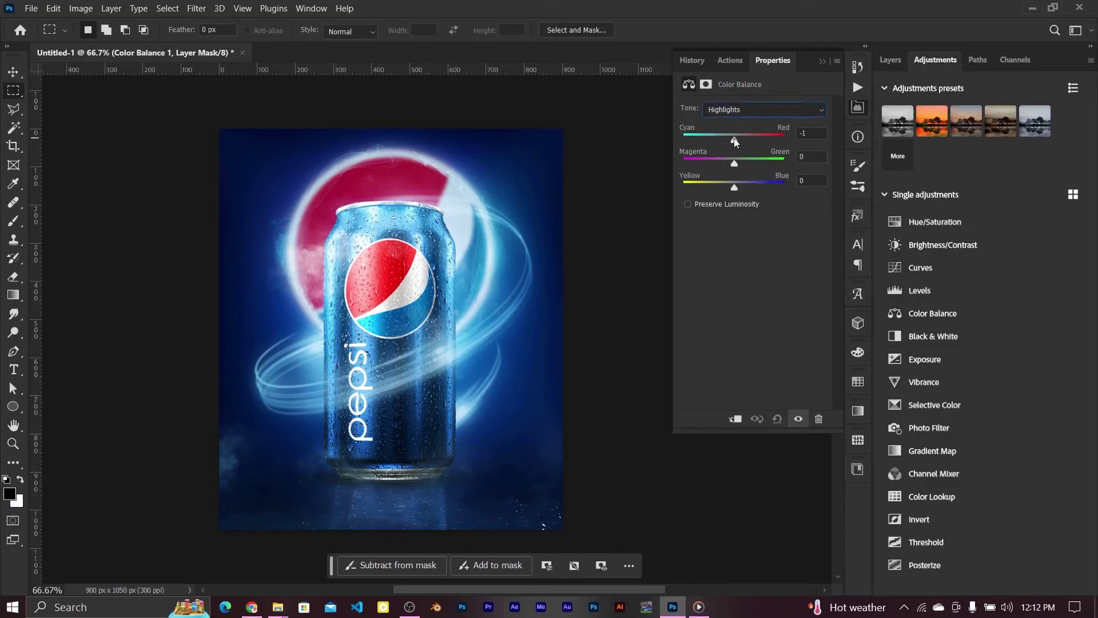
left_click_drag(732, 137, 729, 136)
left_click_drag(731, 185, 734, 187)
left_click(742, 108)
left_click_drag(734, 187, 736, 190)
left_click(890, 59)
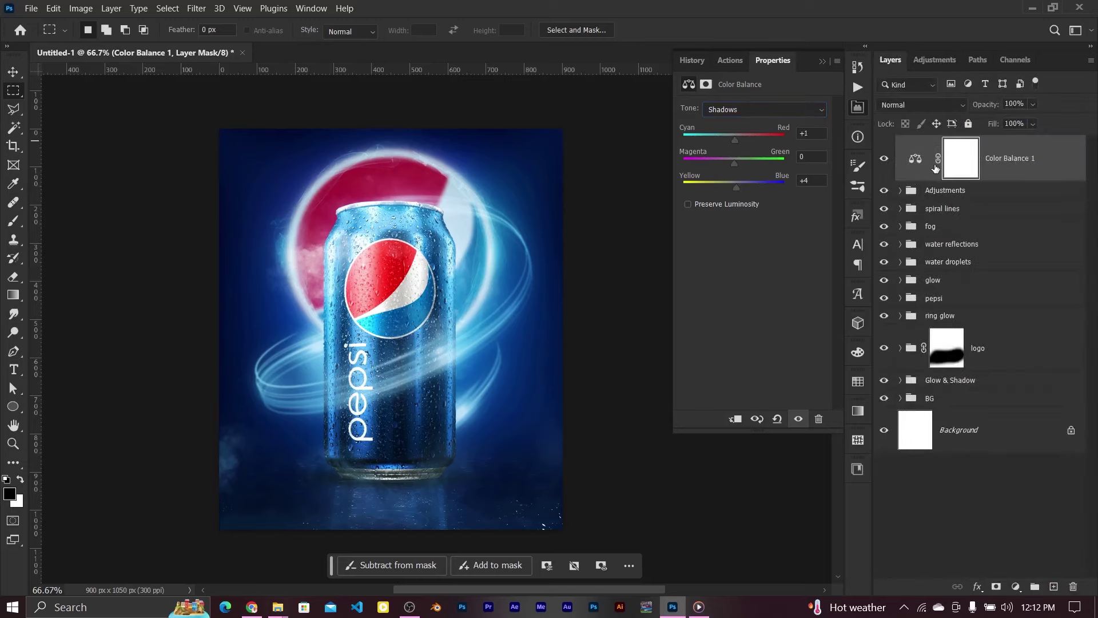
mouse_move(916, 163)
left_mouse_down()
mouse_move(916, 187)
mouse_move(932, 178)
left_mouse_up()
Step: Stamp all visible layers into a new top layer named 'camera raw'
key("ctrl+shift+alt+e")
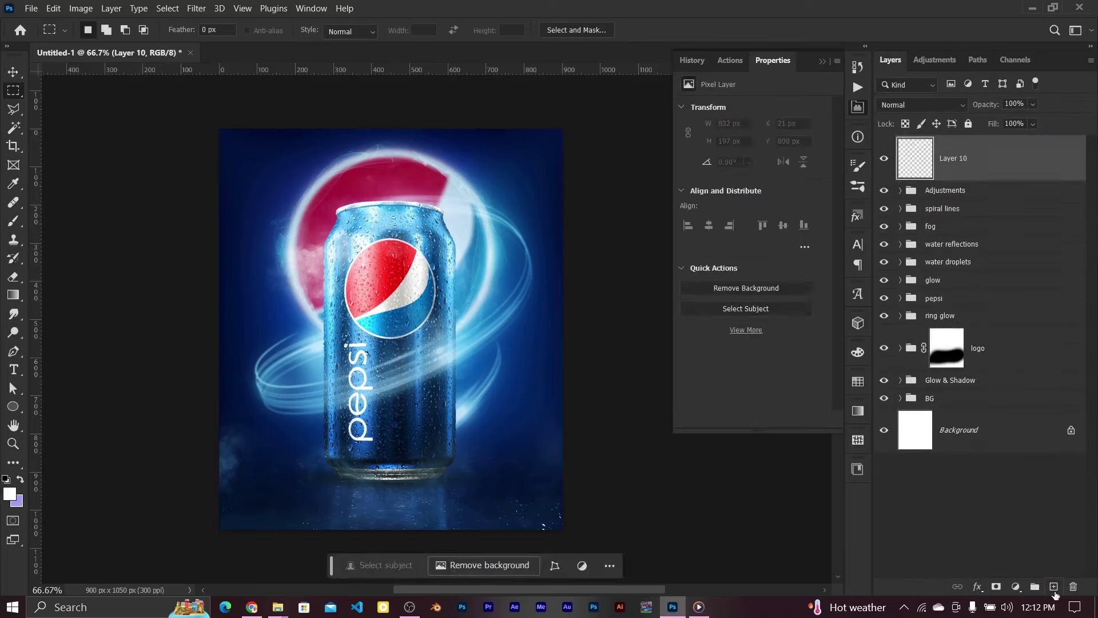
double_click(968, 151)
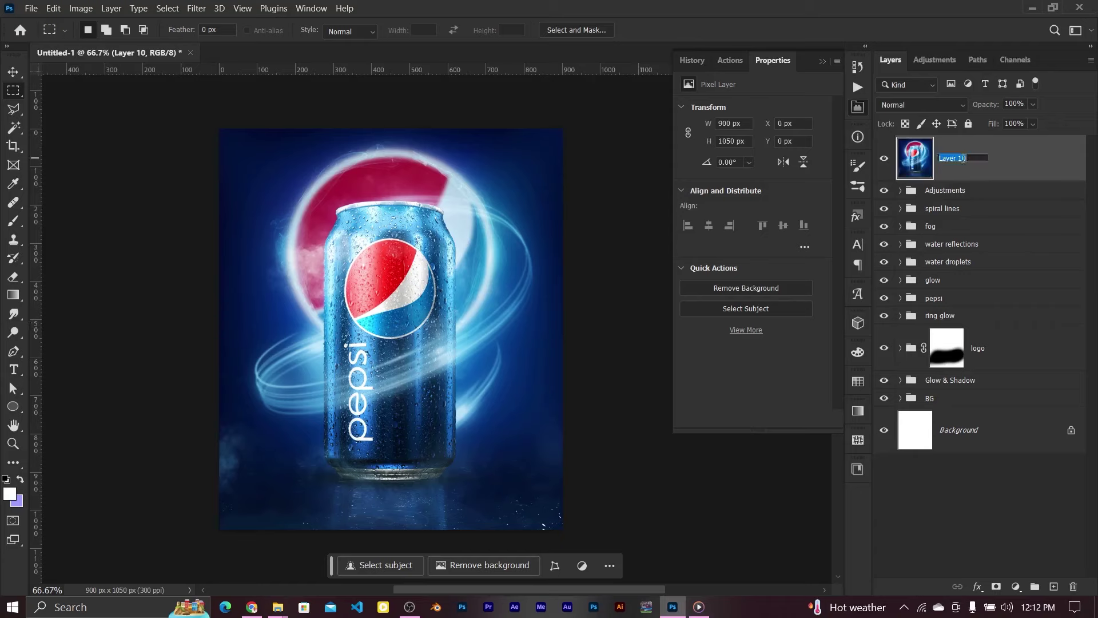
type("camera")
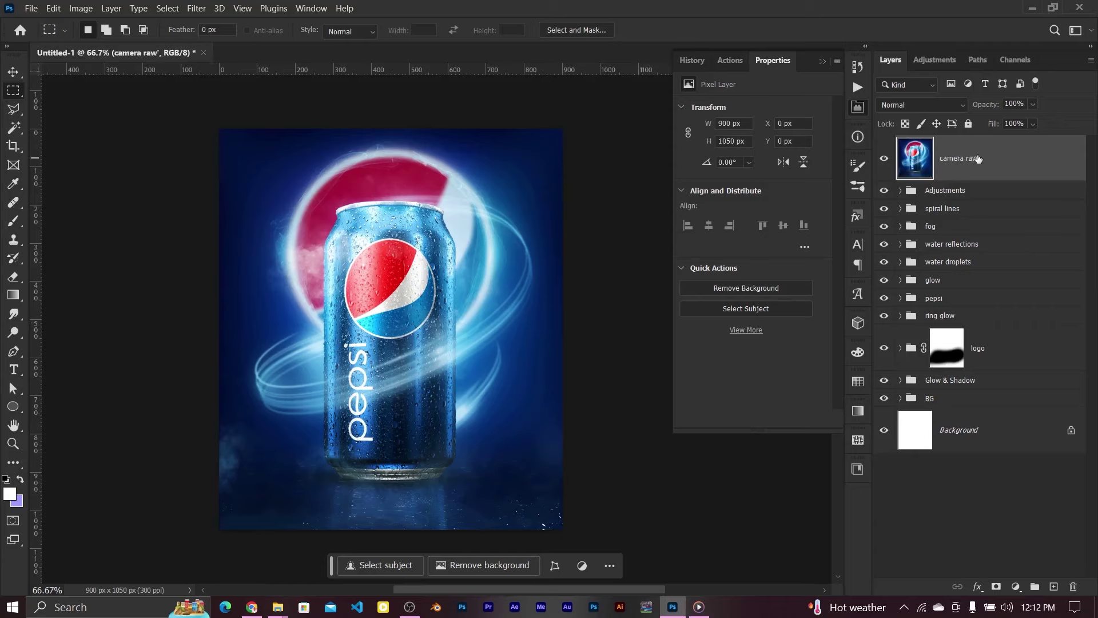
double_click(983, 164)
left_click(983, 164)
key("BackSpace")
key("Return")
Step: Convert the camera raw layer to a smart object and apply the Camera Raw Filter
right_click(984, 163)
left_click(968, 423)
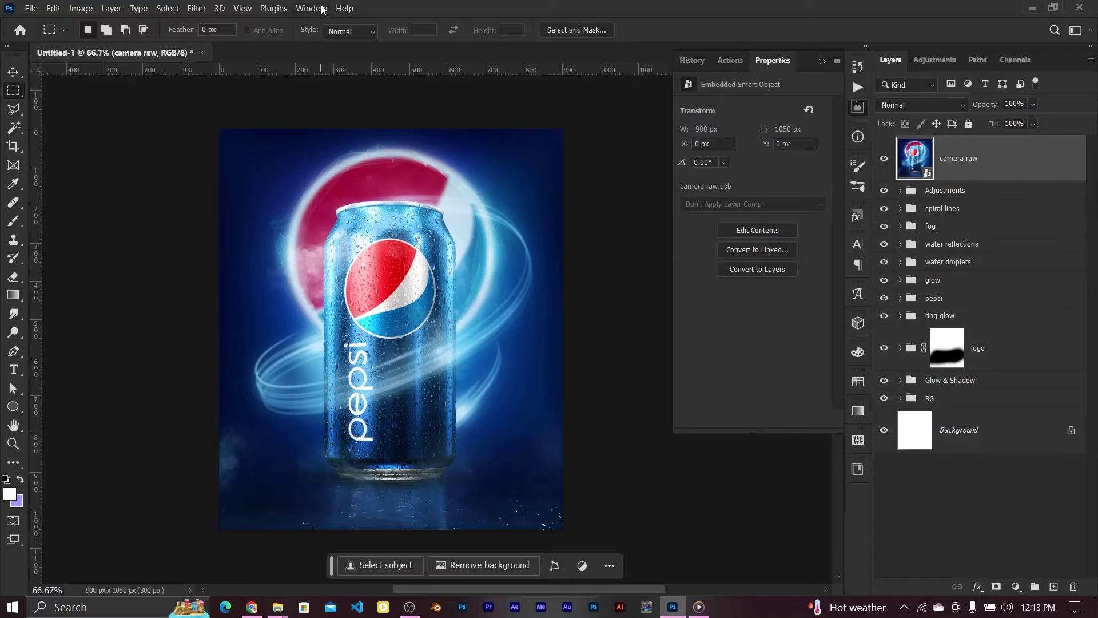
left_click(197, 8)
left_click(229, 107)
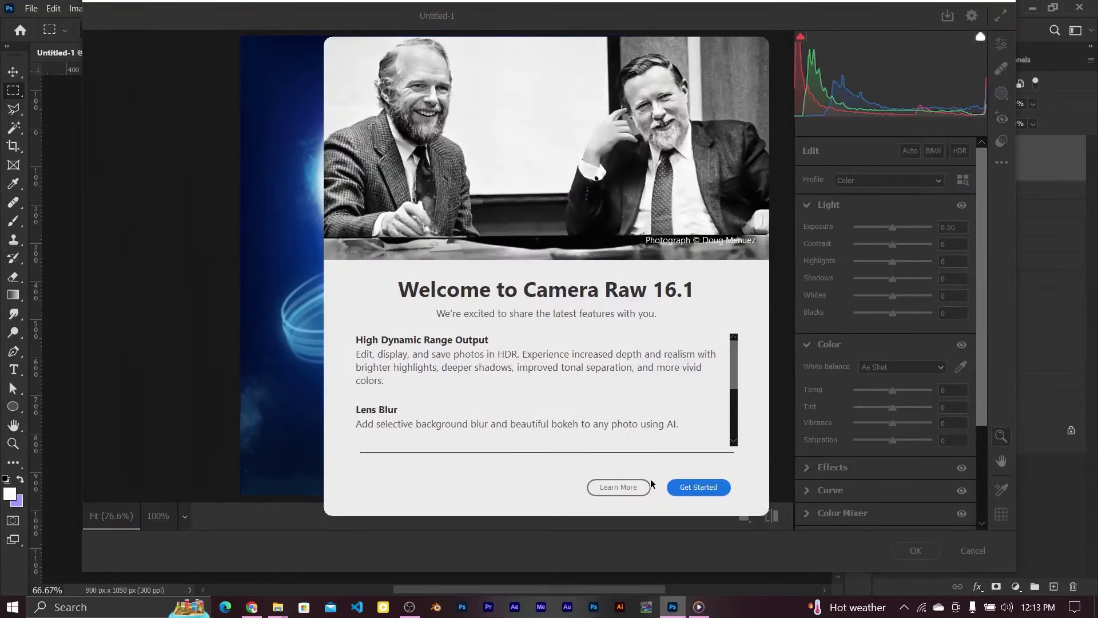
Step: Dismiss the Camera Raw welcome and set Highlights +2 and Vibrance +5
left_click(693, 484)
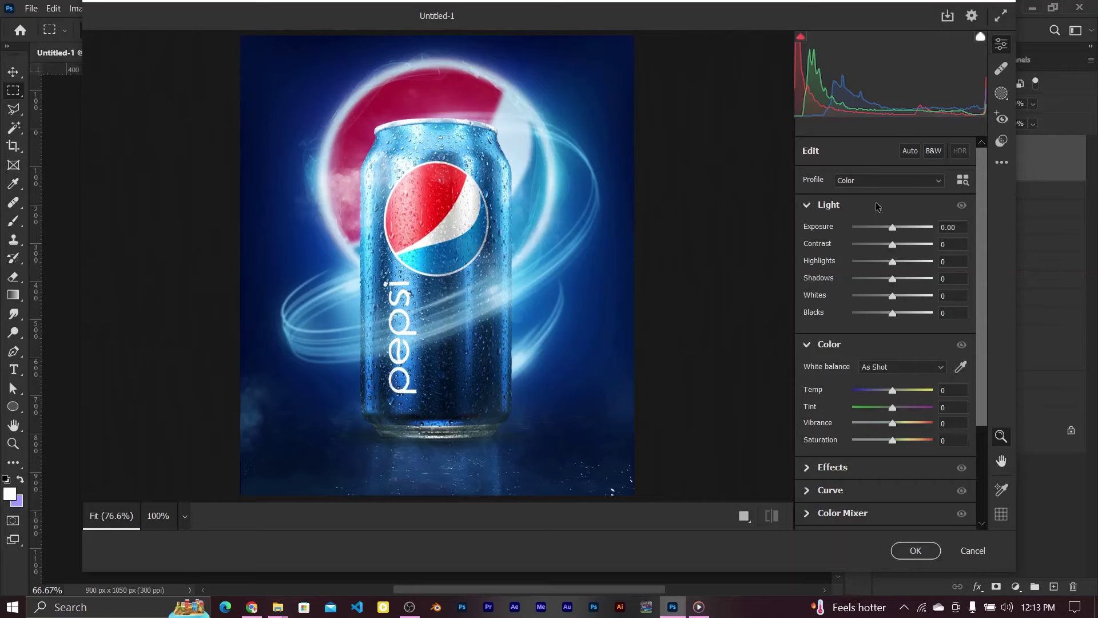
left_click_drag(892, 262, 894, 262)
scroll(983, 280, "down", 2)
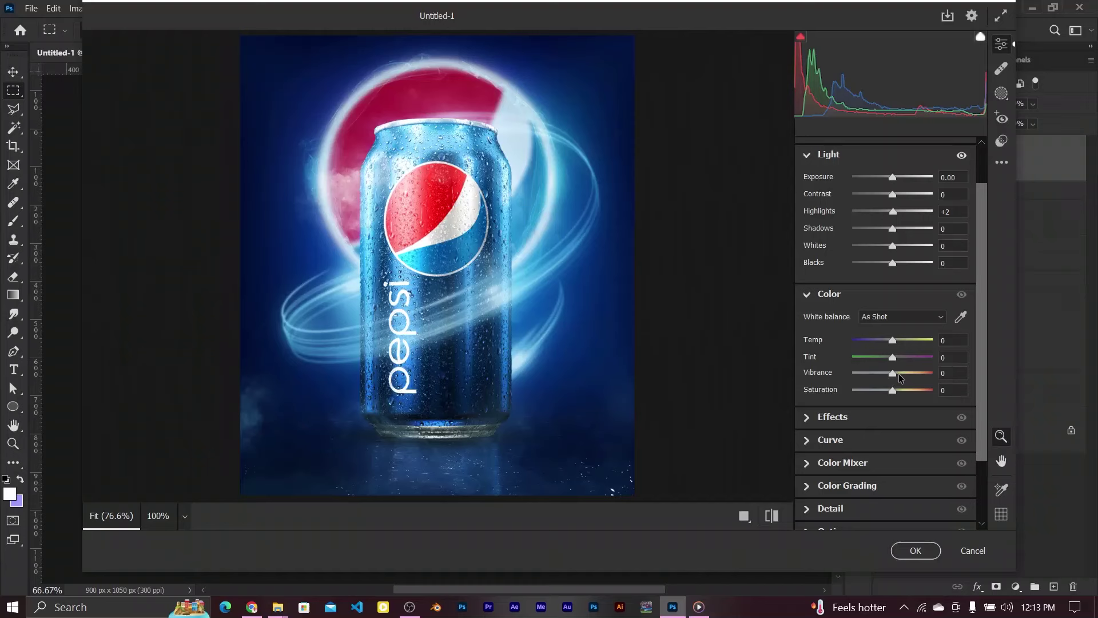
left_click_drag(893, 373, 895, 373)
scroll(822, 428, "down", 1)
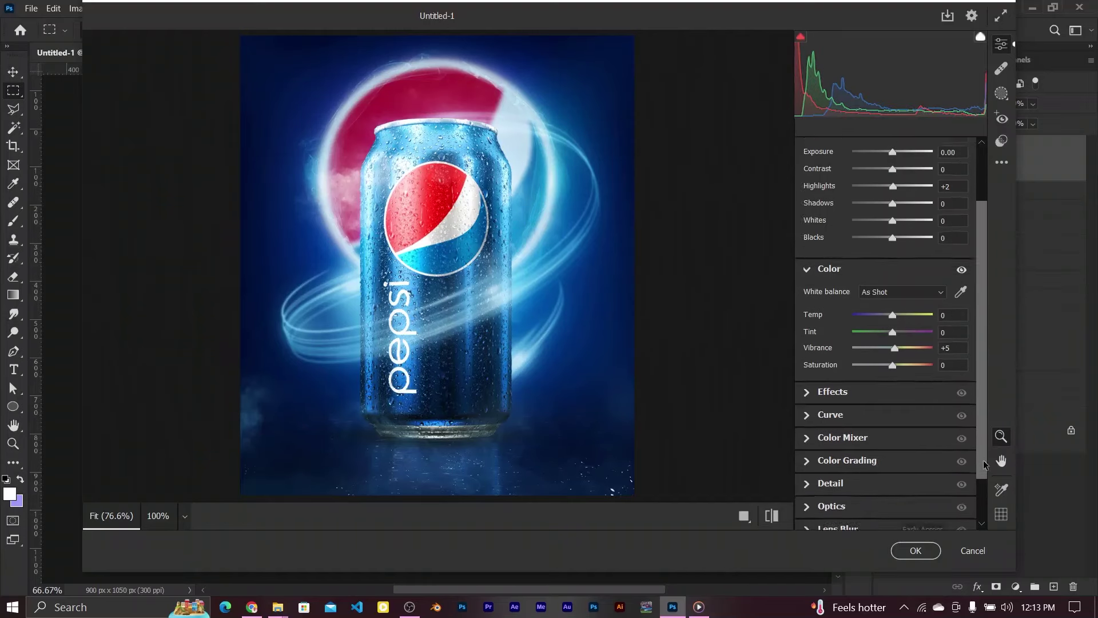
scroll(822, 428, "down", 2)
Step: Add sharpening in the Detail section, then check Optics and expand Effects
left_click(822, 428)
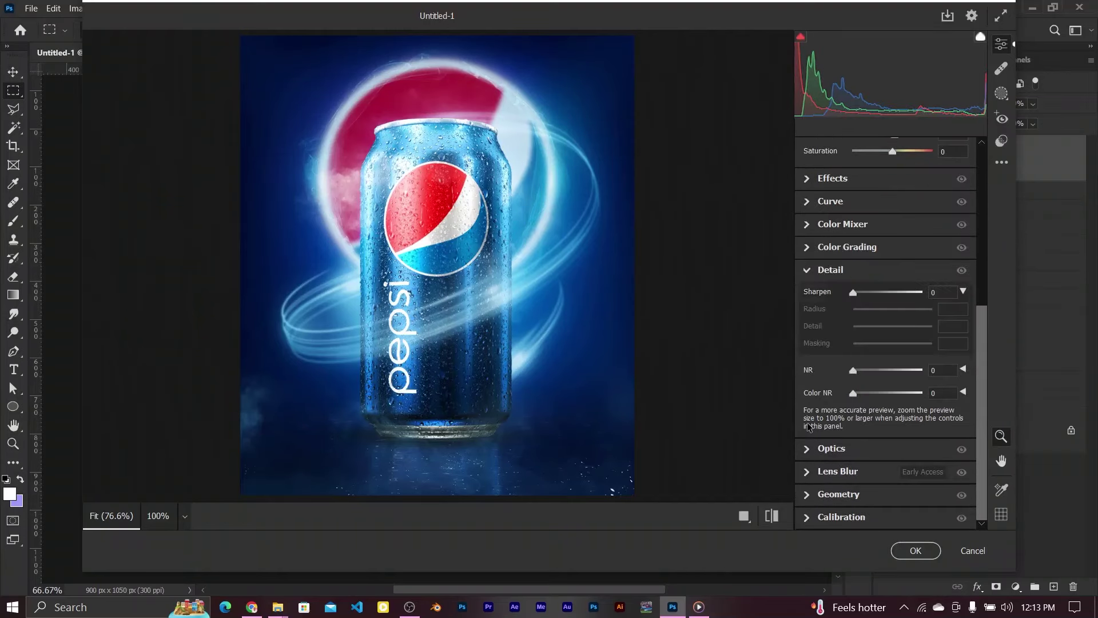
left_click(852, 293)
left_click(831, 270)
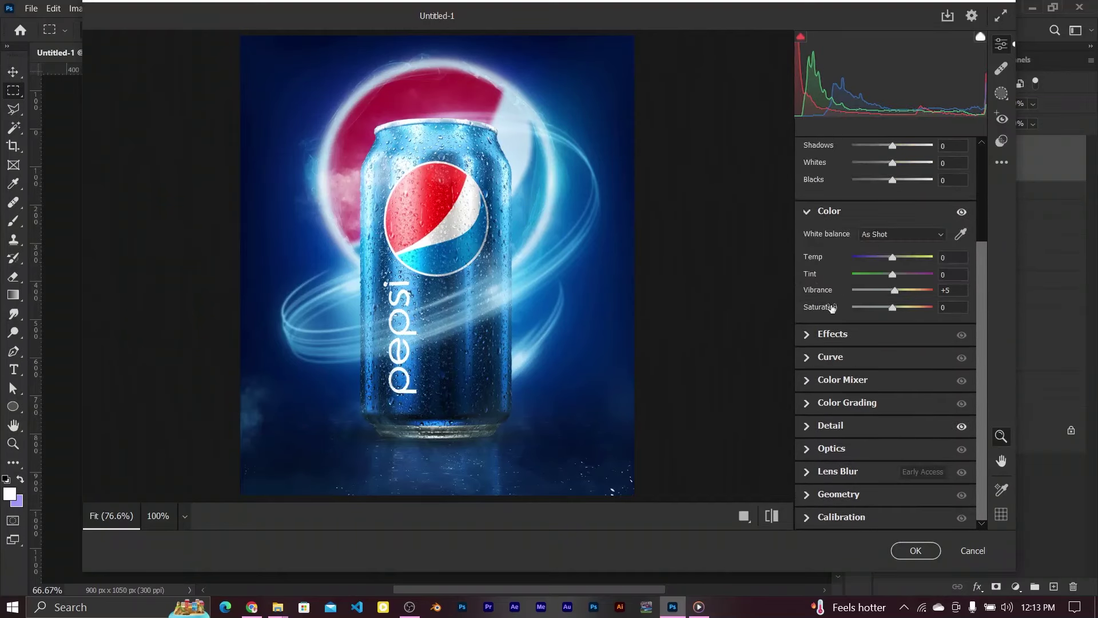
left_click(808, 448)
left_click(824, 213)
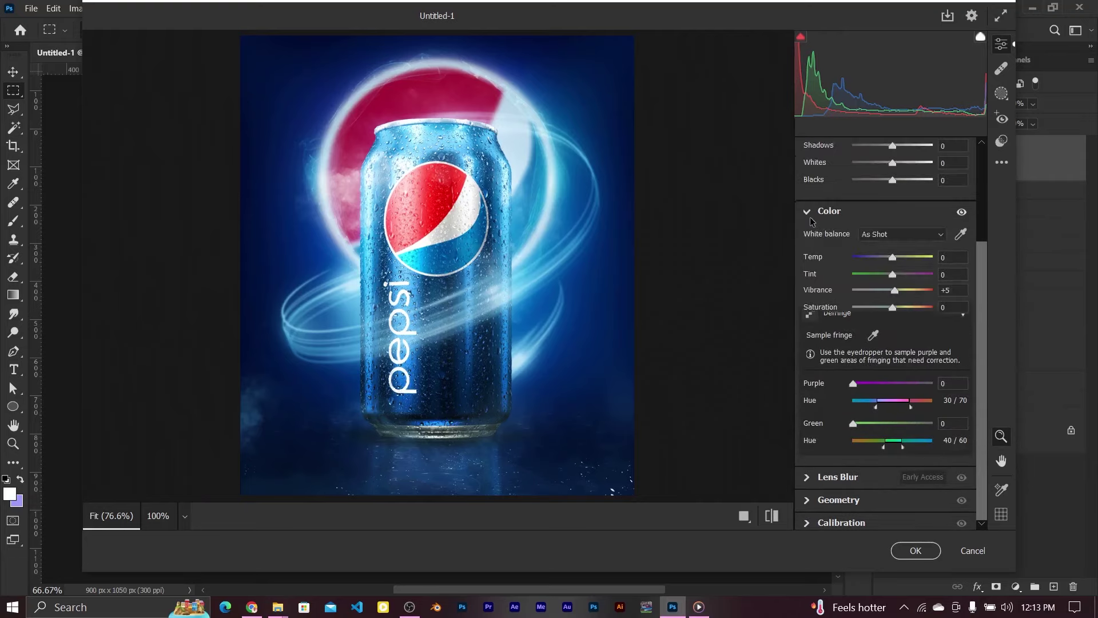
left_click(818, 339)
Step: Set Texture +20, Clarity +9, Vignette -8 with Roundness -56, and Grain 6
left_click_drag(891, 236, 900, 236)
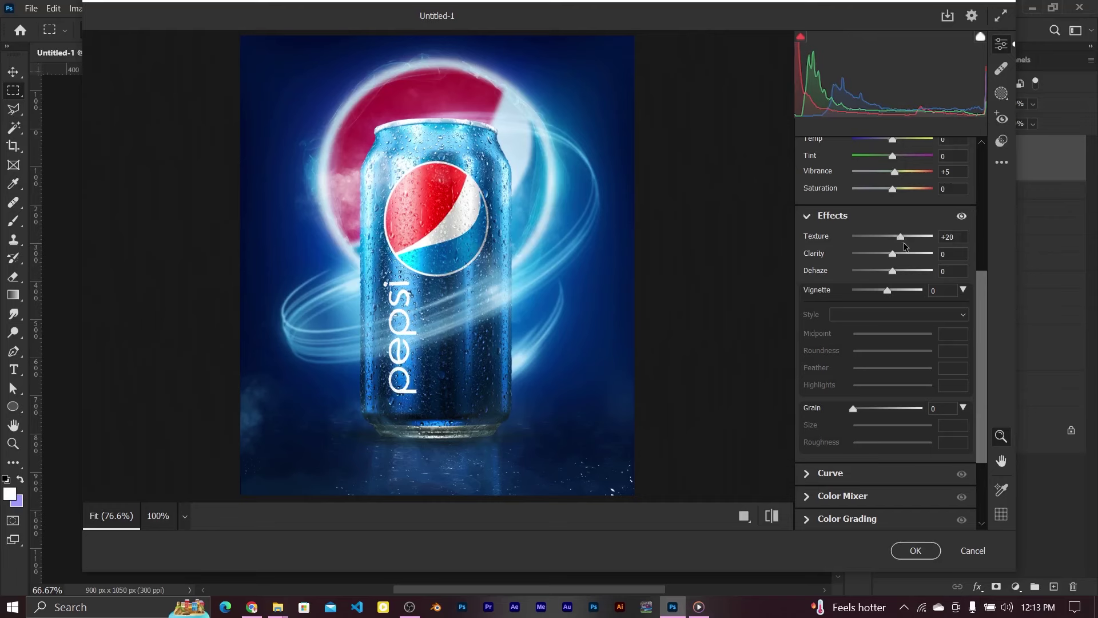
left_click_drag(894, 254, 898, 254)
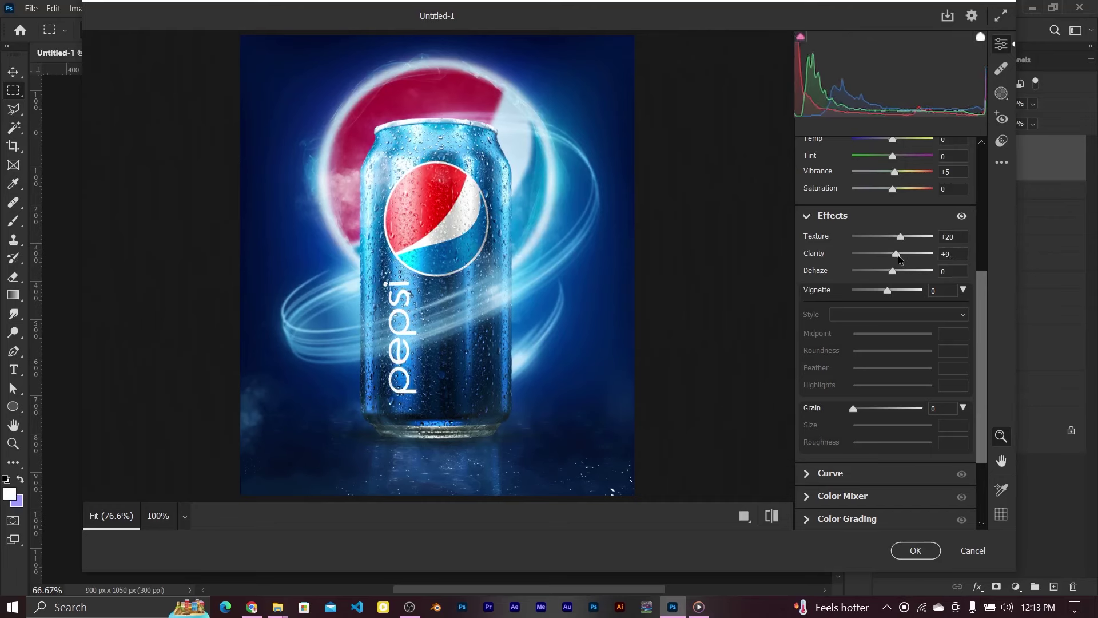
left_click_drag(888, 290, 885, 291)
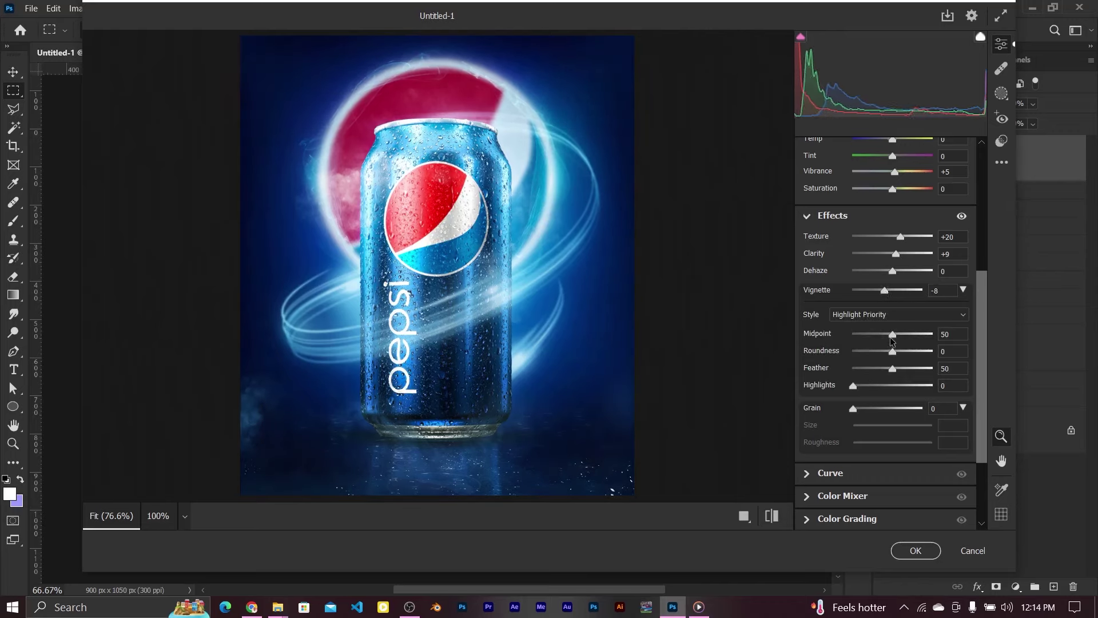
left_click_drag(893, 351, 871, 355)
left_click_drag(853, 408, 857, 410)
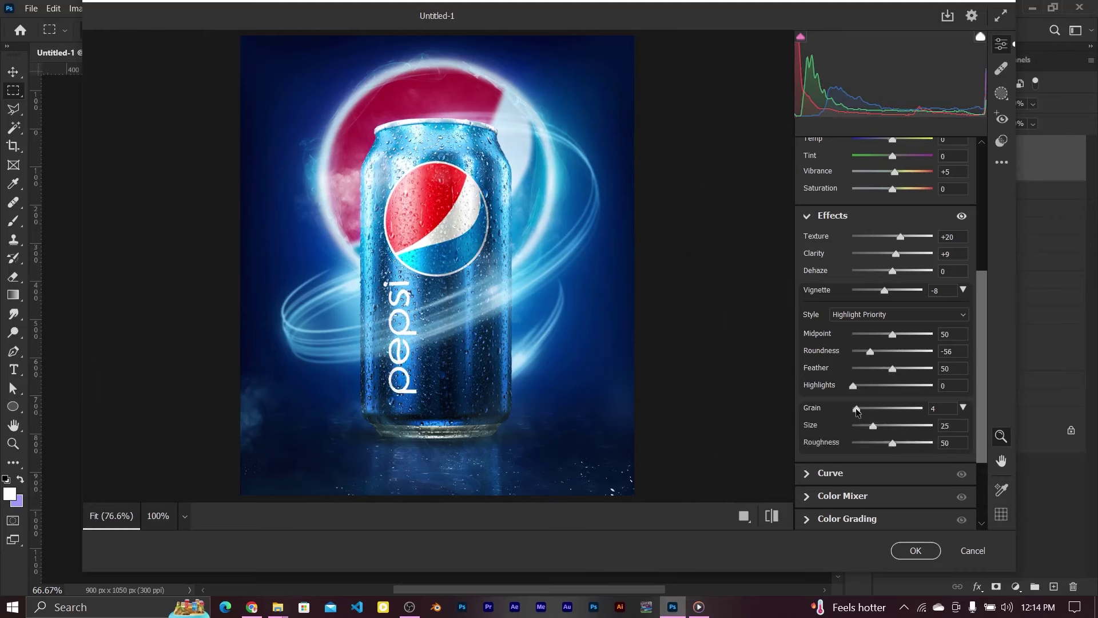
scroll(984, 363, "down", 2)
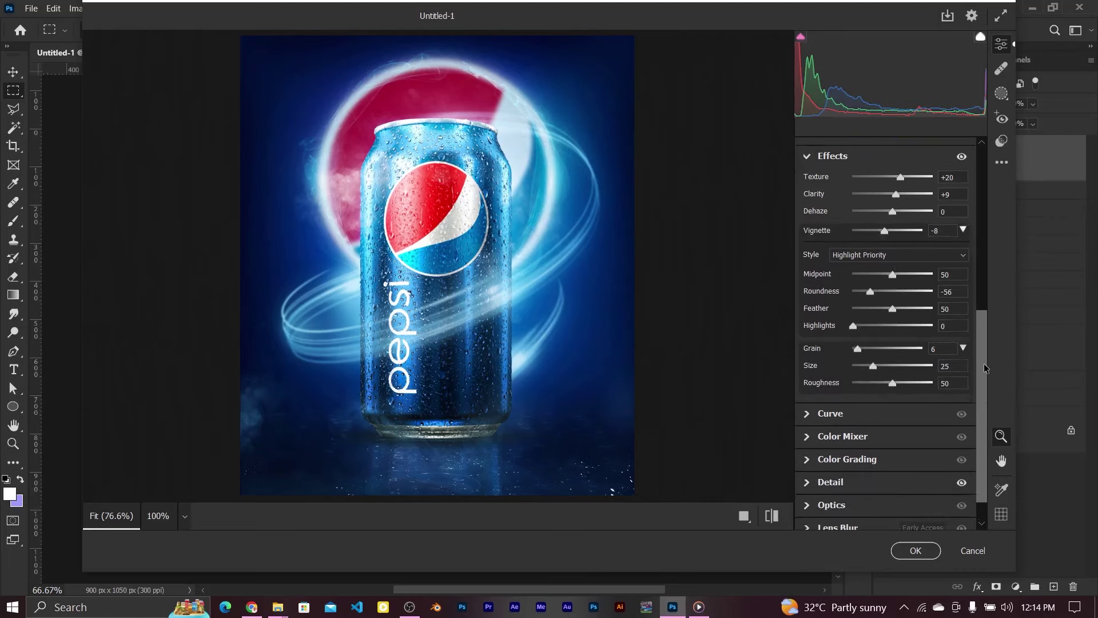
scroll(984, 363, "down", 2)
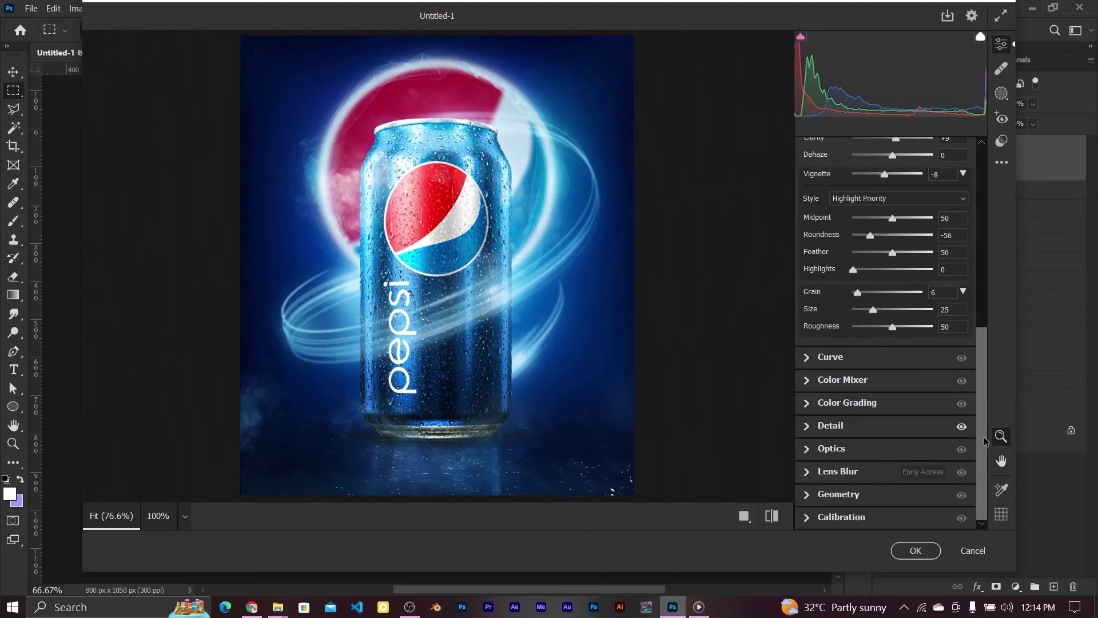
Step: Expand the Lens Blur section and dismiss its Early Access introduction
left_click(809, 473)
left_click(808, 324)
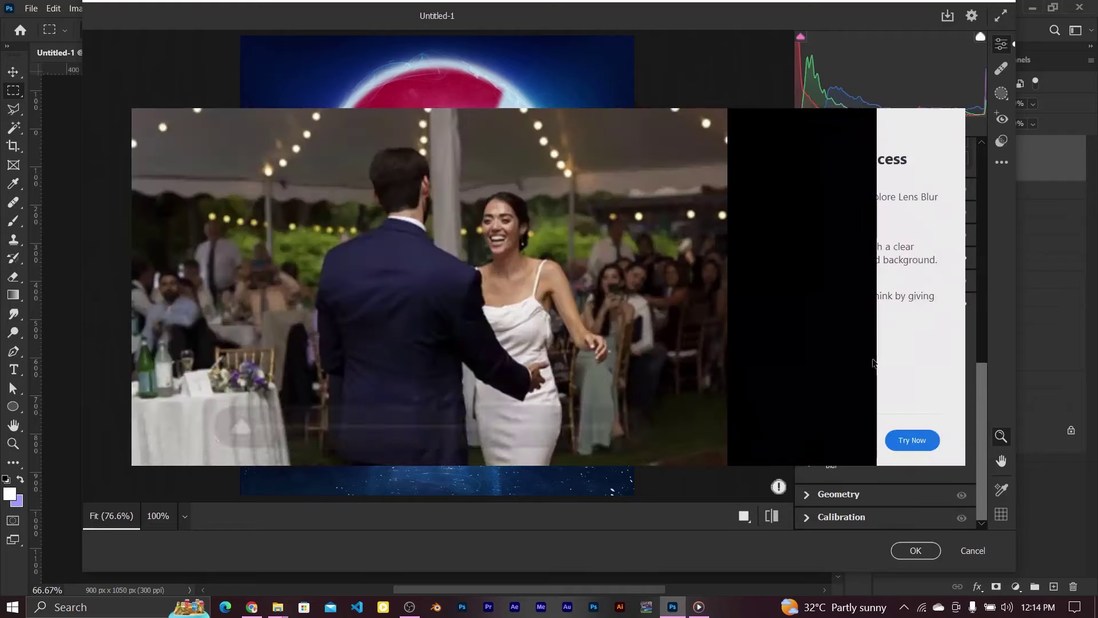
left_click(904, 444)
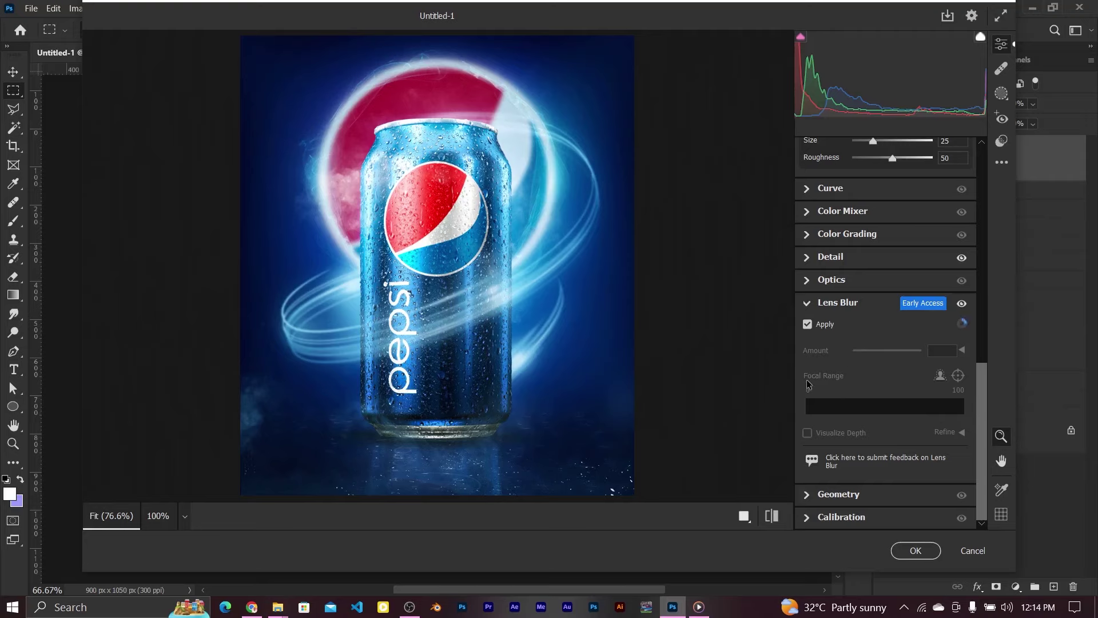
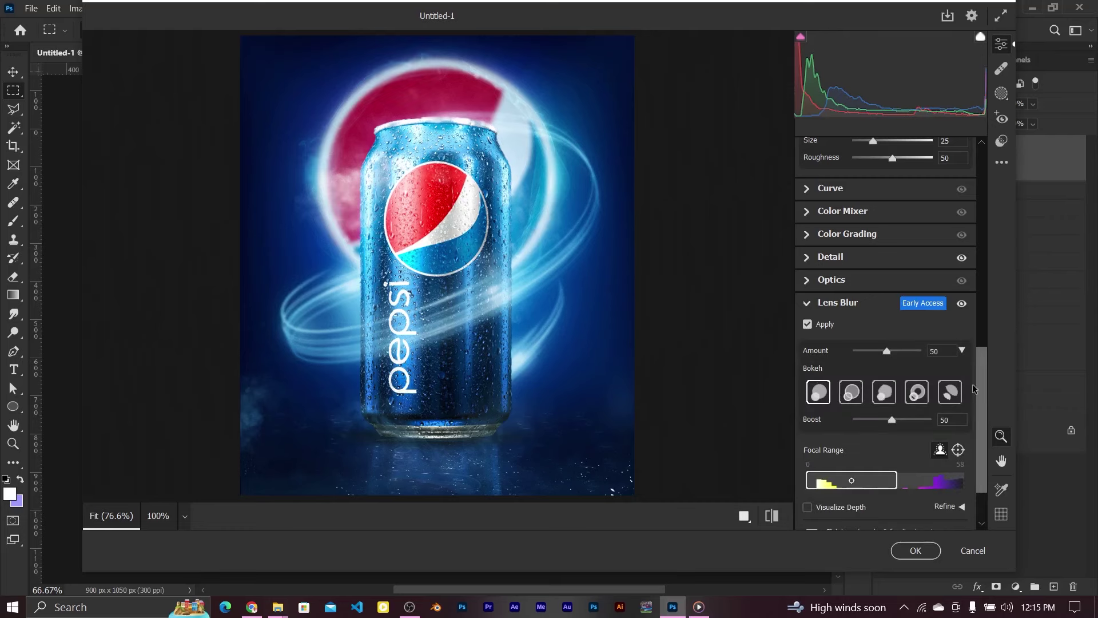
Step: Set Lens Blur amount to 28, compare it on and off, keep it enabled, and collapse the section
left_click_drag(888, 352, 892, 351)
left_click(962, 303)
left_click_drag(891, 351, 871, 351)
left_click(962, 304)
left_click(962, 304)
left_click(808, 303)
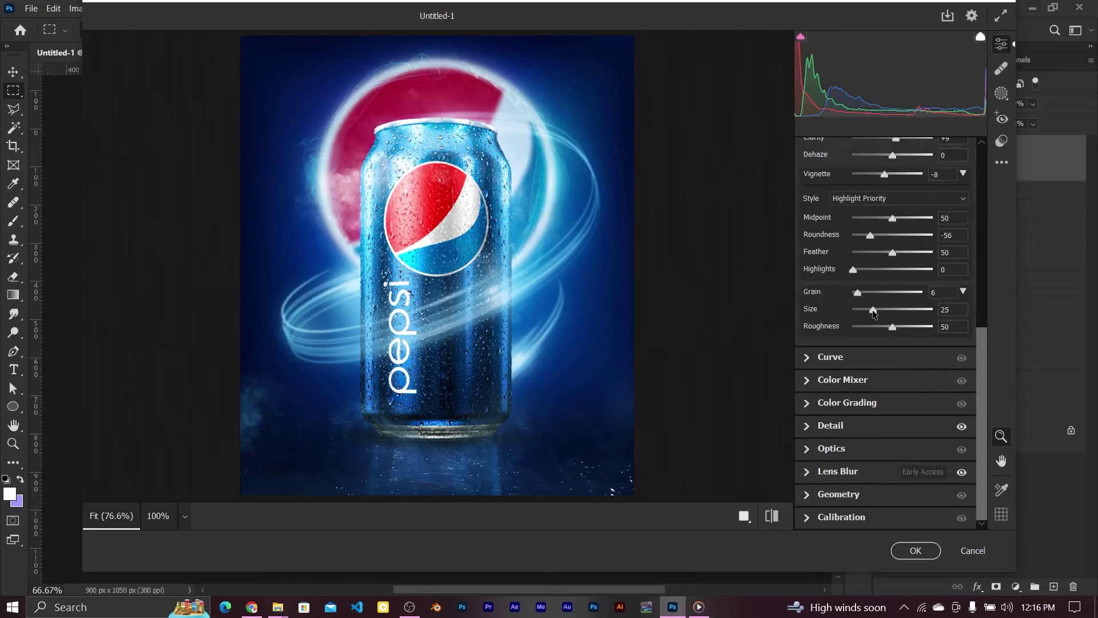
left_click(962, 473)
Step: Collapse Effects, then set Temp to +2, Whites to -18 and Blacks to +2
scroll(984, 358, "up", 5)
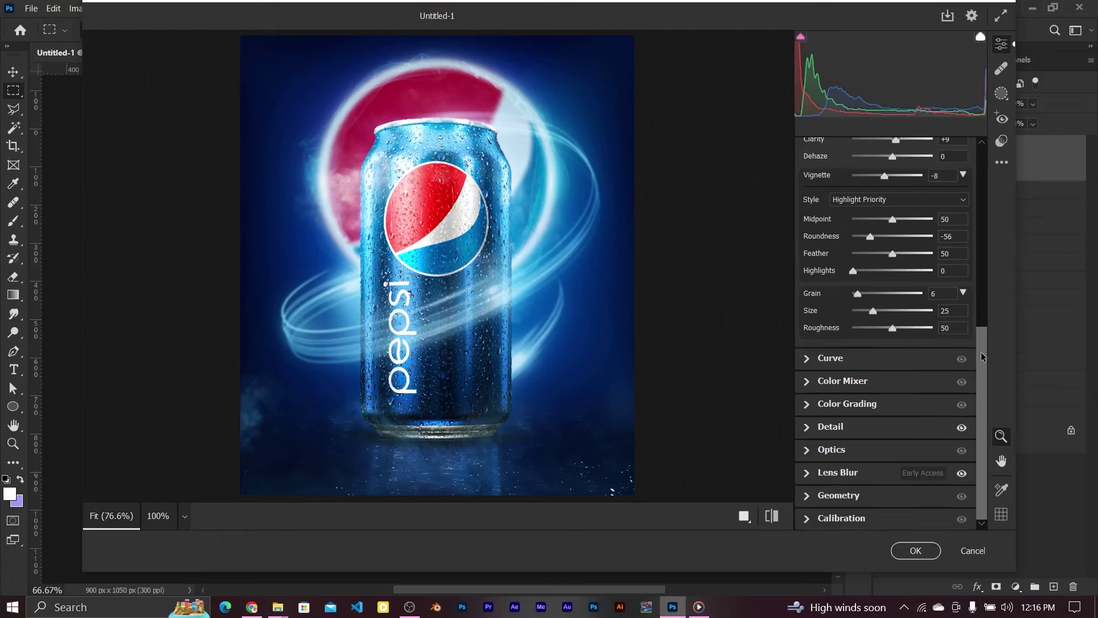
left_click(807, 262)
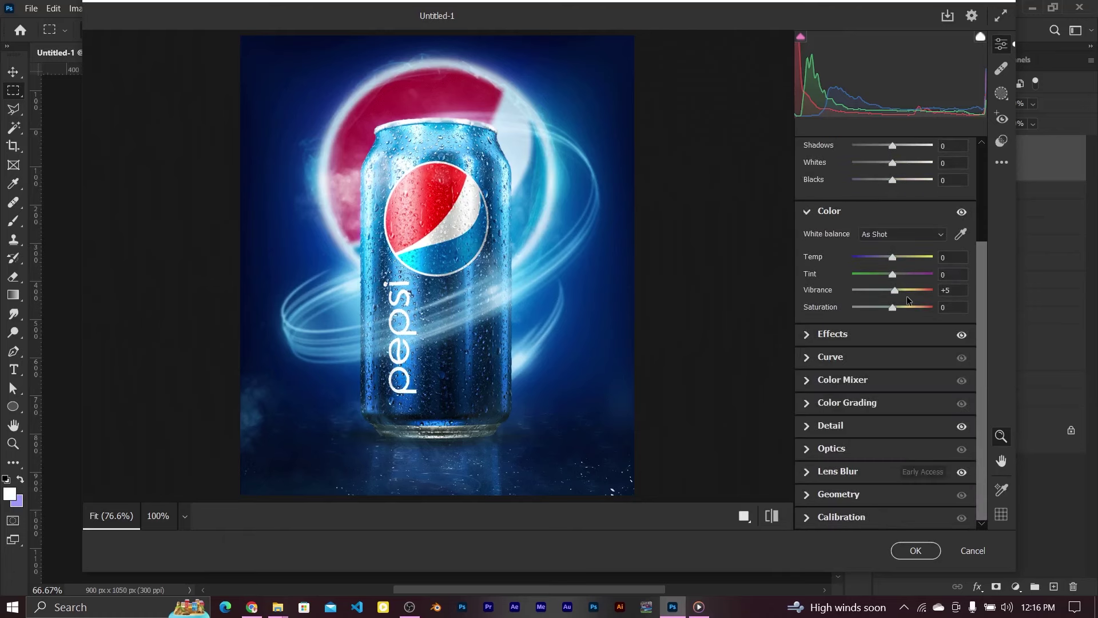
left_click_drag(893, 257, 895, 257)
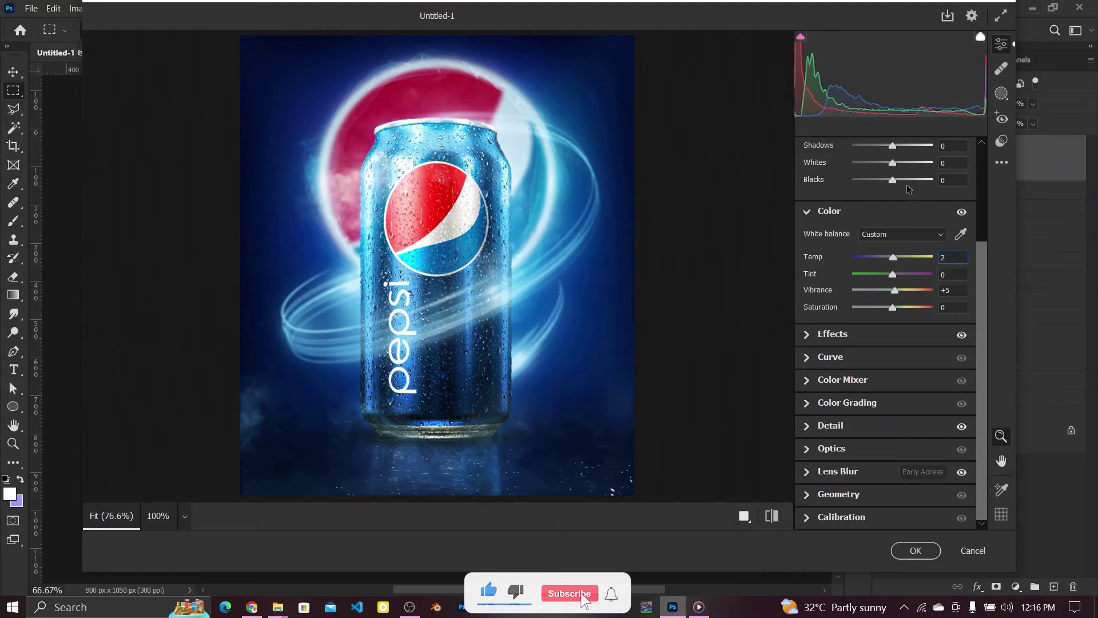
left_click_drag(897, 179, 904, 162)
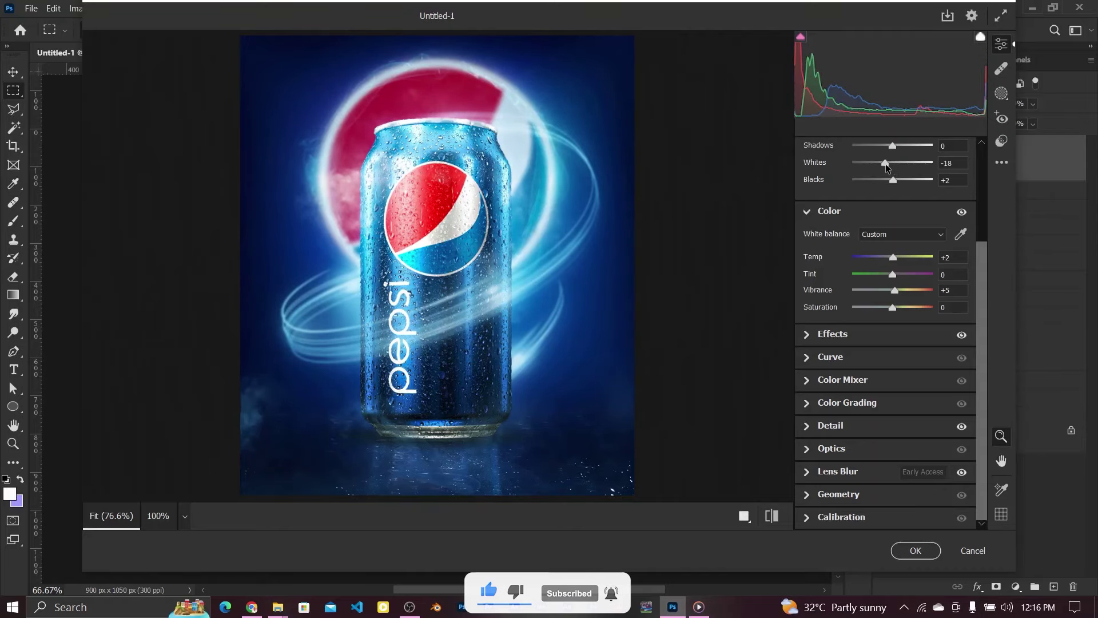
Step: Commit the Camera Raw Filter as a smart filter and switch to the Move tool
left_click(915, 550)
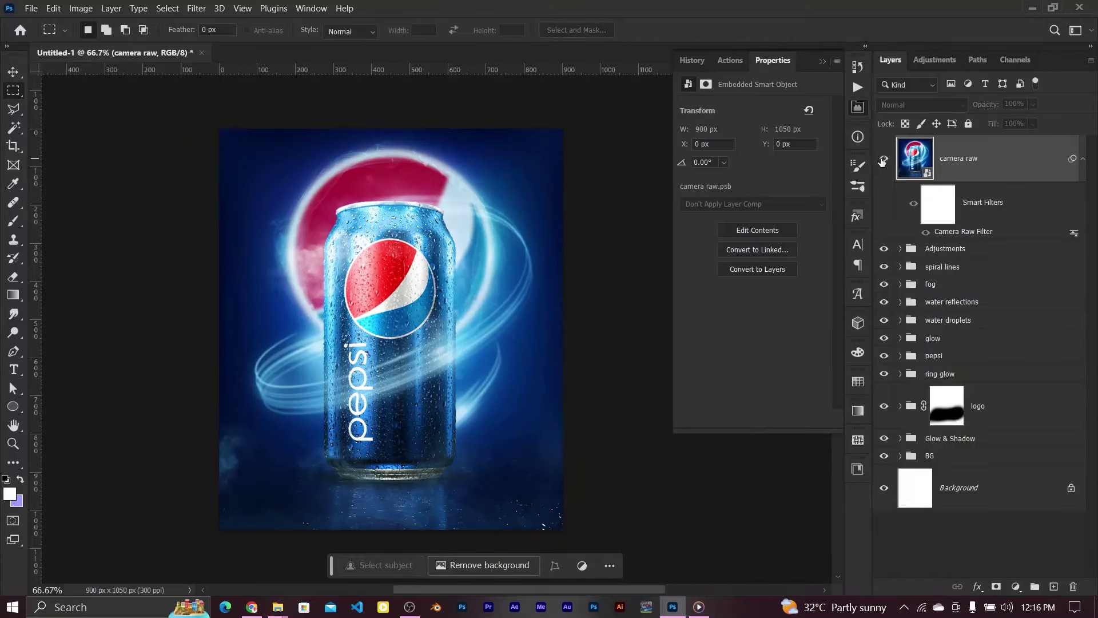
left_click(13, 72)
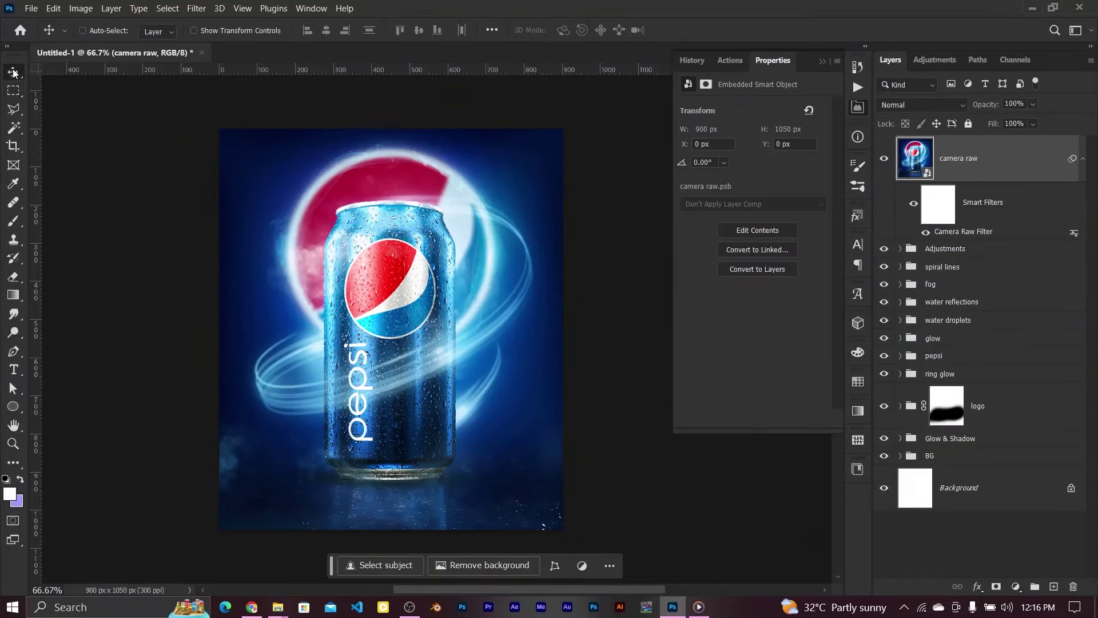